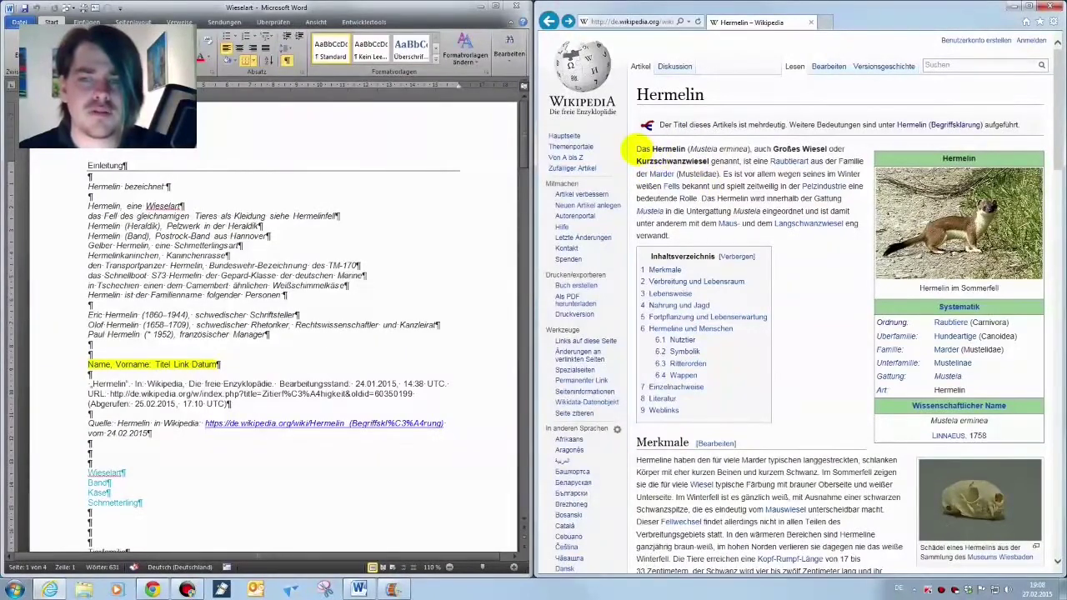
# Select the Hermelin article's intro paragraph on Wikipedia and open the Windows Start menu
pyautogui.moveTo(635, 148); pyautogui.dragTo(732, 236)
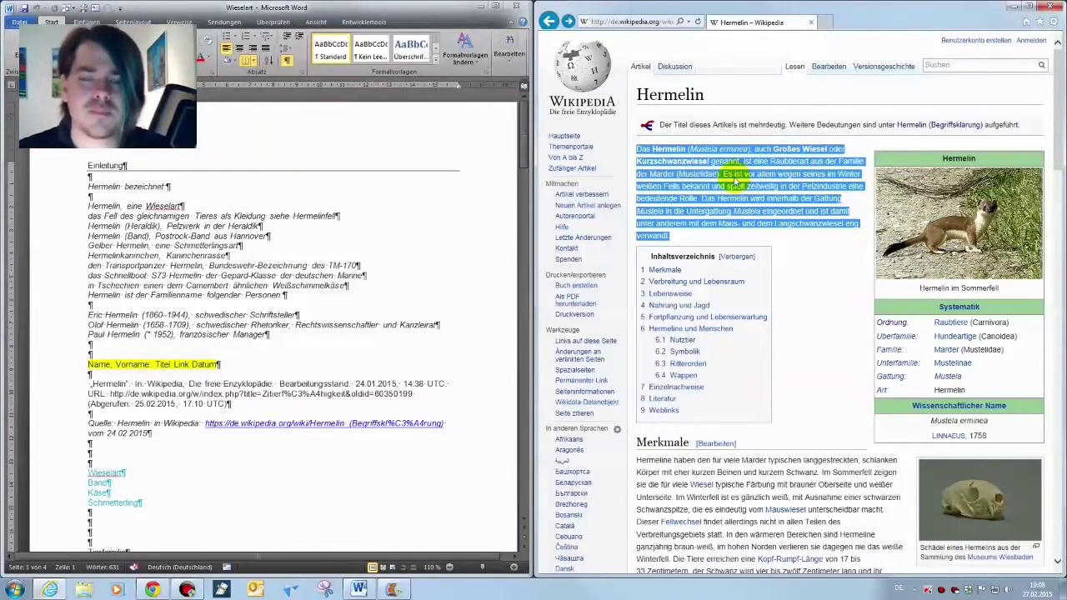
pyautogui.click(15, 589)
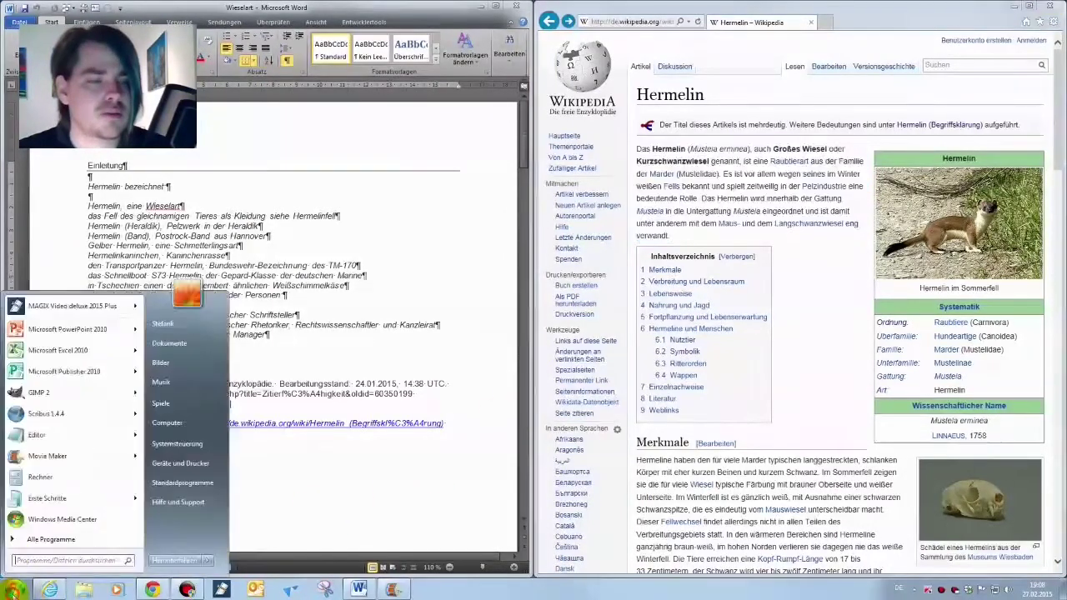
# Start a new PowerPoint presentation, snap it to the left half, and add a Title and Content slide
pyautogui.click(53, 329)
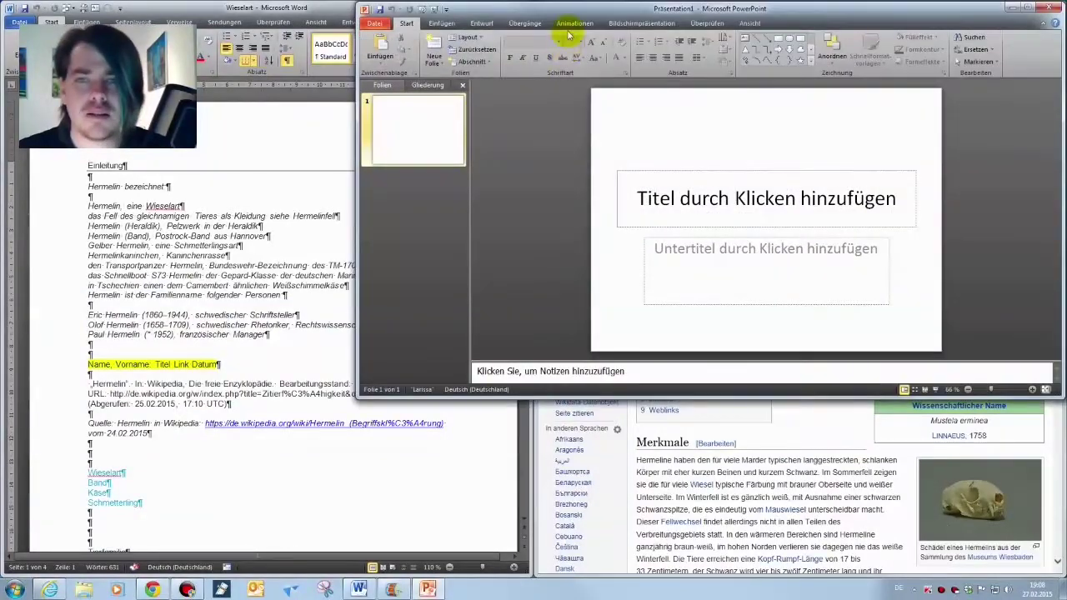
pyautogui.moveTo(566, 8); pyautogui.dragTo(2, 300)
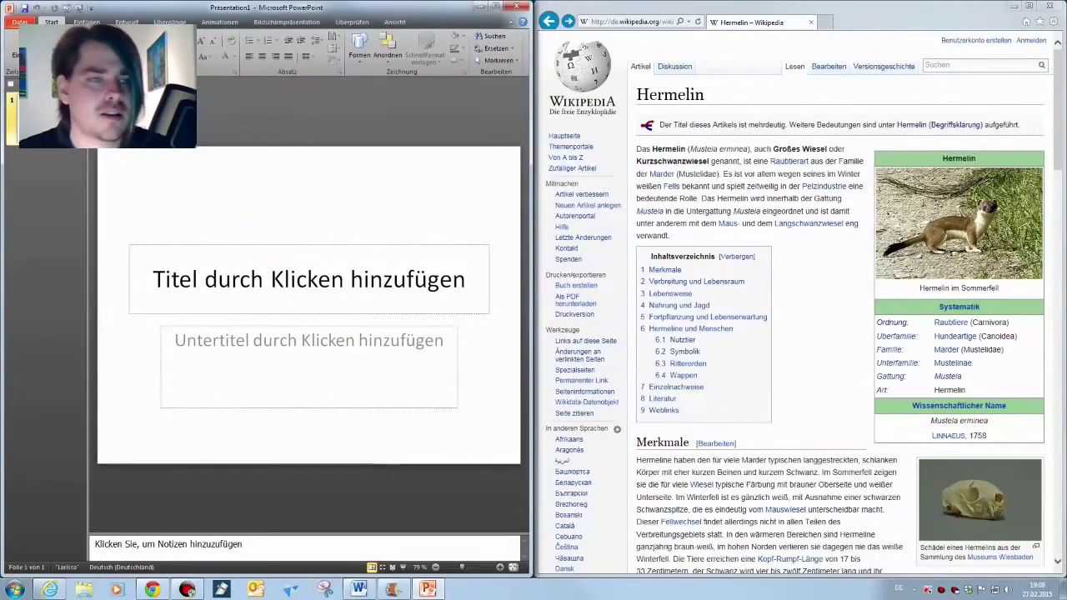
pyautogui.hotkey('ctrl', 'm')
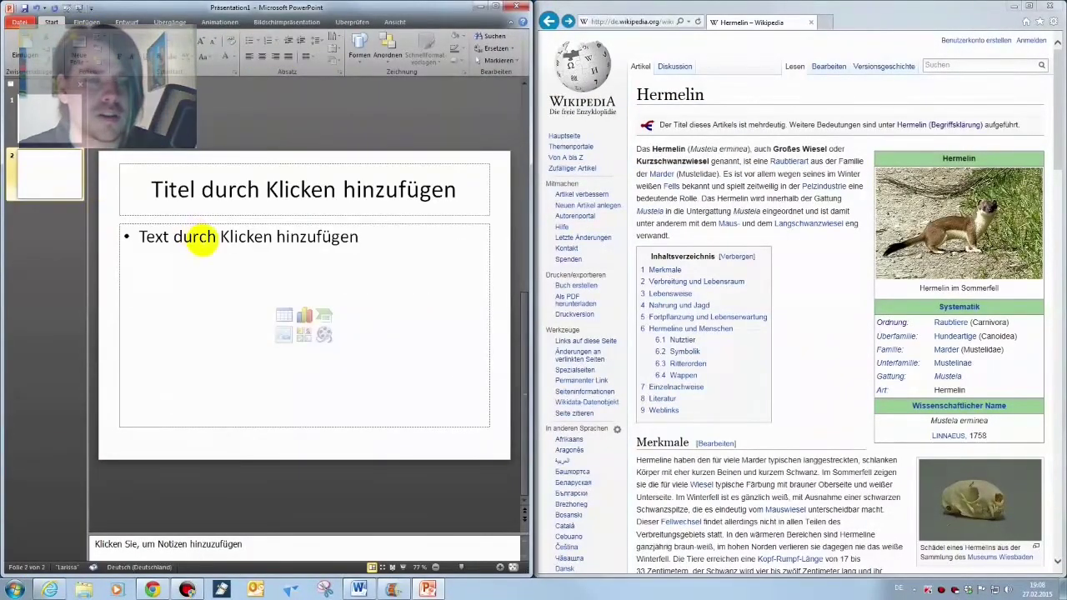
# Paste the Hermelin article's first paragraph into the slide's content box as plain text only
pyautogui.click(640, 150)
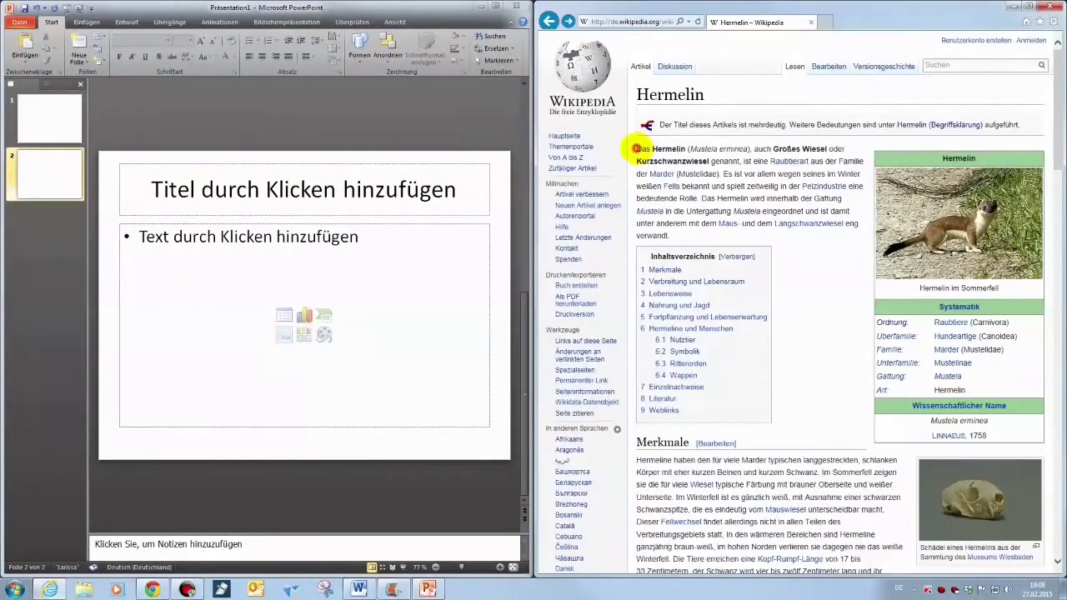
pyautogui.moveTo(637, 150); pyautogui.dragTo(697, 239)
pyautogui.hotkey('ctrl', 'c')
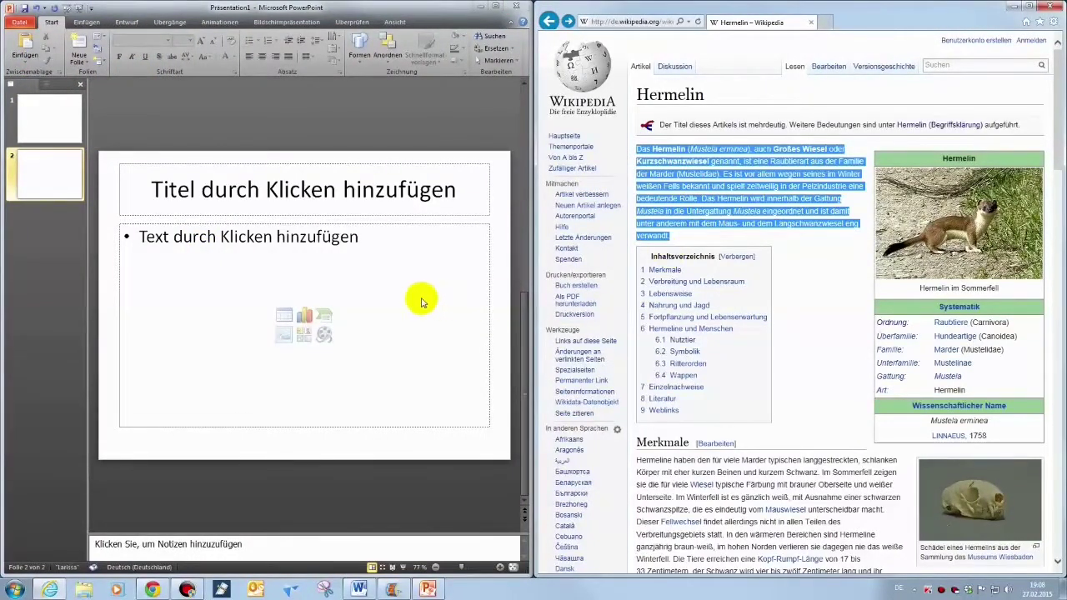
pyautogui.click(330, 237)
pyautogui.hotkey('ctrl', 'v')
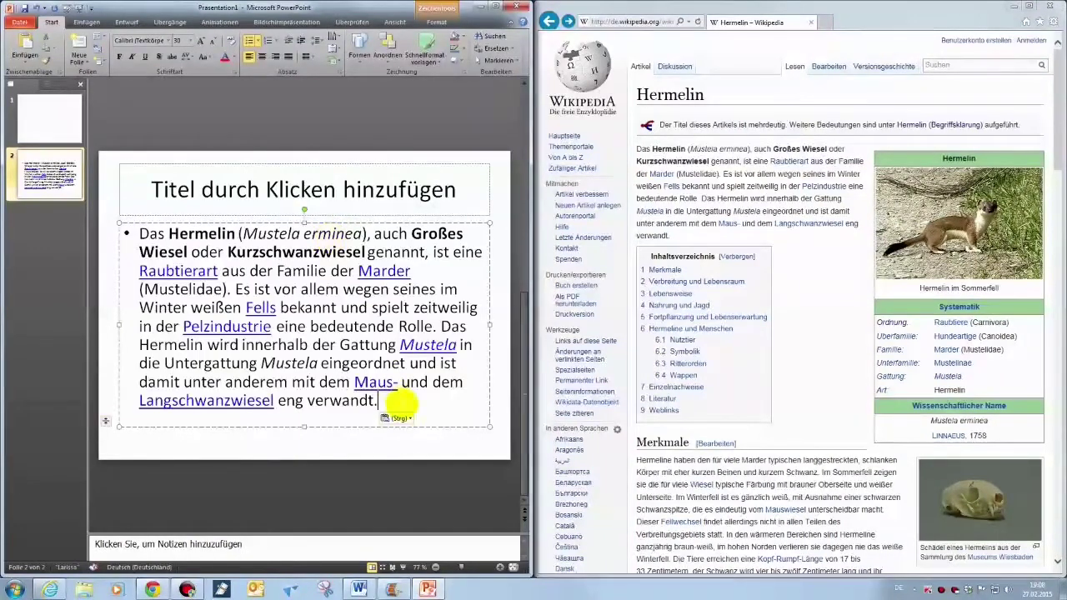
pyautogui.click(398, 420)
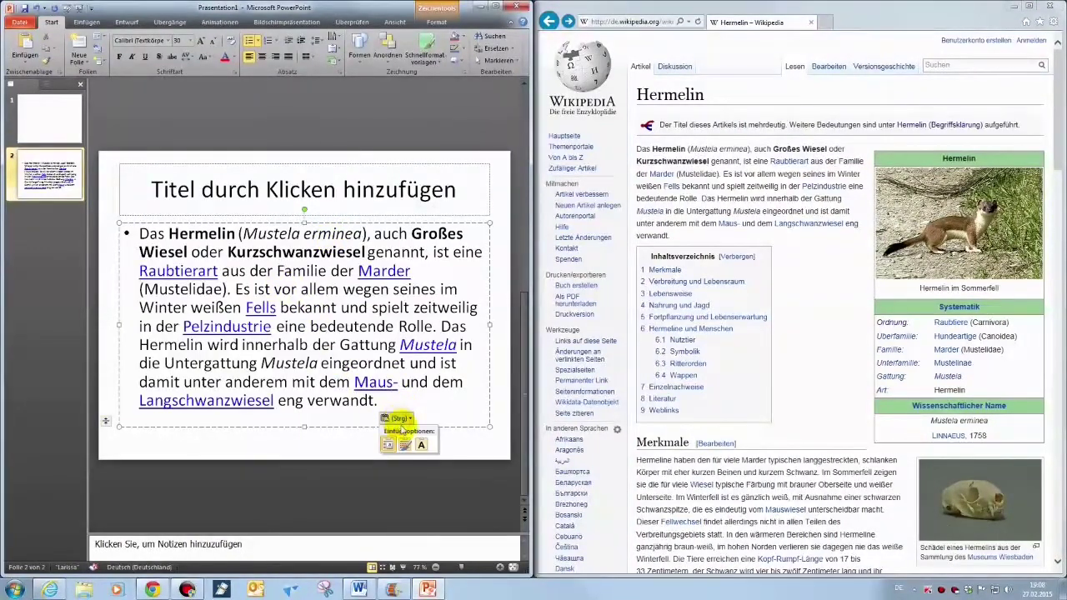
pyautogui.click(424, 445)
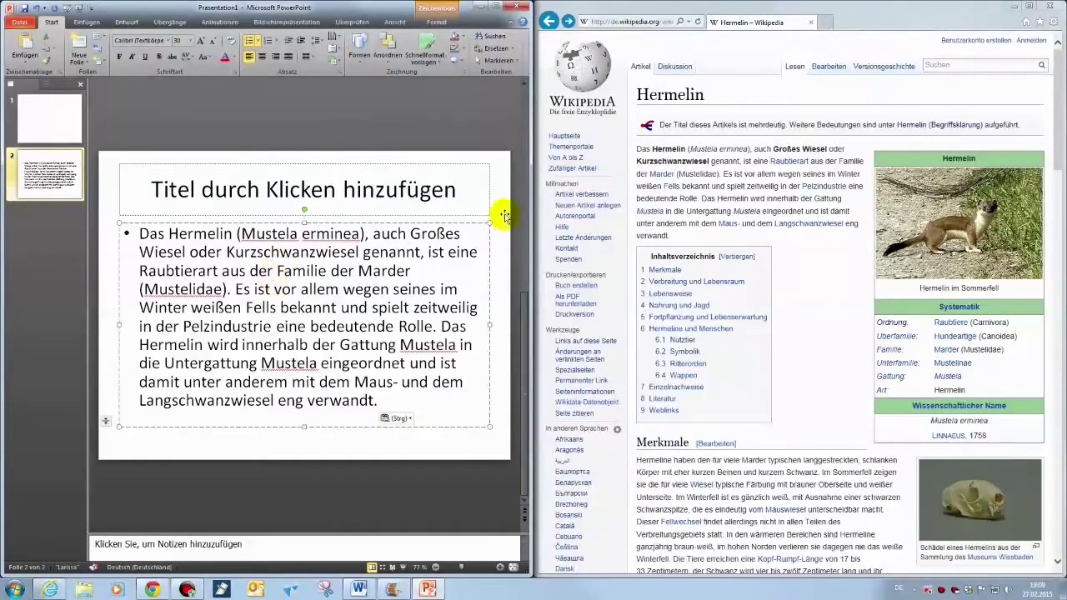
# Close the presentation without saving (Nicht speichern)
pyautogui.tripleClick(714, 173)
pyautogui.click(732, 174)
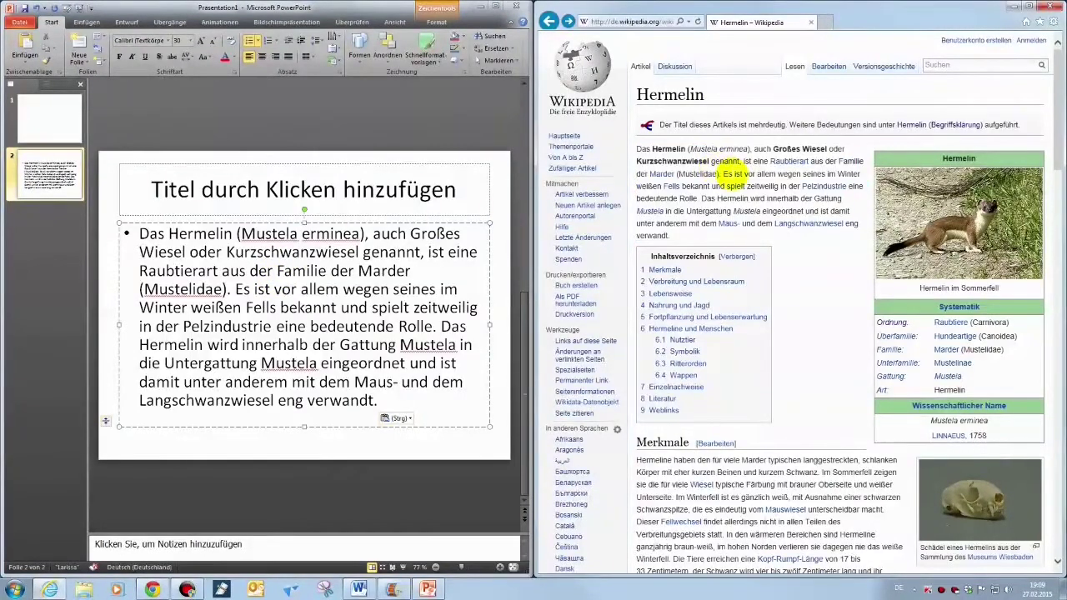
pyautogui.click(517, 5)
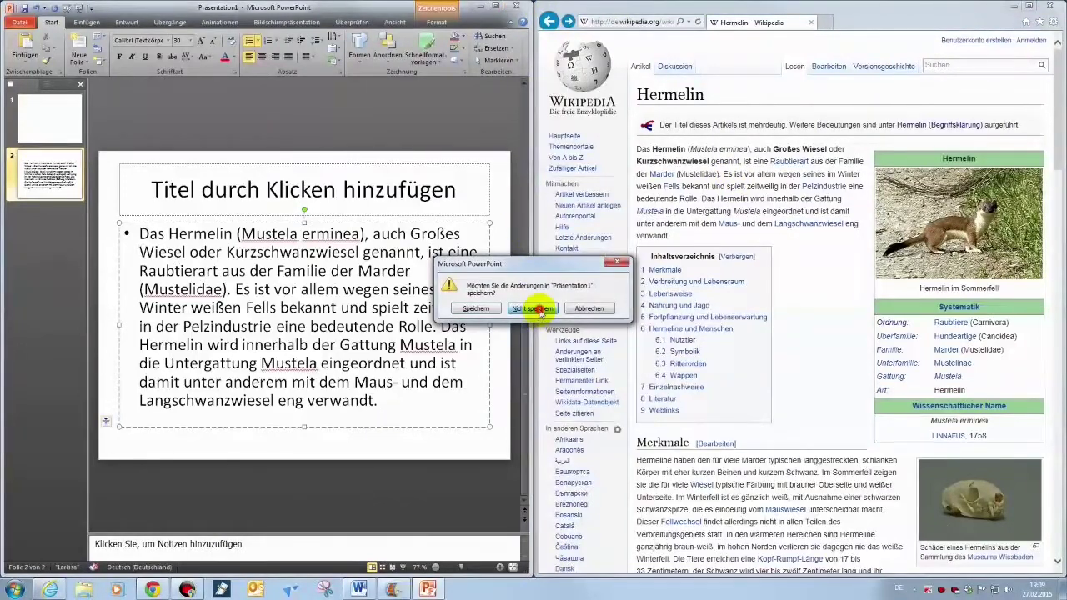
pyautogui.click(534, 308)
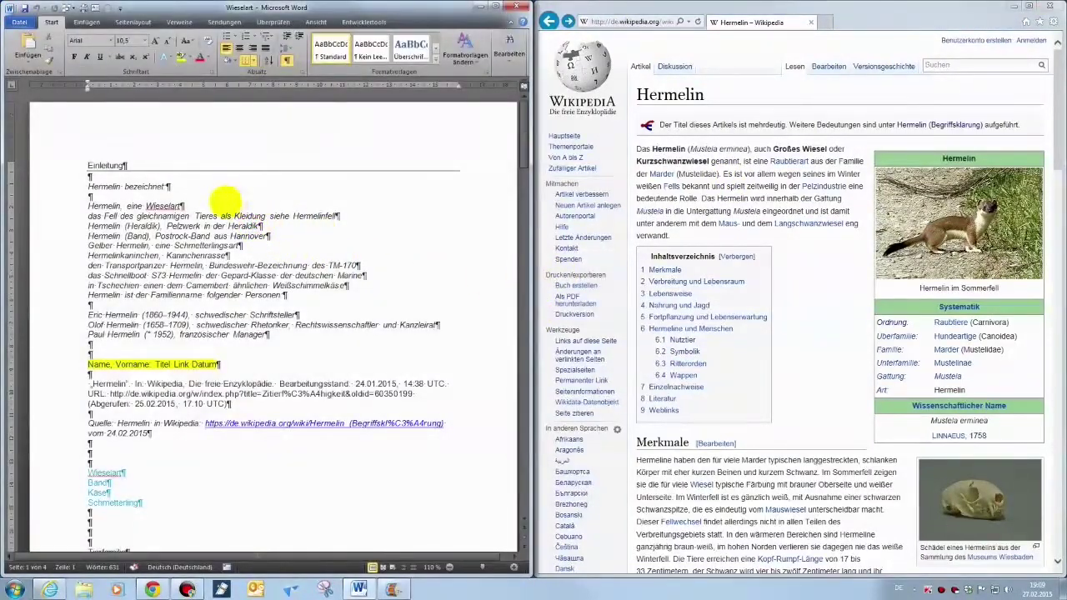
pyautogui.click(223, 200)
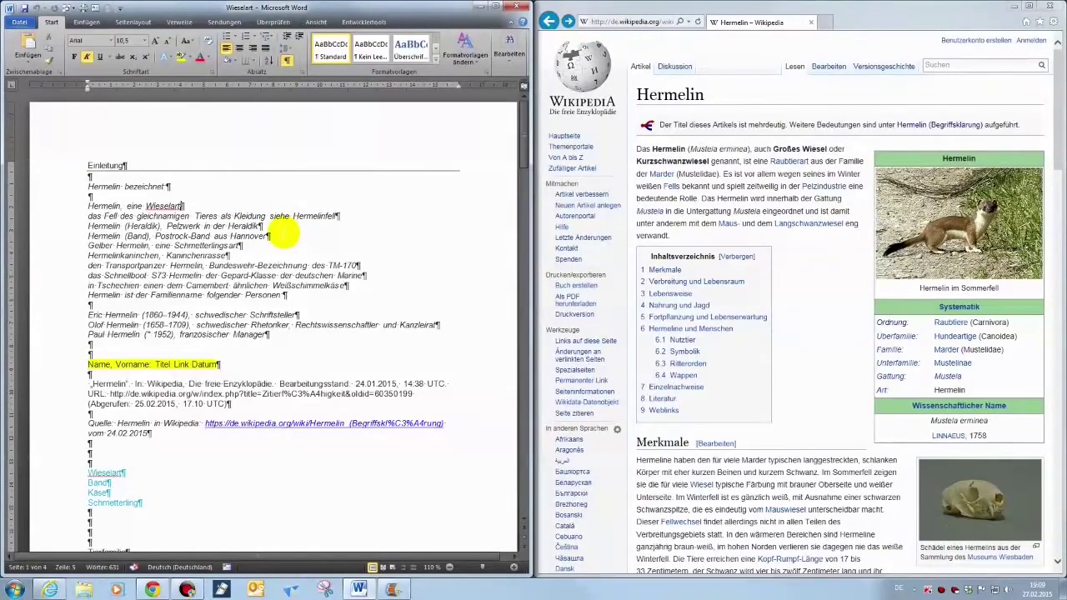
pyautogui.moveTo(75, 204); pyautogui.dragTo(76, 336)
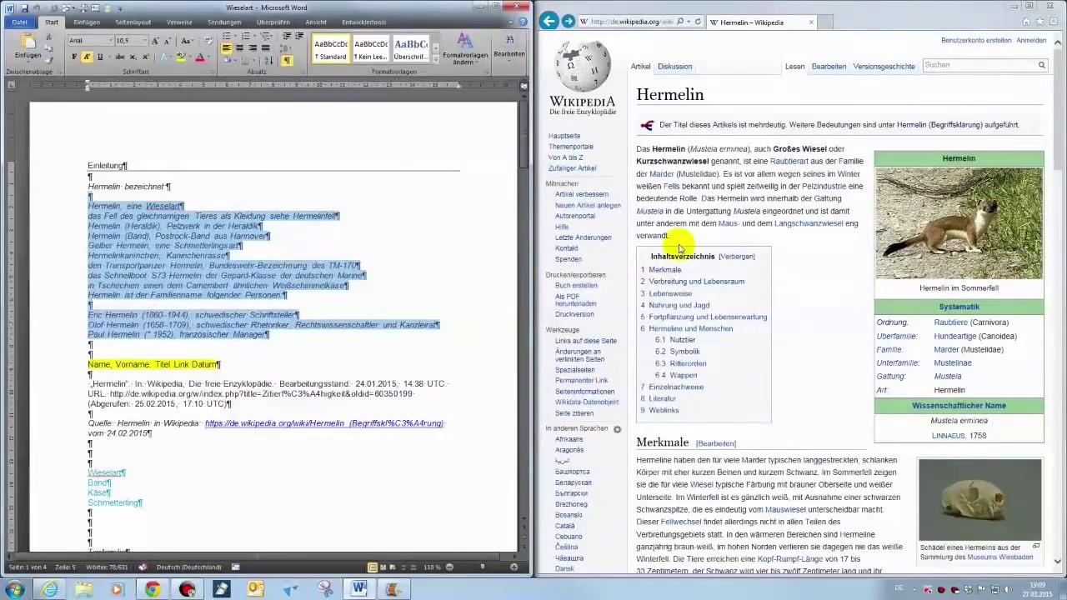
pyautogui.click(702, 178)
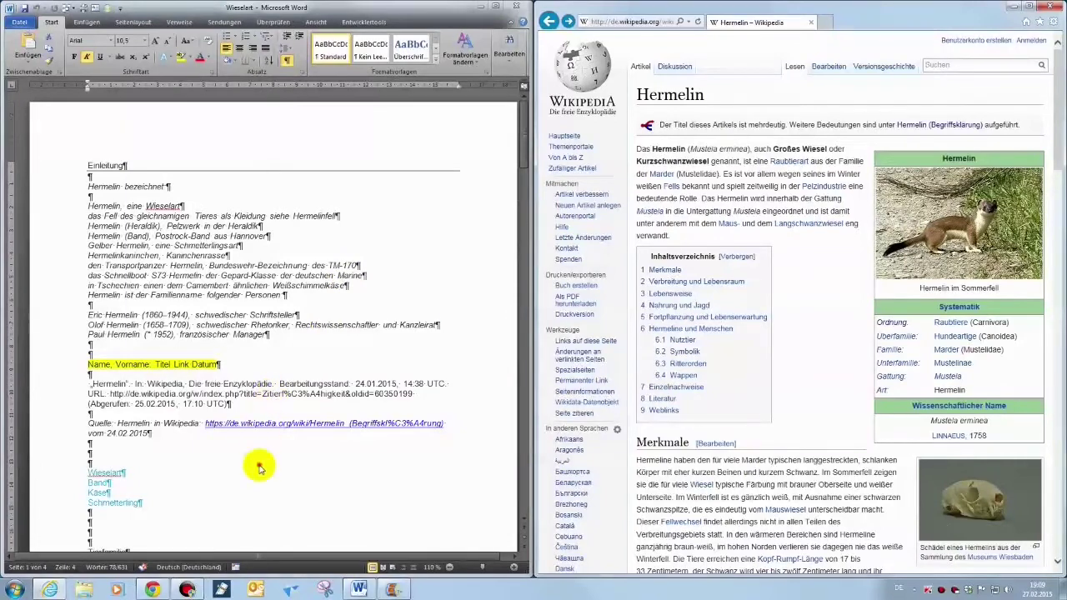
pyautogui.scroll(-5, 250, 461)
pyautogui.moveTo(79, 322); pyautogui.dragTo(92, 355)
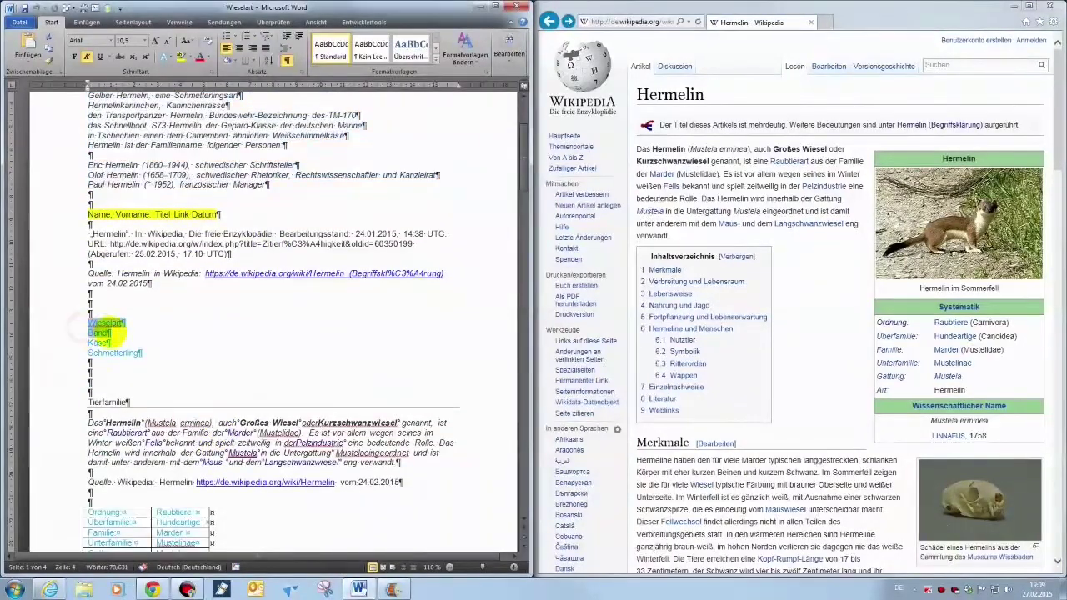
pyautogui.scroll(-5, 225, 355)
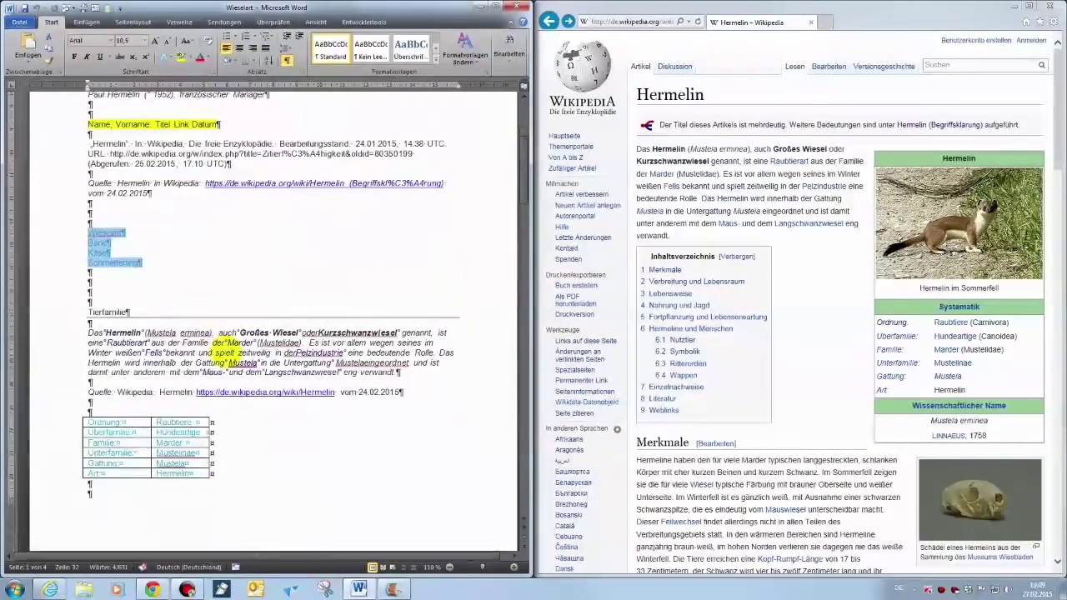
pyautogui.scroll(6, 227, 353)
pyautogui.scroll(4, 227, 353)
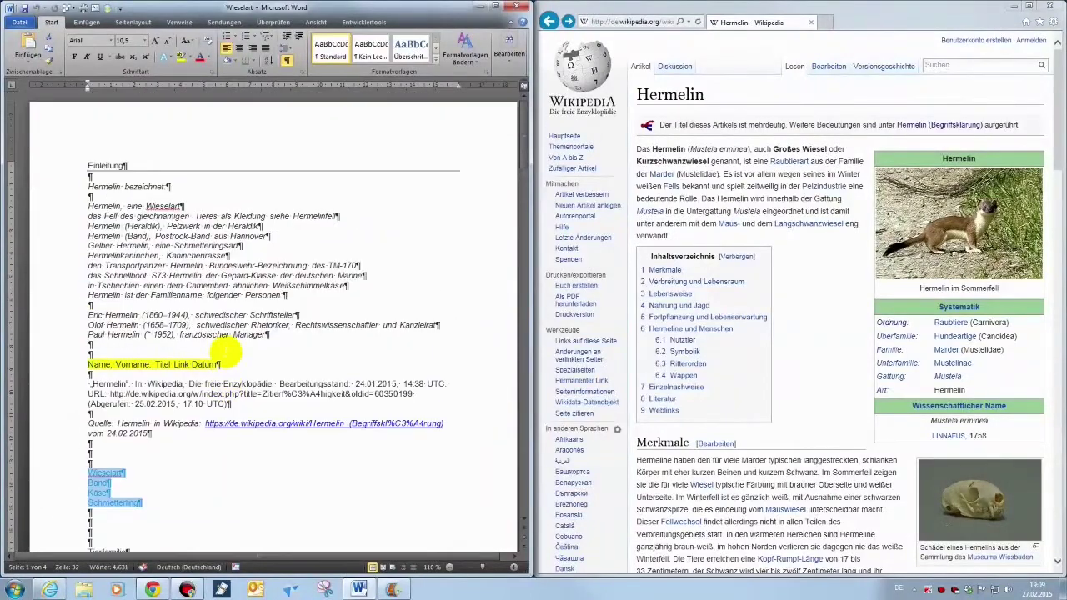
pyautogui.scroll(-5, 185, 429)
pyautogui.scroll(-6, 191, 434)
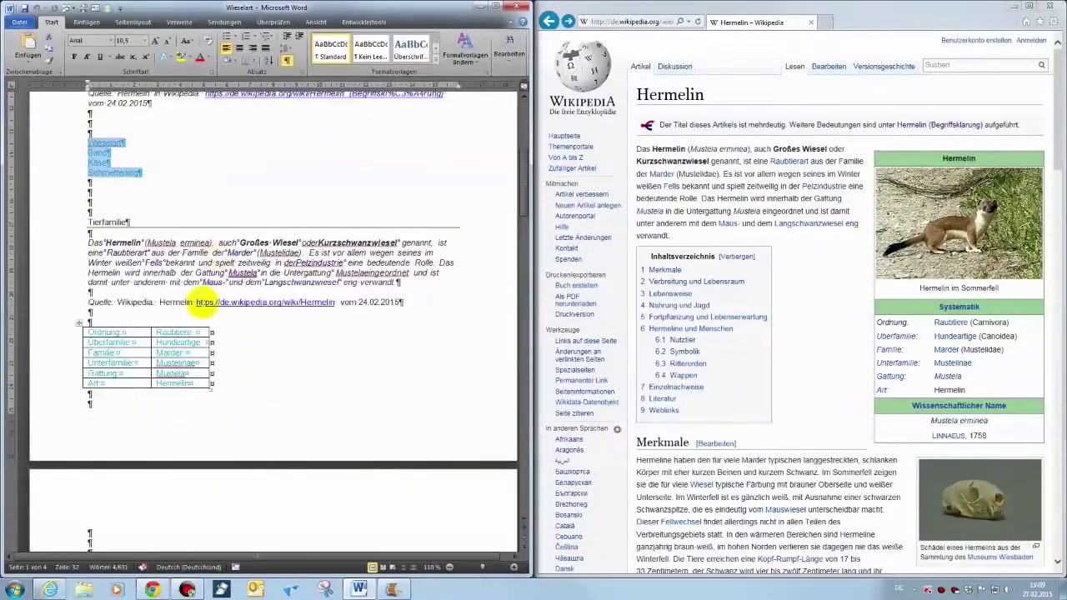
pyautogui.scroll(-6, 213, 333)
pyautogui.scroll(1, 215, 325)
pyautogui.scroll(-4, 213, 316)
pyautogui.scroll(-4, 214, 317)
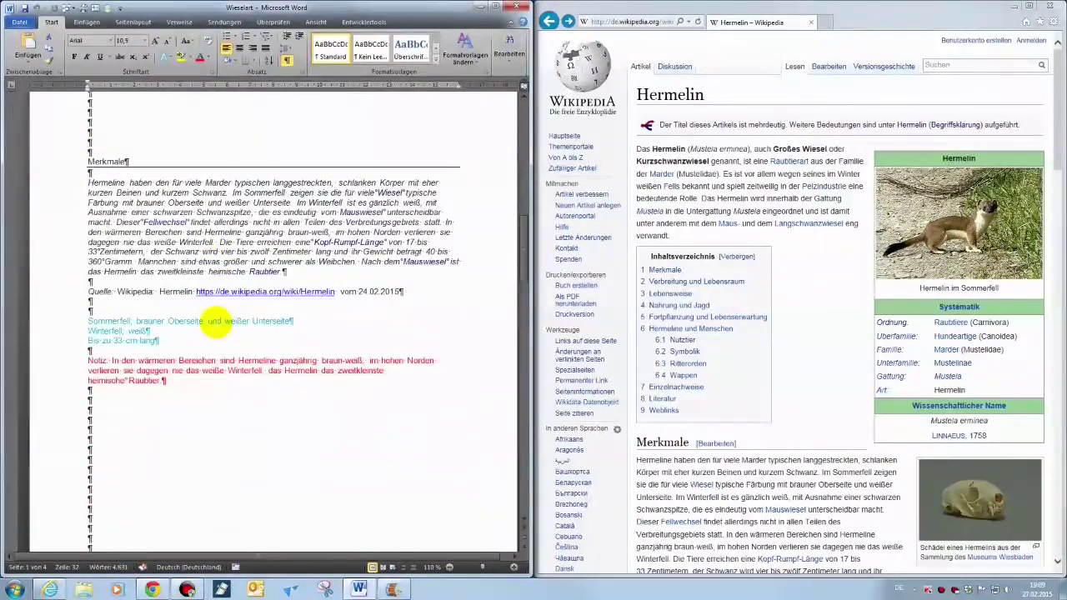
pyautogui.moveTo(87, 360); pyautogui.dragTo(167, 381)
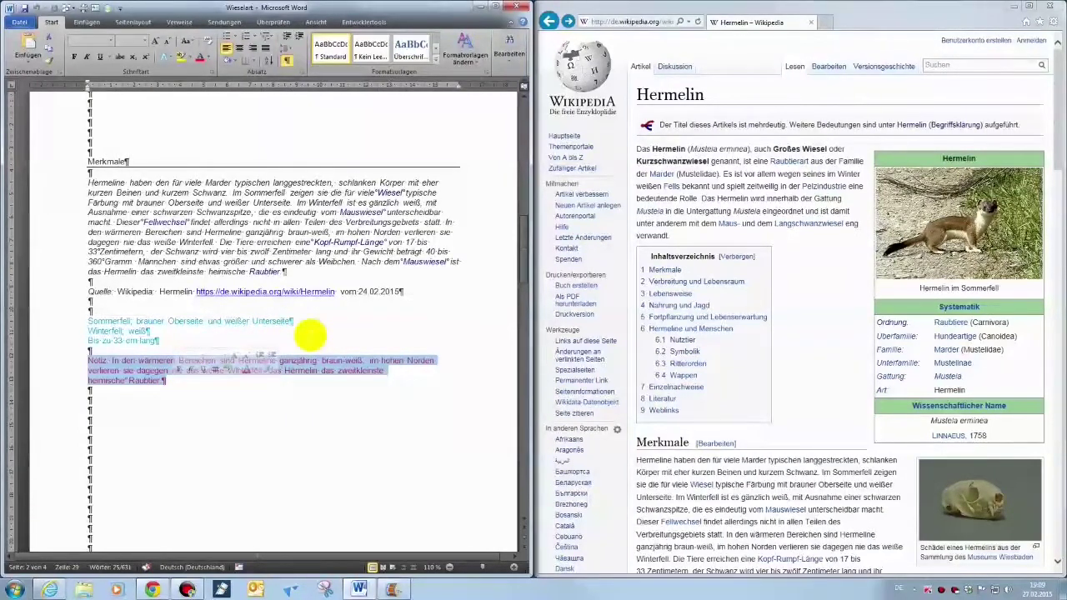
pyautogui.scroll(5, 357, 363)
pyautogui.scroll(5, 357, 363)
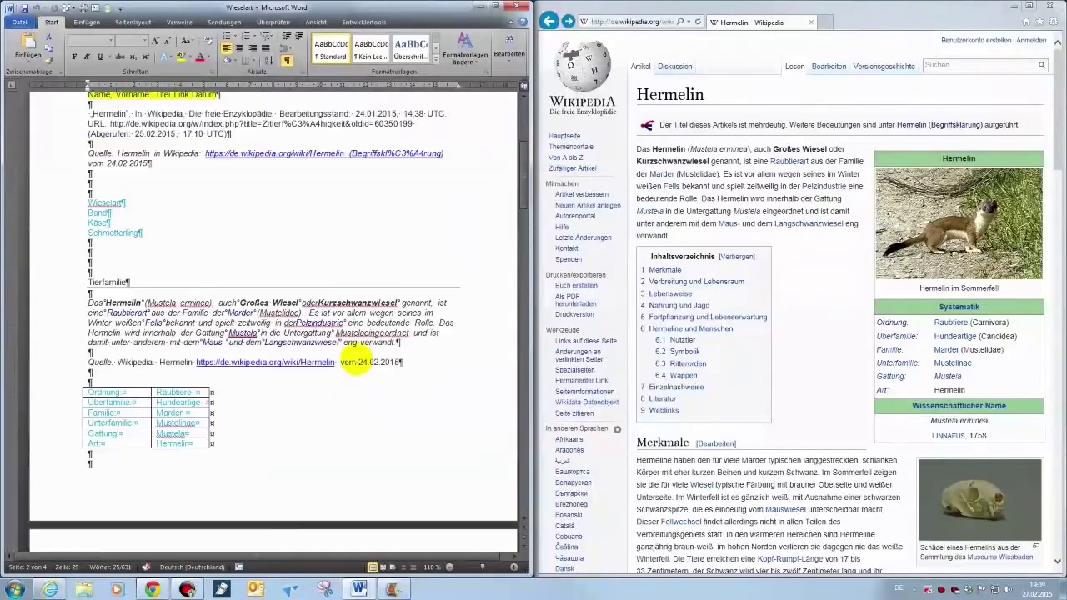
pyautogui.scroll(5, 356, 363)
pyautogui.scroll(5, 356, 363)
pyautogui.scroll(-3, 357, 360)
pyautogui.scroll(-6, 357, 360)
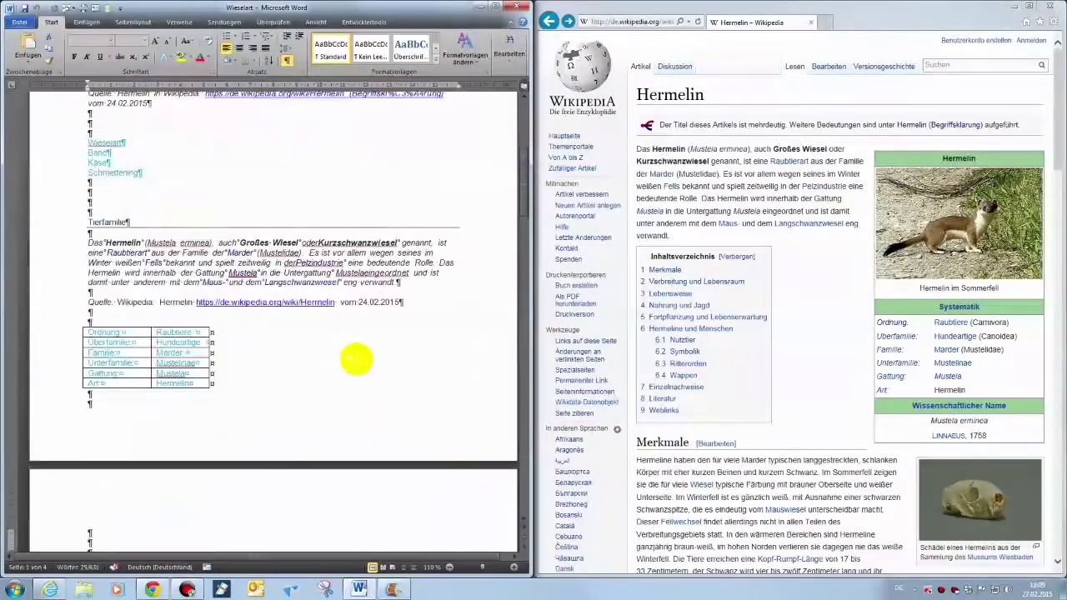
pyautogui.scroll(3, 357, 360)
pyautogui.scroll(4, 356, 360)
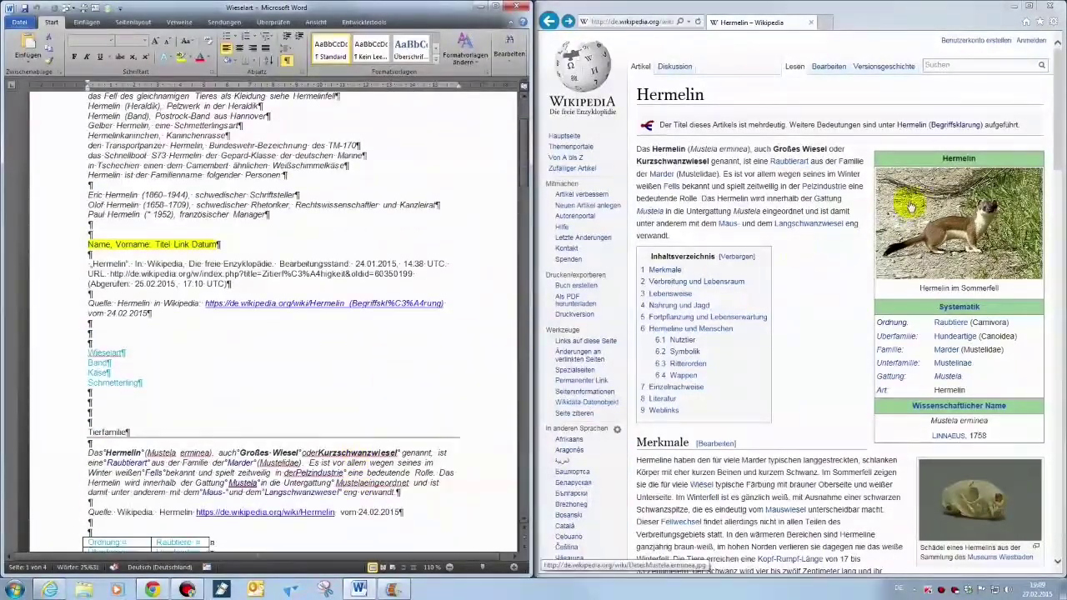
# Visit Hermelin (Begriffsklärung), set Word's cursor above the Wieselart list, then go back to the article
pyautogui.click(950, 127)
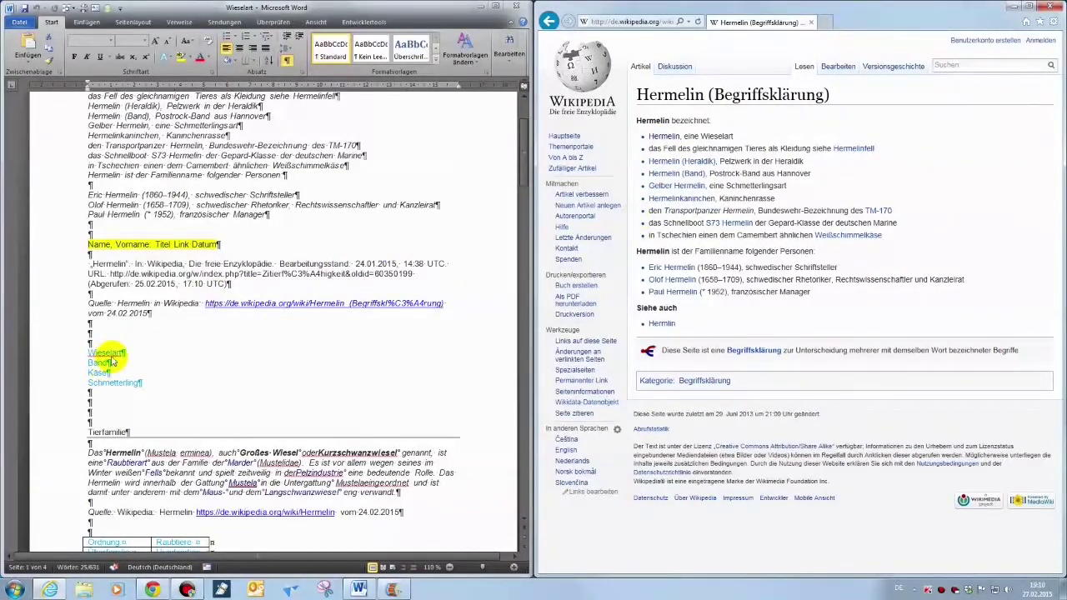
pyautogui.click(114, 343)
pyautogui.click(104, 338)
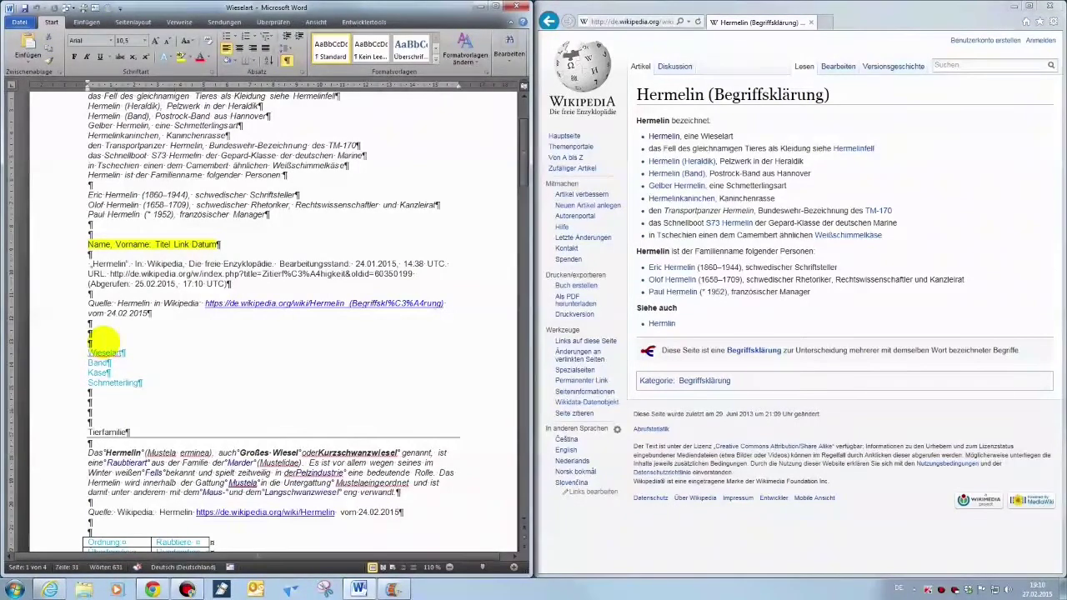
pyautogui.scroll(-1, 197, 350)
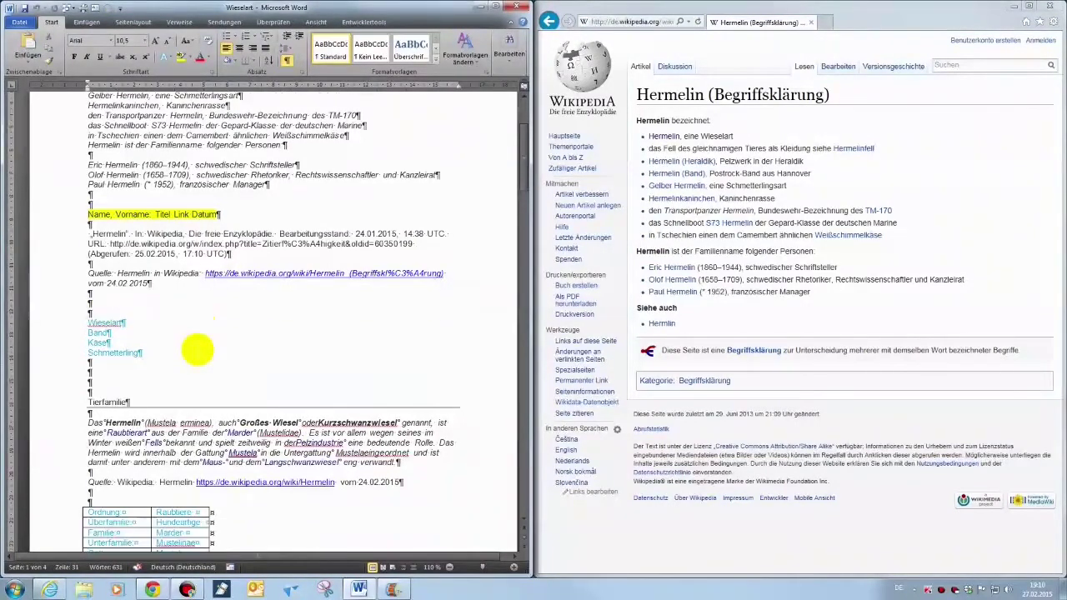
pyautogui.scroll(1, 196, 350)
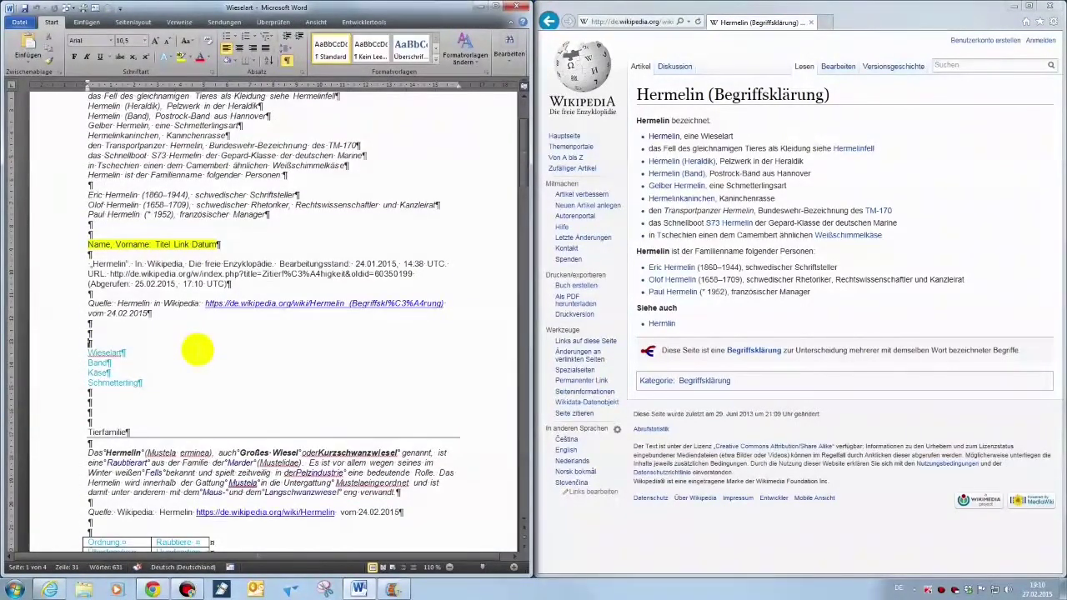
pyautogui.scroll(-4, 197, 350)
pyautogui.scroll(-4, 193, 346)
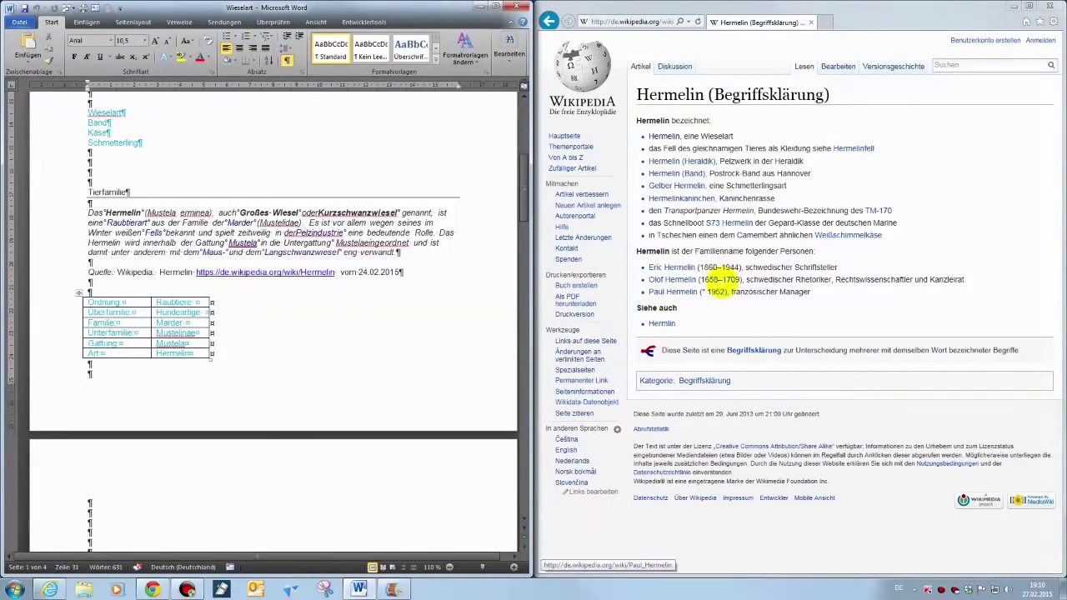
pyautogui.click(548, 21)
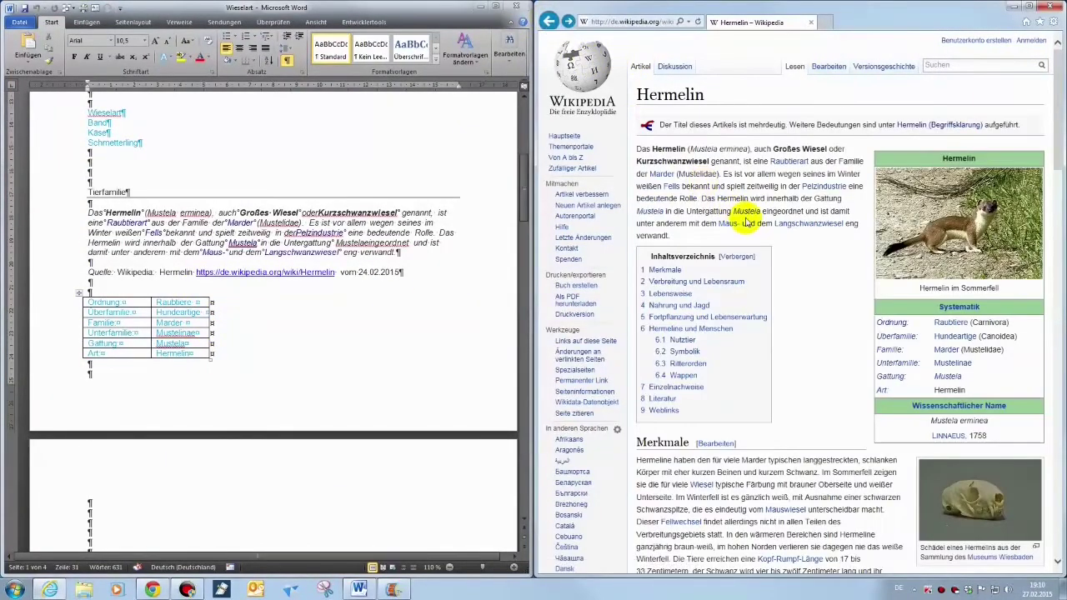
# Copy the infobox's Systematik rows, Ordnung through Art, and put Word's cursor at the top of page 2
pyautogui.moveTo(636, 148)
pyautogui.mouseDown()
pyautogui.moveTo(758, 230)
pyautogui.moveTo(744, 235)
pyautogui.mouseUp()
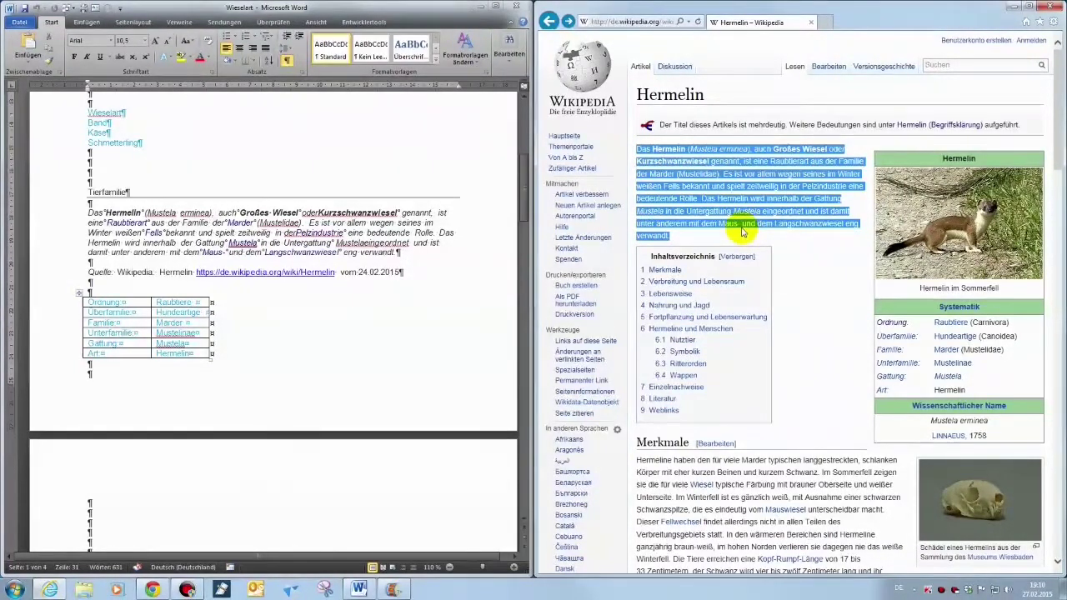
pyautogui.scroll(-3, 745, 214)
pyautogui.scroll(3, 750, 215)
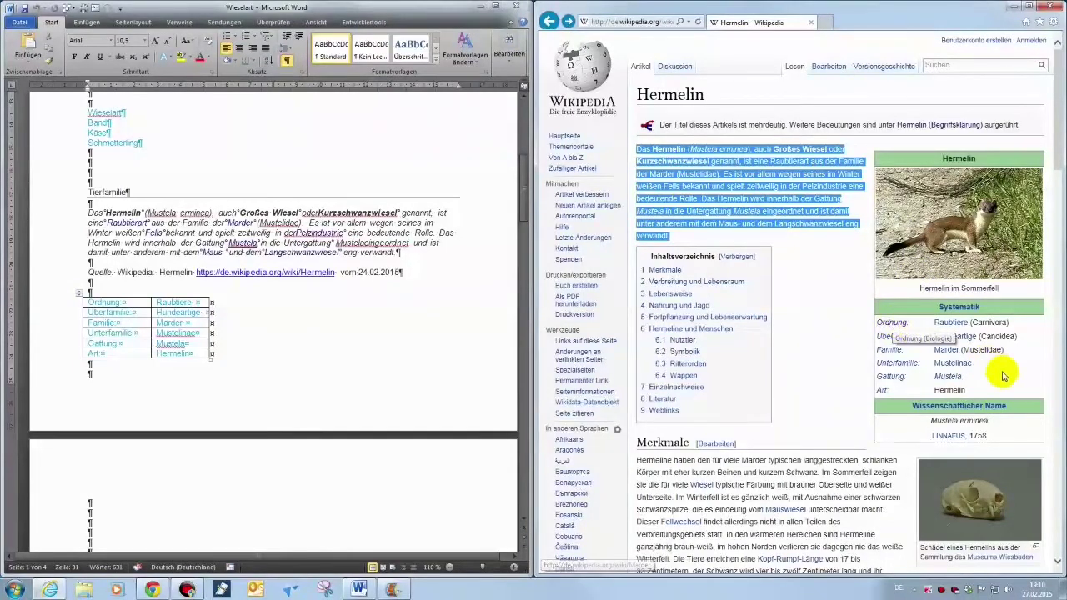
pyautogui.moveTo(1022, 393)
pyautogui.mouseDown()
pyautogui.moveTo(962, 351)
pyautogui.moveTo(880, 326)
pyautogui.mouseUp()
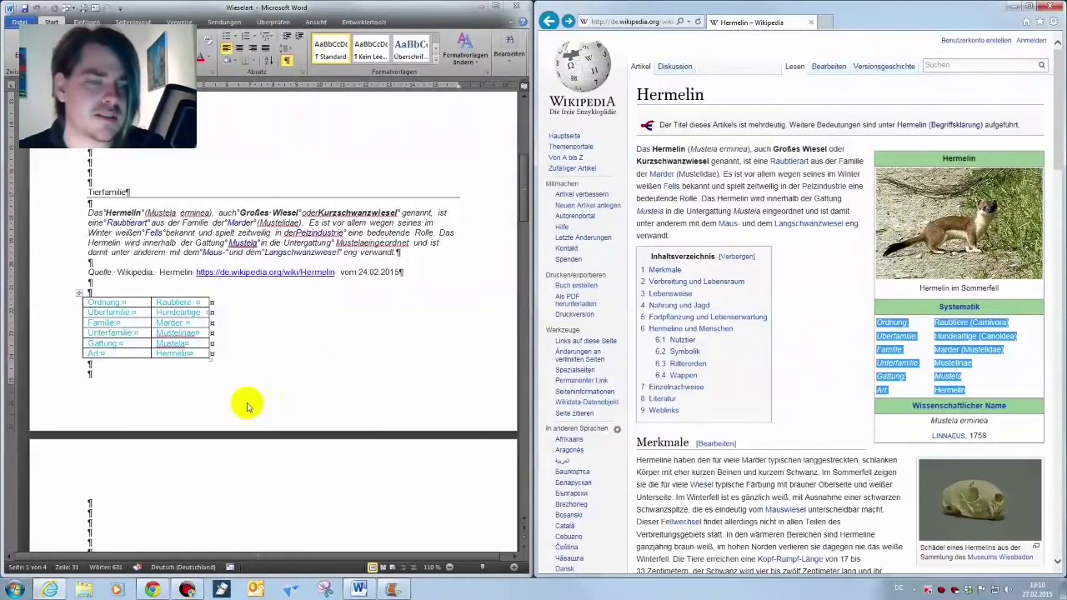
pyautogui.scroll(-3, 247, 403)
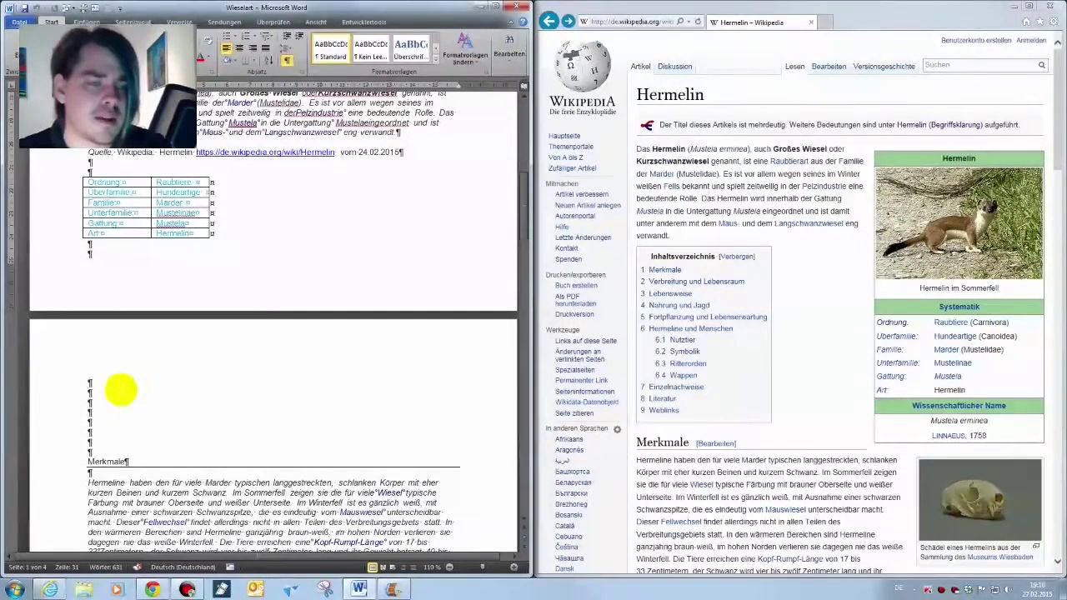
pyautogui.click(115, 386)
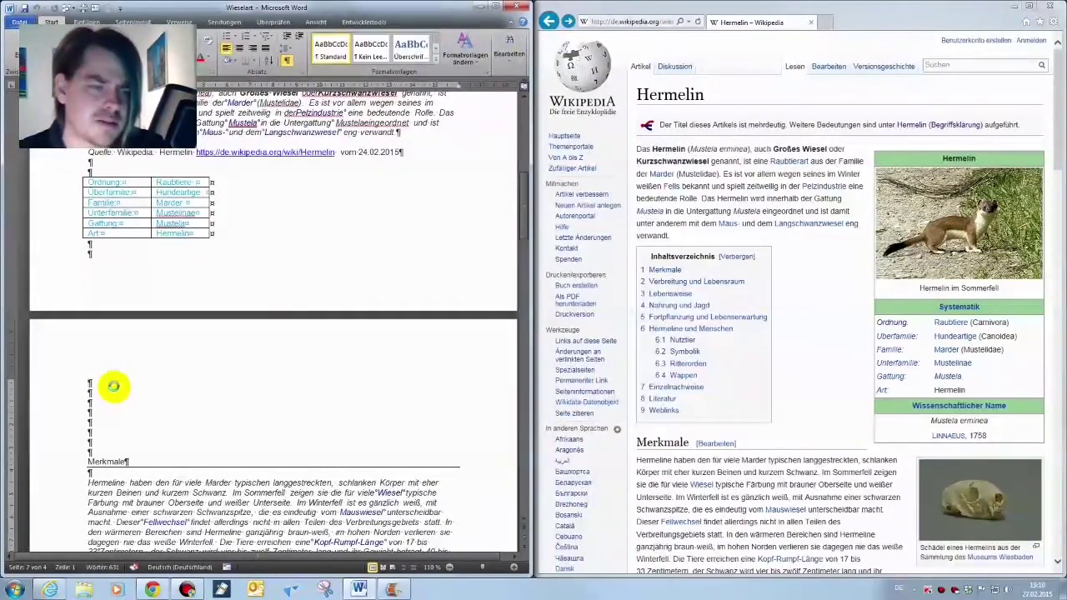
pyautogui.write('Ordnung:\tRaubtiere (Carnivora) Überfamilie:\tHundeartige (Canoidea) Familie:\tMarder (Mustelidae) Unterfamilie:\tMustelinae Gattung:\tMustela Art:\tHermelin')
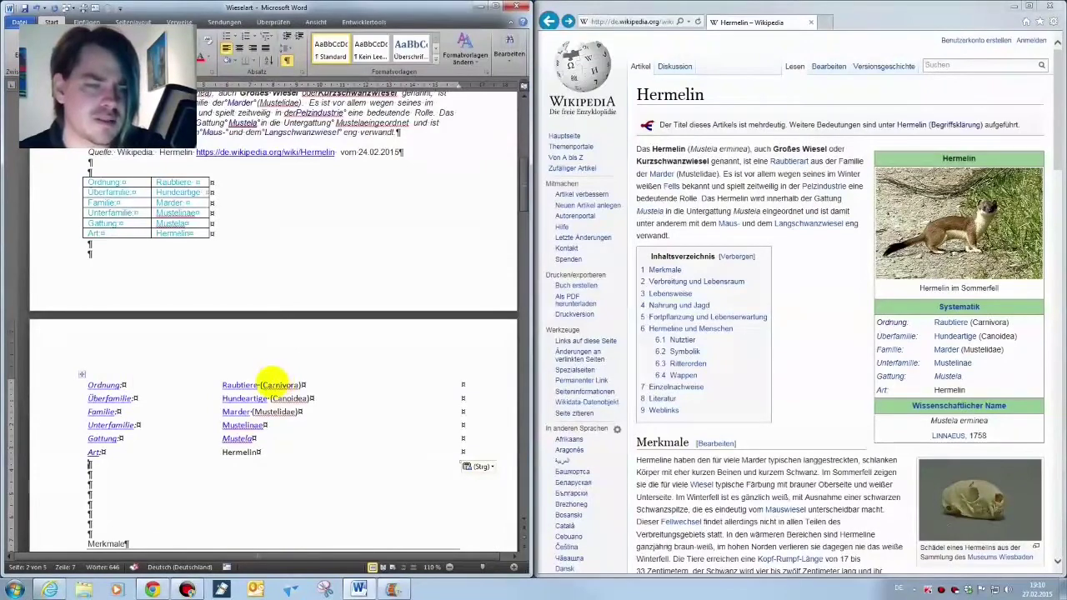
pyautogui.click(80, 376)
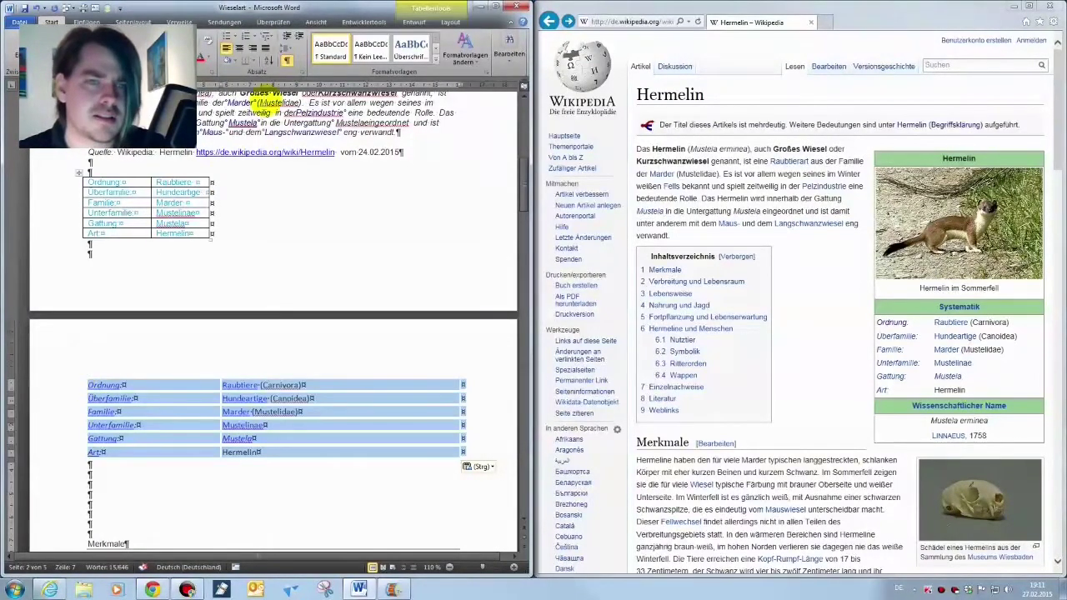
pyautogui.click(254, 62)
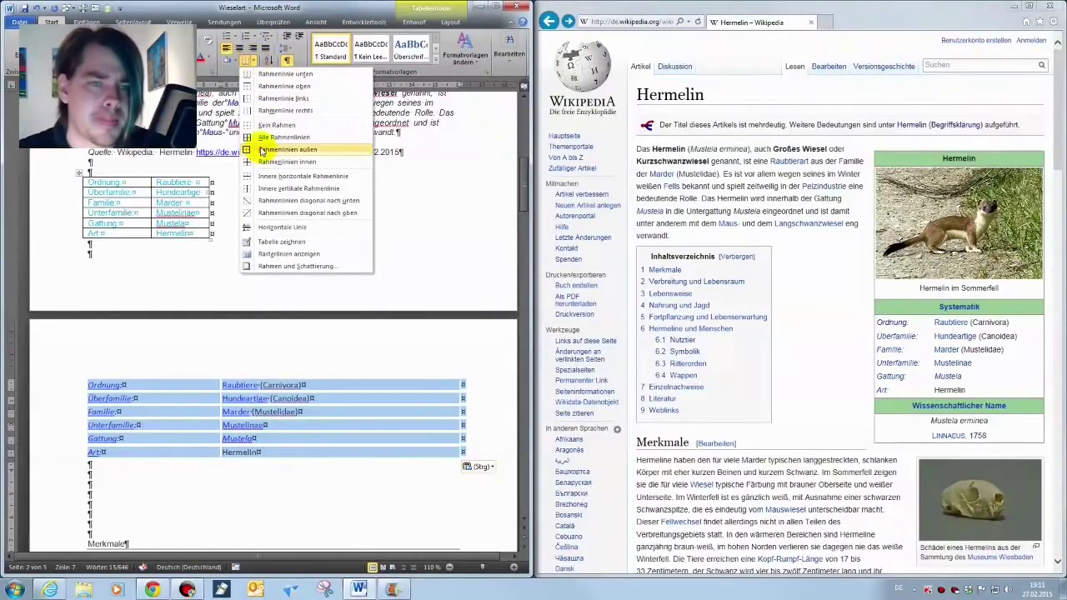
pyautogui.click(254, 137)
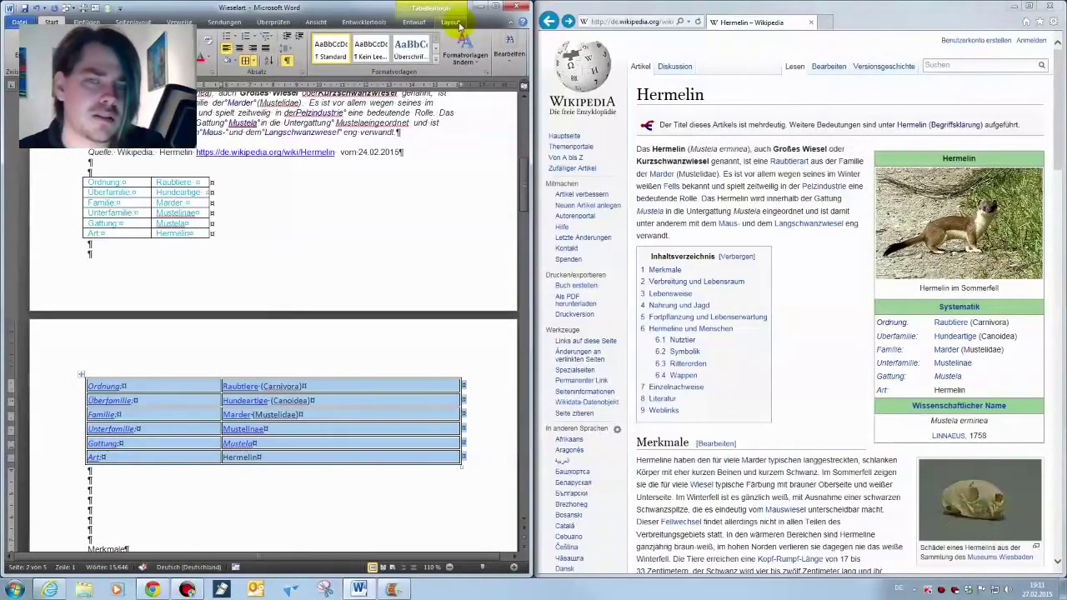
pyautogui.click(457, 25)
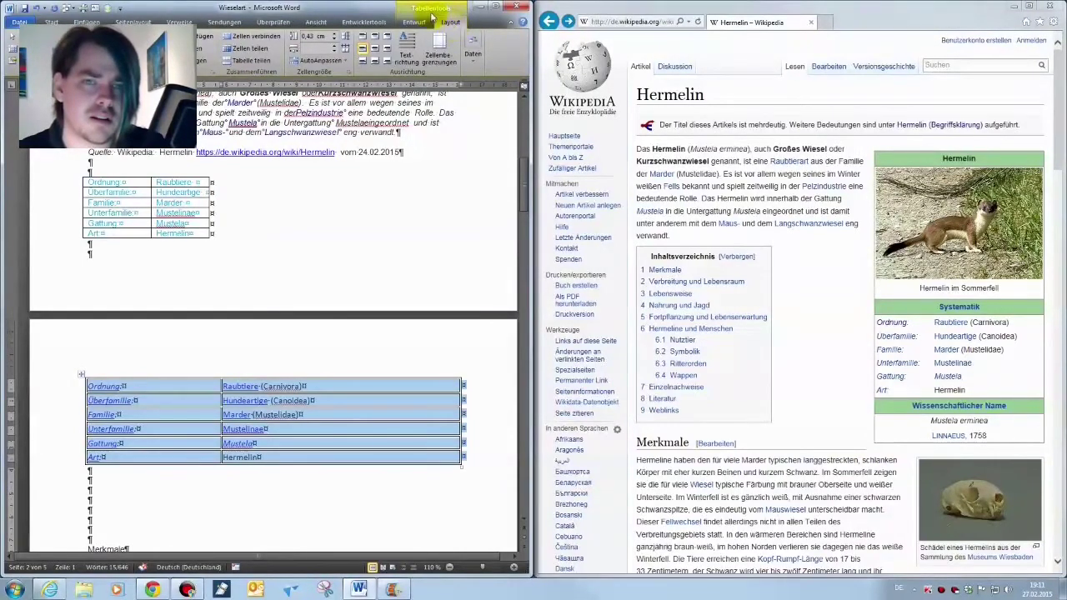
pyautogui.click(472, 50)
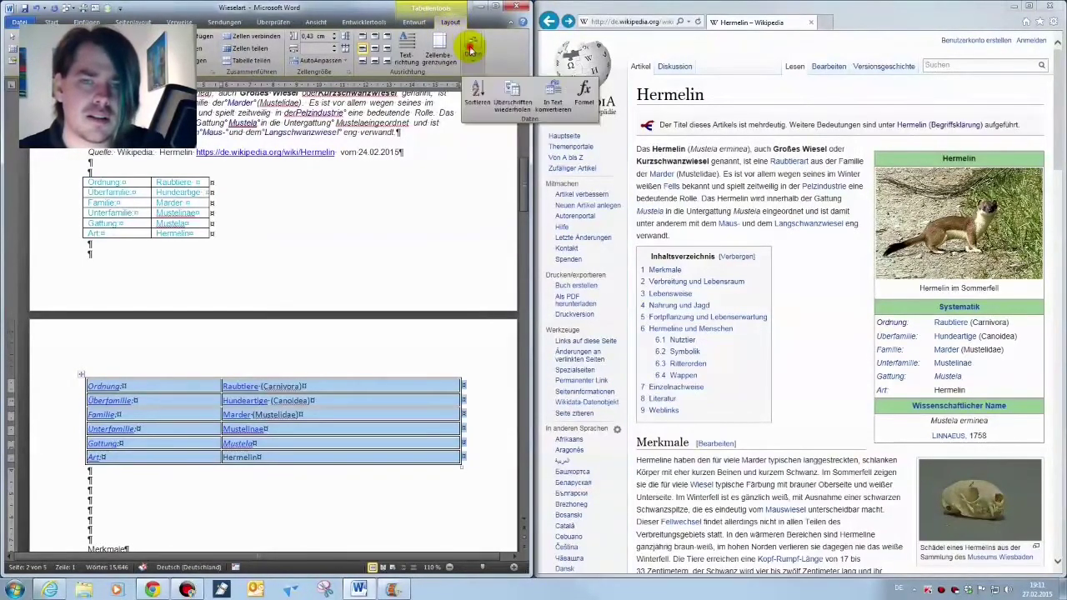
pyautogui.click(552, 99)
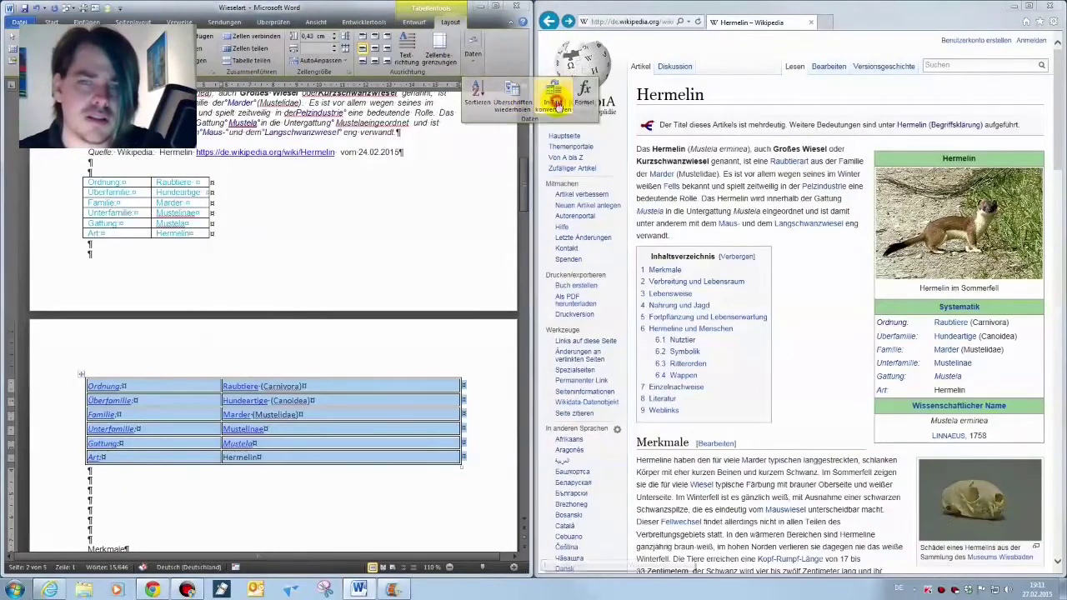
pyautogui.click(259, 327)
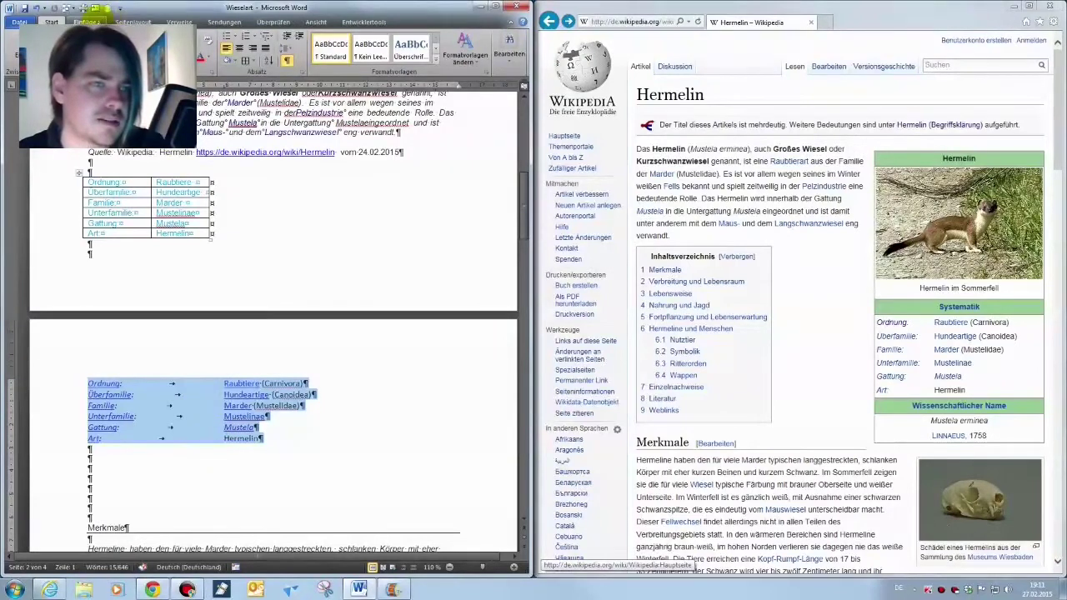
pyautogui.click(94, 22)
pyautogui.click(84, 49)
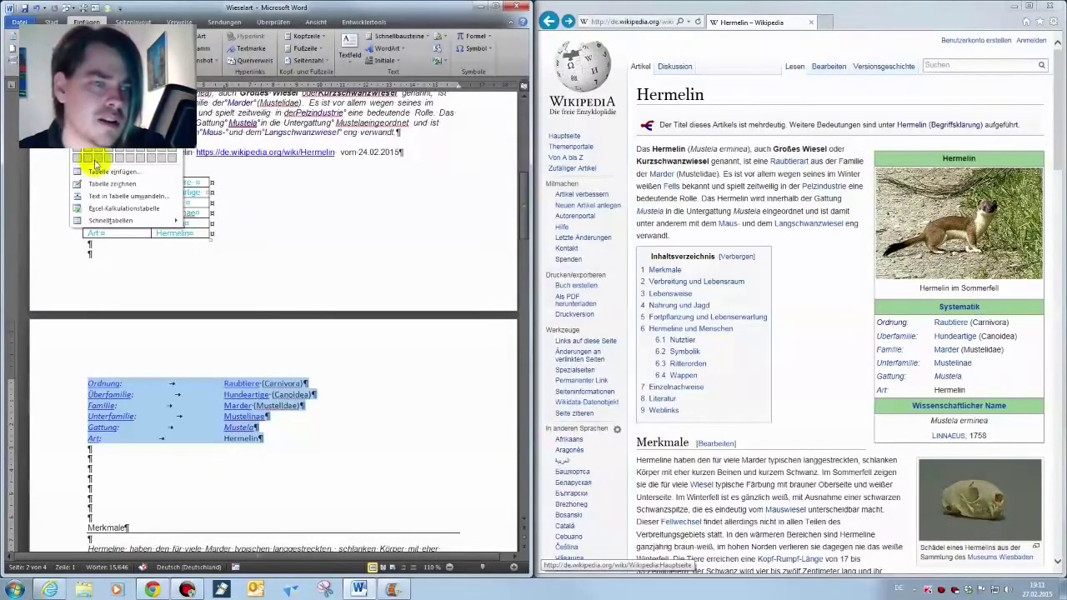
pyautogui.click(109, 196)
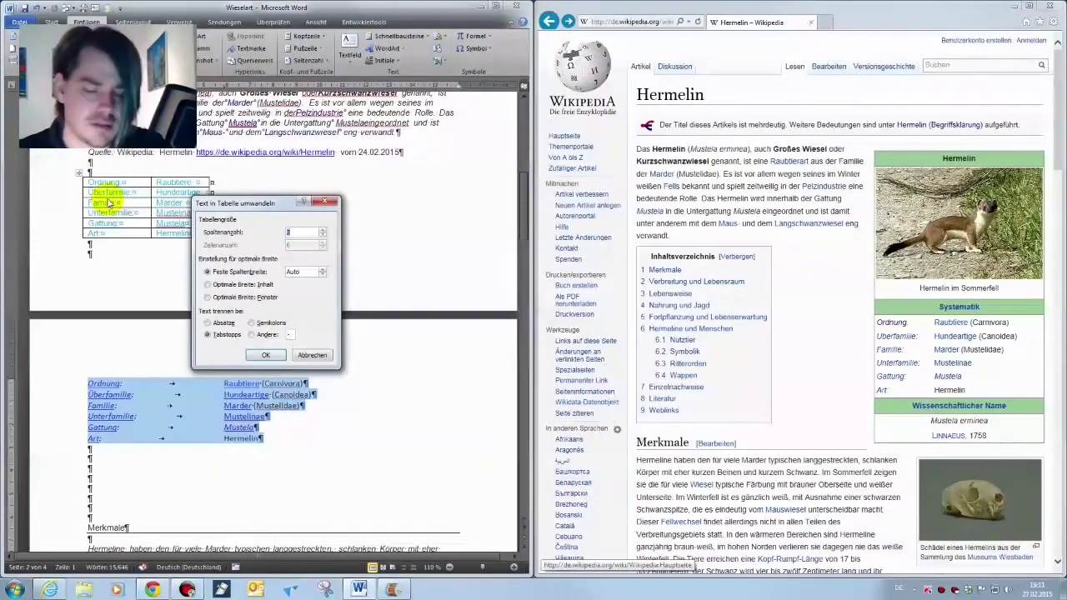
pyautogui.press('Return')
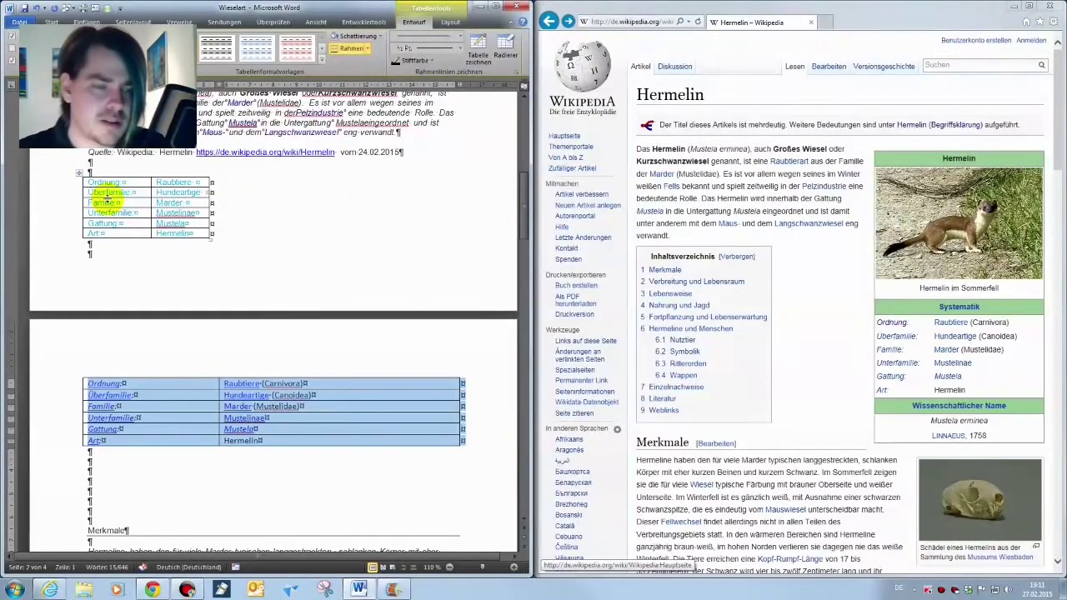
pyautogui.hotkey('ctrl', 'z')
pyautogui.press('Delete')
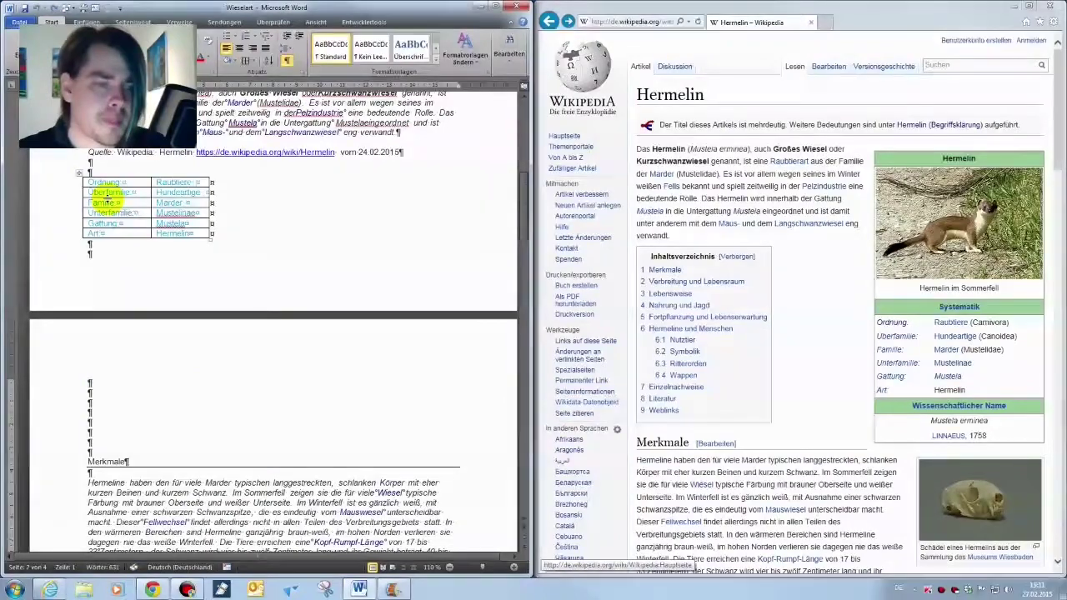
# Compare the first Merkmale paragraph on Wikipedia with the three green fur and length note lines in Word
pyautogui.scroll(-5, 134, 300)
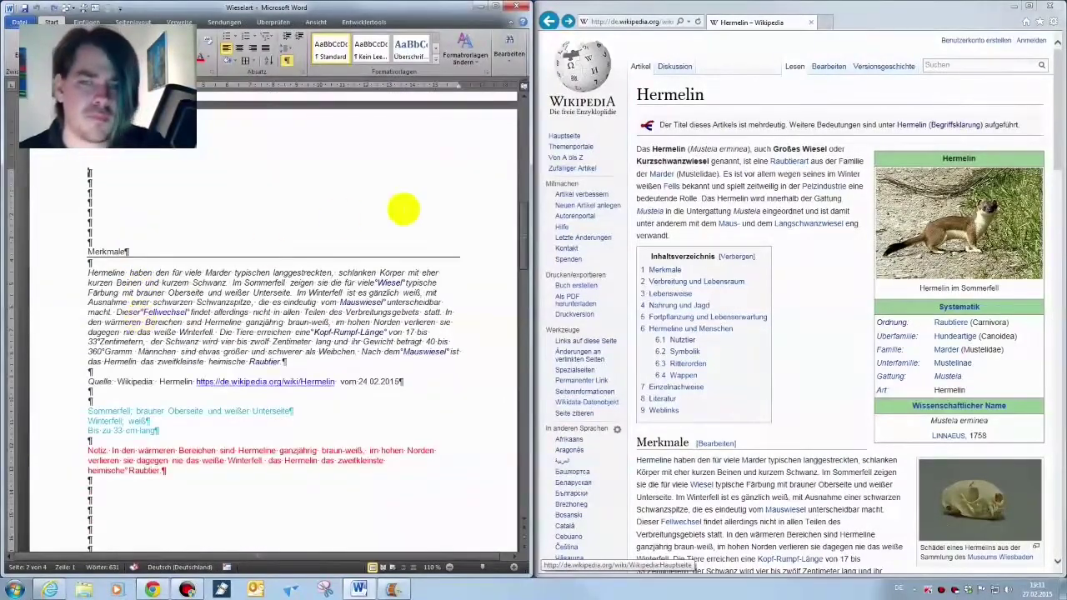
pyautogui.scroll(-6, 786, 350)
pyautogui.scroll(4, 766, 212)
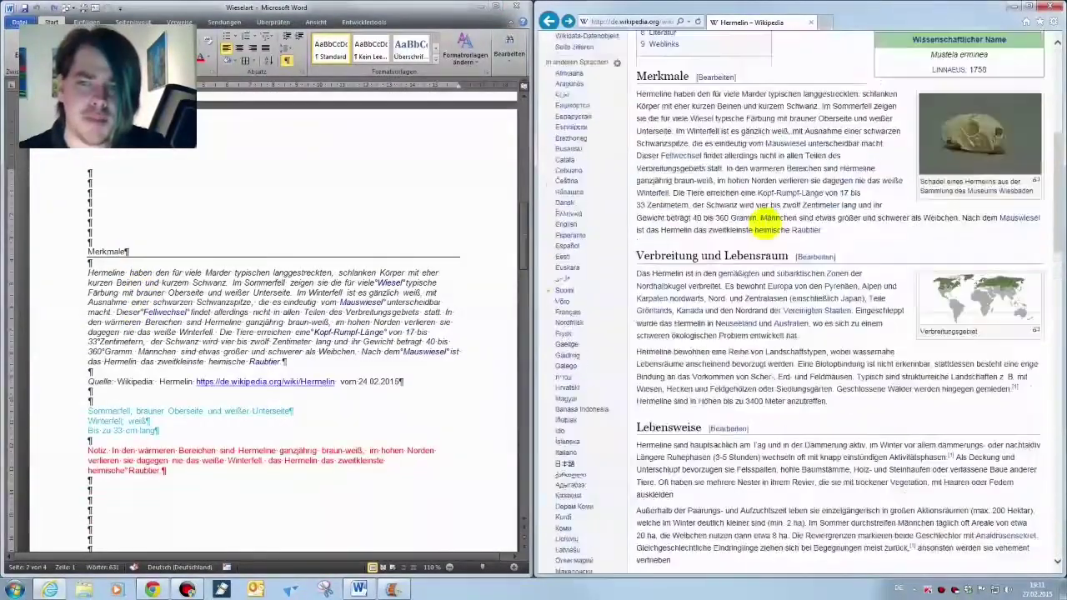
pyautogui.moveTo(634, 216); pyautogui.dragTo(837, 364)
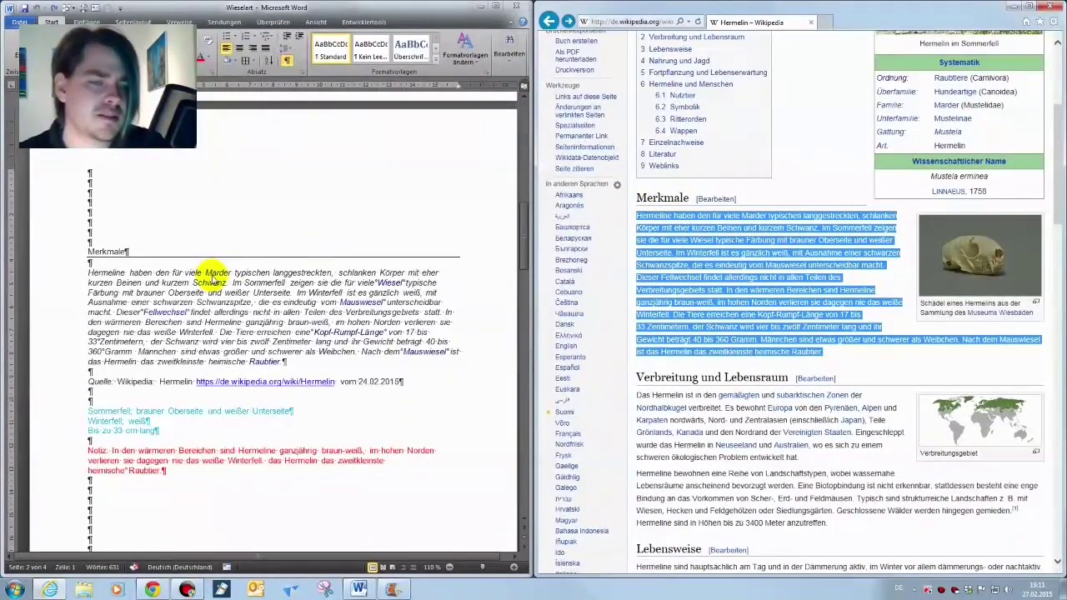
pyautogui.click(213, 313)
pyautogui.scroll(-4, 213, 312)
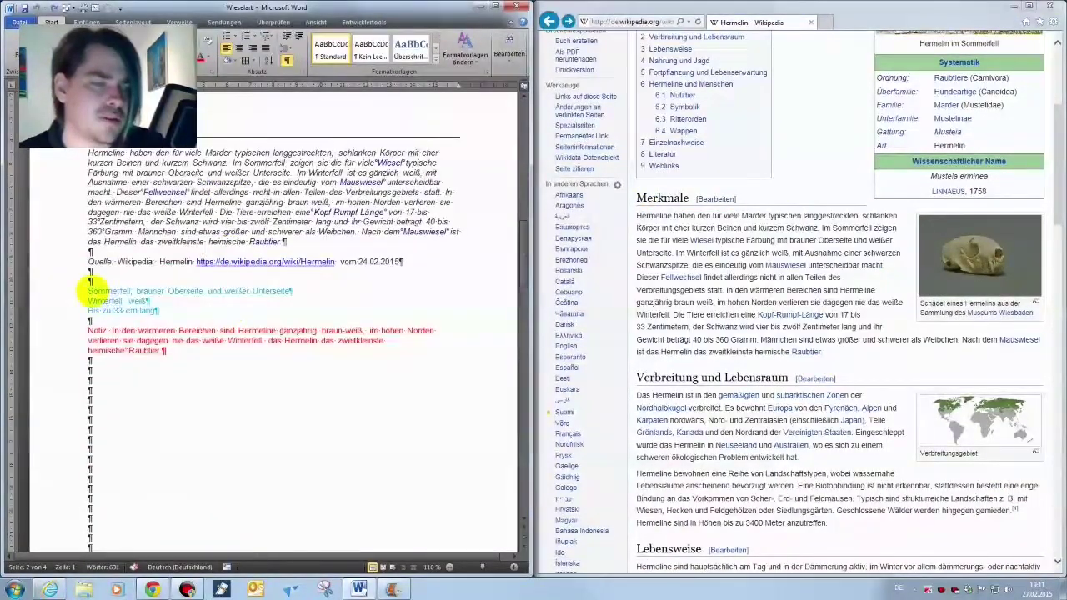
pyautogui.moveTo(88, 289)
pyautogui.mouseDown()
pyautogui.moveTo(187, 310)
pyautogui.moveTo(89, 326)
pyautogui.moveTo(165, 350)
pyautogui.mouseUp()
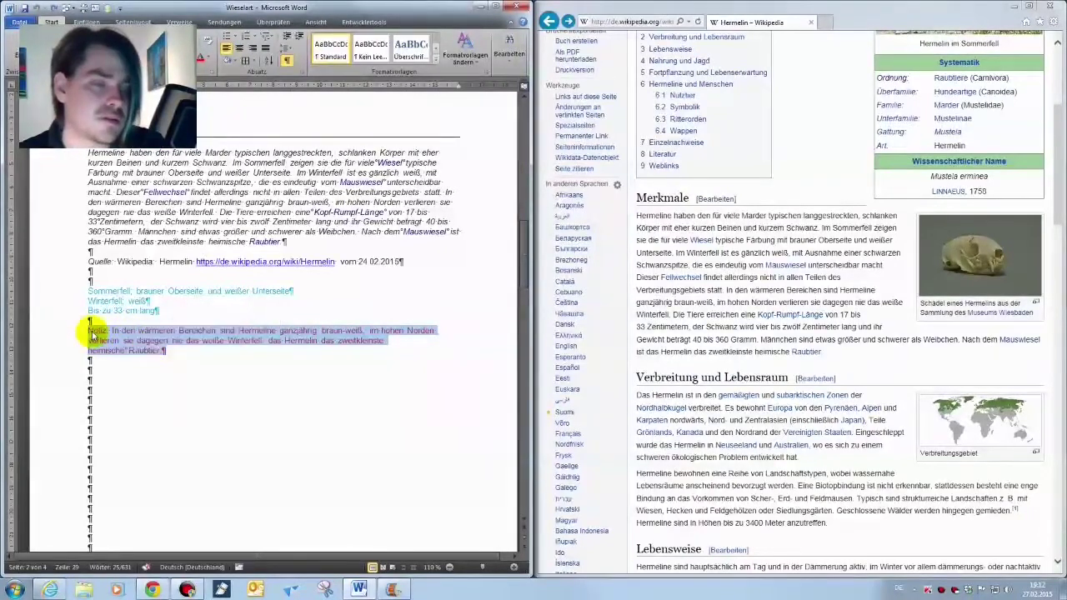
pyautogui.click(98, 364)
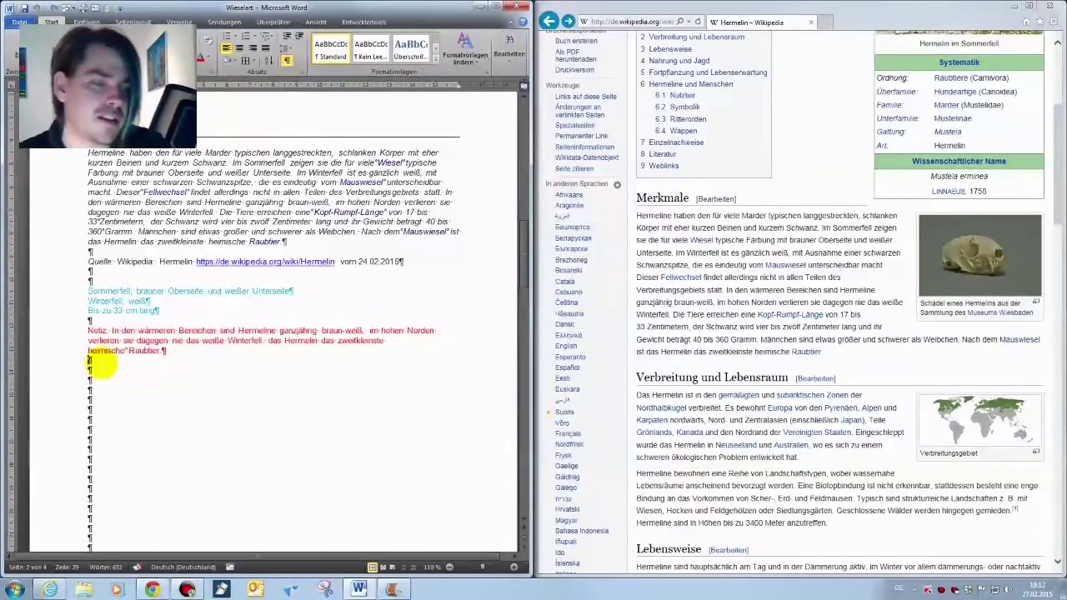
# Scroll the Word notes down to the Lebensraum section with the distribution map on page 3
pyautogui.scroll(-1, 144, 360)
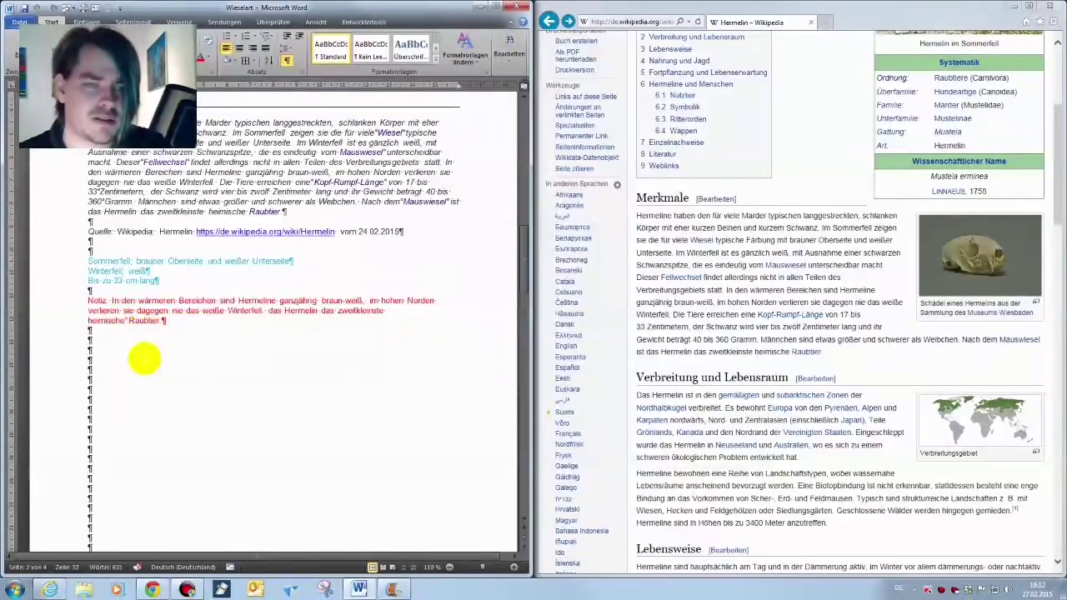
pyautogui.scroll(-4, 144, 360)
pyautogui.scroll(-5, 145, 360)
pyautogui.scroll(-5, 146, 361)
pyautogui.scroll(-2, 133, 360)
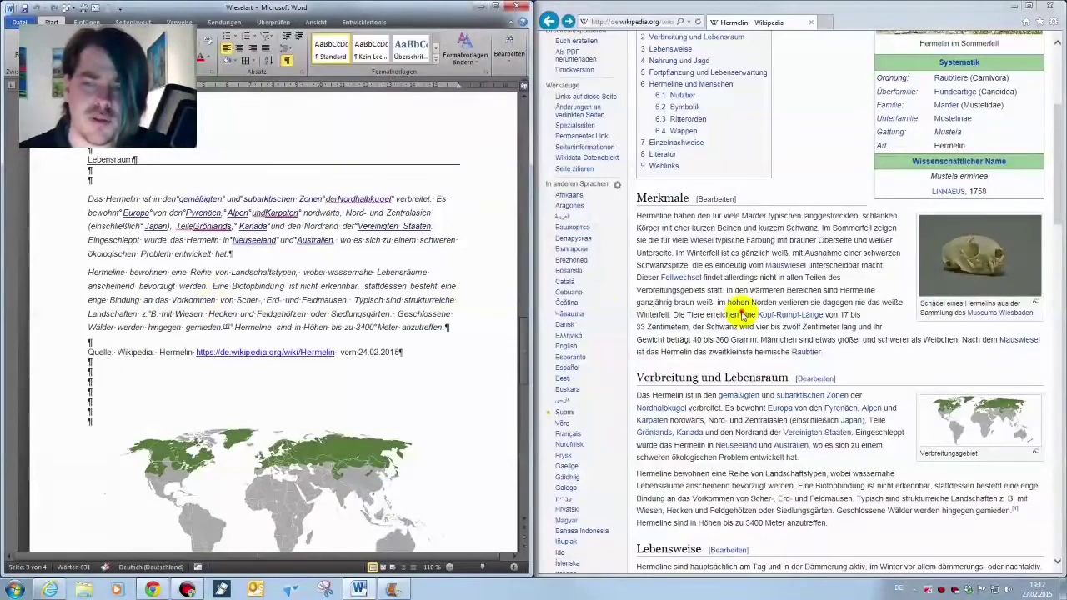
pyautogui.scroll(-2, 741, 303)
pyautogui.scroll(-2, 741, 304)
pyautogui.scroll(2, 741, 313)
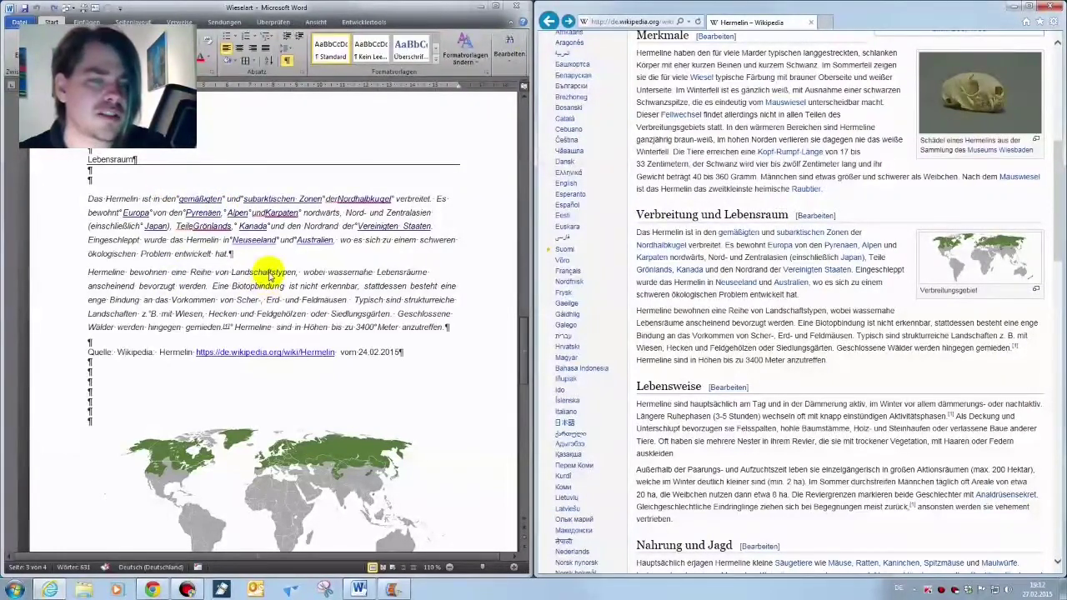
pyautogui.scroll(-4, 332, 247)
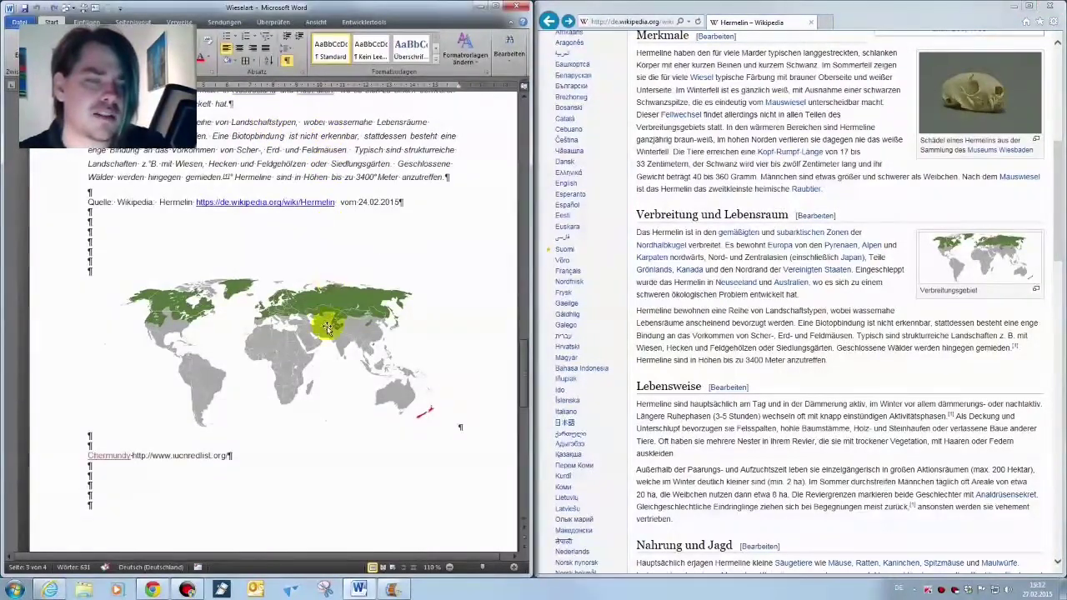
pyautogui.click(321, 317)
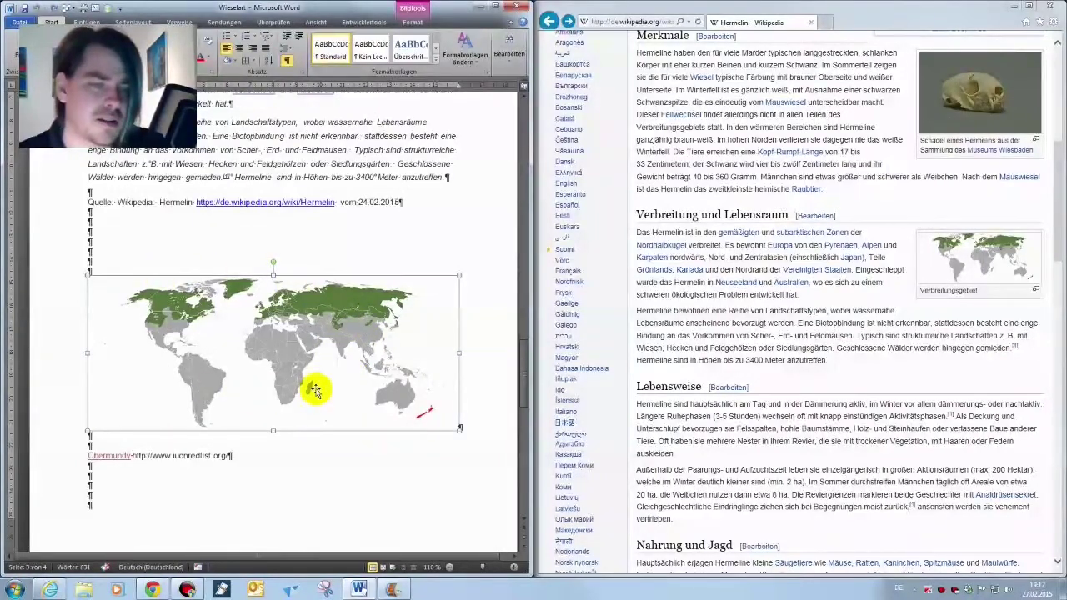
pyautogui.scroll(-3, 315, 390)
pyautogui.scroll(-3, 315, 388)
pyautogui.scroll(-5, 315, 389)
pyautogui.scroll(-3, 315, 383)
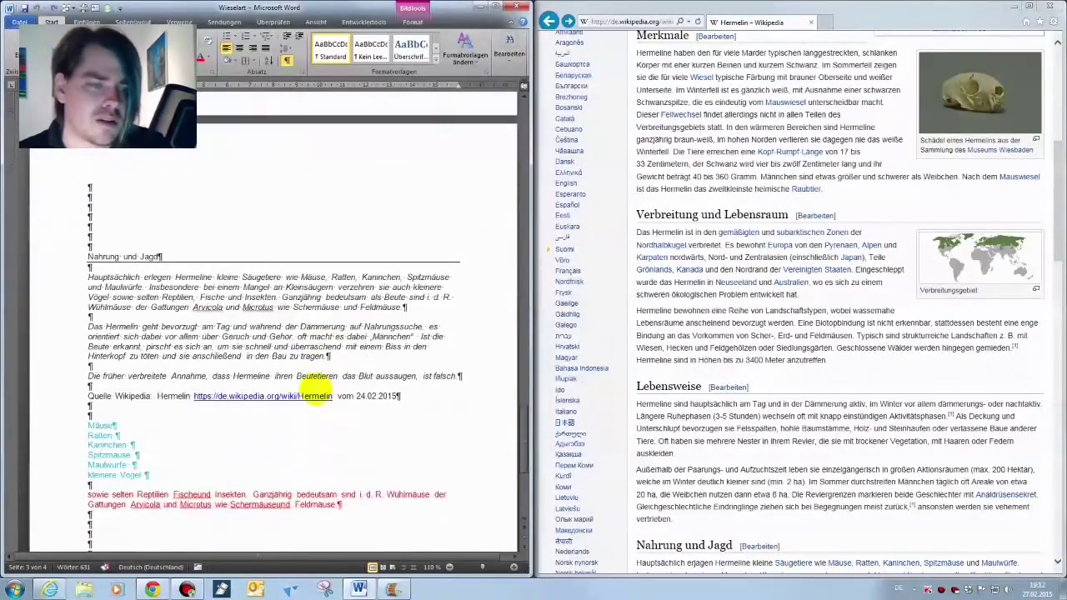
pyautogui.click(752, 357)
pyautogui.scroll(-2, 753, 357)
pyautogui.scroll(-2, 749, 357)
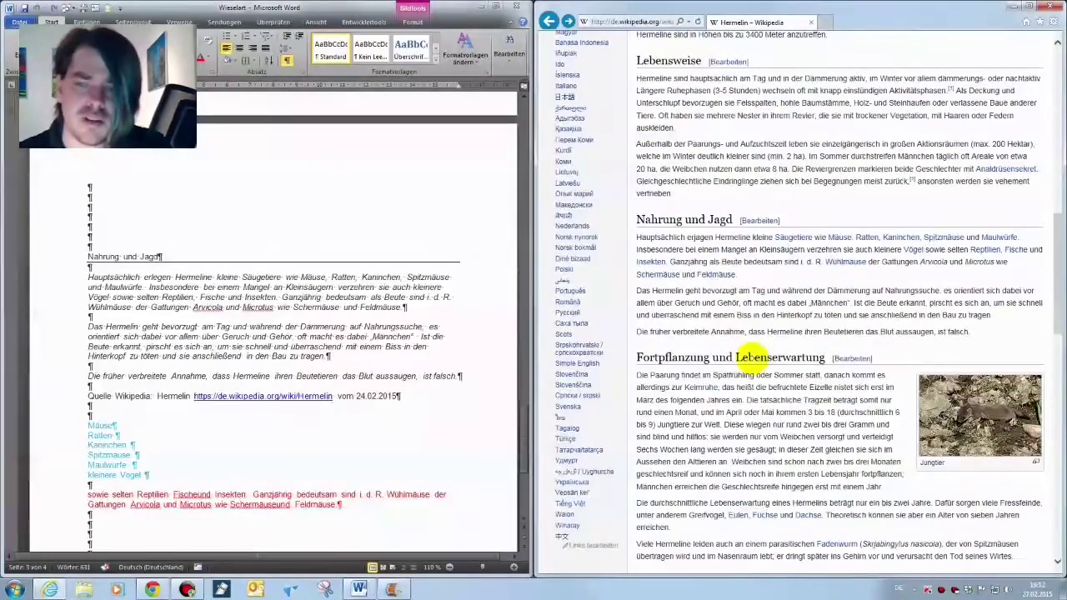
pyautogui.moveTo(637, 237); pyautogui.dragTo(1042, 338)
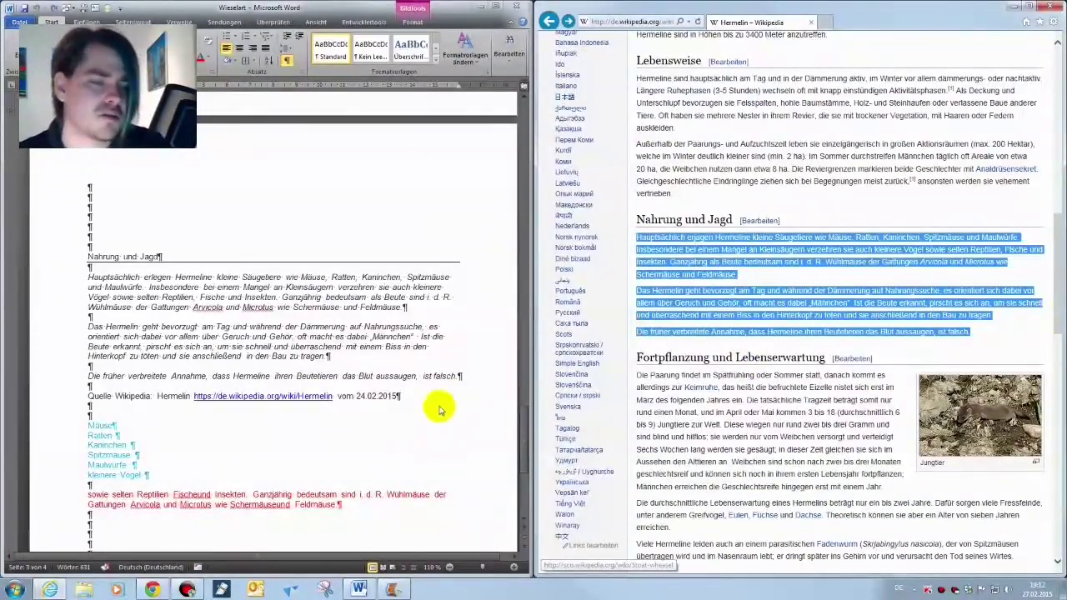
pyautogui.click(439, 408)
pyautogui.scroll(-3, 417, 416)
pyautogui.scroll(-3, 442, 416)
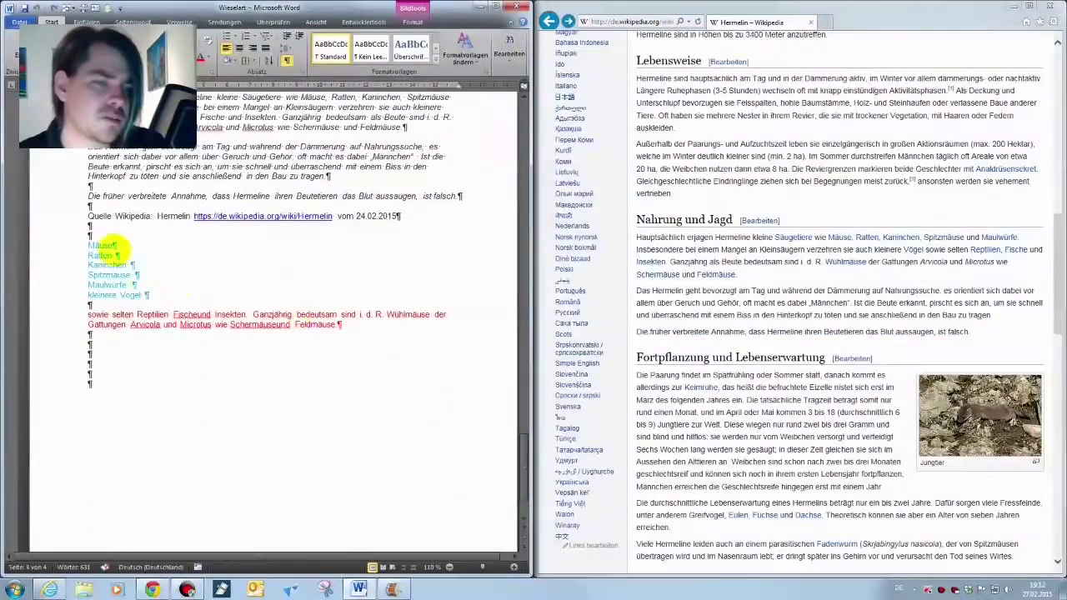
pyautogui.moveTo(89, 243); pyautogui.dragTo(154, 294)
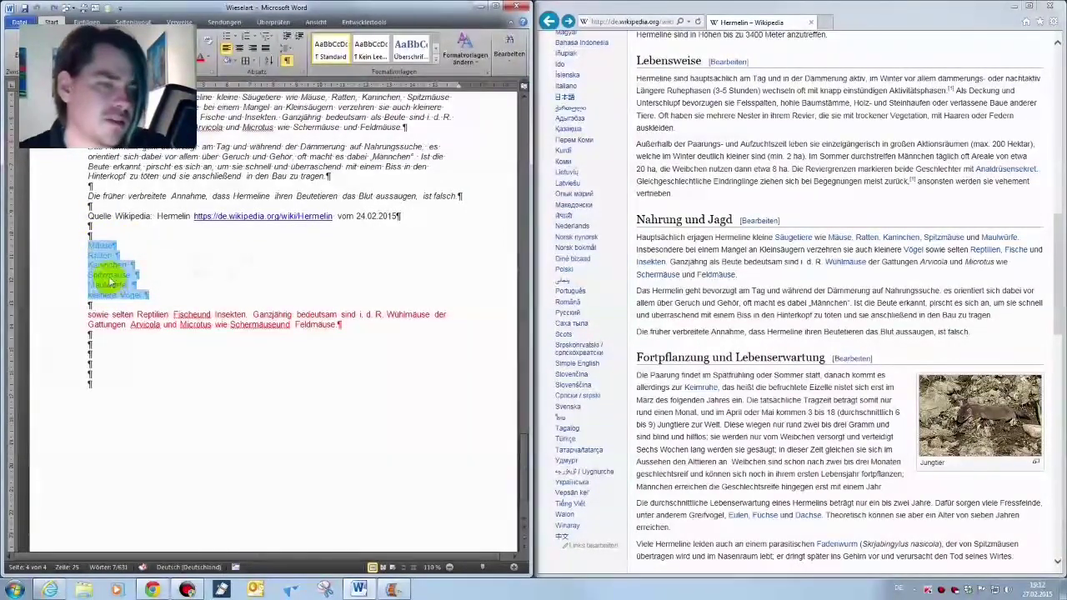
pyautogui.moveTo(85, 314); pyautogui.dragTo(366, 328)
pyautogui.click(307, 262)
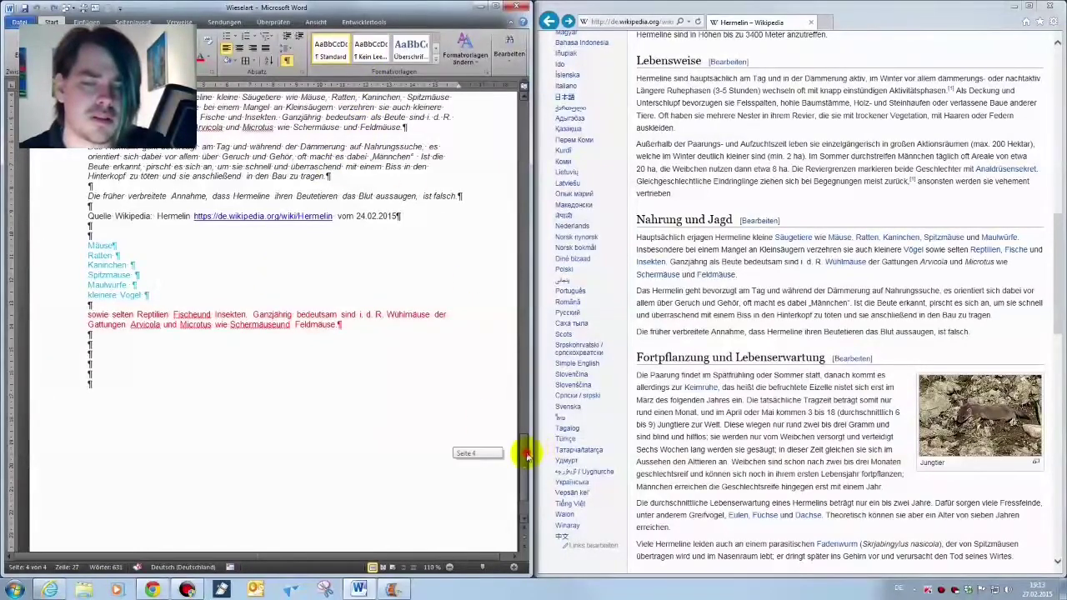
pyautogui.moveTo(526, 457); pyautogui.dragTo(529, 131)
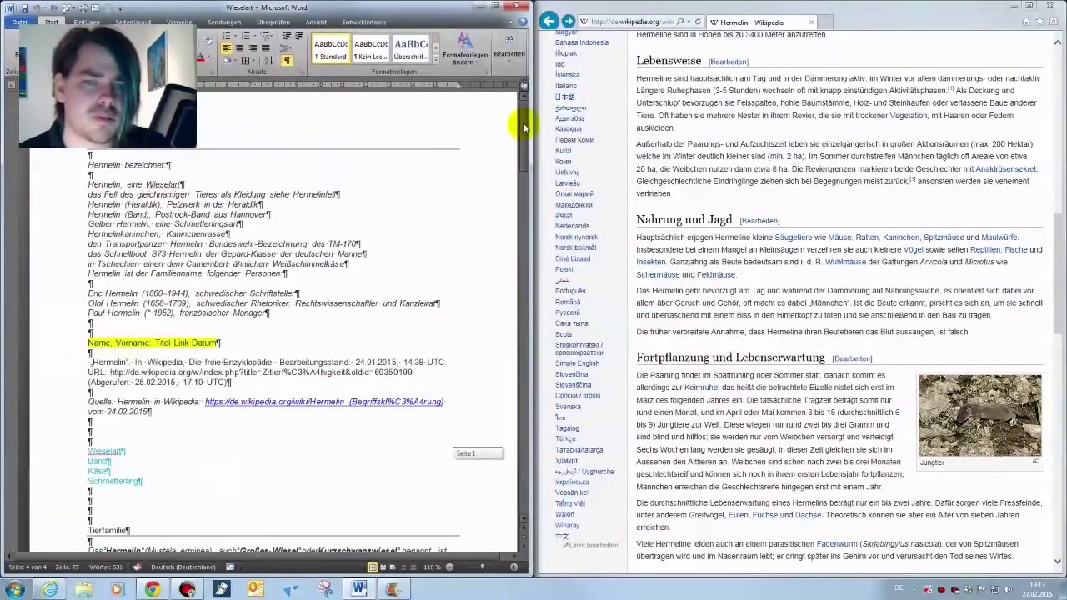
# Zoom the Word document out to 60% and open the Start menu showing PowerPoint 2010
pyautogui.click(448, 570)
pyautogui.click(448, 569)
pyautogui.click(449, 569)
pyautogui.click(449, 569)
pyautogui.click(449, 569)
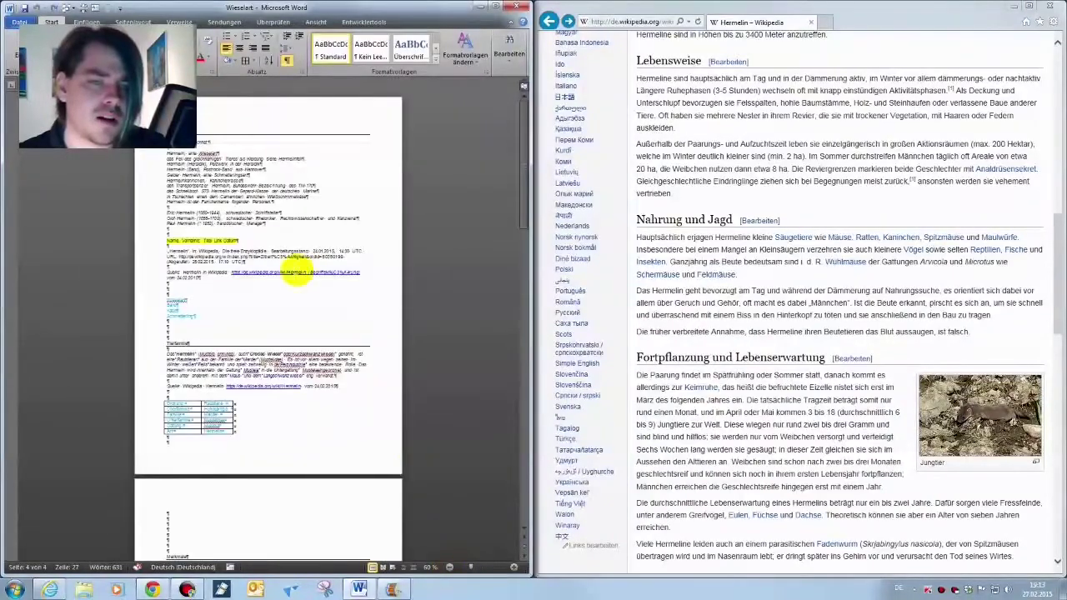
pyautogui.moveTo(526, 125)
pyautogui.mouseDown()
pyautogui.moveTo(526, 433)
pyautogui.moveTo(526, 109)
pyautogui.mouseUp()
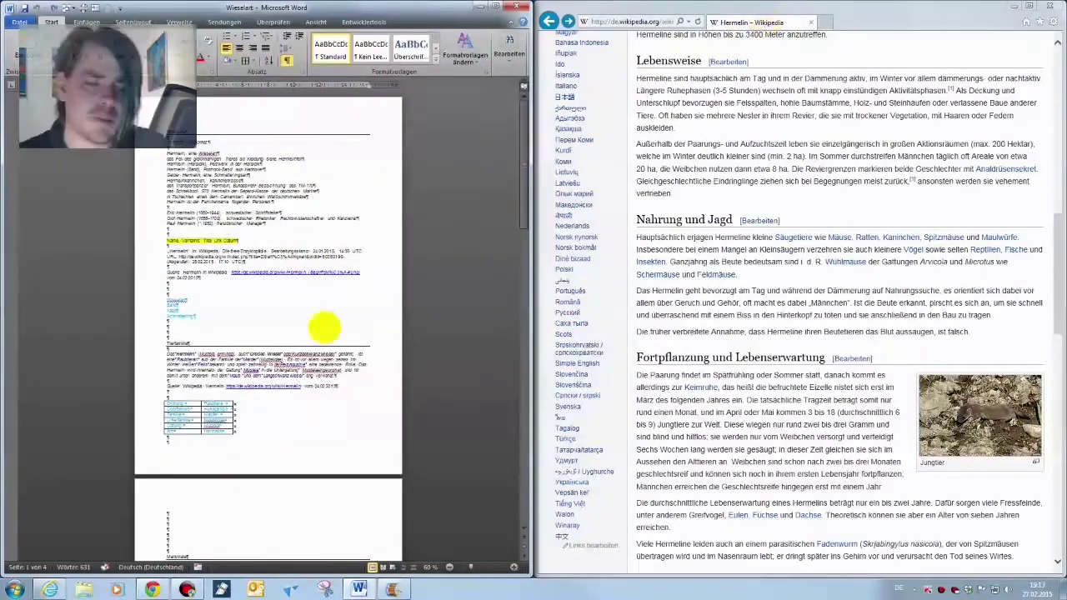
pyautogui.click(15, 589)
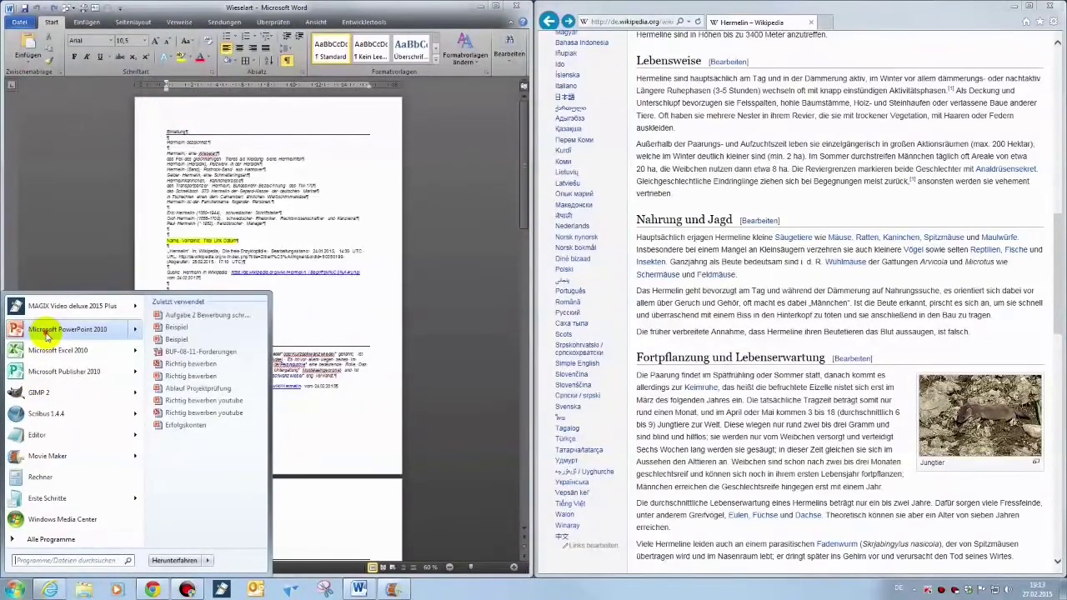
# Launch PowerPoint 2010 with a blank presentation, dock it on the right half, and zoom Word back in
pyautogui.click(48, 336)
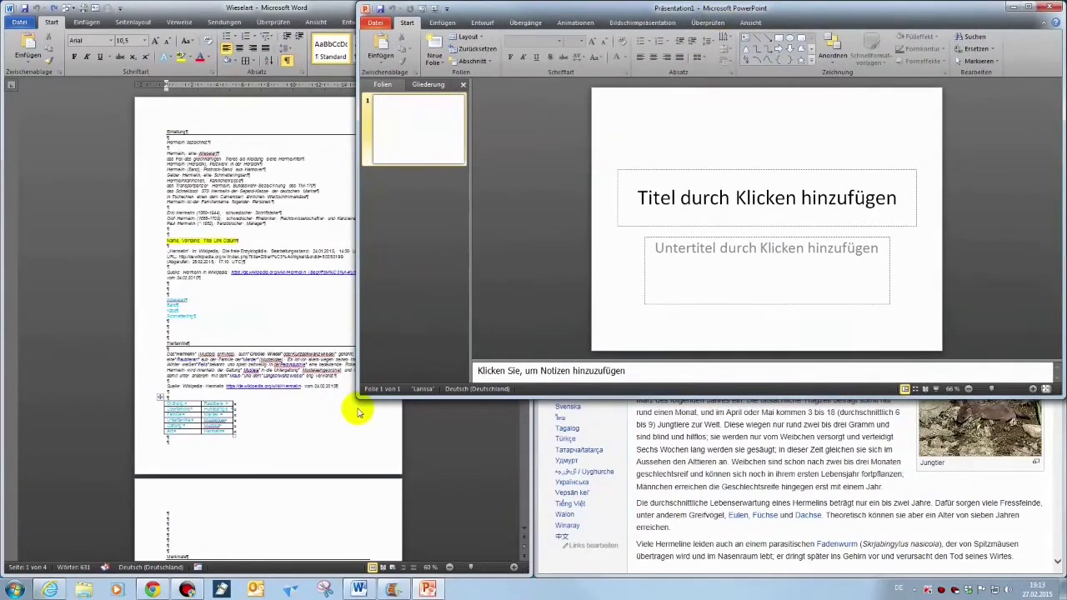
pyautogui.moveTo(357, 400); pyautogui.dragTo(532, 577)
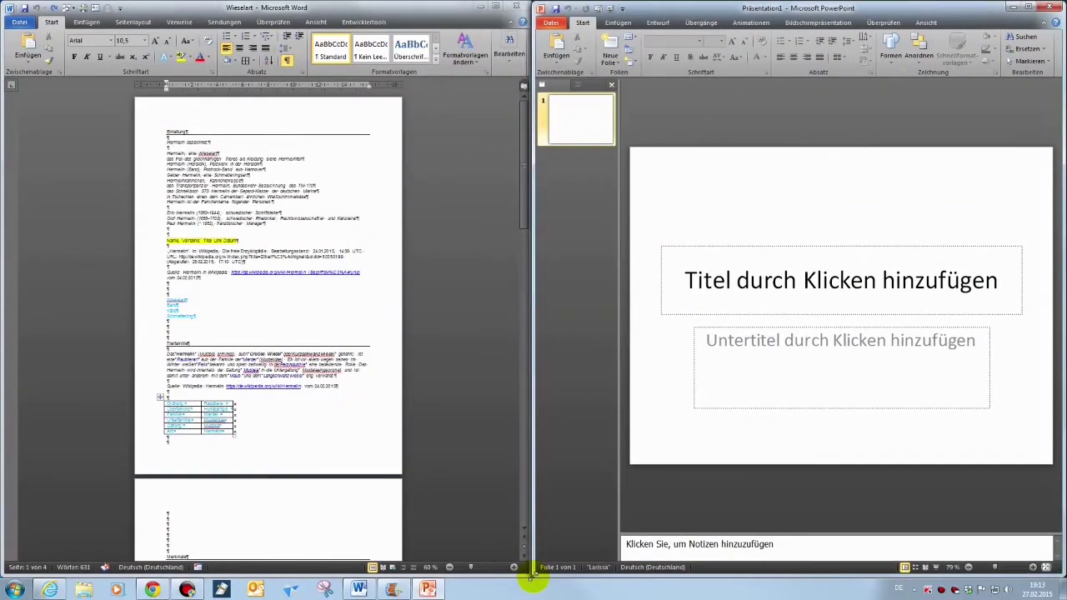
pyautogui.moveTo(813, 8)
pyautogui.mouseDown()
pyautogui.moveTo(996, 33)
pyautogui.moveTo(808, 23)
pyautogui.mouseUp()
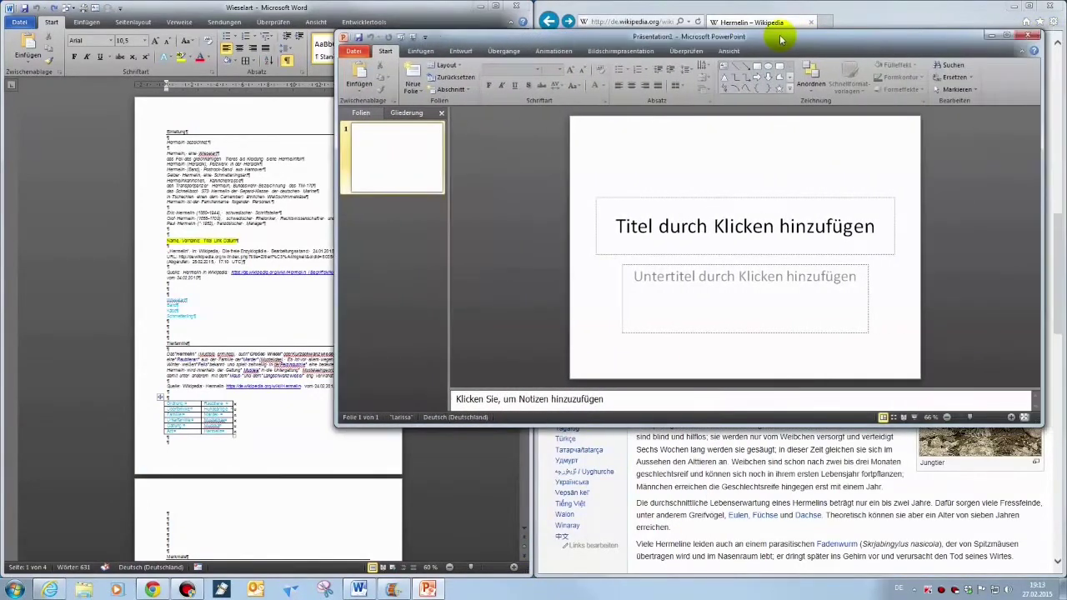
pyautogui.moveTo(808, 23); pyautogui.dragTo(815, 7)
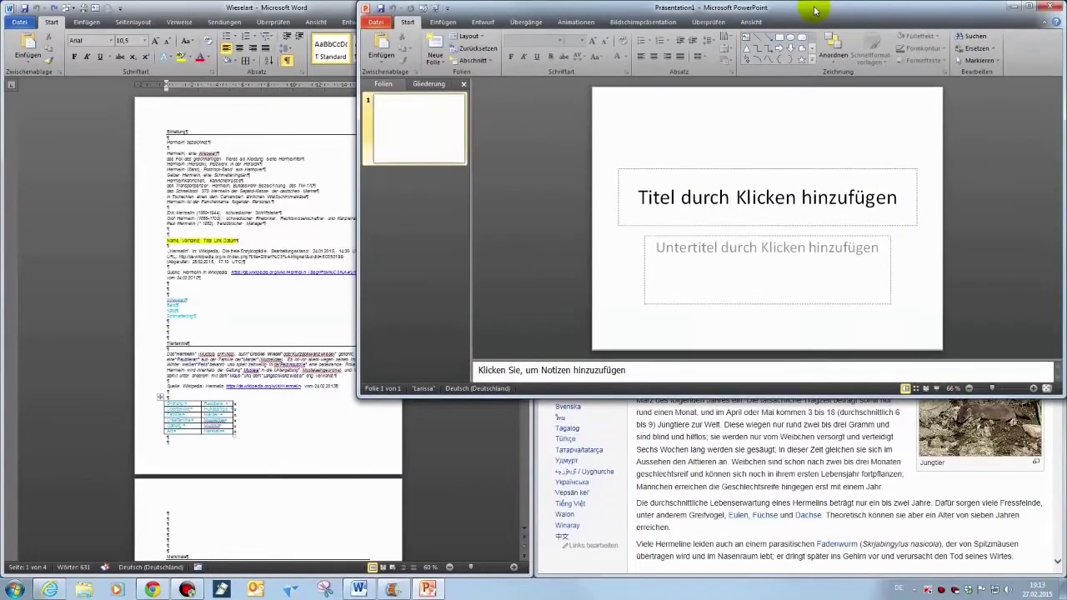
pyautogui.moveTo(356, 400); pyautogui.dragTo(534, 575)
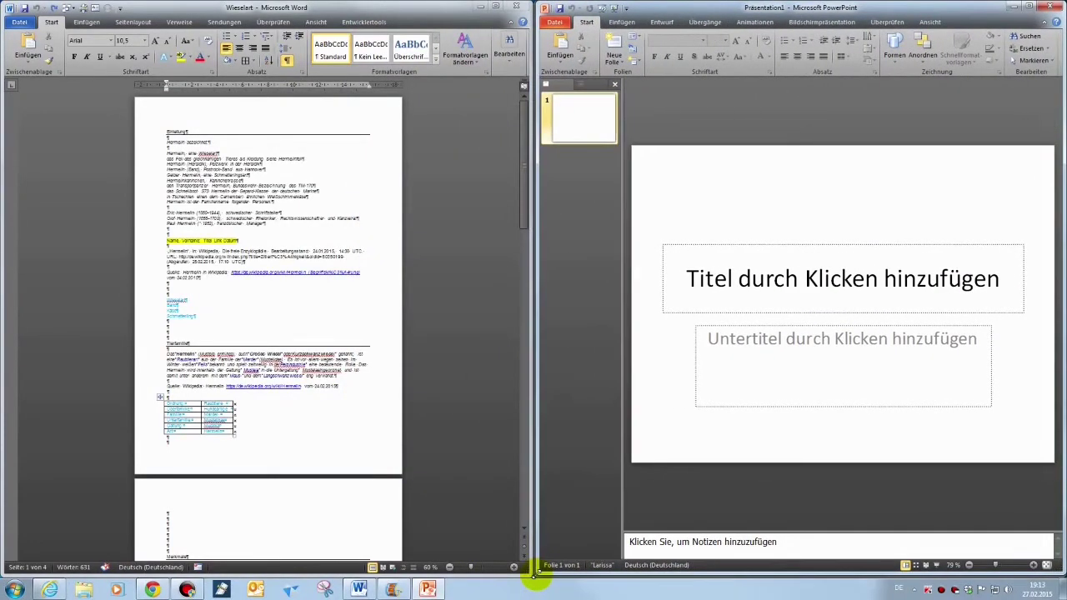
pyautogui.moveTo(534, 575); pyautogui.dragTo(533, 573)
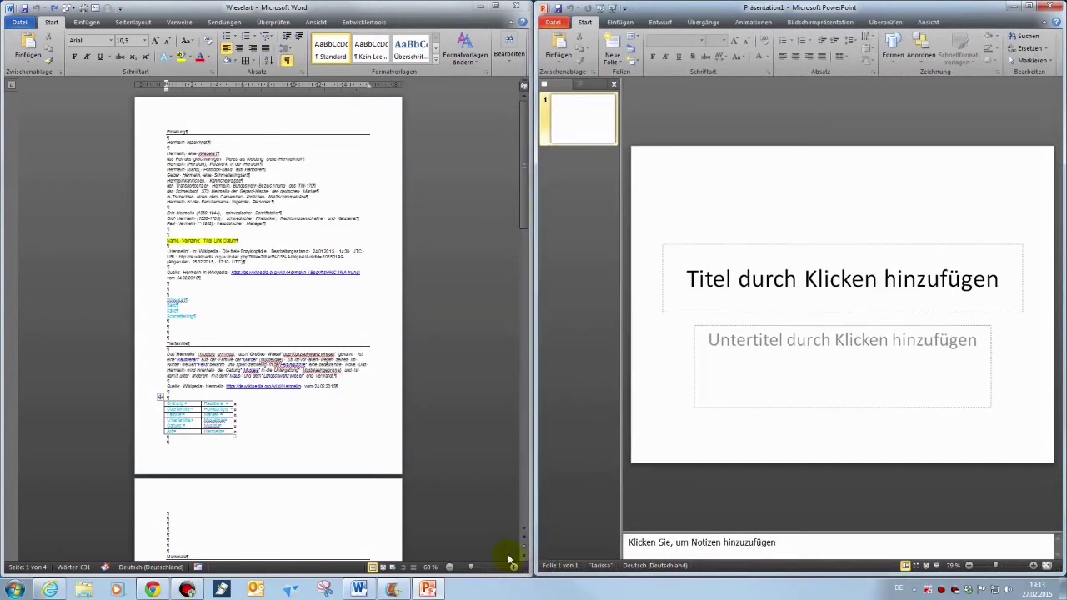
pyautogui.click(370, 469)
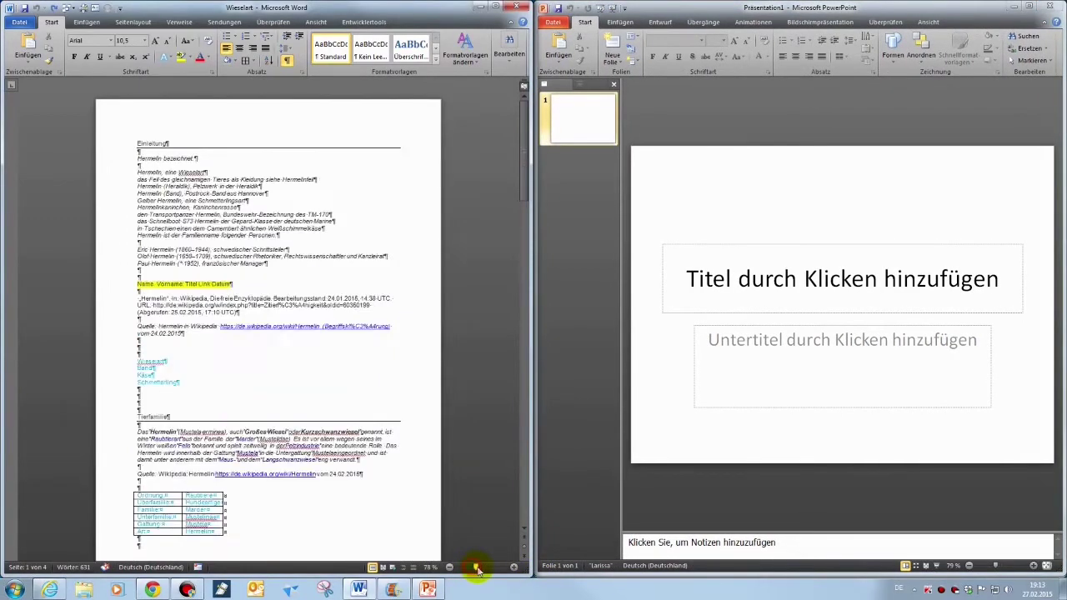
pyautogui.moveTo(471, 568); pyautogui.dragTo(478, 567)
# Type 'Hermelin' as the title-slide heading and add a second title-and-content slide
pyautogui.click(787, 282)
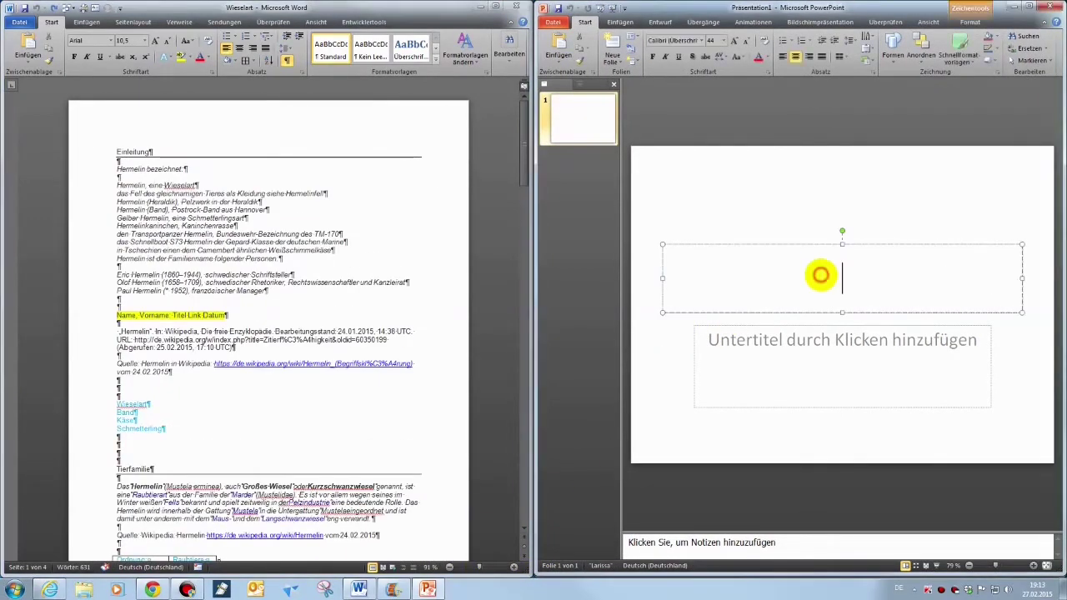
pyautogui.write('Hermelin')
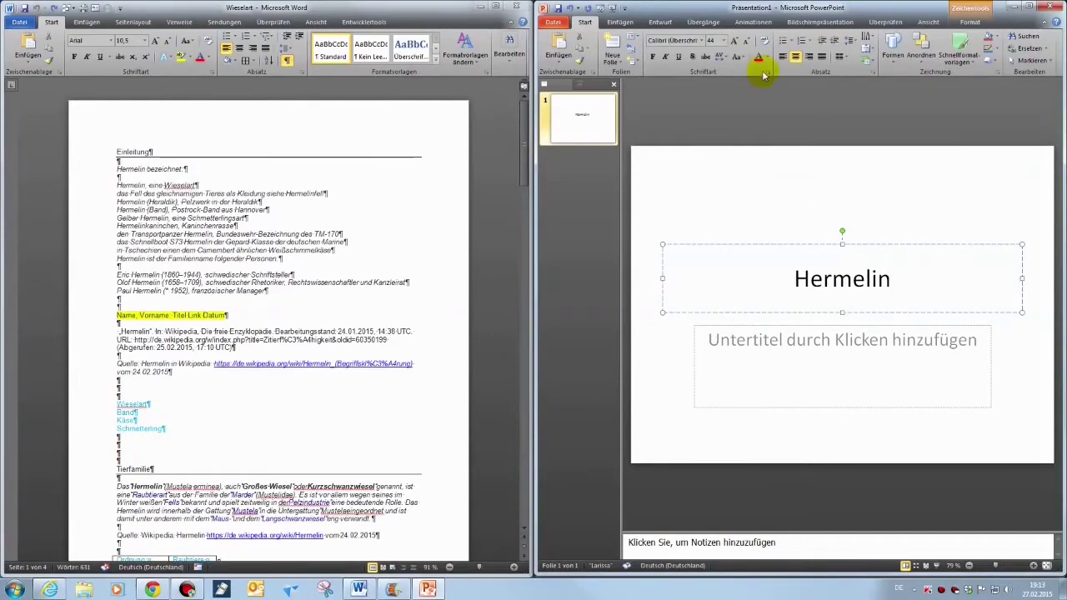
pyautogui.click(612, 43)
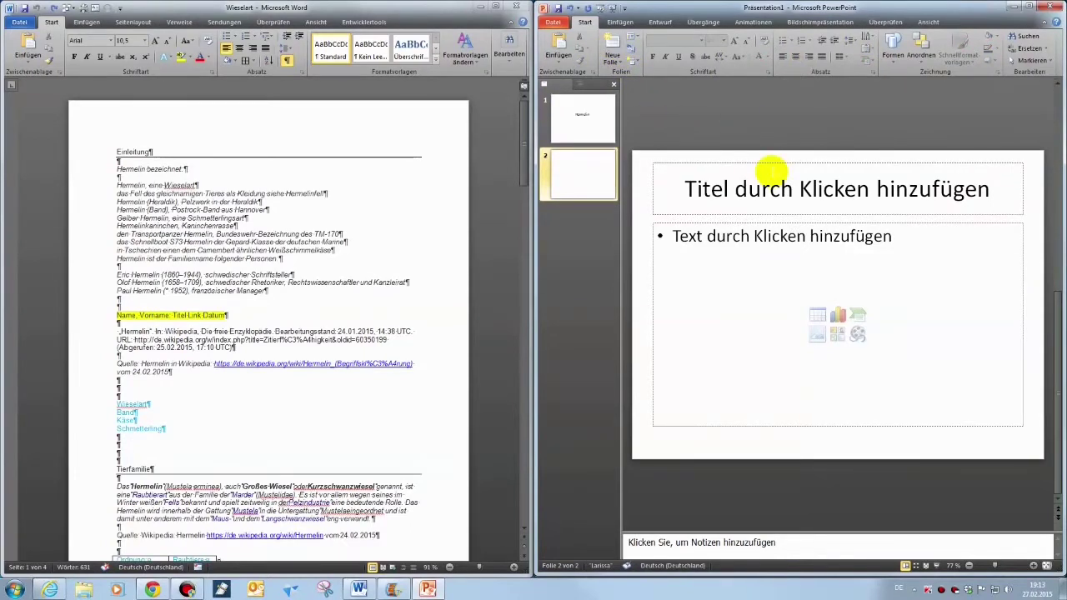
pyautogui.click(621, 22)
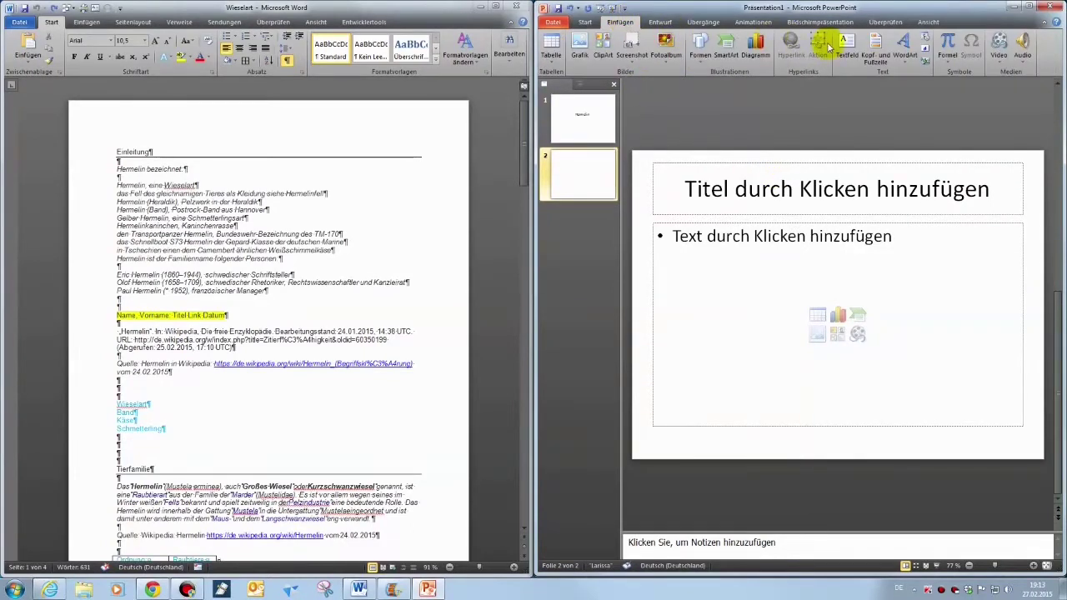
# Switch slide 2 to a title-only layout and title it 'Was ist ein Hermelin?'
pyautogui.click(585, 23)
pyautogui.click(632, 49)
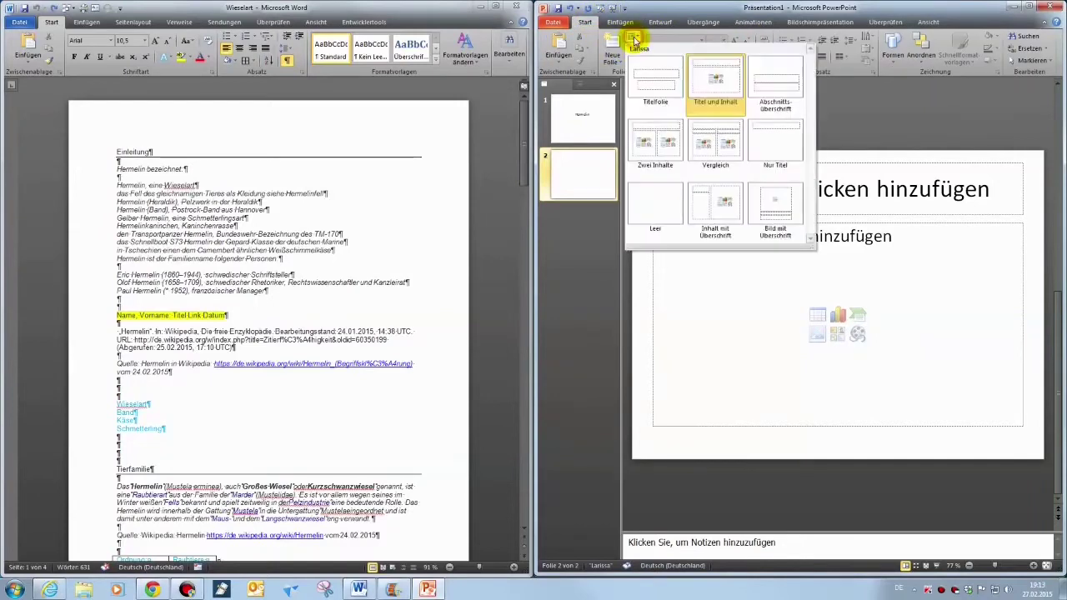
pyautogui.click(774, 148)
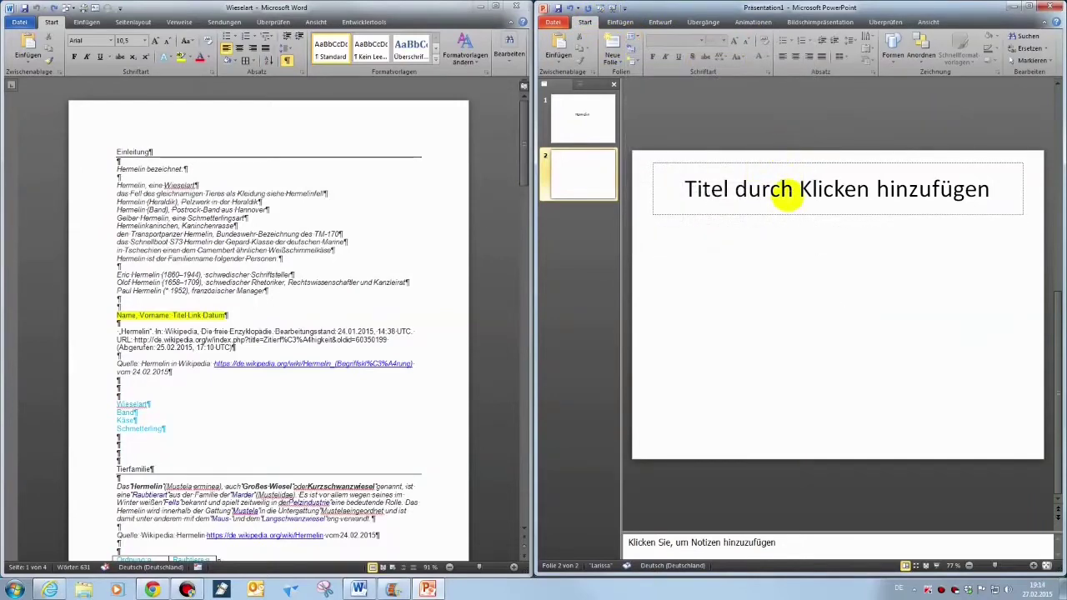
pyautogui.click(786, 196)
pyautogui.write('Was ist')
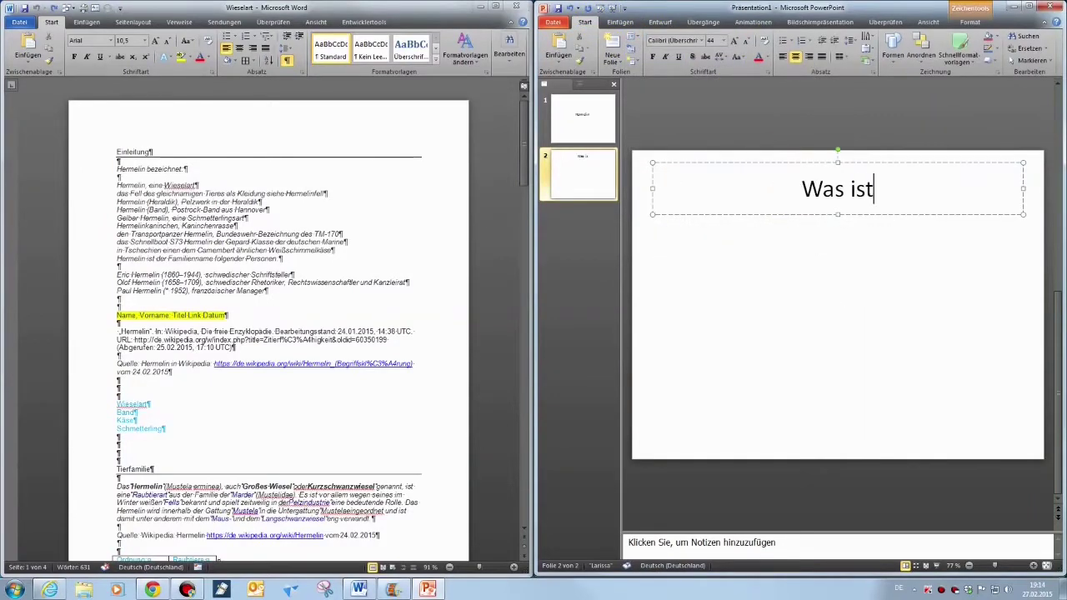
pyautogui.write(' ein Hermel')
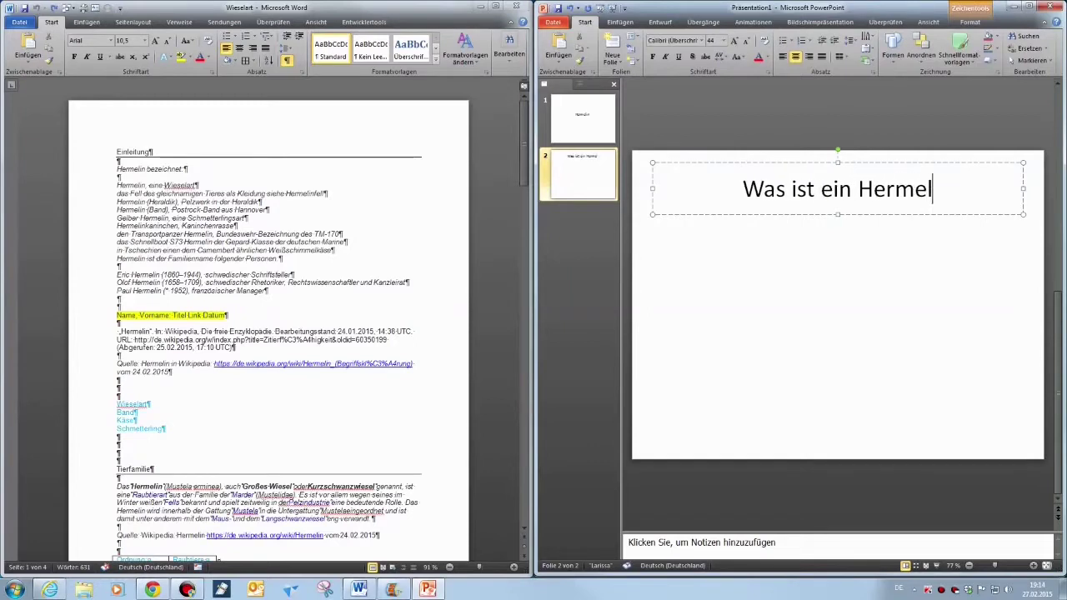
pyautogui.write('in?')
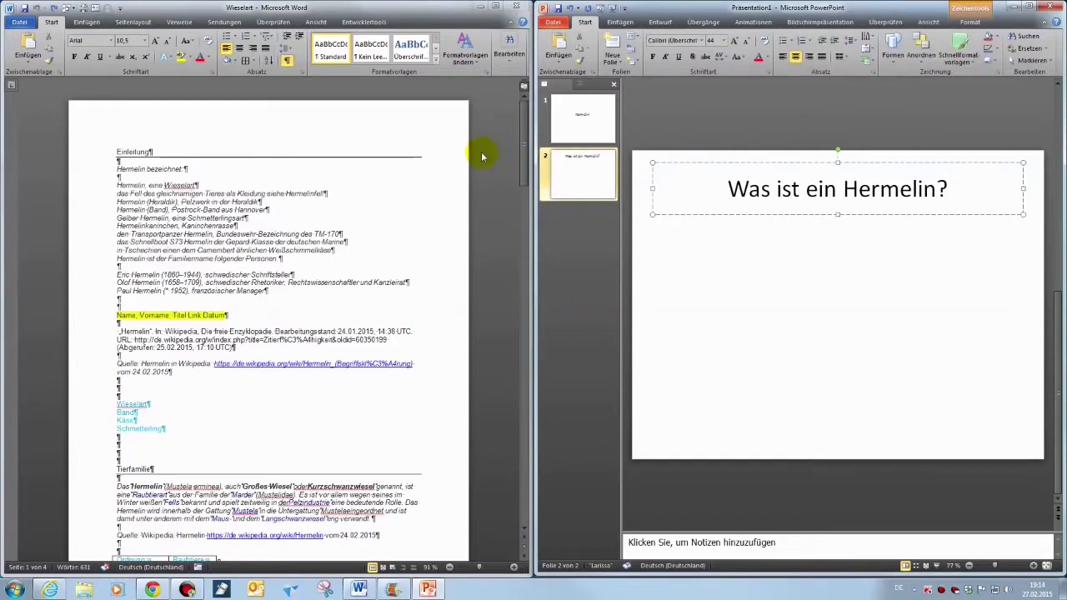
pyautogui.click(720, 297)
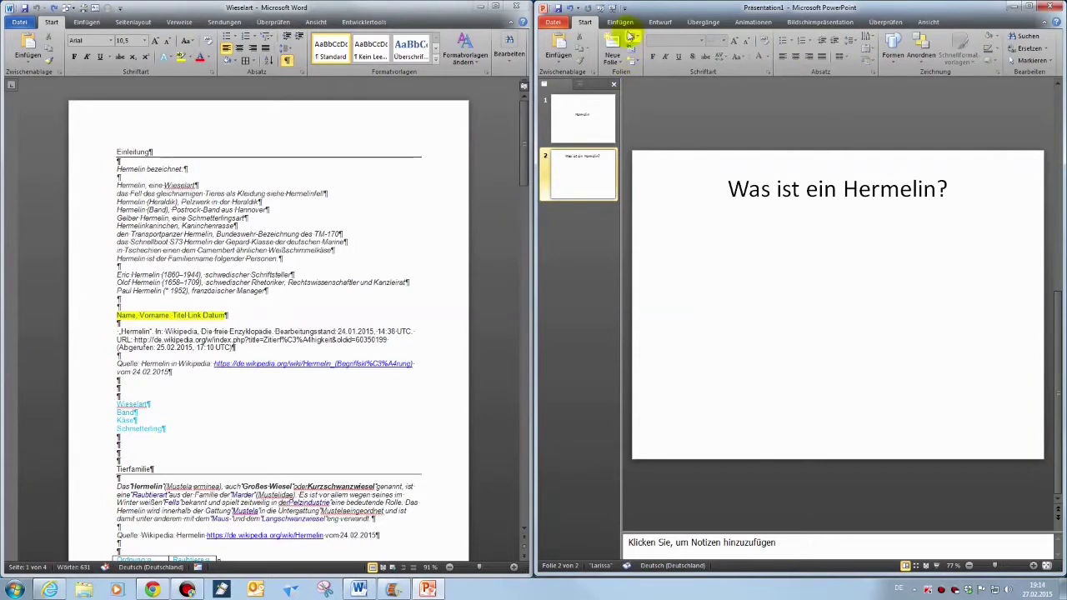
# Pick the hexagon from the Standardformen shapes gallery
pyautogui.click(620, 22)
pyautogui.click(700, 48)
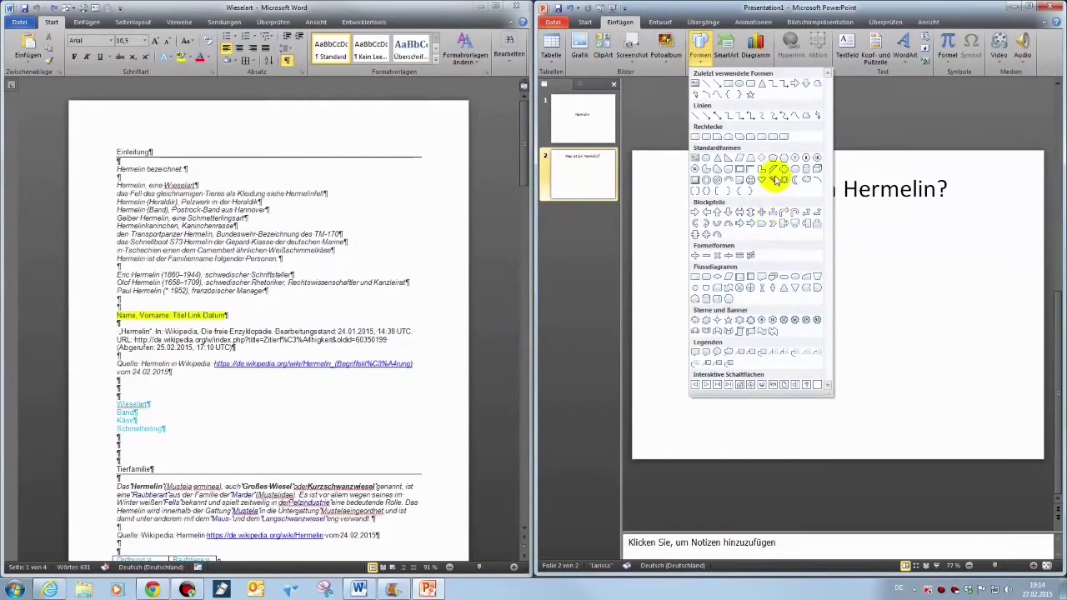
pyautogui.click(784, 158)
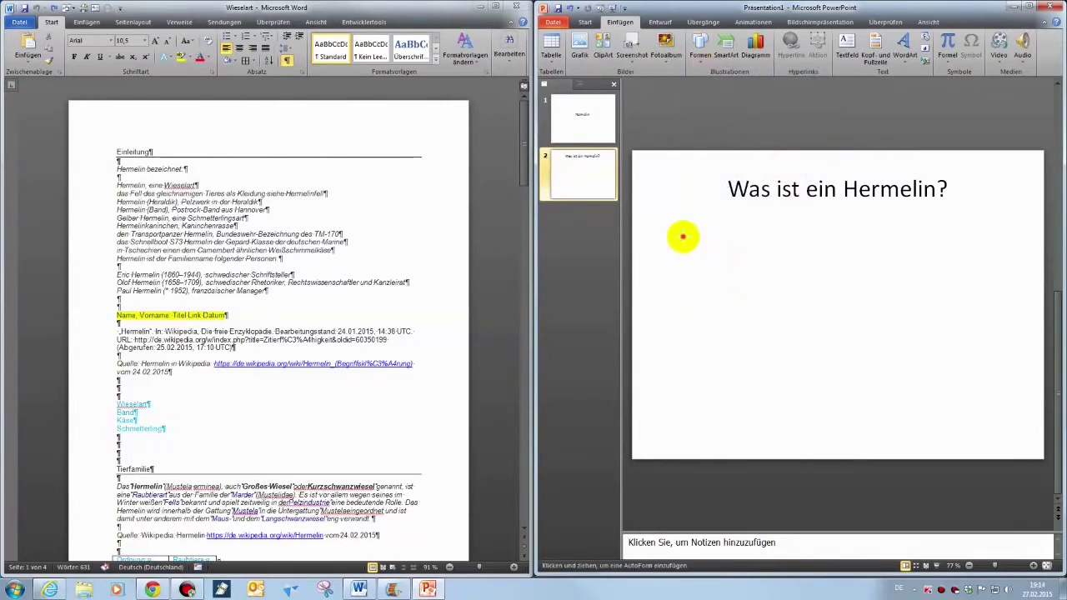
# Draw a hexagon below the title and duplicate it into a two-by-two grid of four
pyautogui.moveTo(683, 238)
pyautogui.mouseDown()
pyautogui.moveTo(839, 273)
pyautogui.moveTo(818, 270)
pyautogui.moveTo(789, 290)
pyautogui.moveTo(781, 340)
pyautogui.mouseUp()
pyautogui.hotkey('ctrl', 'c')
pyautogui.hotkey('ctrl', 'v')
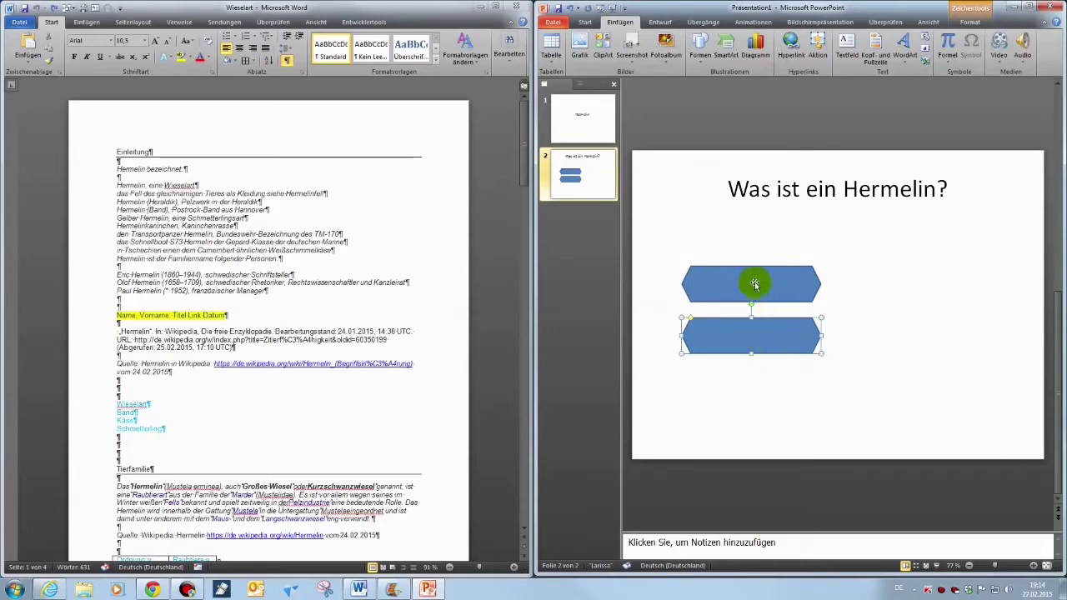
pyautogui.click(866, 303)
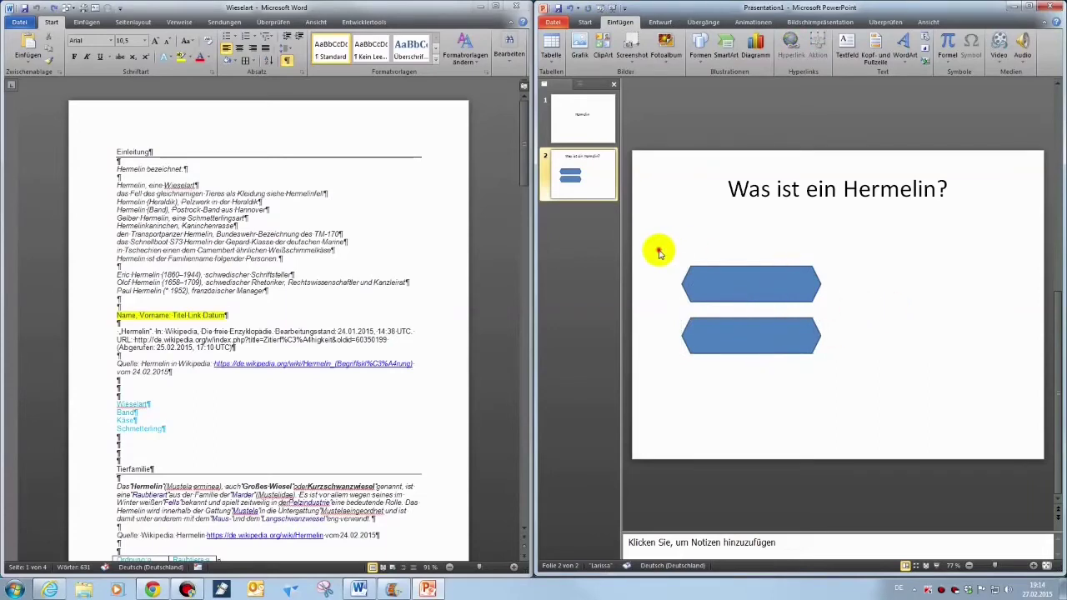
pyautogui.moveTo(659, 252); pyautogui.dragTo(840, 390)
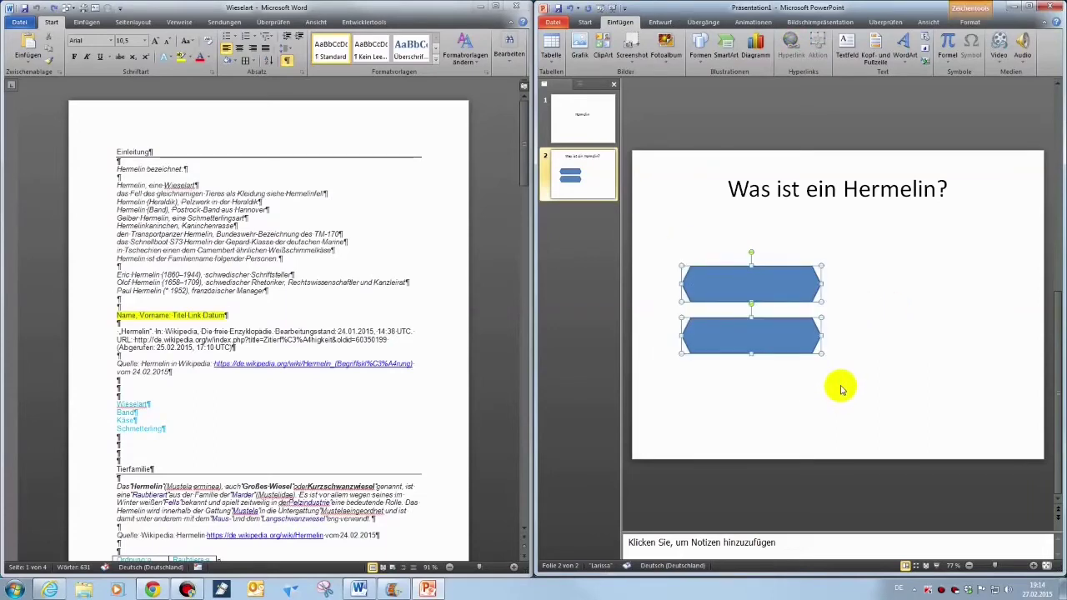
pyautogui.hotkey('ctrl', 'c')
pyautogui.hotkey('ctrl', 'v')
pyautogui.moveTo(807, 350); pyautogui.dragTo(960, 344)
pyautogui.click(955, 426)
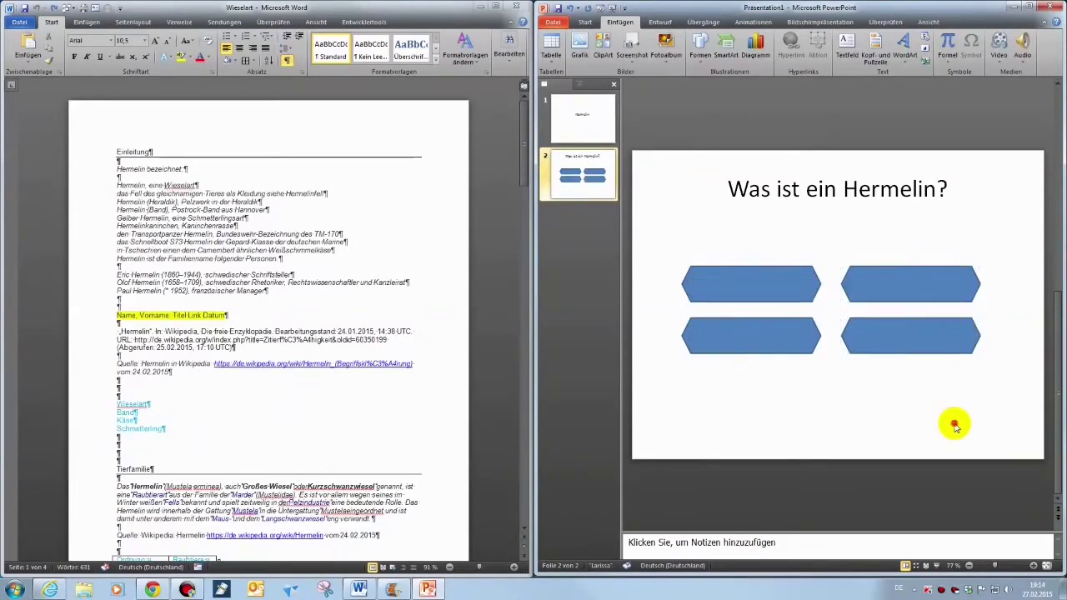
# Label the hexagons Wieselart, Musikband, Käse and Schmetterling
pyautogui.click(764, 289)
pyautogui.click(843, 269)
pyautogui.write('Musikband')
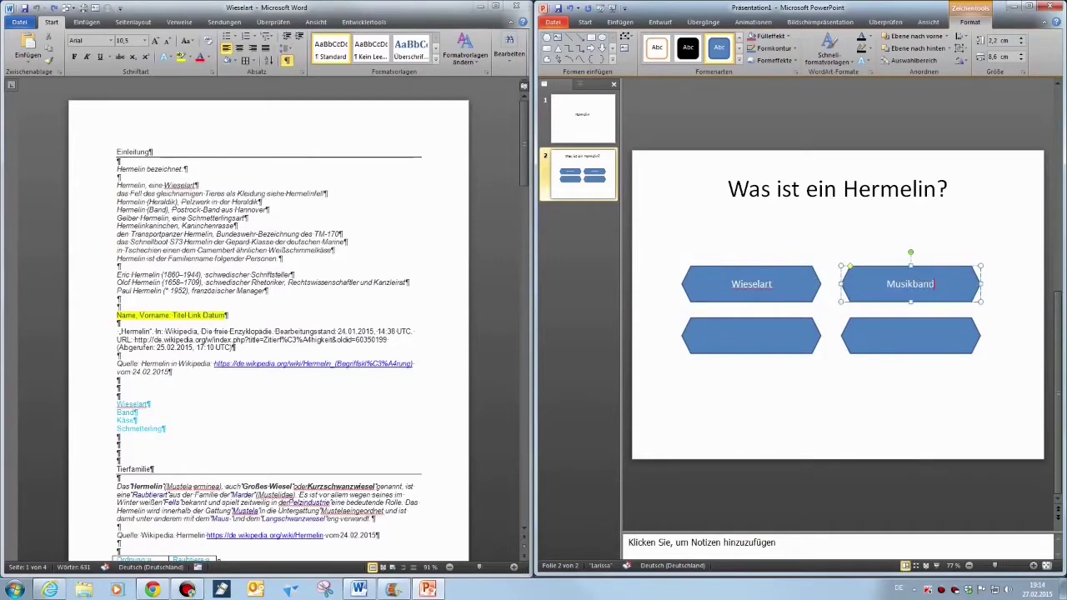
pyautogui.click(762, 336)
pyautogui.write('Käse')
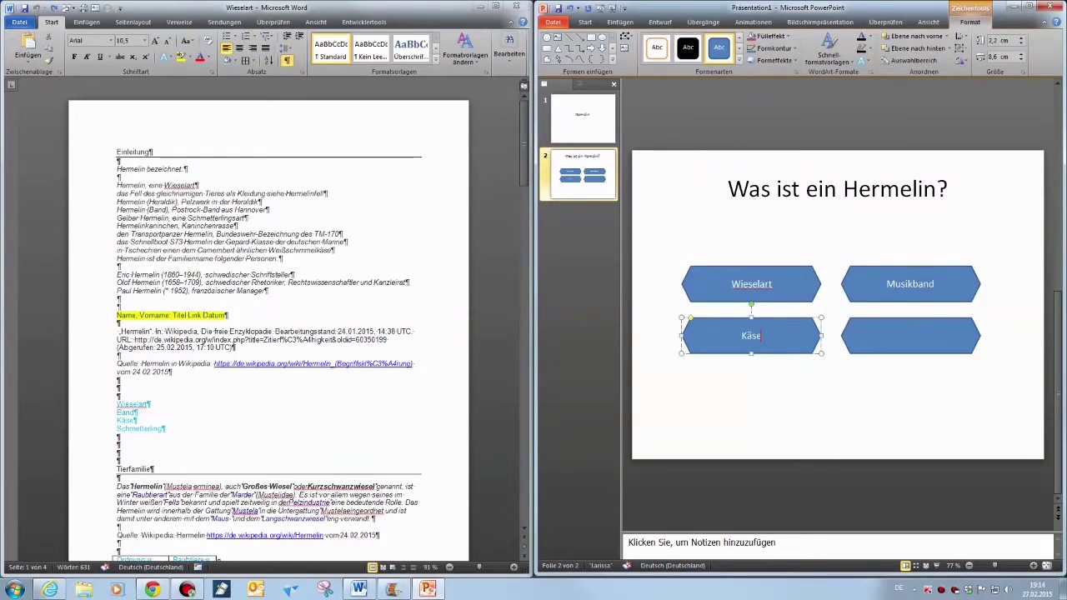
pyautogui.click(886, 336)
pyautogui.write('Schmetterling')
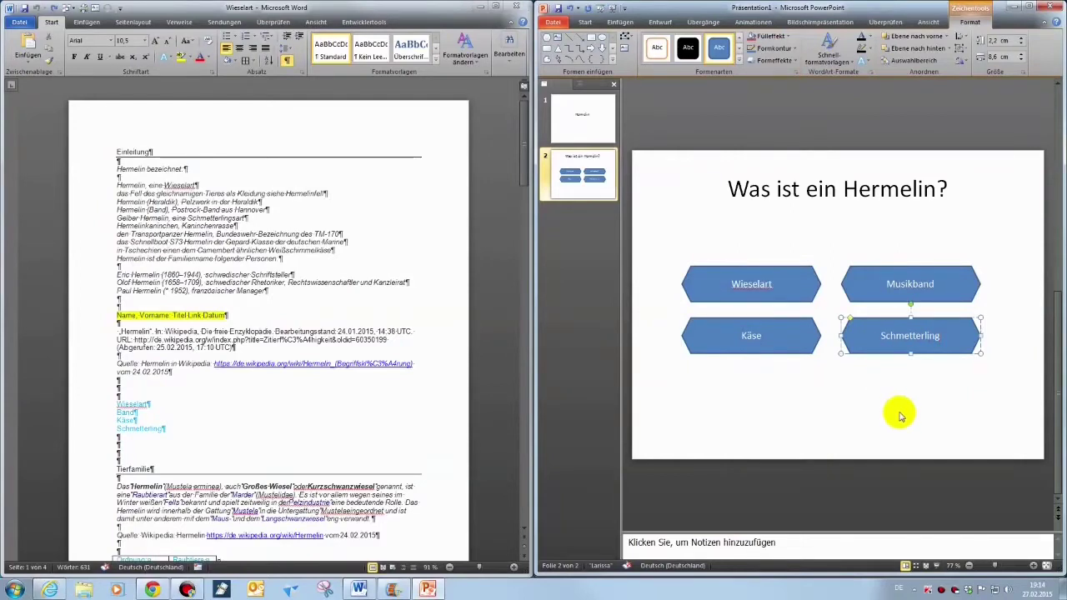
pyautogui.click(898, 409)
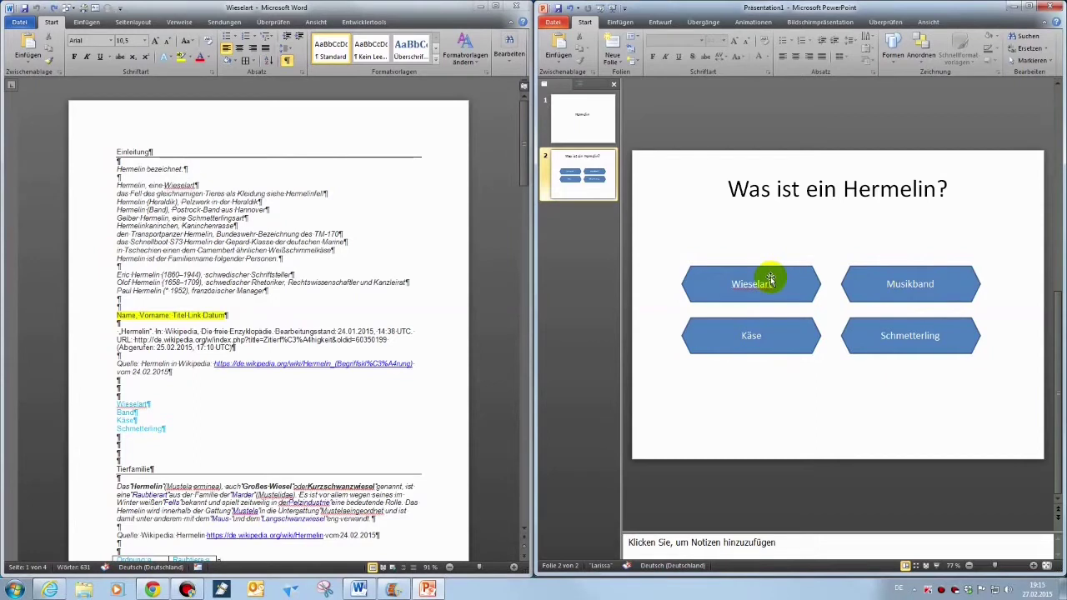
# Add a third slide and title it 'Tierfamilie'
pyautogui.click(349, 442)
pyautogui.scroll(-6, 348, 441)
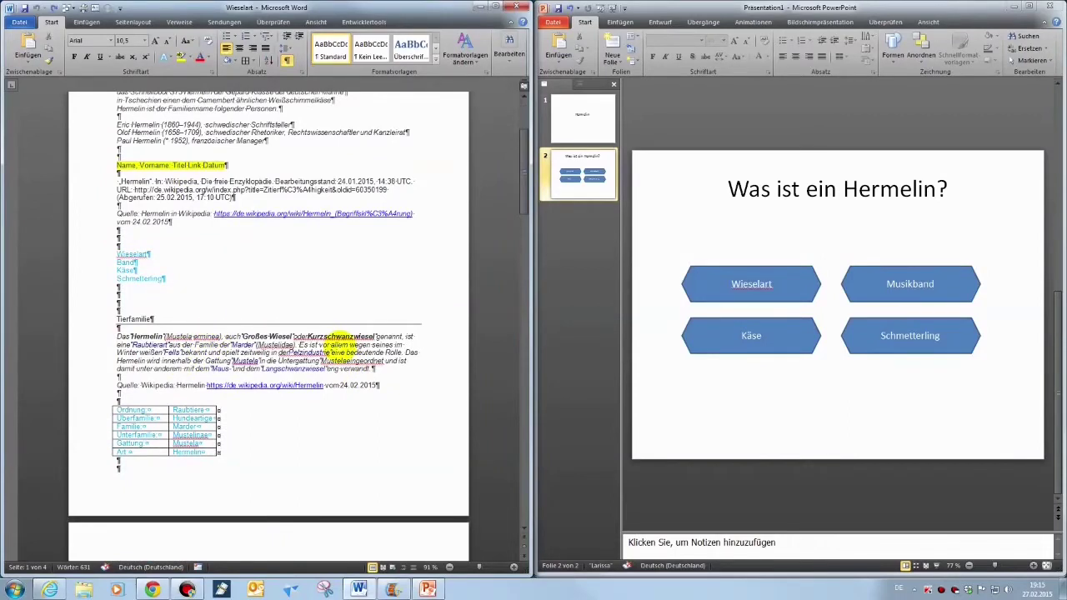
pyautogui.scroll(-3, 339, 347)
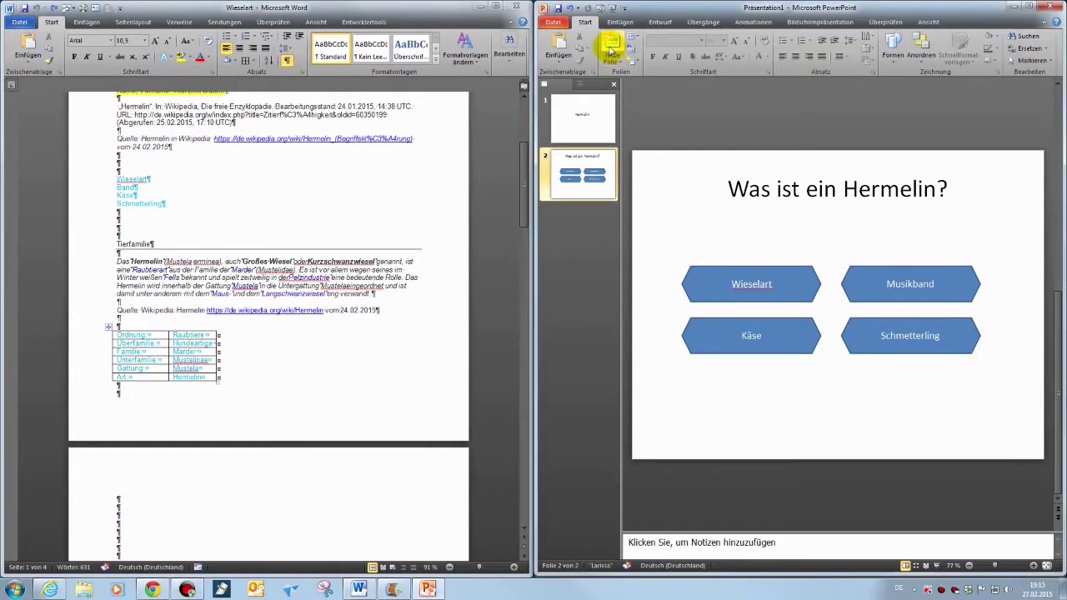
pyautogui.click(612, 52)
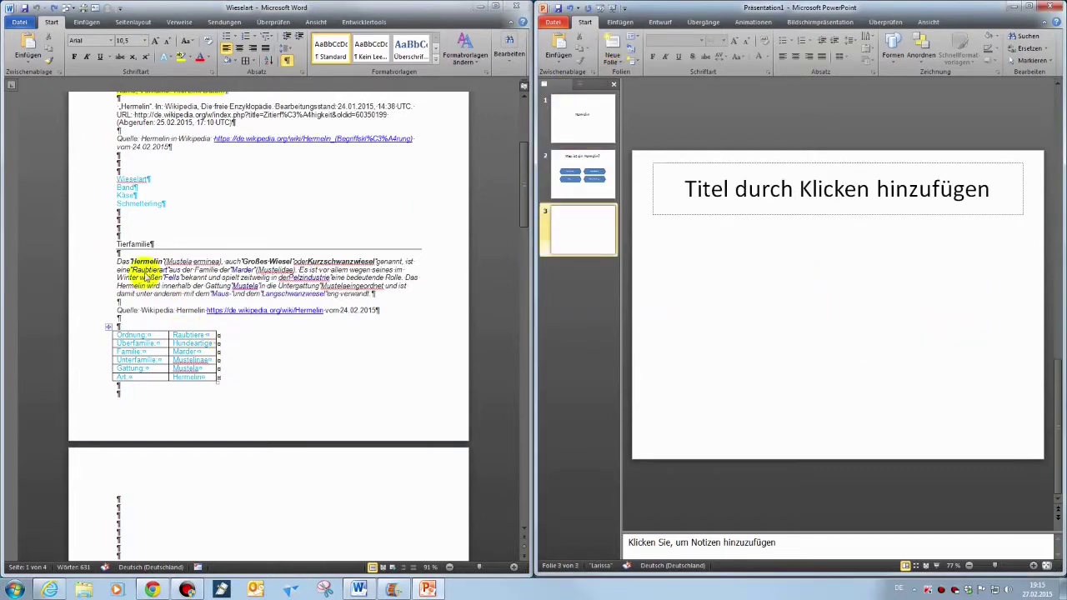
pyautogui.click(744, 198)
pyautogui.write('T')
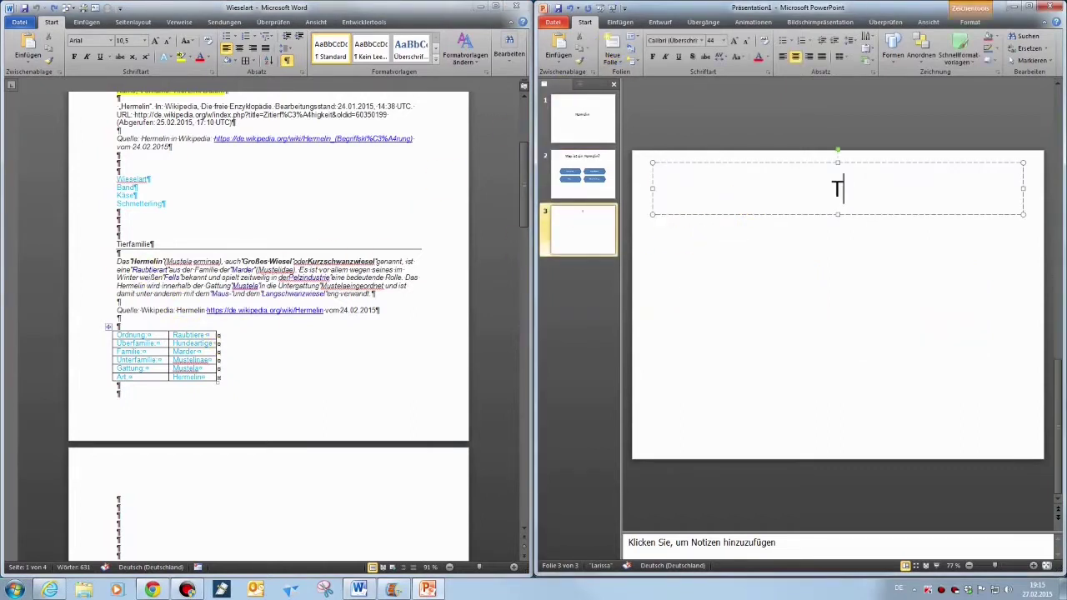
pyautogui.write('ierfamilie')
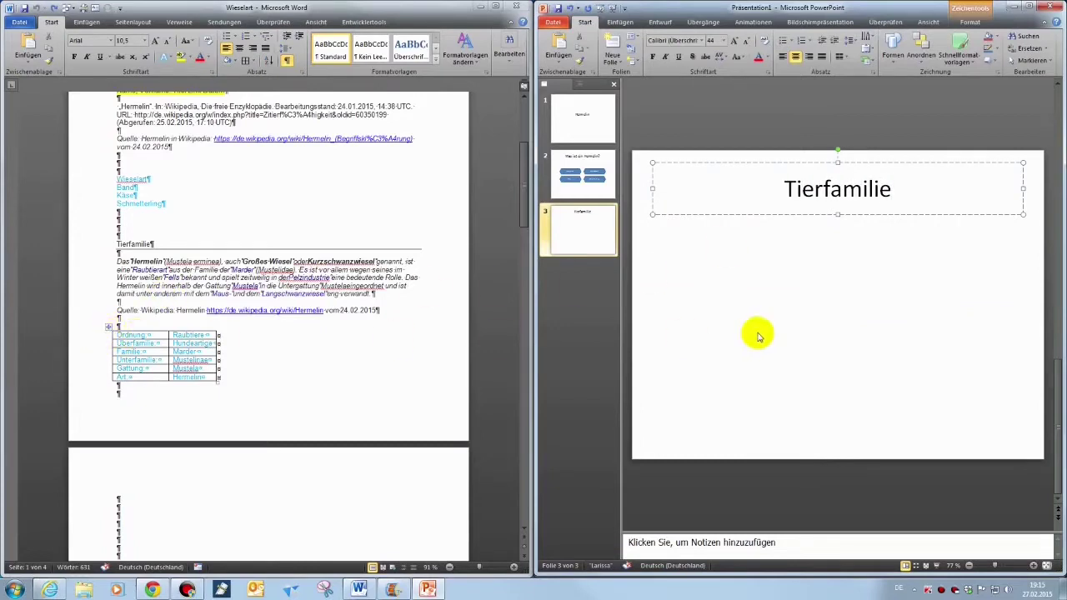
# Change slide 3's layout to Titel und Inhalt with a single content area, after trying two-content
pyautogui.click(620, 21)
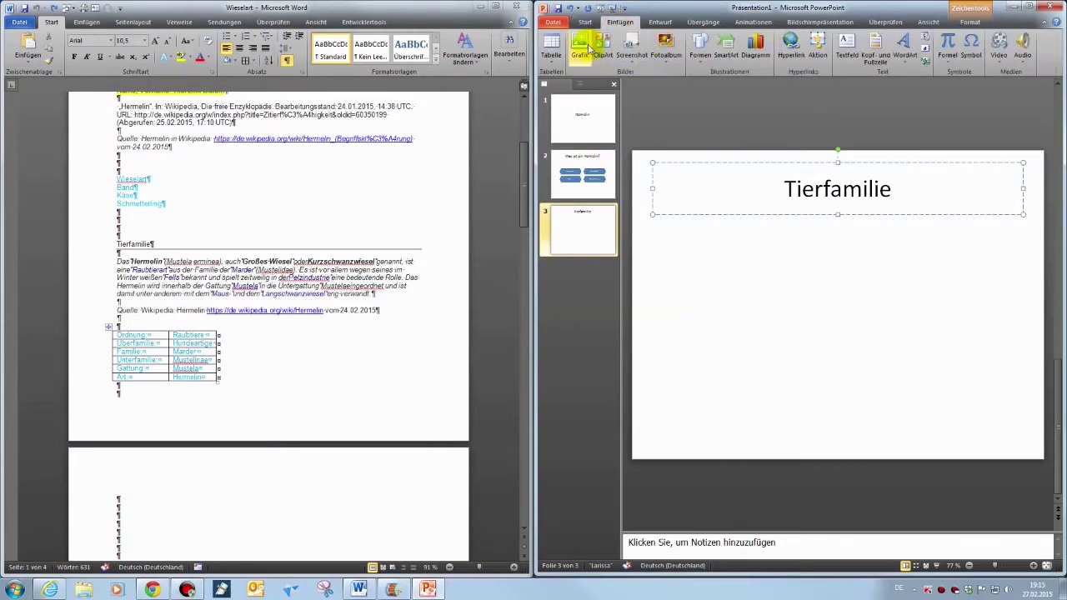
pyautogui.click(585, 22)
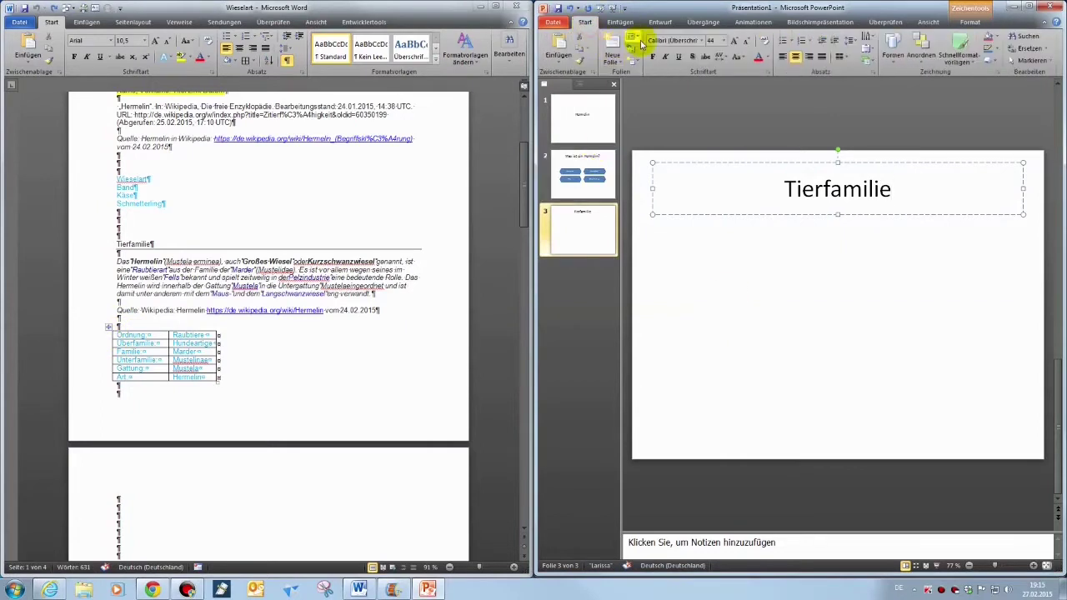
pyautogui.click(634, 38)
pyautogui.click(657, 146)
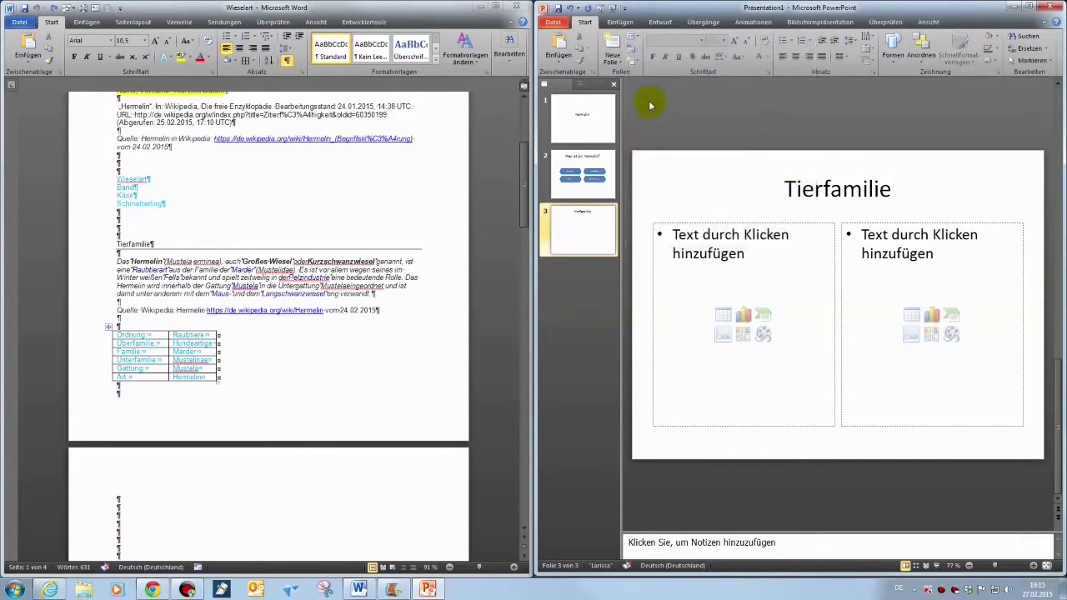
pyautogui.click(633, 48)
pyautogui.click(711, 82)
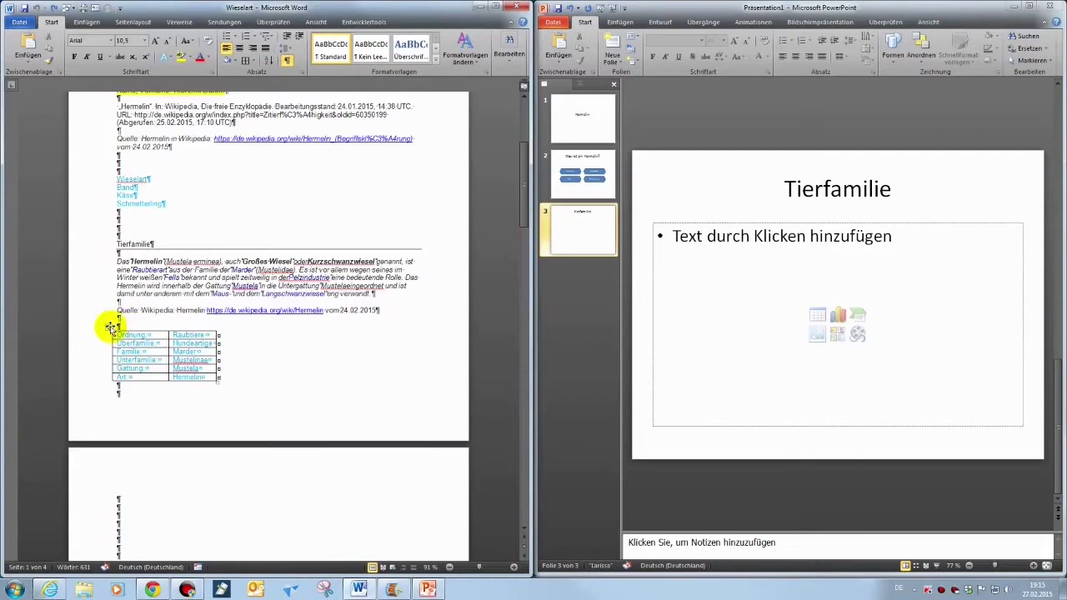
# Paste the Word taxonomy table (Ordnung to Hermelin) into slide 3, undoing a wrong paste first
pyautogui.click(782, 300)
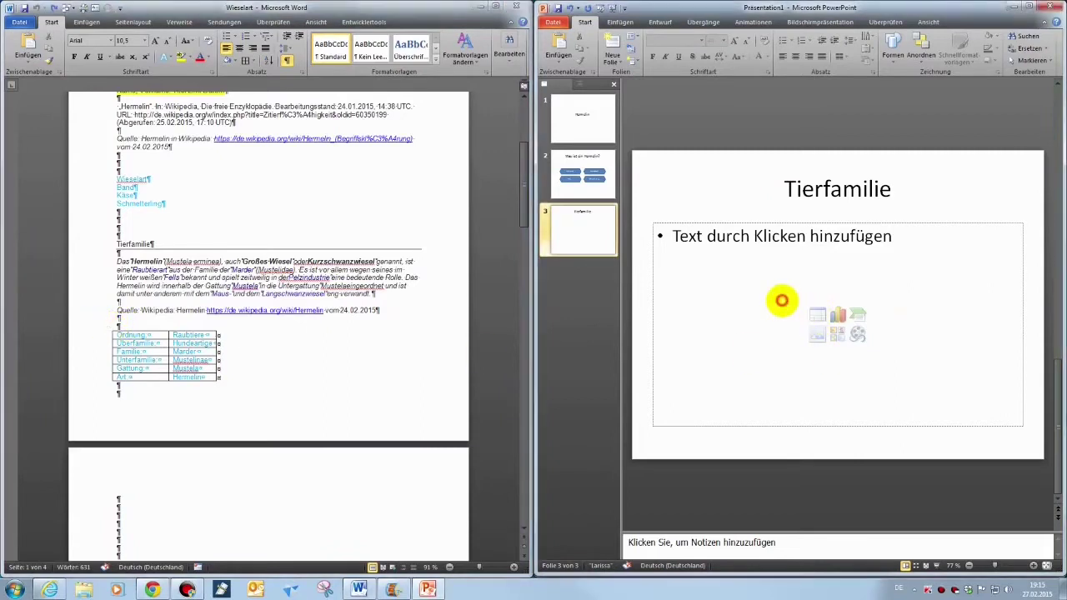
pyautogui.hotkey('ctrl', 'v')
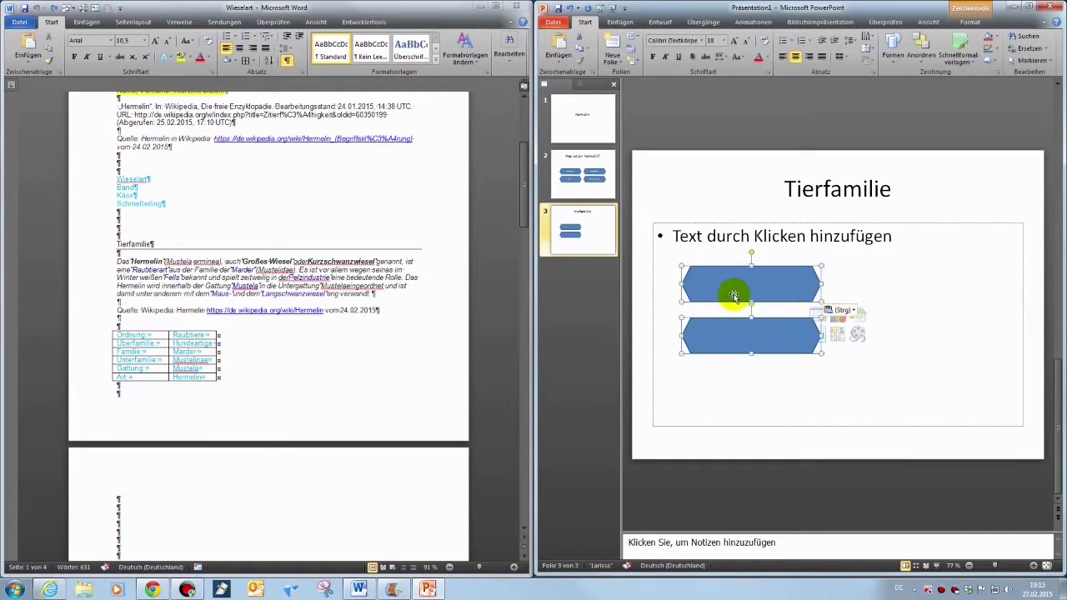
pyautogui.hotkey('ctrl', 'z')
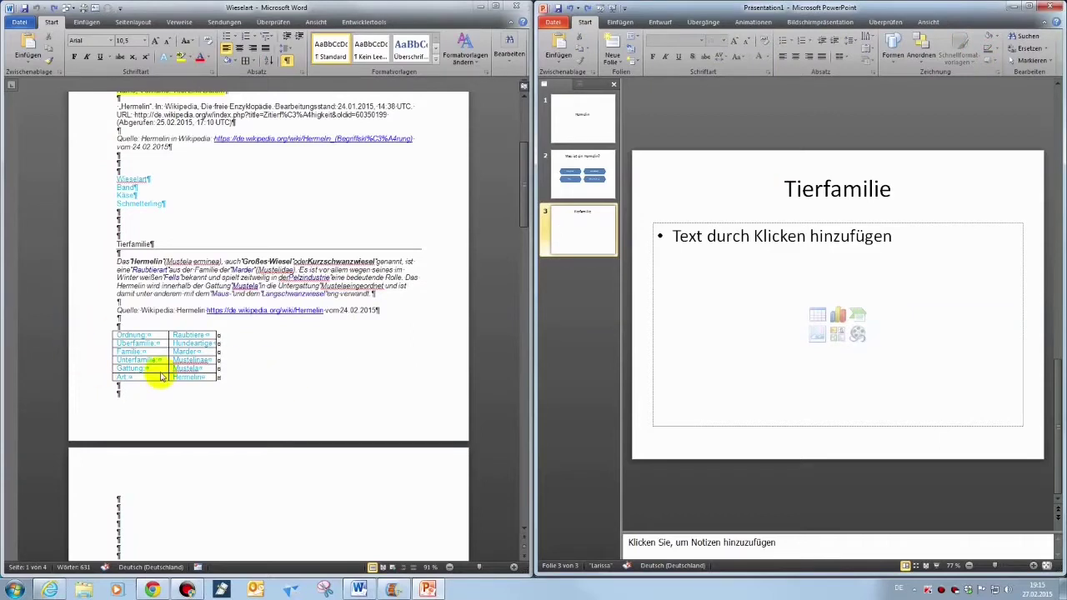
pyautogui.click(152, 360)
pyautogui.moveTo(117, 334); pyautogui.dragTo(190, 379)
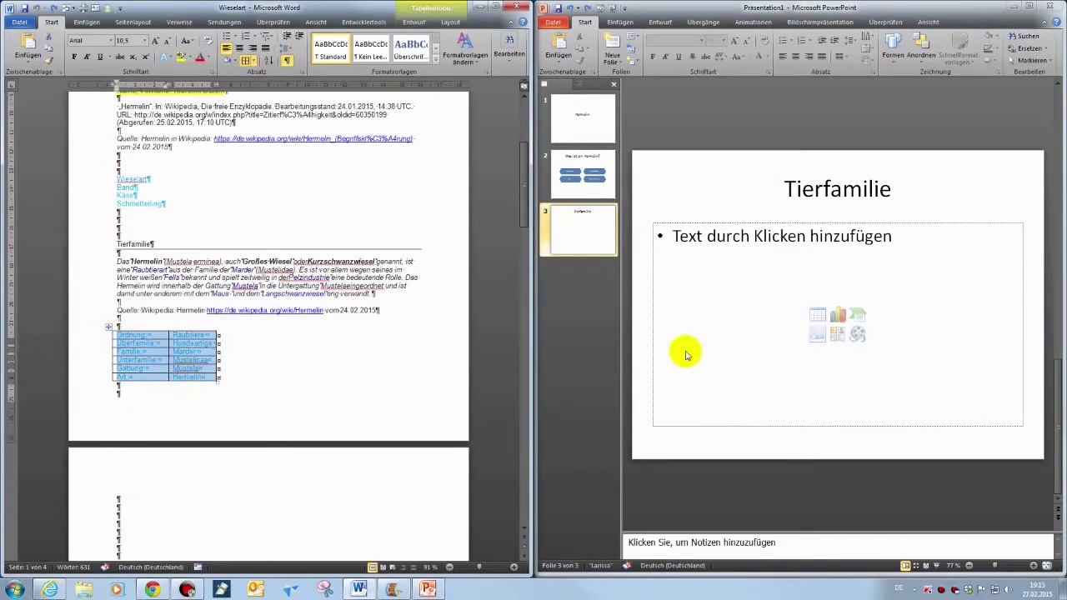
pyautogui.click(757, 303)
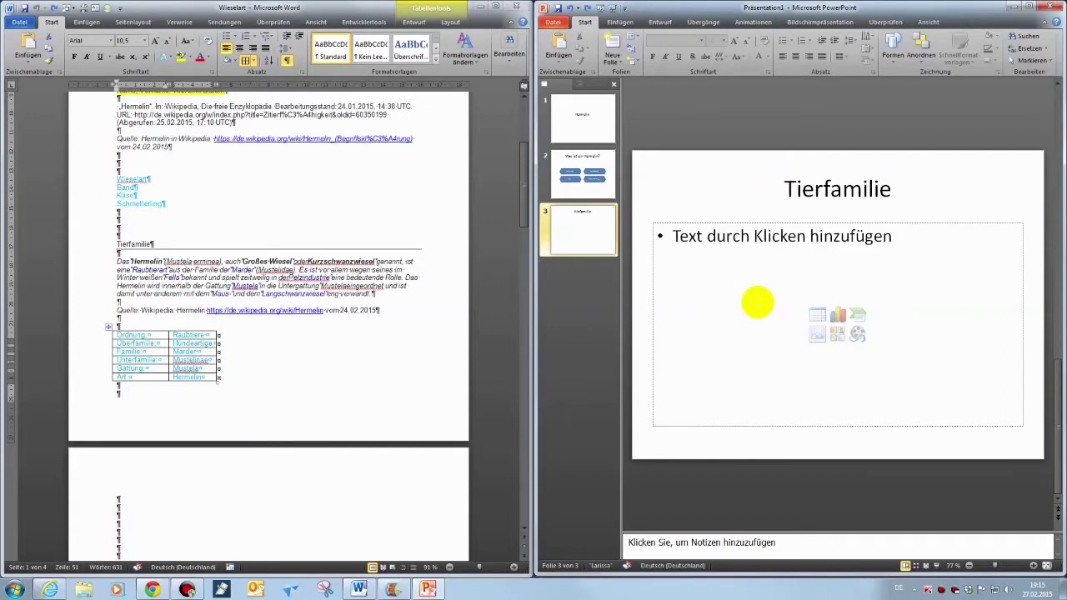
pyautogui.hotkey('ctrl', 'v')
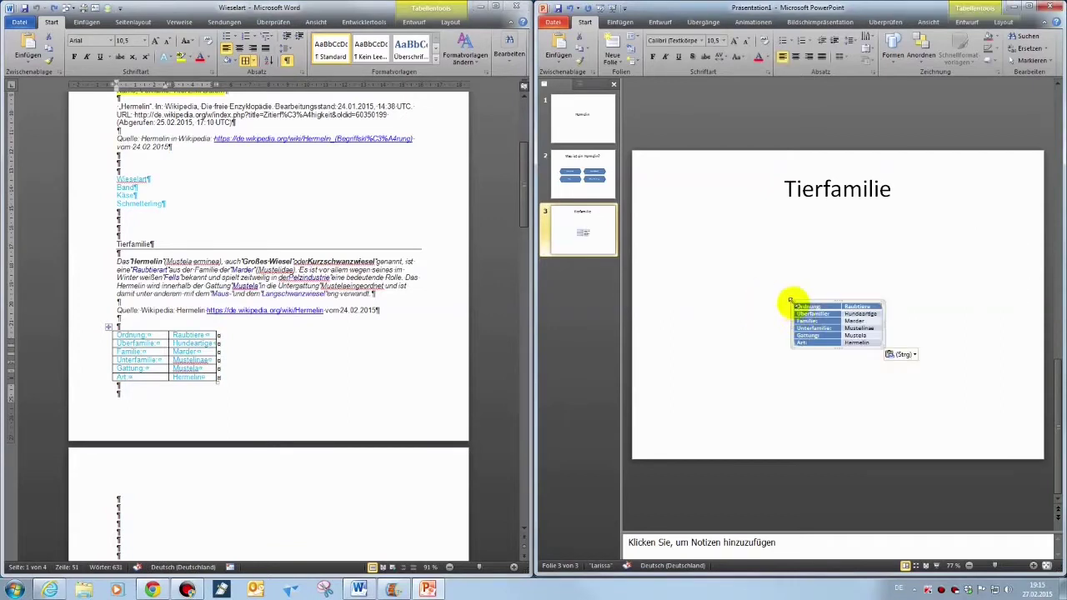
# Move and enlarge the pasted table so it fills the slide
pyautogui.moveTo(789, 300); pyautogui.dragTo(662, 264)
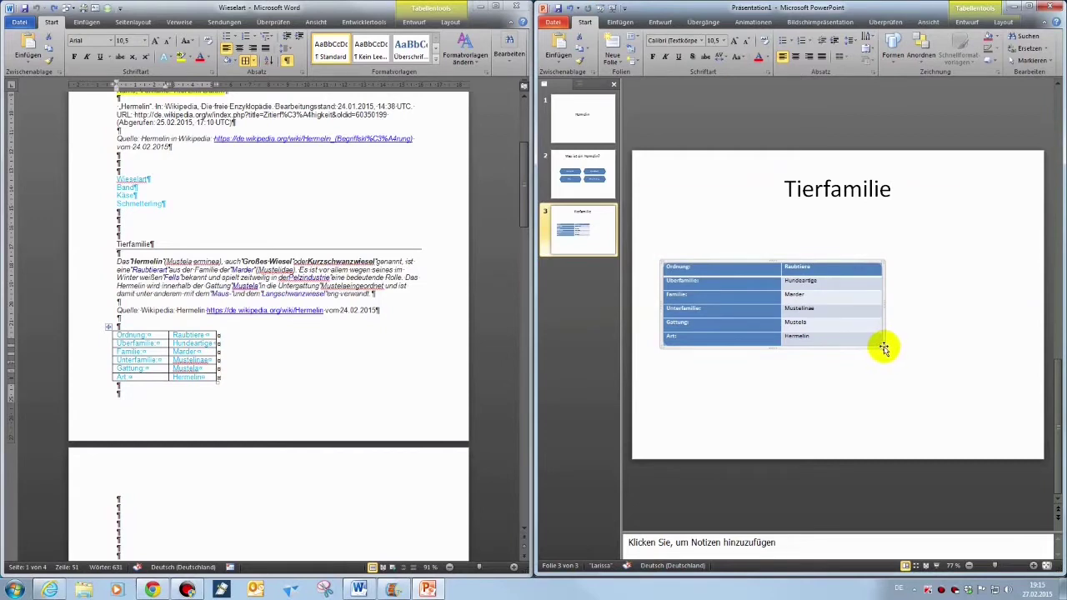
pyautogui.moveTo(882, 344); pyautogui.dragTo(1009, 418)
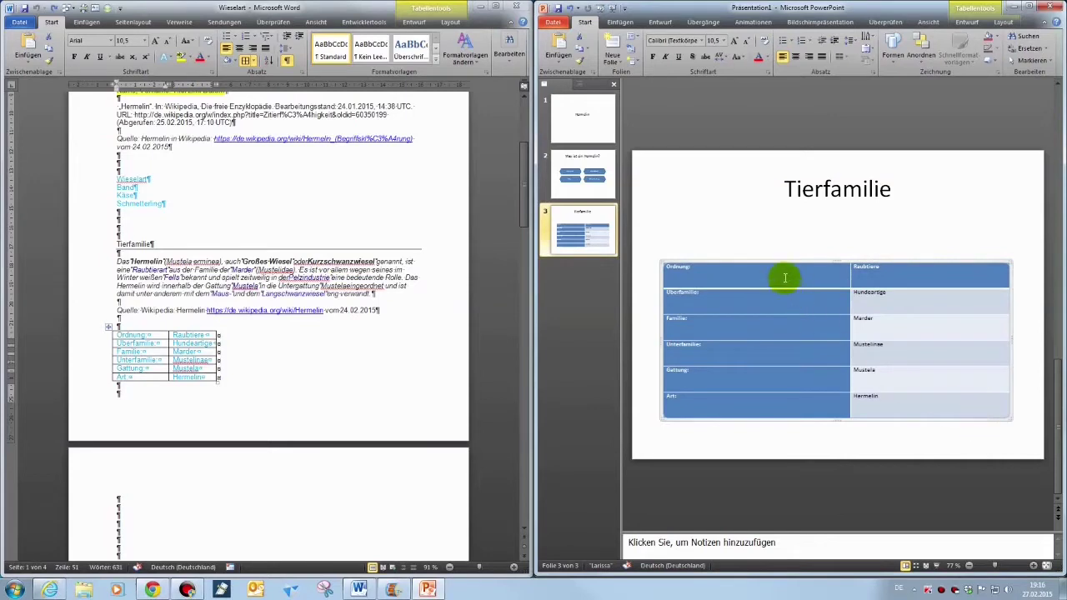
pyautogui.moveTo(809, 285); pyautogui.dragTo(942, 406)
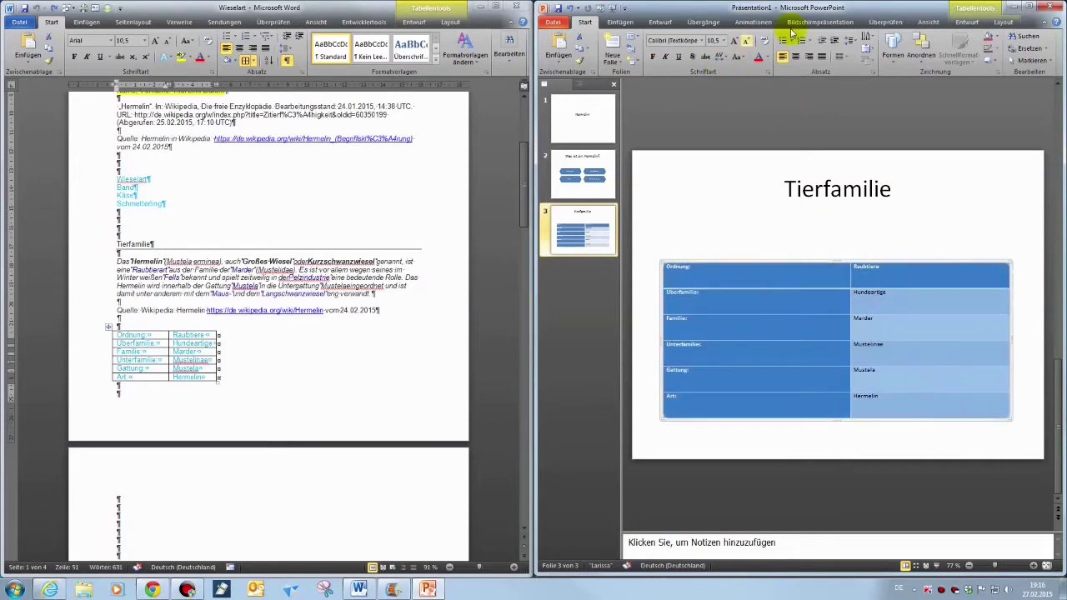
# Apply a light-blue table style to the taxonomy table
pyautogui.click(971, 23)
pyautogui.click(1003, 23)
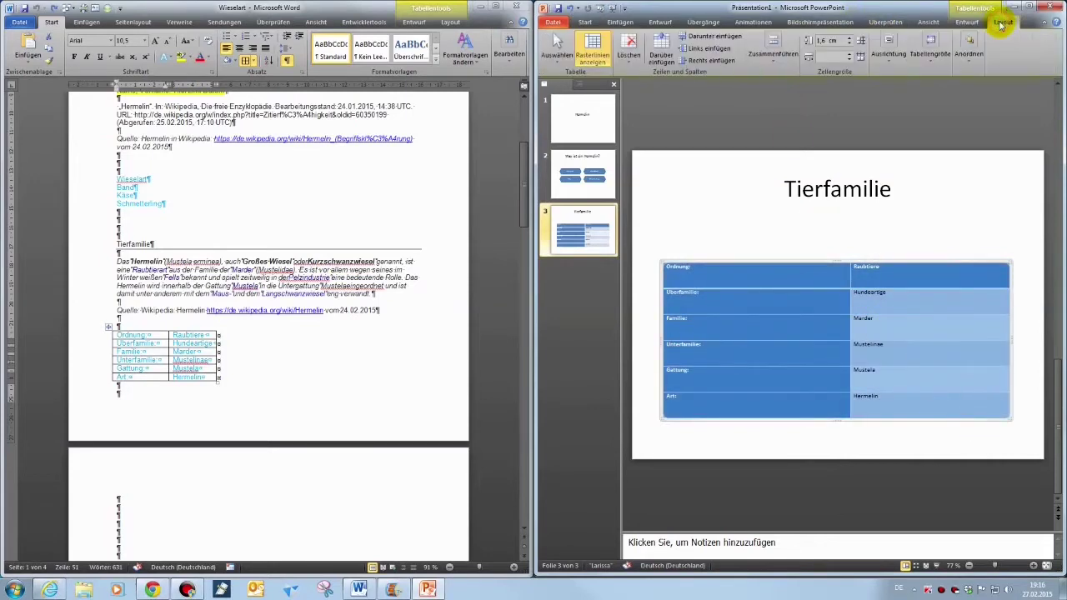
pyautogui.click(967, 22)
pyautogui.click(815, 63)
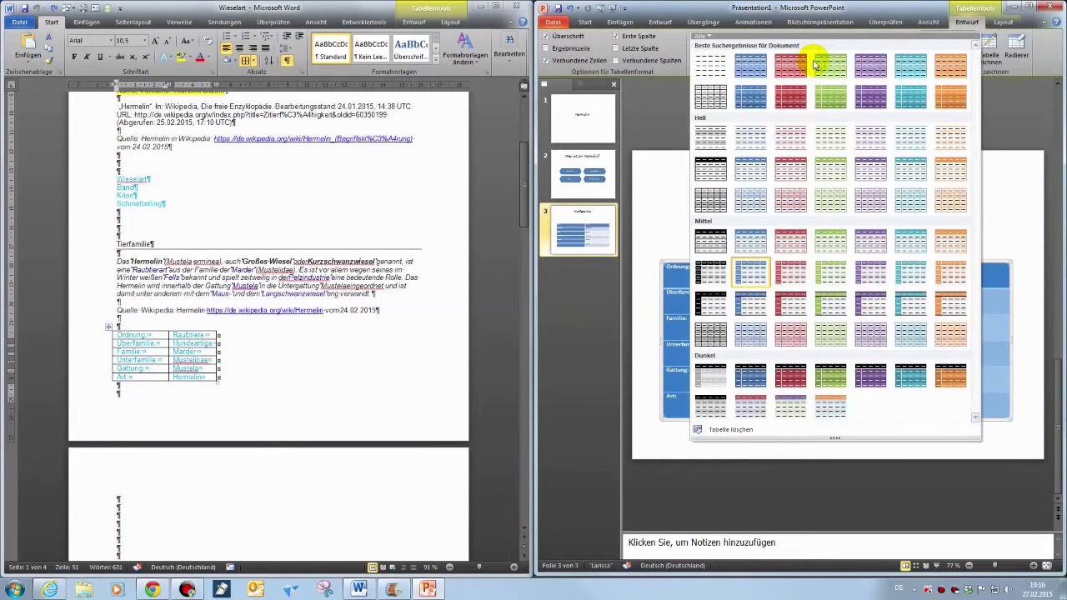
pyautogui.click(707, 100)
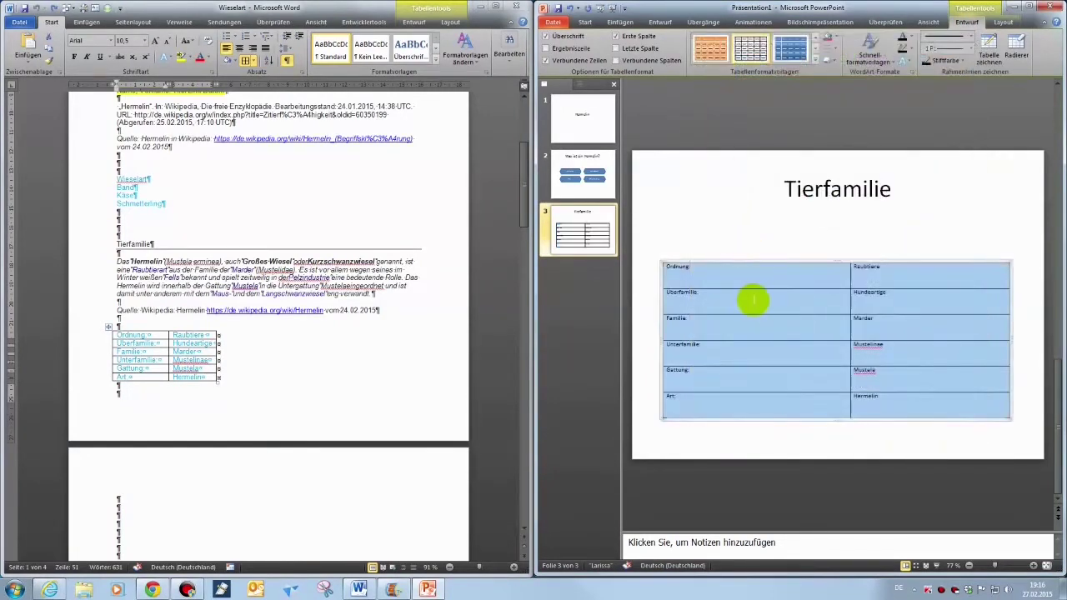
pyautogui.click(835, 53)
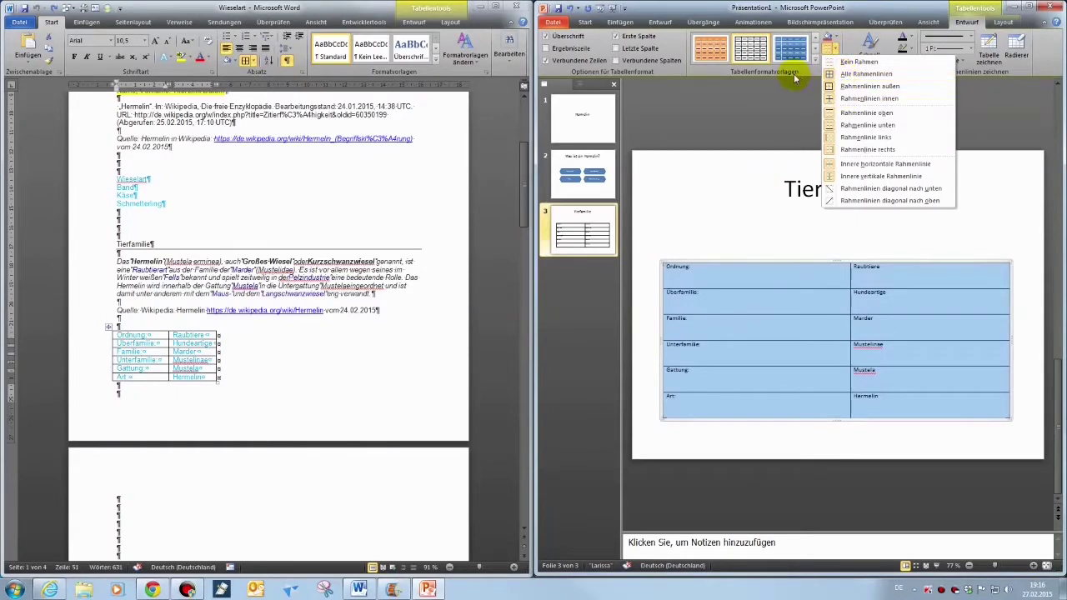
pyautogui.press('Escape')
# Grow the table text to 36 pt and move the table slightly higher
pyautogui.click(585, 22)
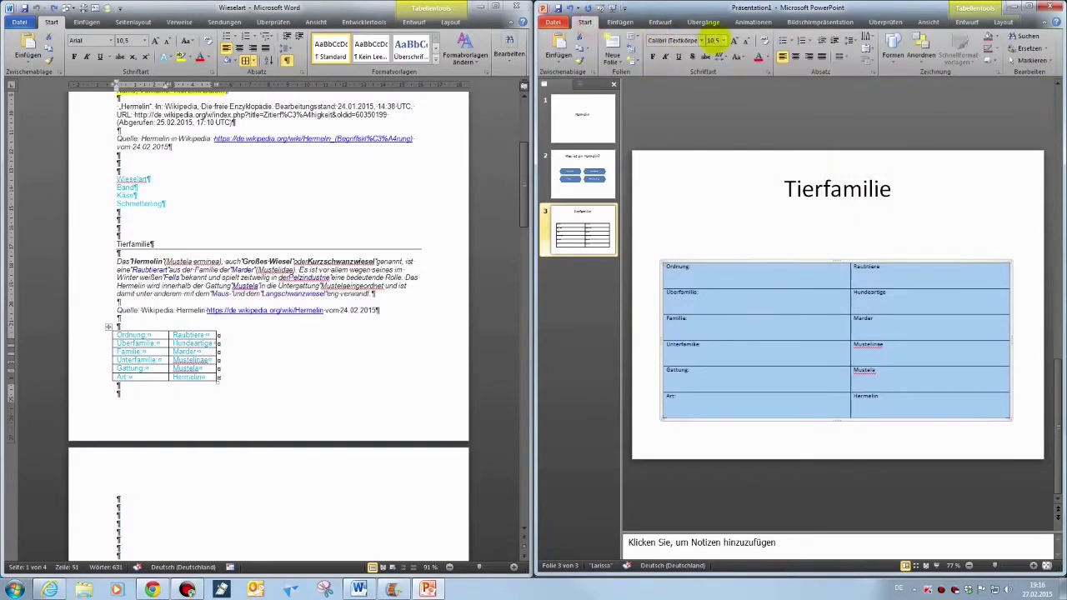
pyautogui.click(734, 43)
pyautogui.click(734, 44)
pyautogui.click(735, 44)
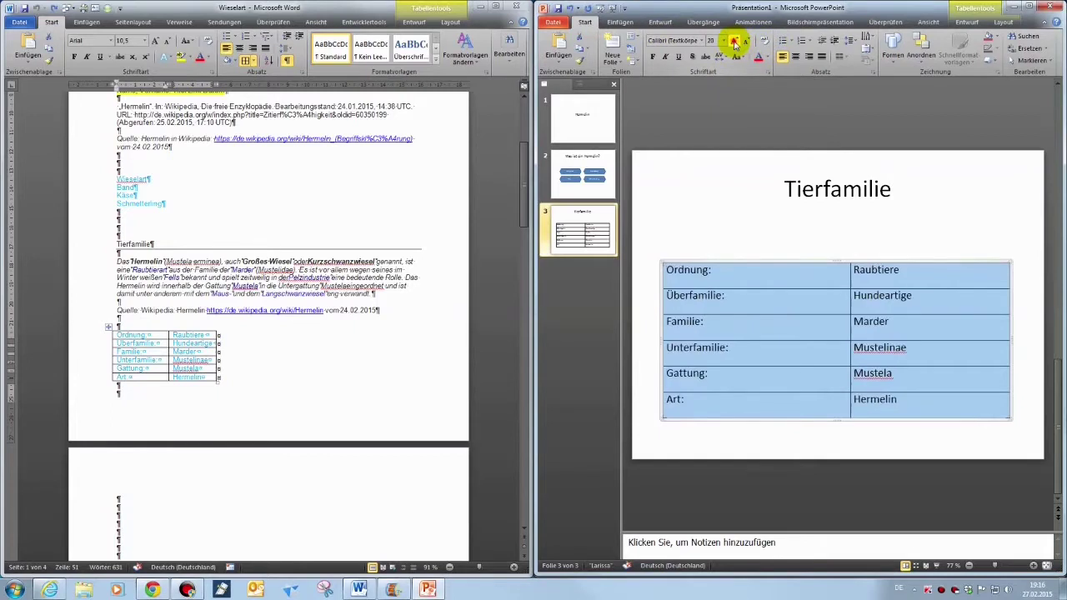
pyautogui.click(733, 43)
pyautogui.click(733, 43)
pyautogui.click(733, 43)
pyautogui.click(733, 42)
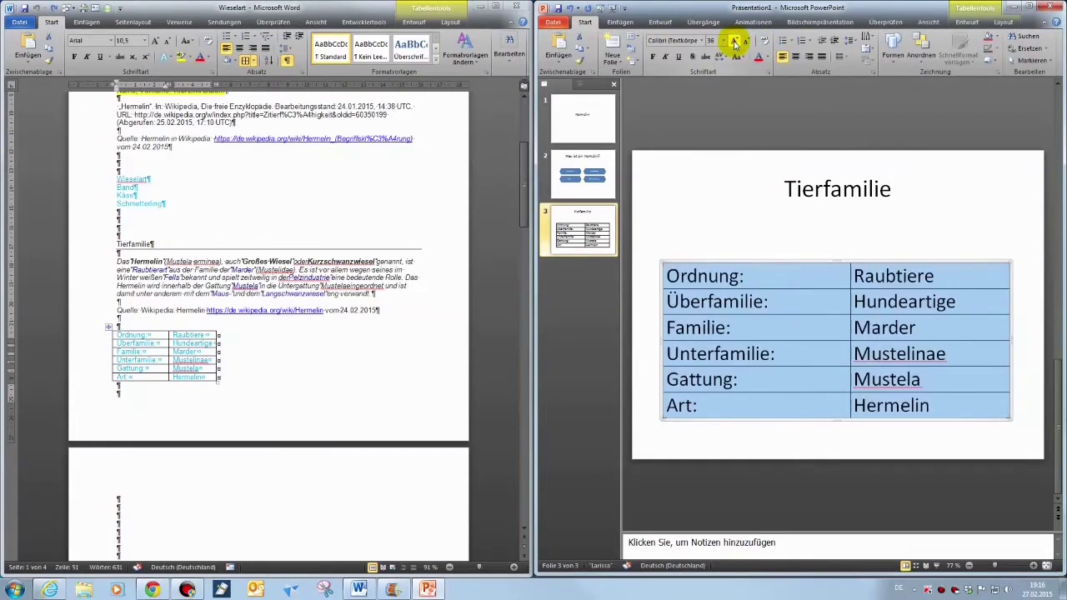
pyautogui.click(936, 245)
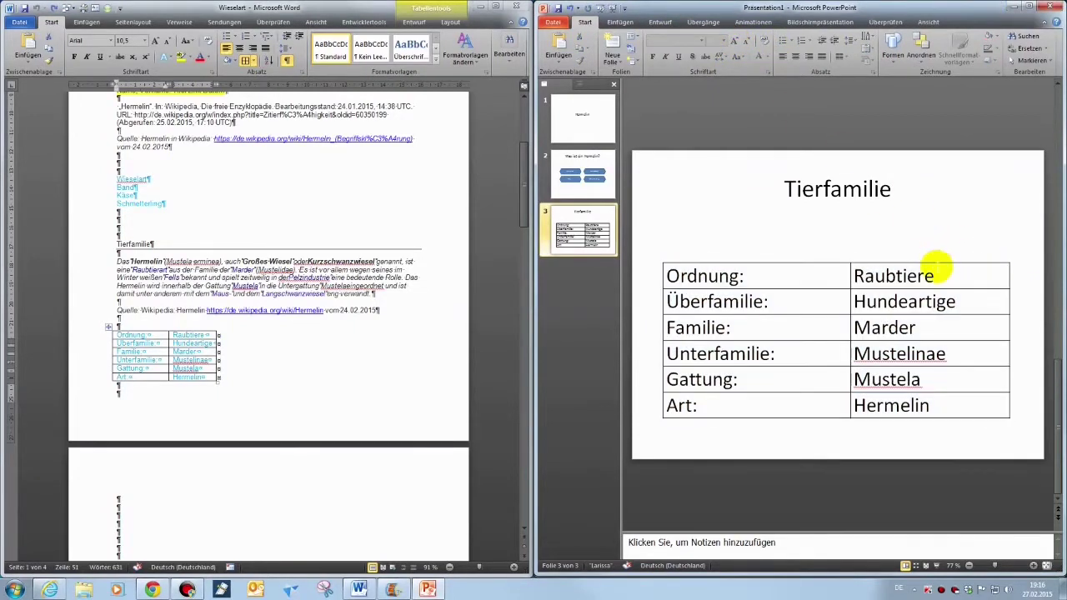
pyautogui.click(937, 267)
pyautogui.moveTo(937, 261); pyautogui.dragTo(937, 241)
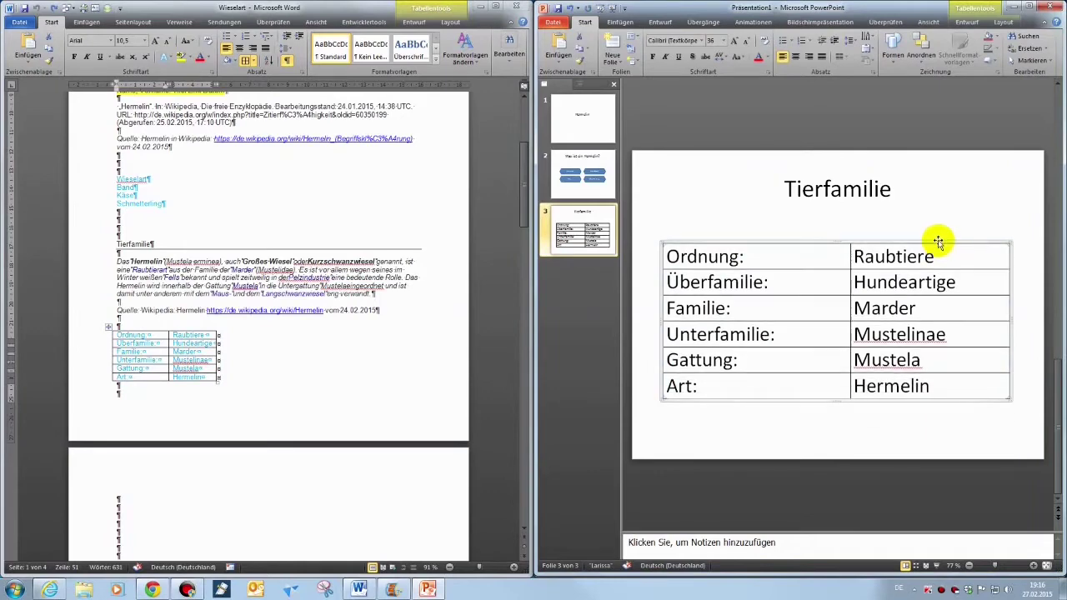
pyautogui.click(291, 363)
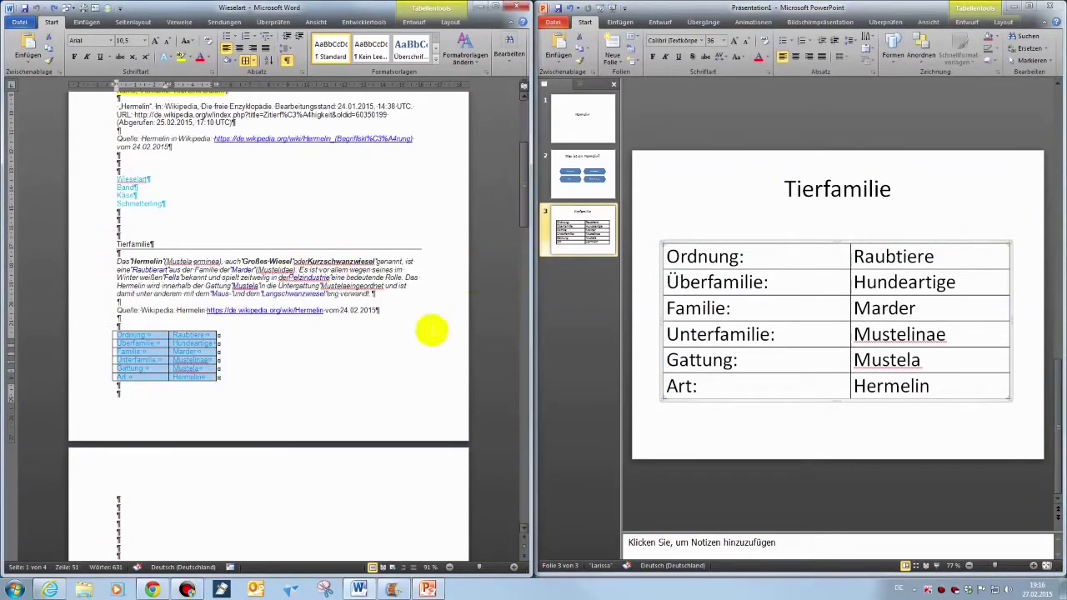
# Add a fourth slide titled 'Merkmale'
pyautogui.scroll(-4, 428, 328)
pyautogui.scroll(-2, 369, 370)
pyautogui.scroll(-3, 371, 364)
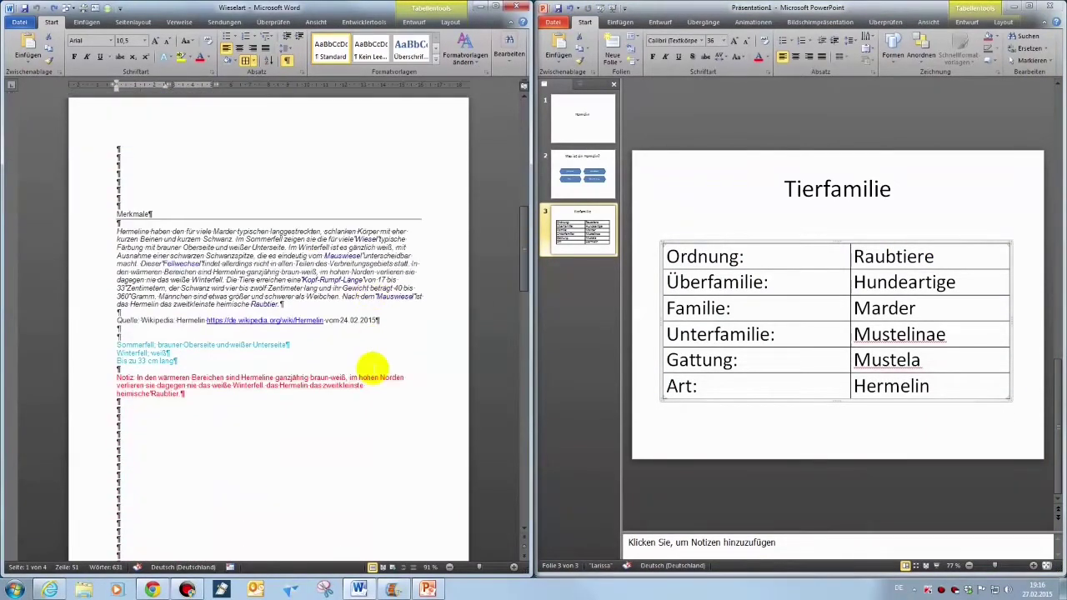
pyautogui.scroll(-2, 292, 309)
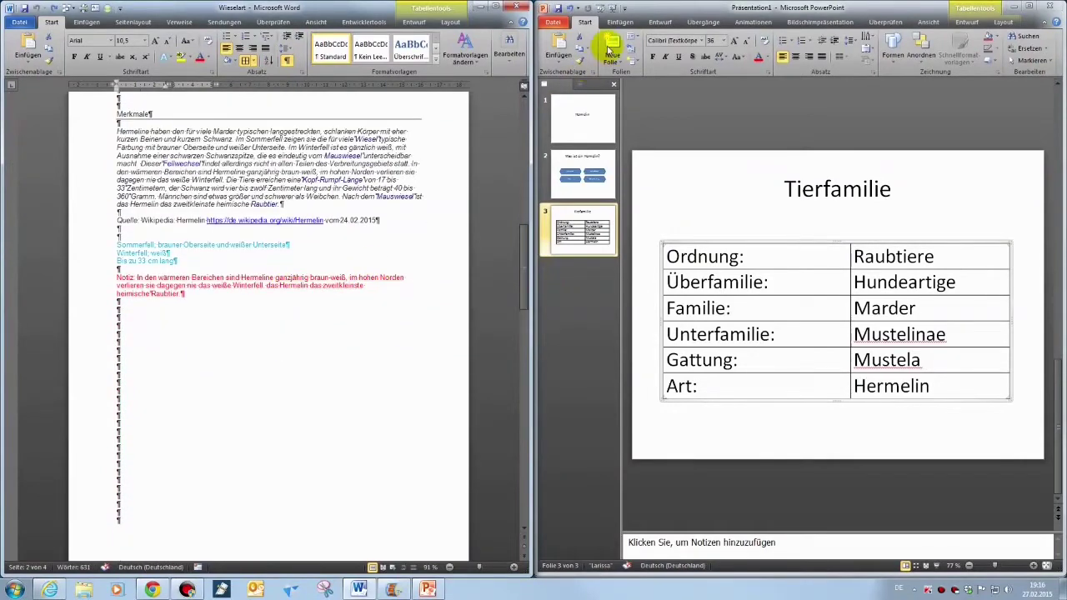
pyautogui.click(612, 43)
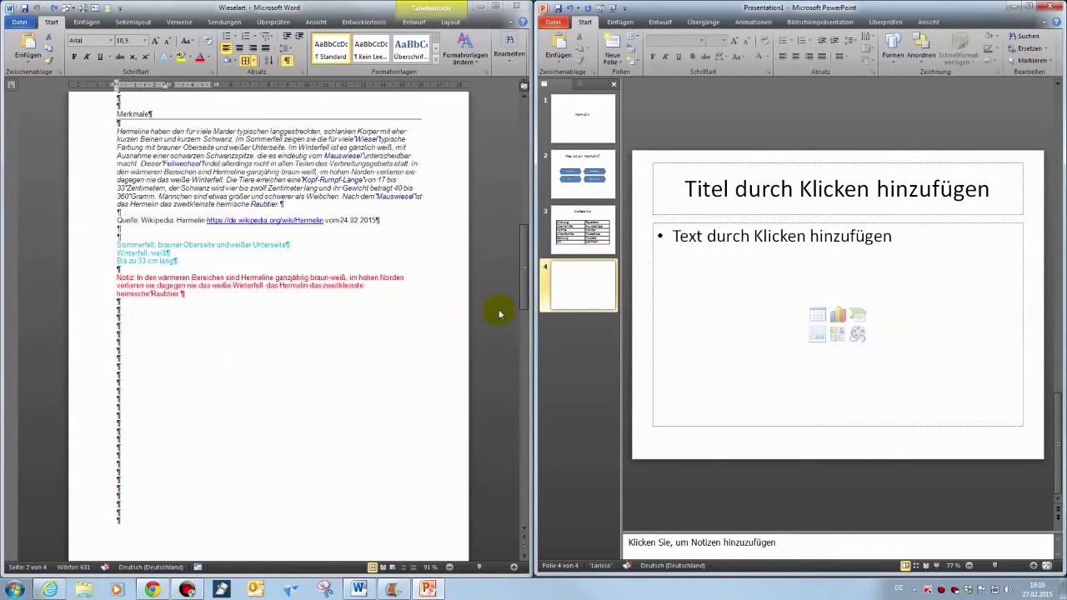
pyautogui.click(782, 198)
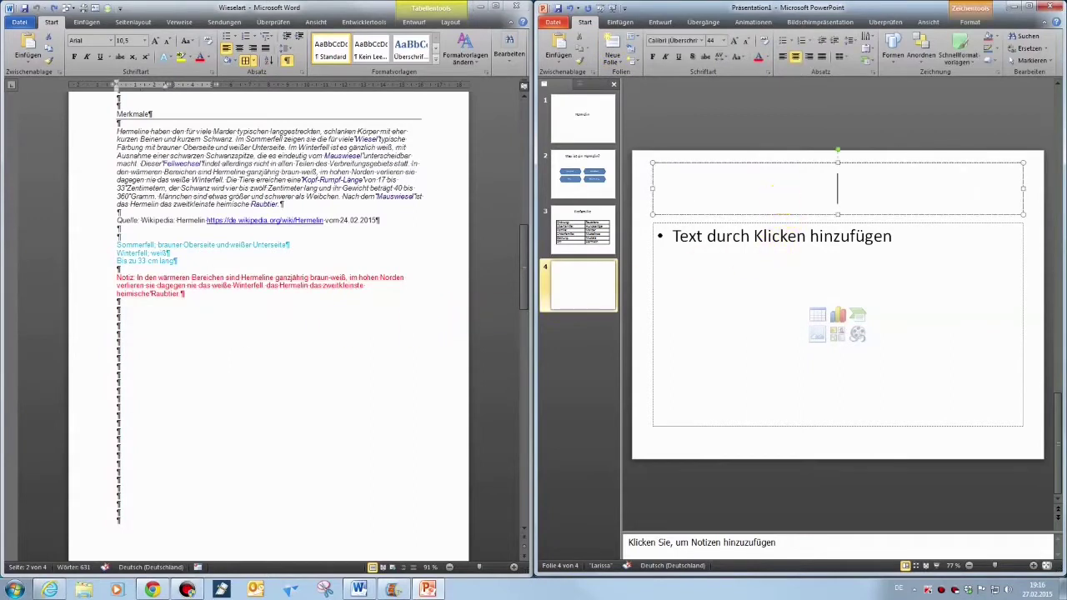
pyautogui.write('Merka')
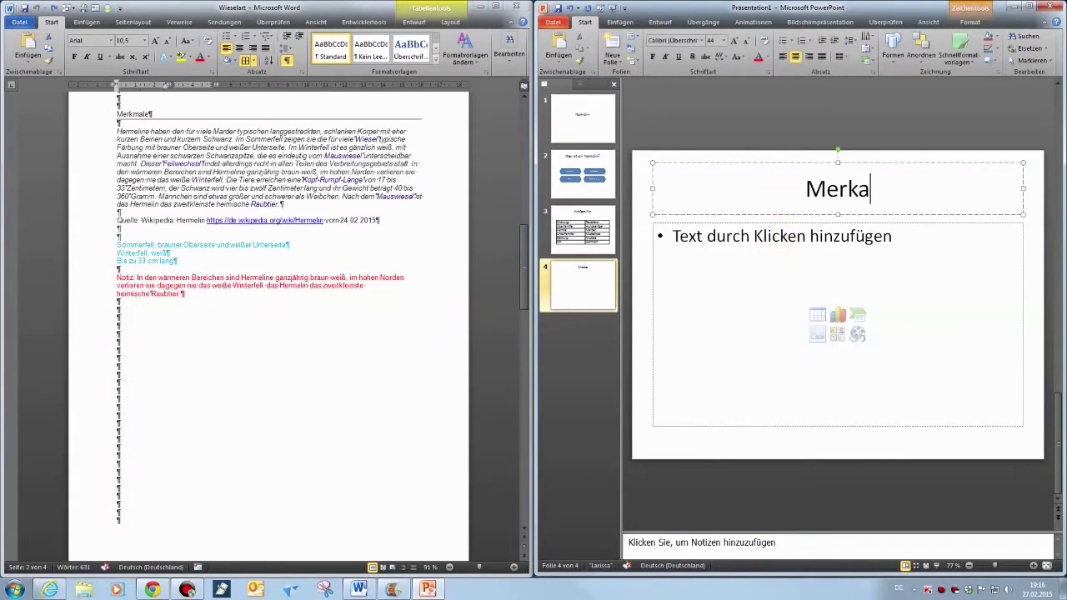
pyautogui.press('BackSpace')
pyautogui.write('male')
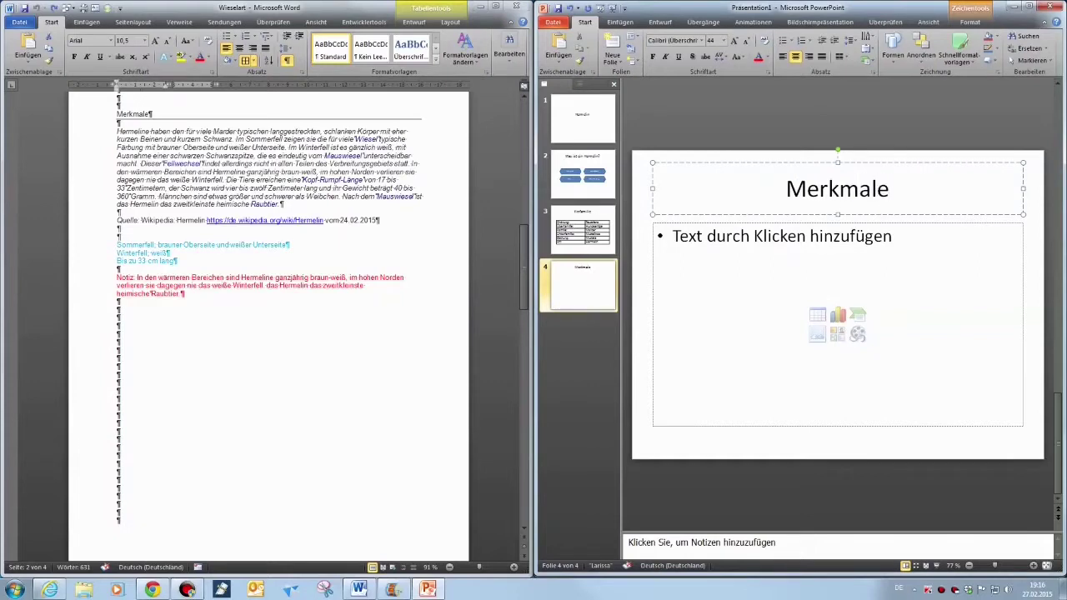
# Paste the three cyan lines from Word, starting with Sommerfell, as the slide's bullets
pyautogui.moveTo(117, 245); pyautogui.dragTo(176, 260)
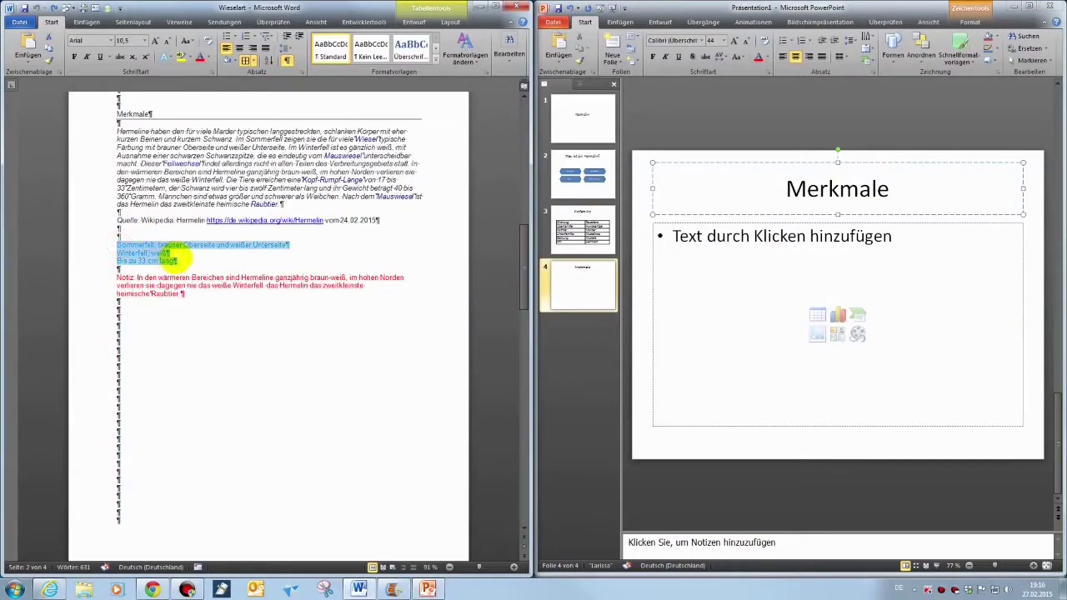
pyautogui.click(690, 238)
pyautogui.write('Sommerfell; brauner Oberseite und weißer Unterseite Winterfell; weiß Bis zu 33 cm lang')
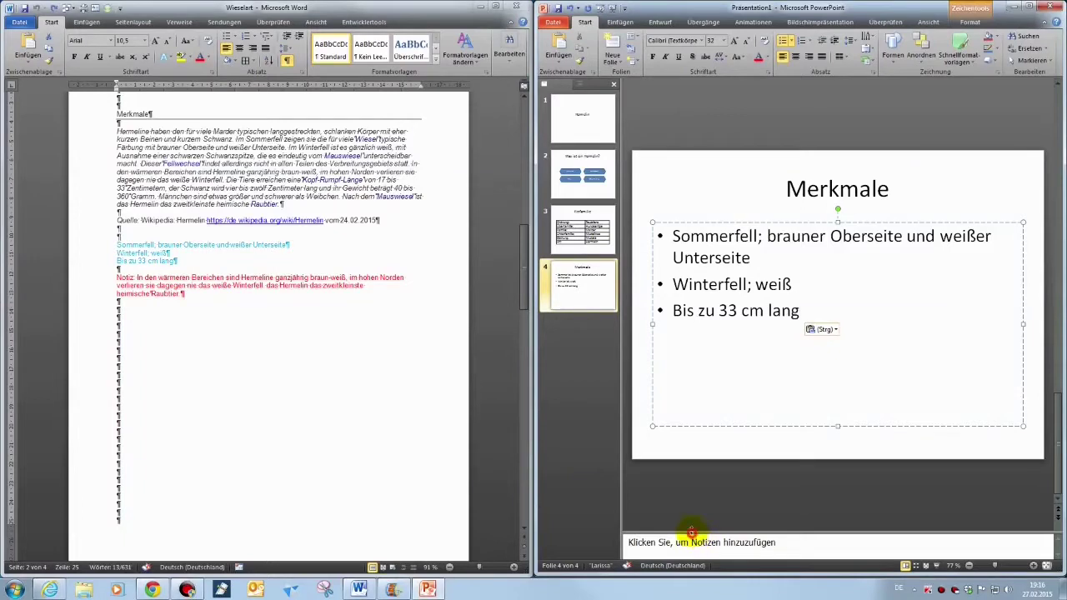
# Enlarge the notes pane and paste the red Notiz paragraph into the speaker notes
pyautogui.moveTo(691, 531); pyautogui.dragTo(688, 476)
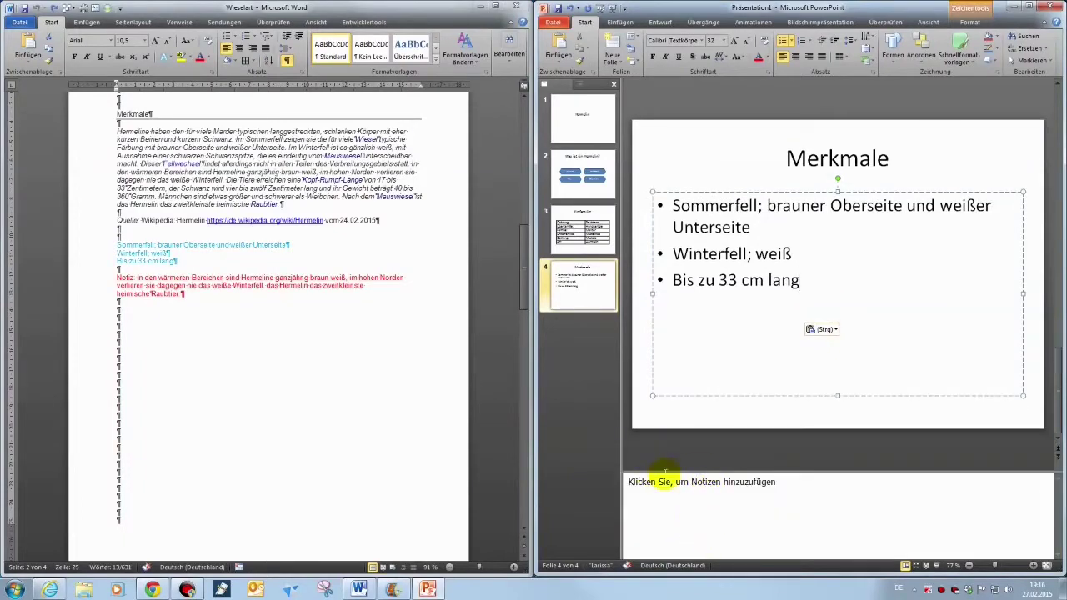
pyautogui.click(116, 278)
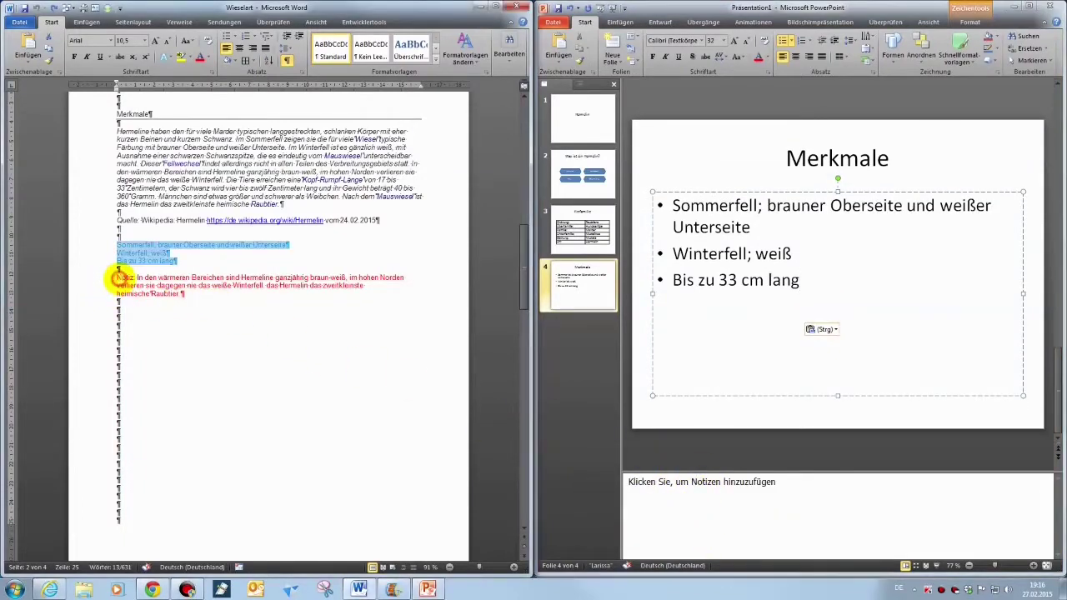
pyautogui.moveTo(117, 277); pyautogui.dragTo(179, 296)
pyautogui.hotkey('ctrl', 'c')
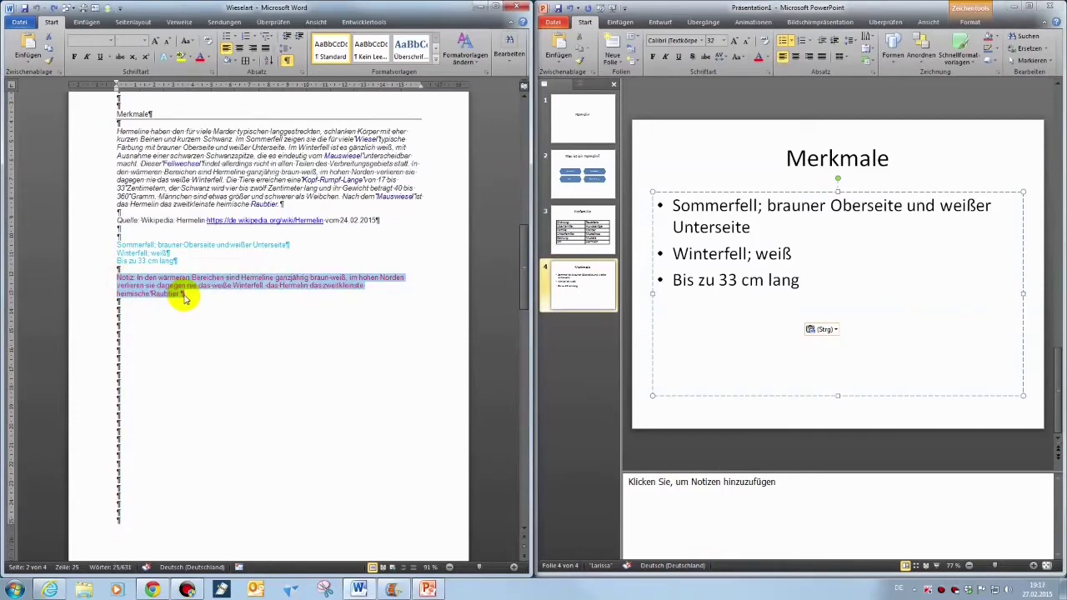
pyautogui.click(679, 483)
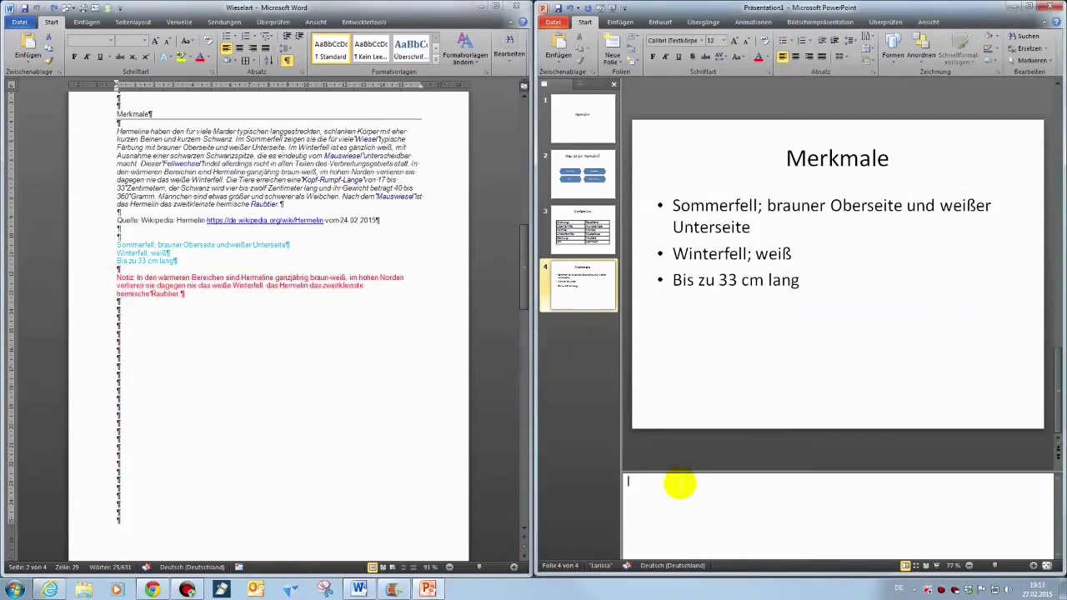
pyautogui.hotkey('ctrl', 'v')
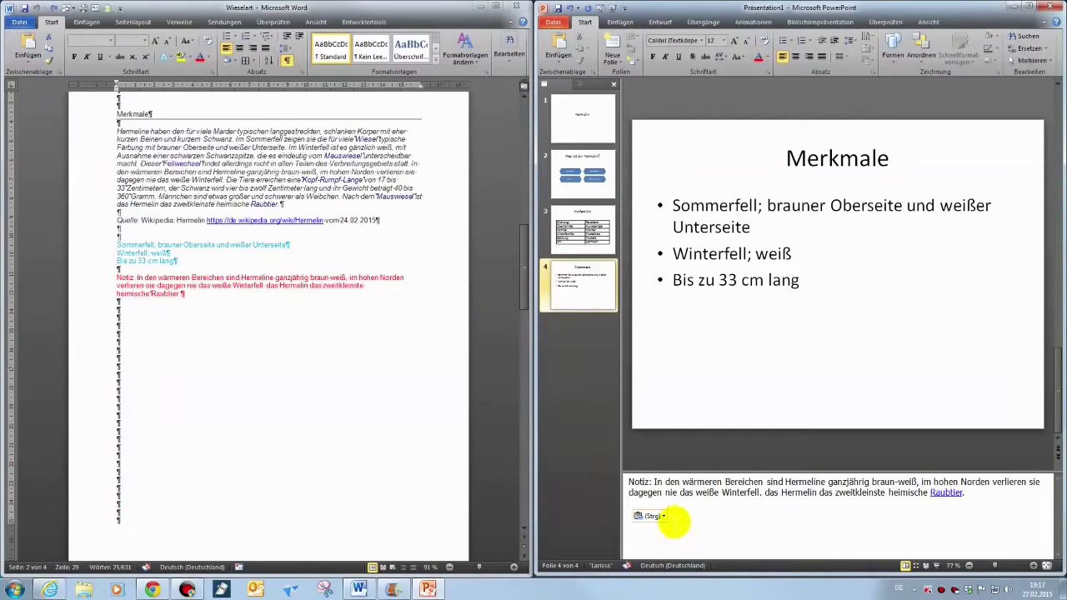
pyautogui.scroll(-3, 274, 380)
pyautogui.scroll(-3, 273, 380)
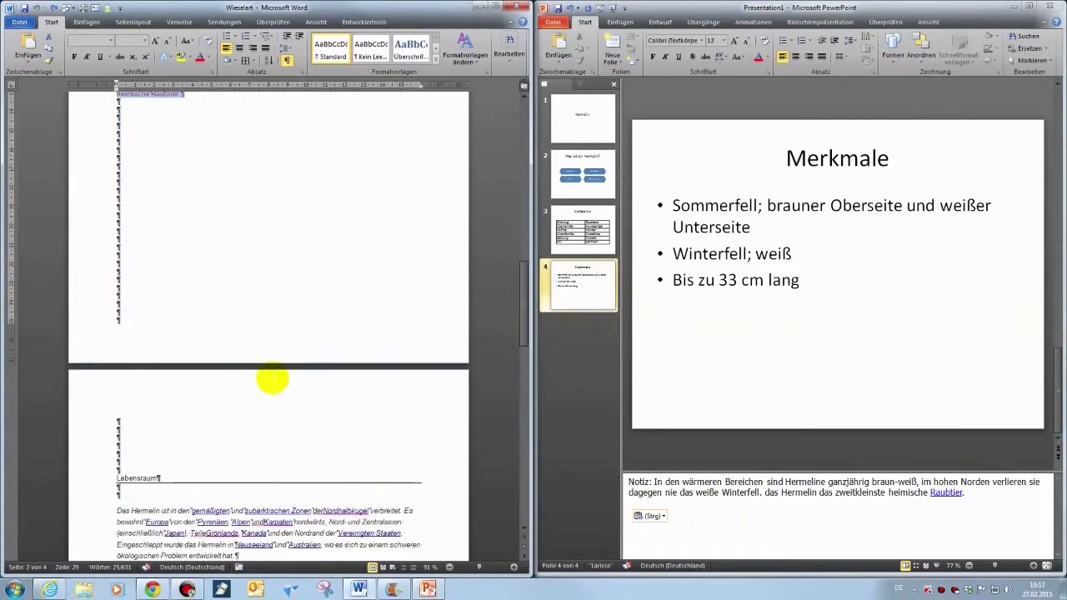
pyautogui.scroll(-3, 272, 380)
pyautogui.scroll(-3, 269, 374)
pyautogui.scroll(-1, 275, 392)
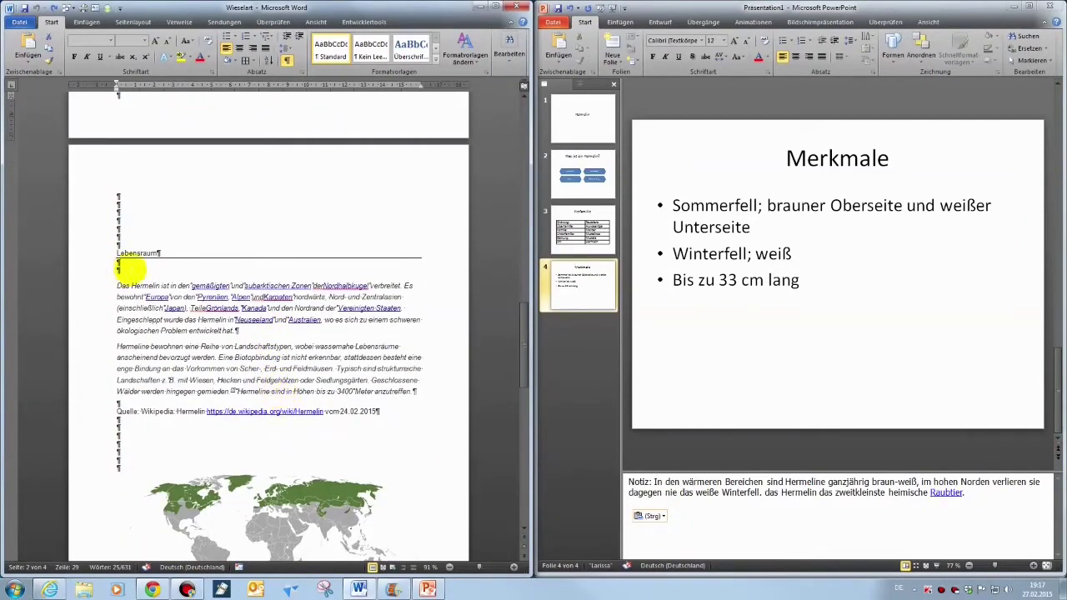
pyautogui.click(614, 42)
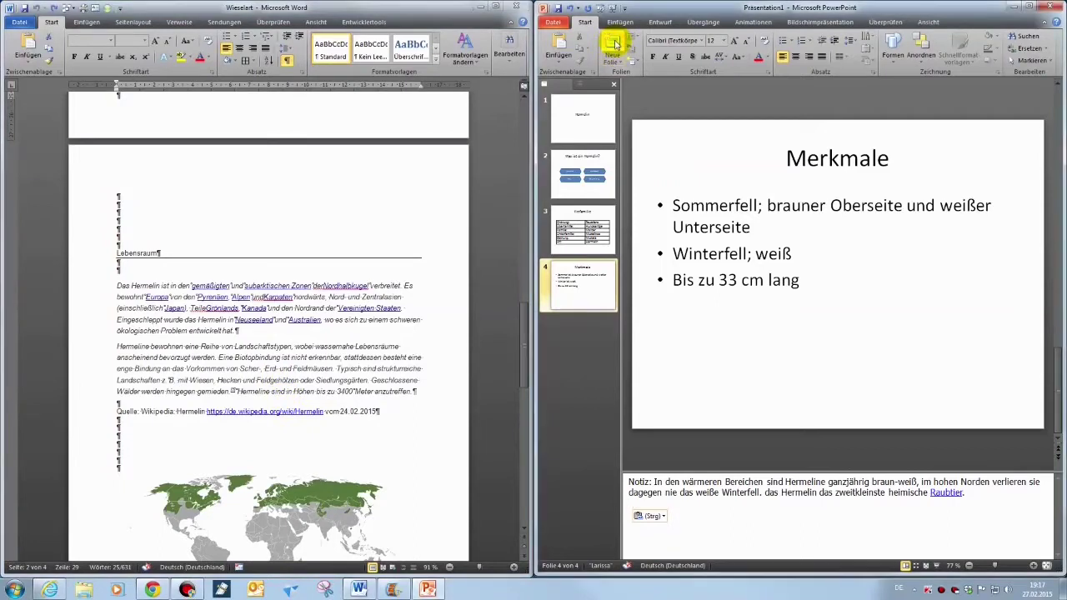
# Add a fifth slide titled 'Lebensraum'
pyautogui.click(614, 42)
pyautogui.click(763, 165)
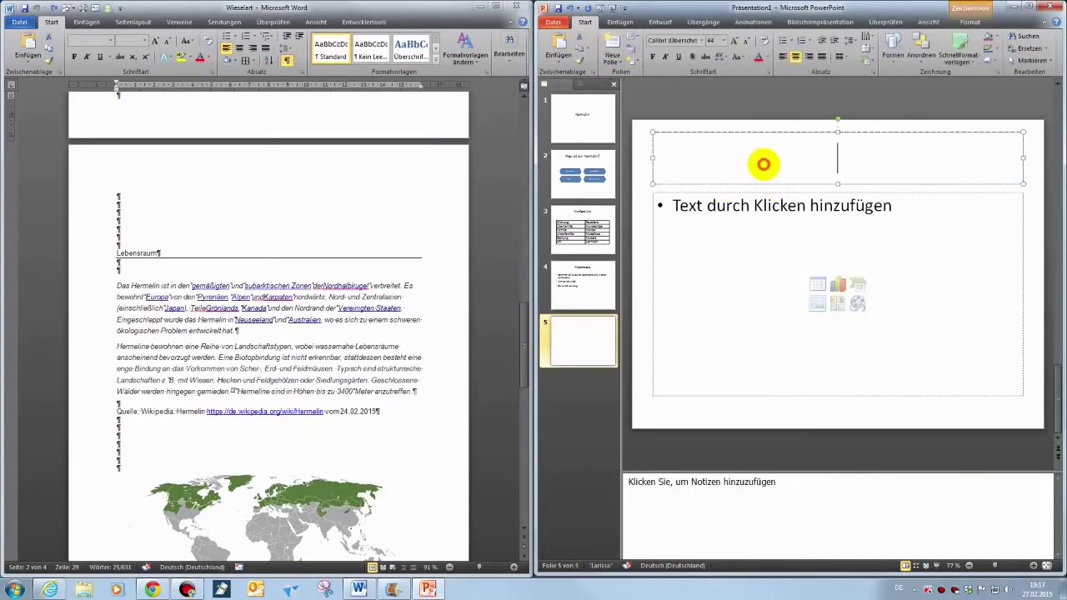
pyautogui.write('Lebens')
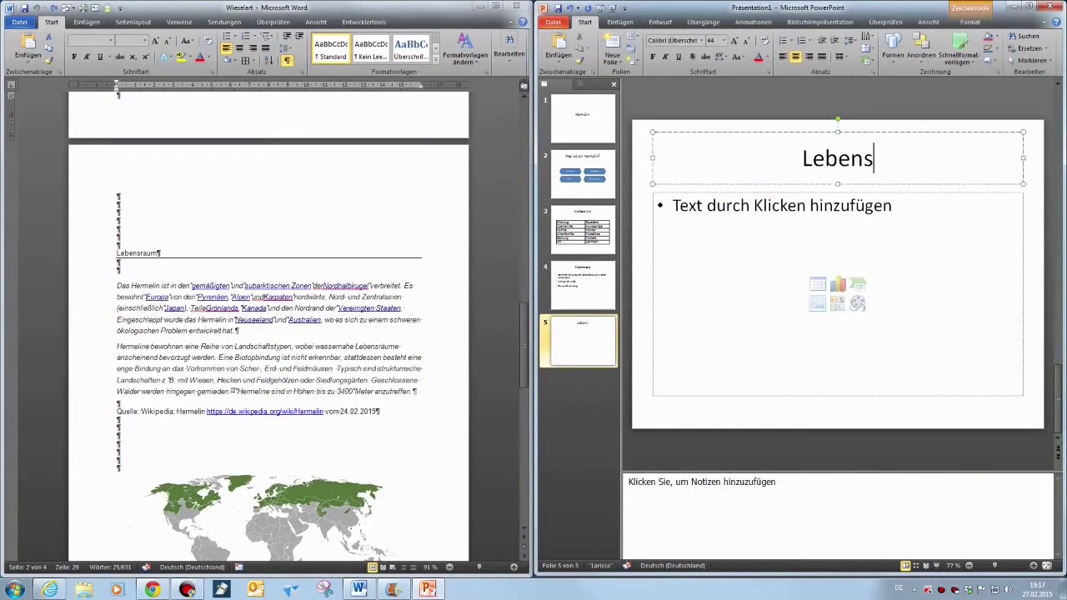
pyautogui.write('rauf')
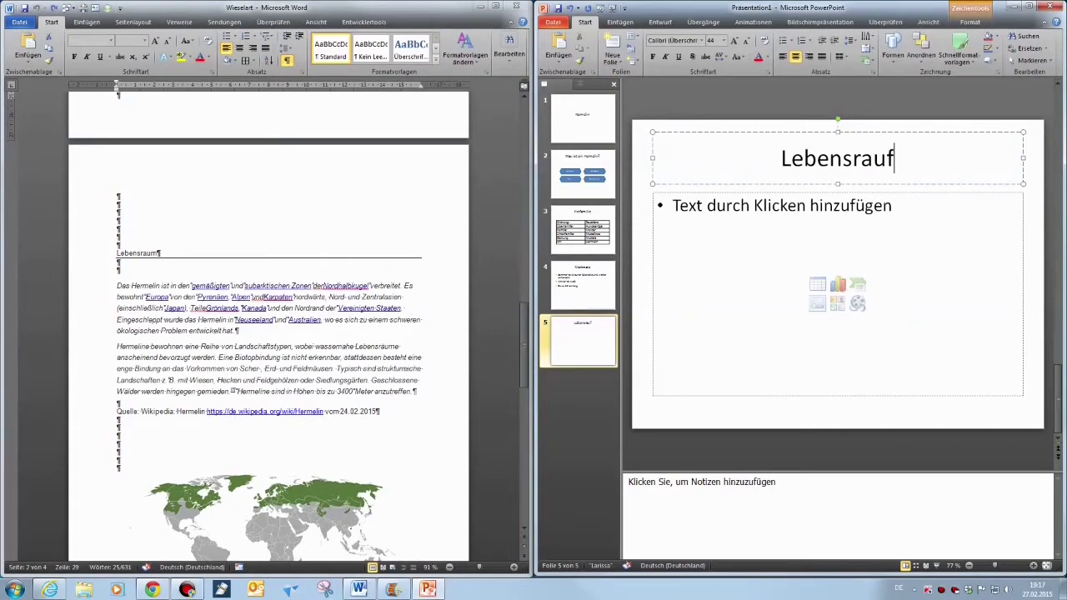
pyautogui.press('BackSpace')
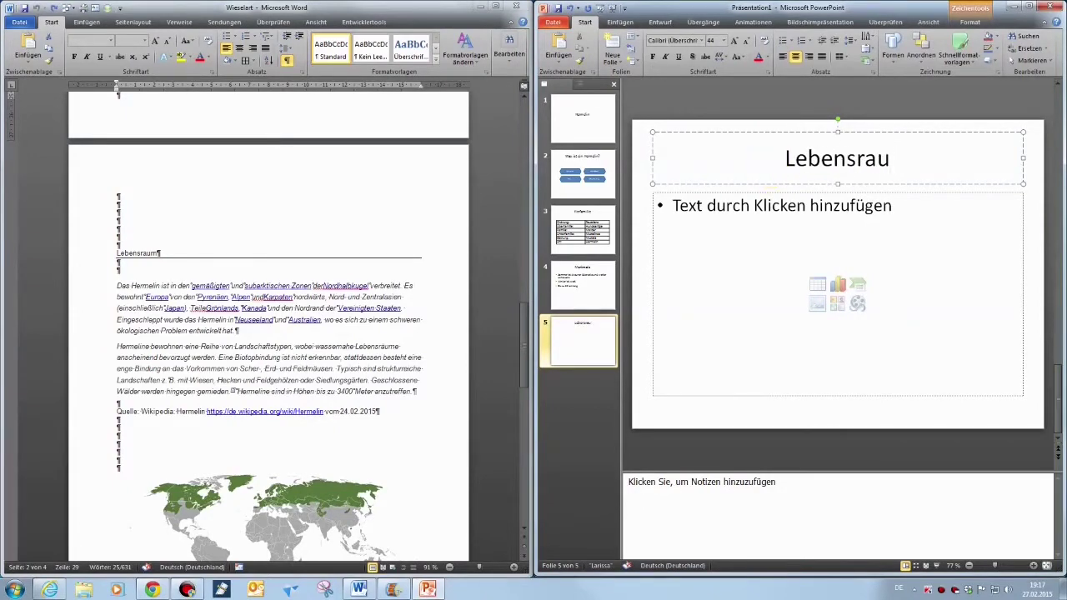
pyautogui.write('m')
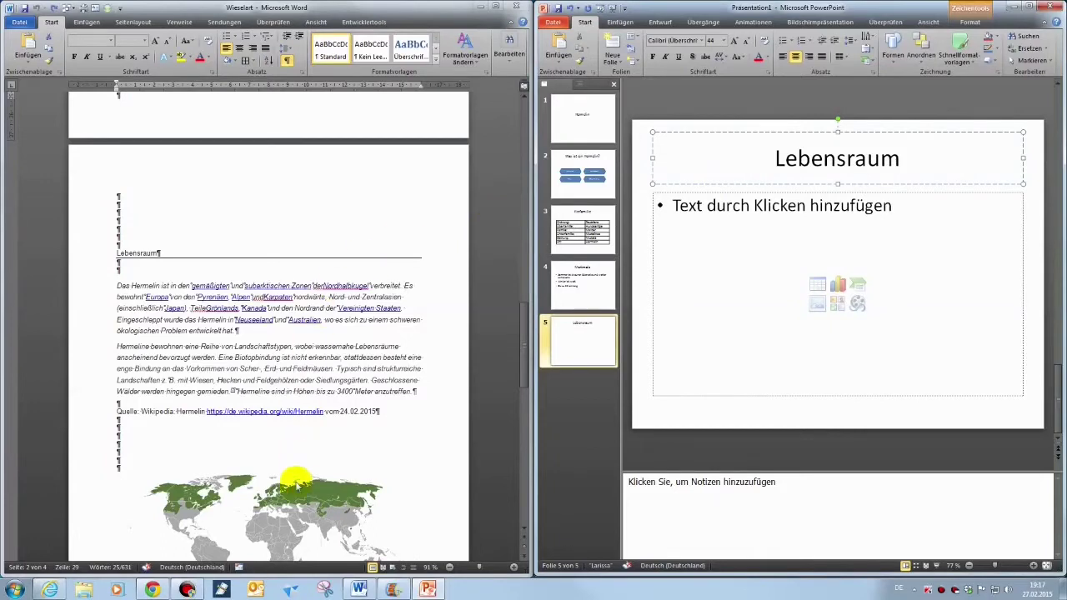
# Paste the habitat world map from Word onto the slide and nudge it up
pyautogui.click(297, 485)
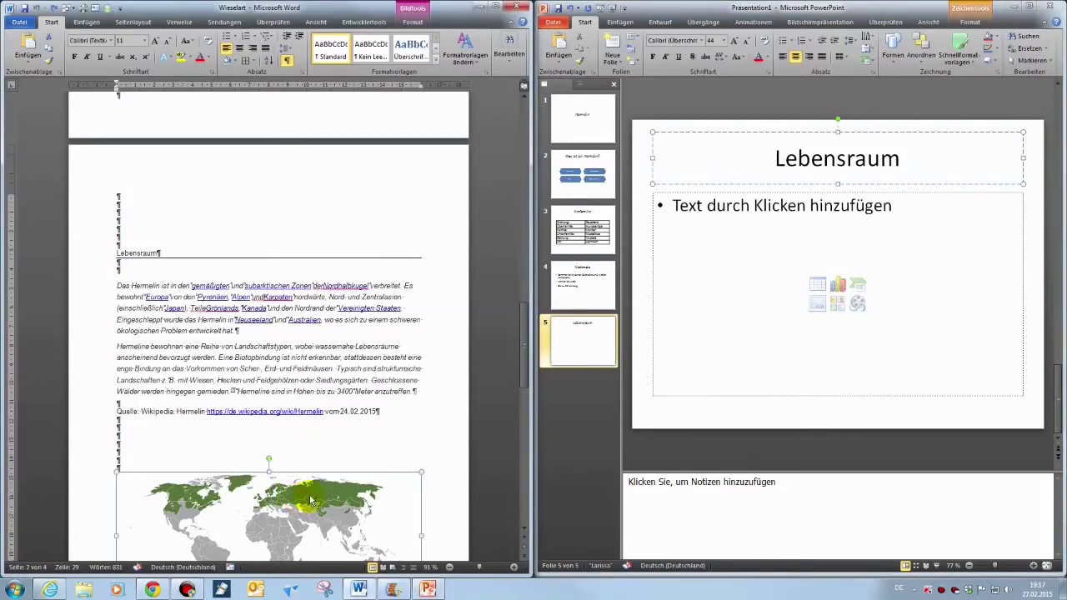
pyautogui.click(734, 232)
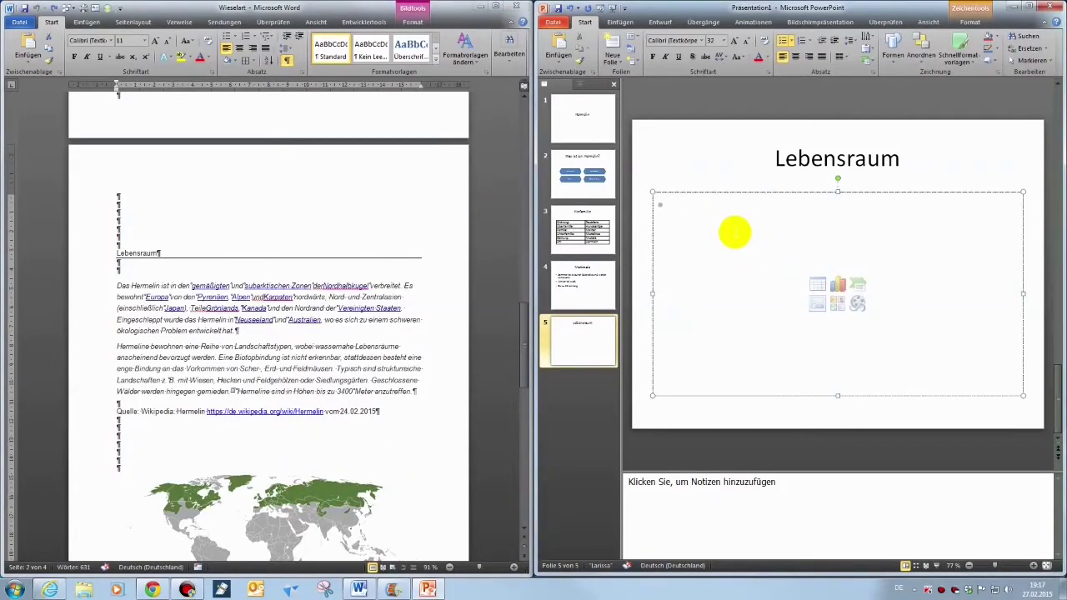
pyautogui.hotkey('ctrl', 'v')
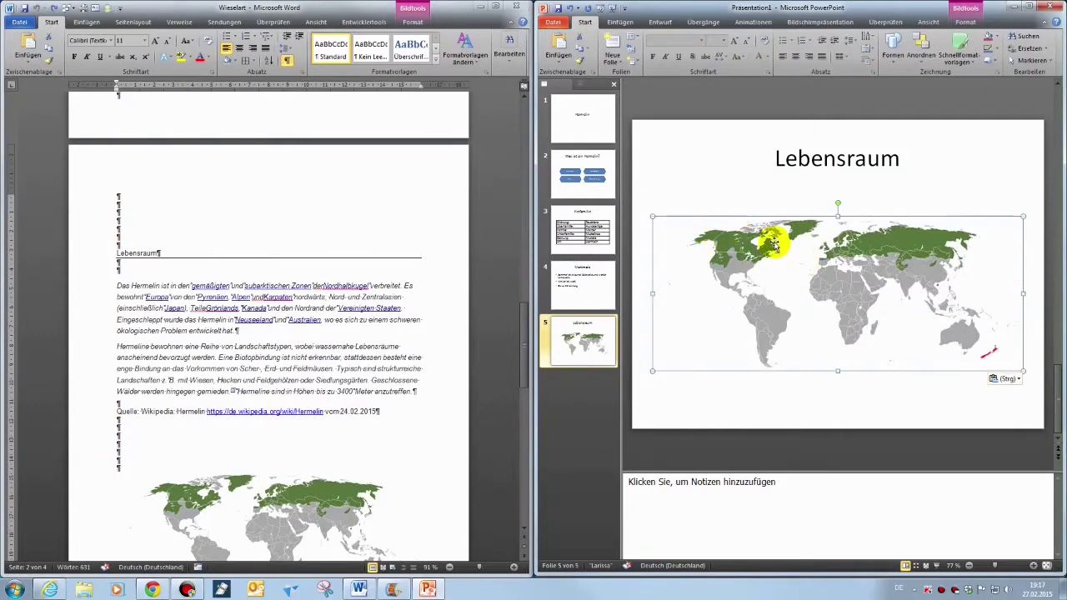
pyautogui.moveTo(768, 247); pyautogui.dragTo(767, 227)
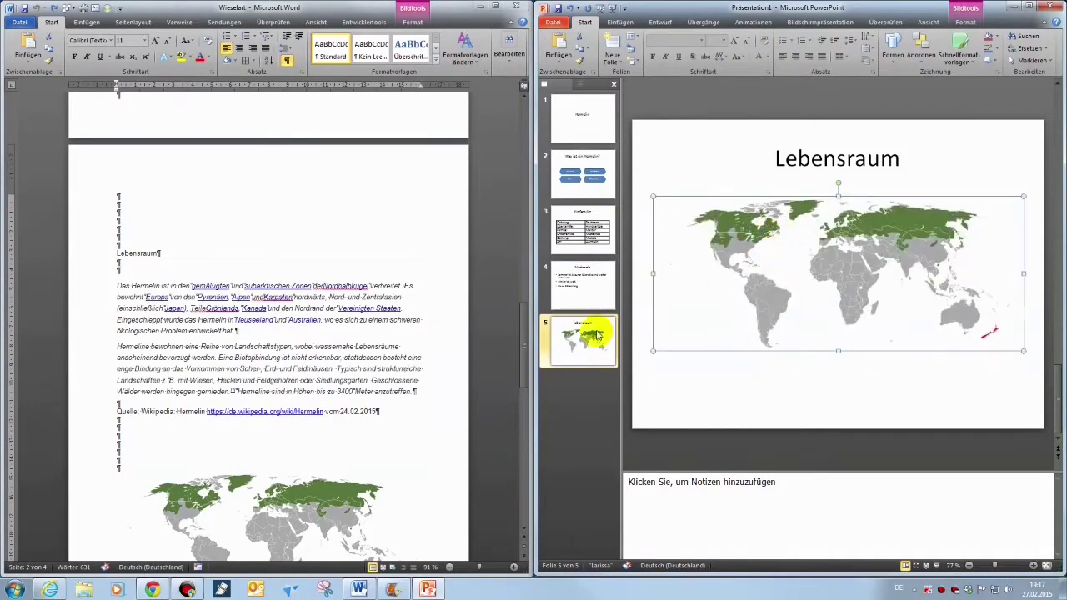
# Paste the Chermundy source line from Word and place it below the map
pyautogui.click(425, 401)
pyautogui.scroll(-5, 425, 401)
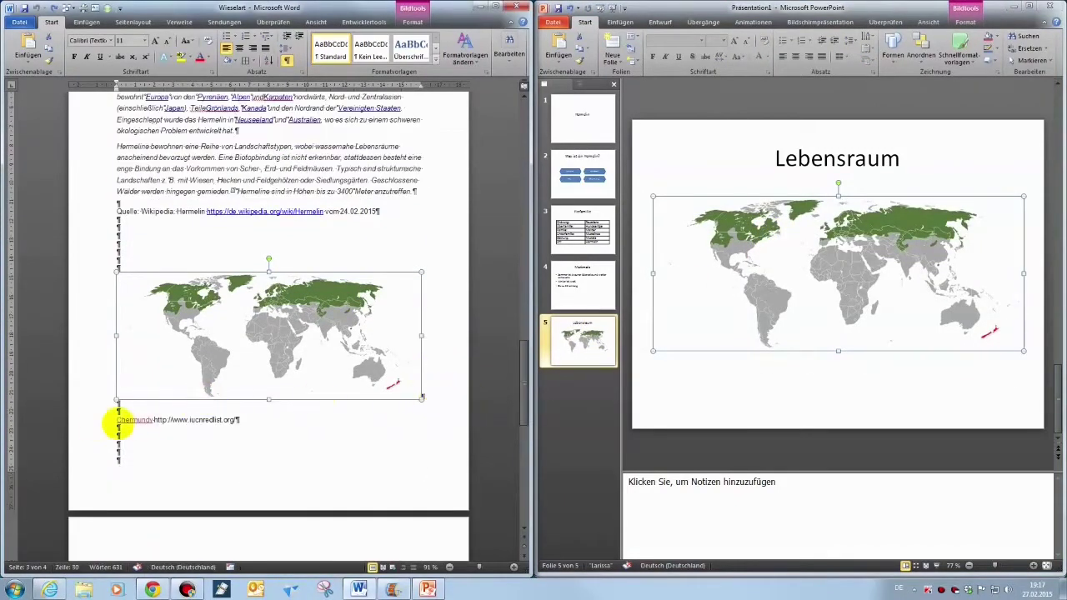
pyautogui.click(94, 423)
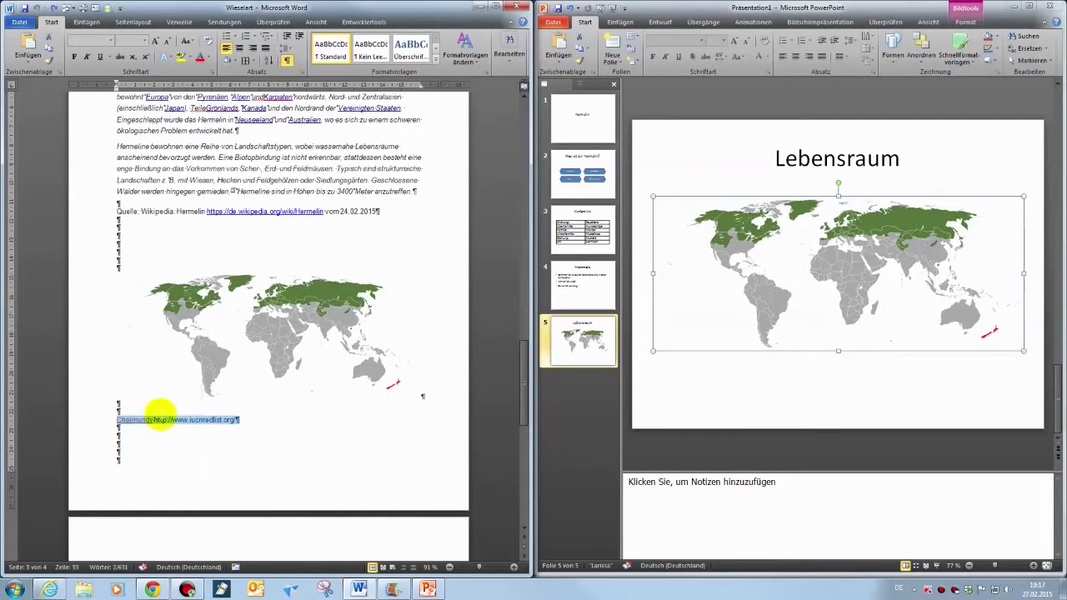
pyautogui.click(705, 373)
pyautogui.click(705, 373)
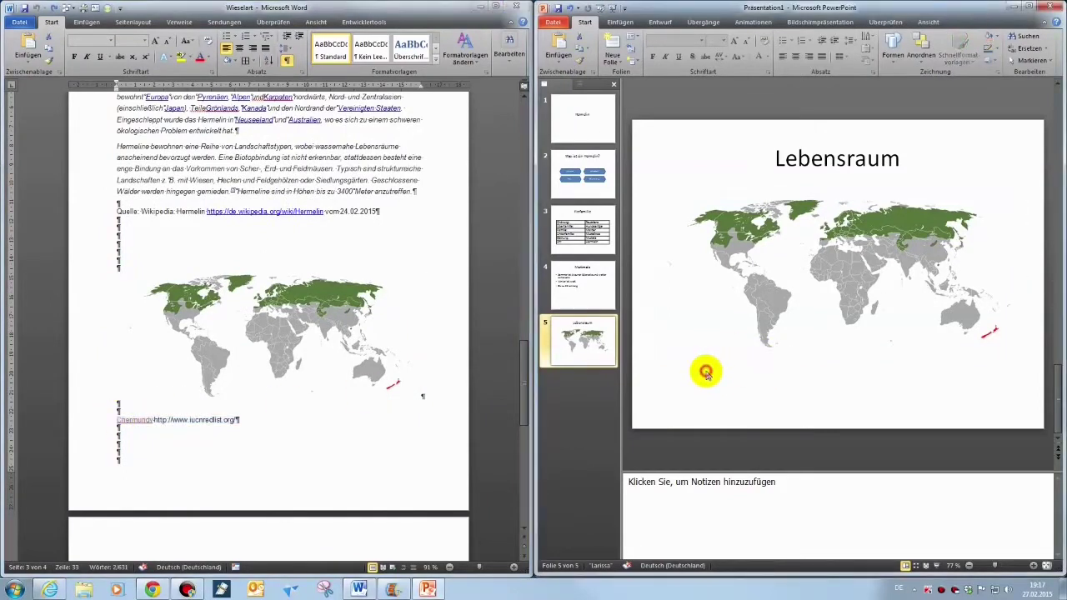
pyautogui.write('Chermundy http://www.iucnredlist.org/')
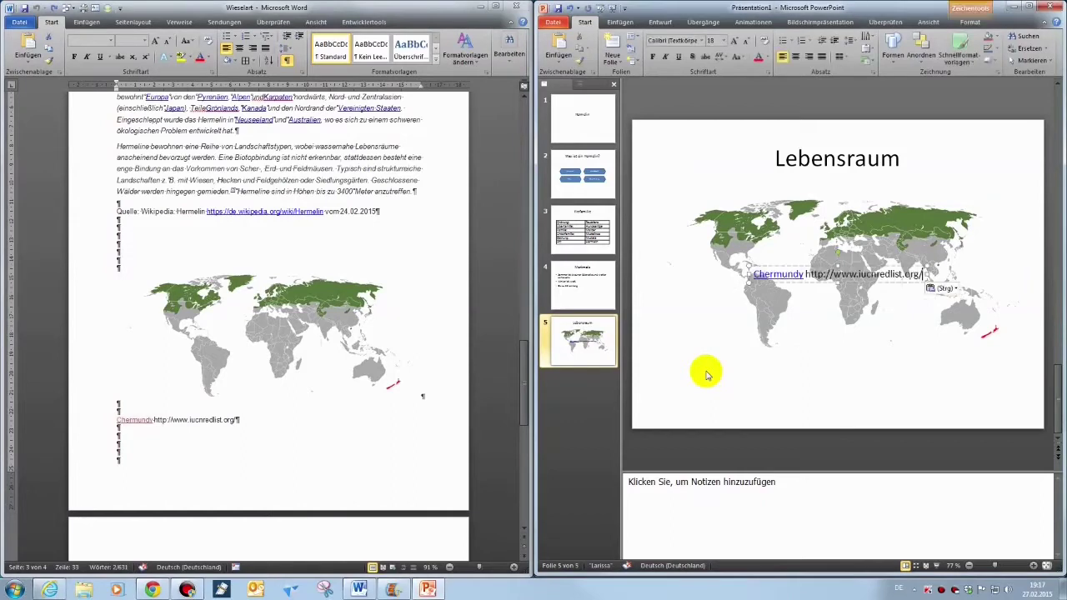
pyautogui.moveTo(813, 285); pyautogui.dragTo(747, 383)
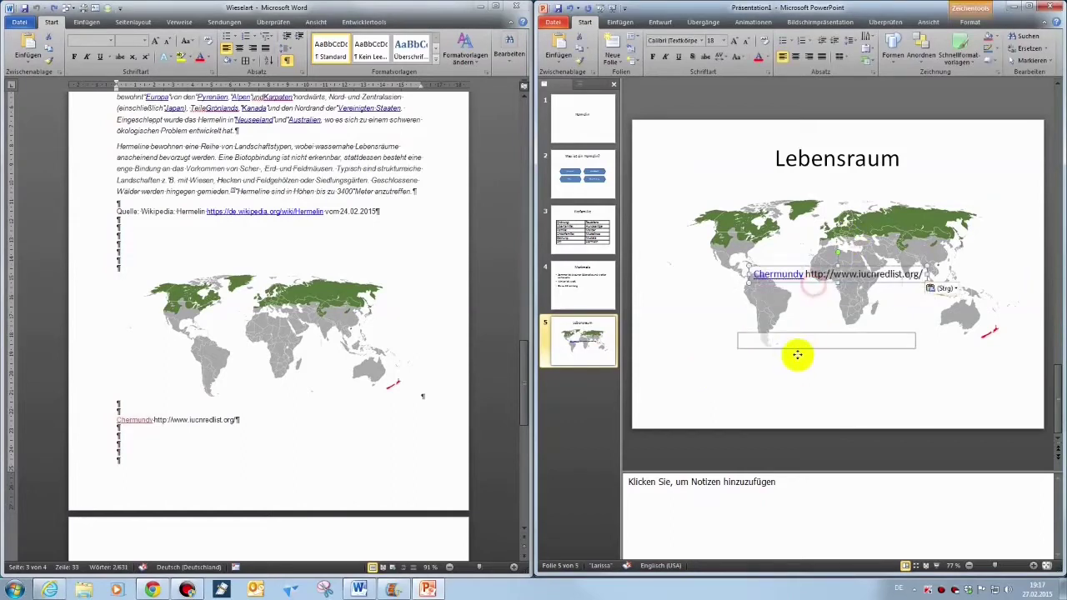
pyautogui.click(816, 269)
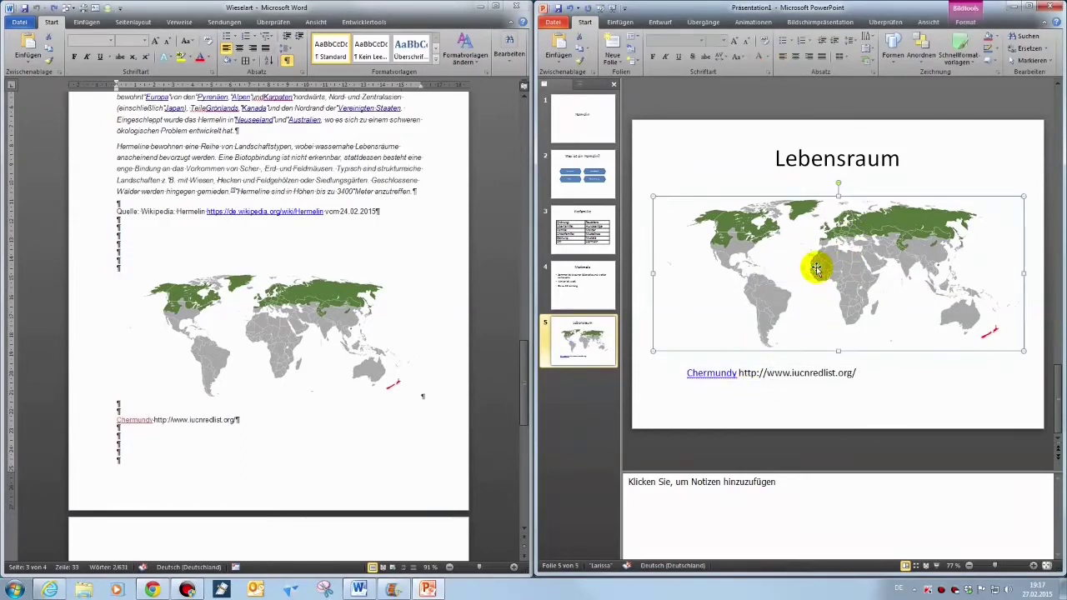
pyautogui.click(964, 23)
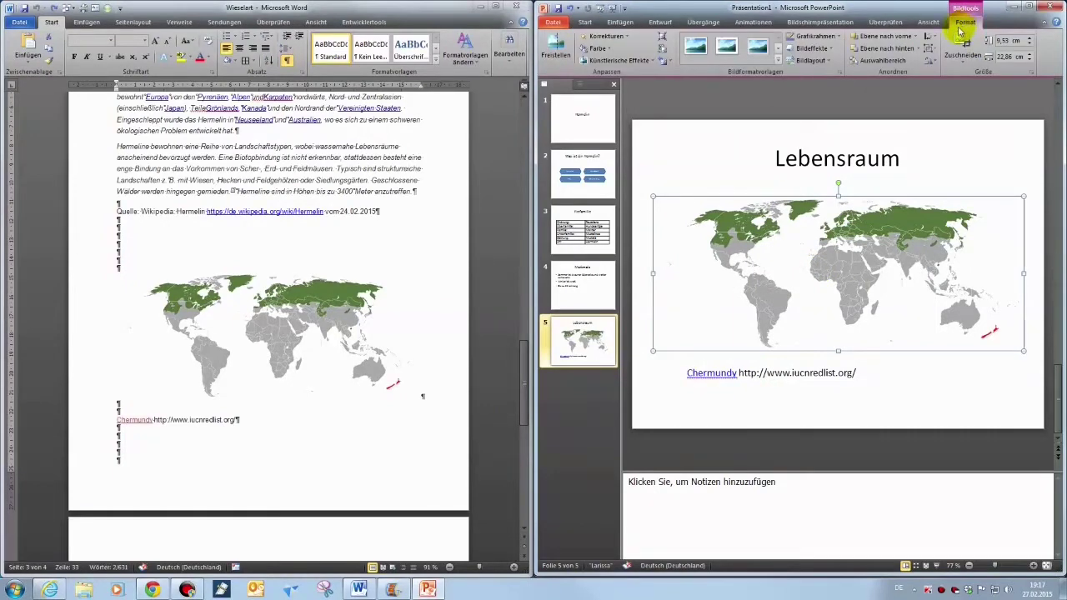
pyautogui.click(806, 377)
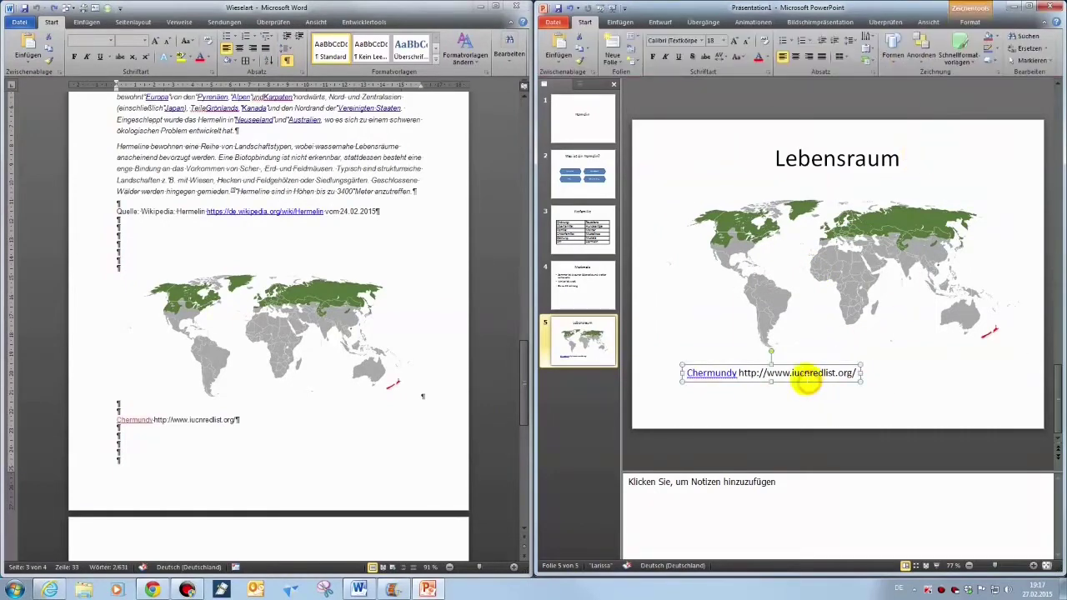
pyautogui.click(798, 369)
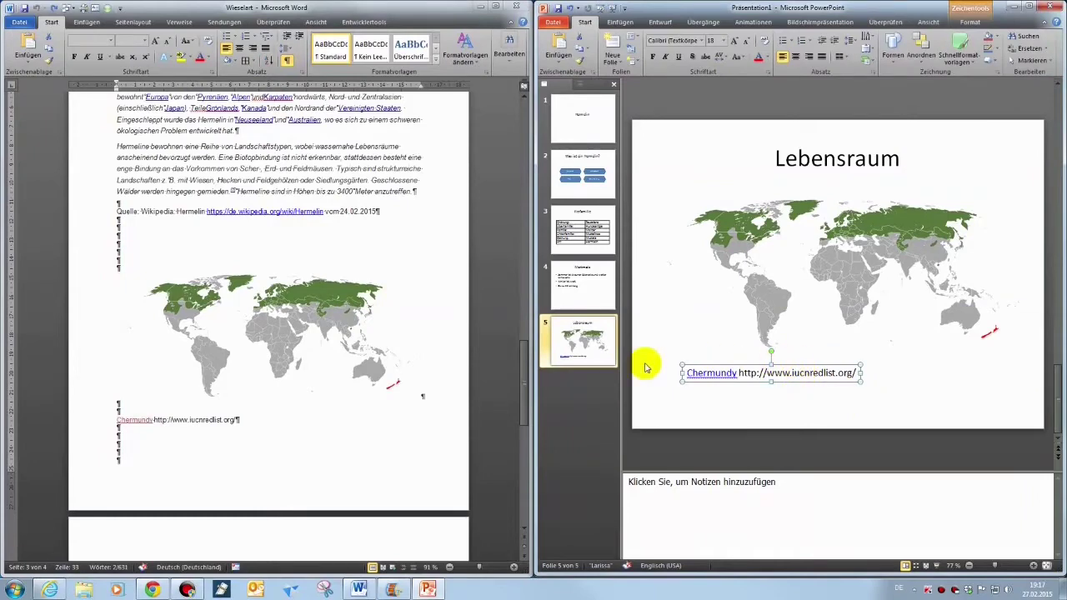
# Add a new blank sixth slide after Lebensraum
pyautogui.click(326, 431)
pyautogui.scroll(-5, 345, 436)
pyautogui.scroll(-3, 350, 435)
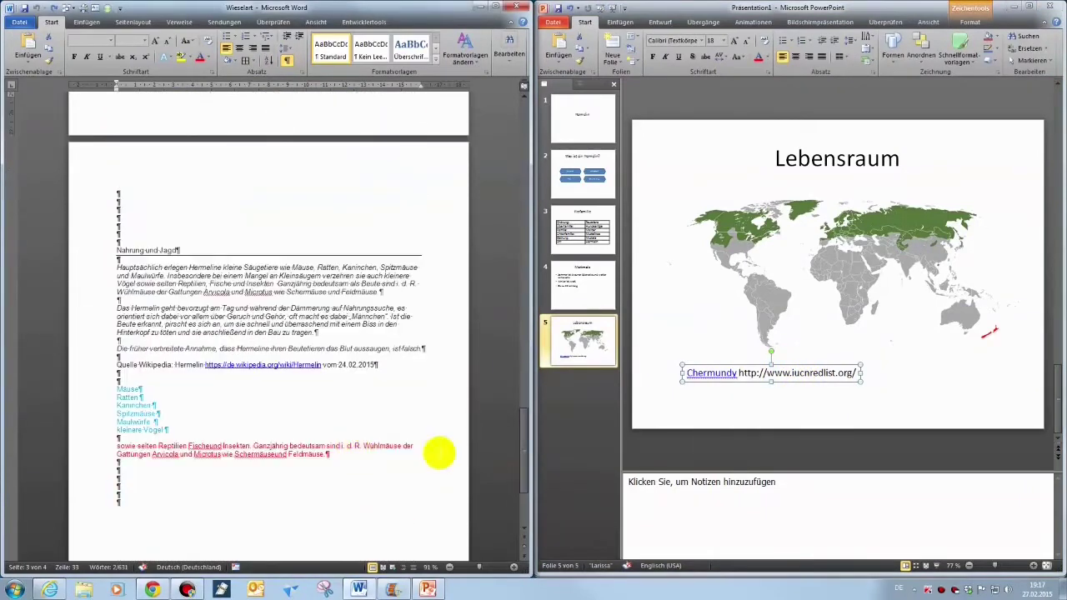
pyautogui.click(614, 42)
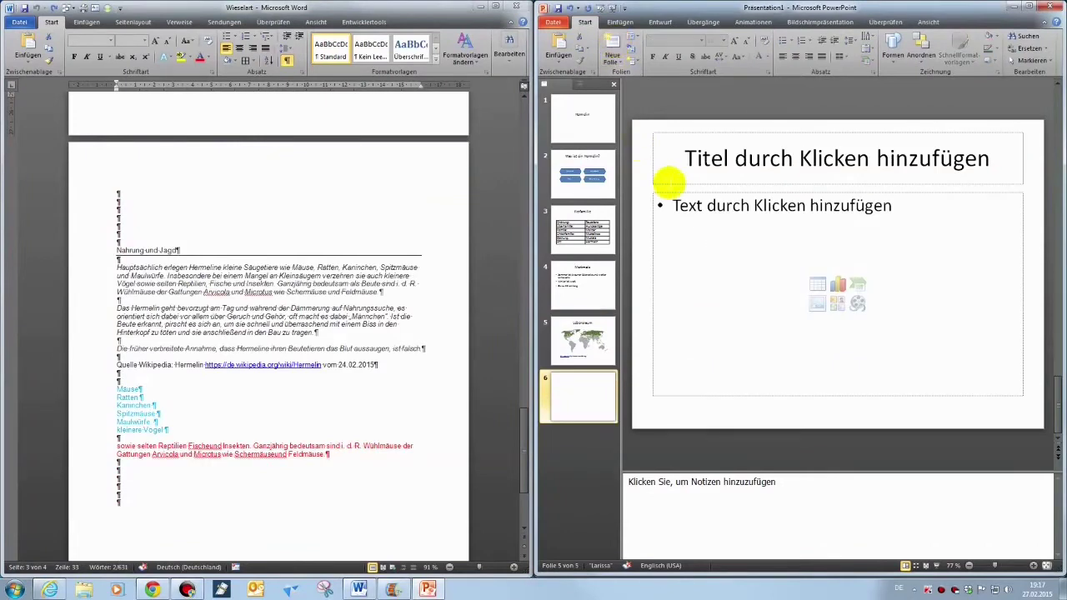
# Title the new slide 'Nahrung und Jagd'
pyautogui.click(755, 161)
pyautogui.write('Na')
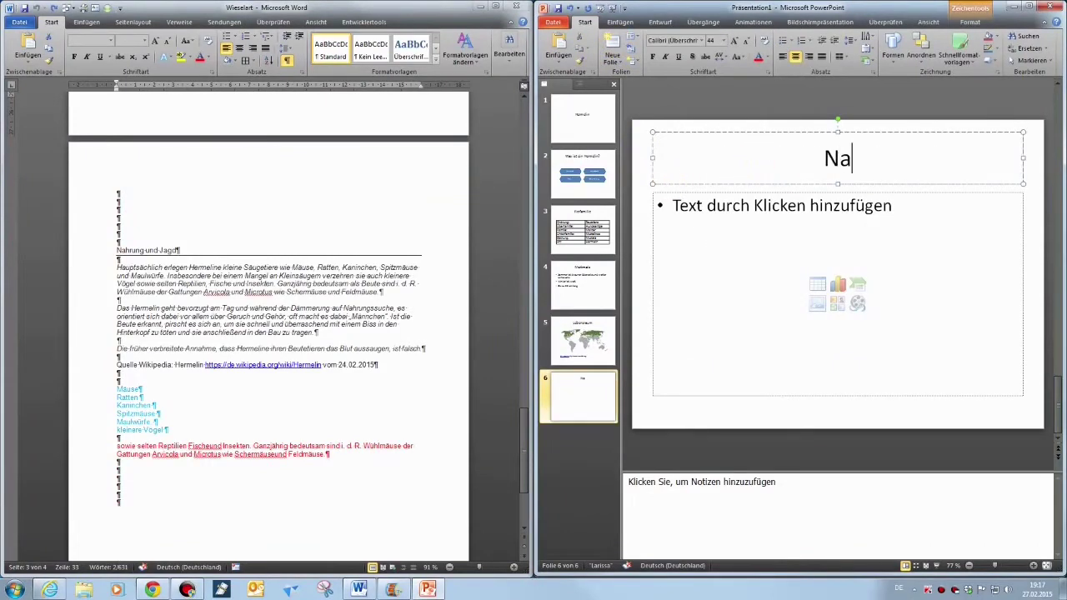
pyautogui.write('hrung')
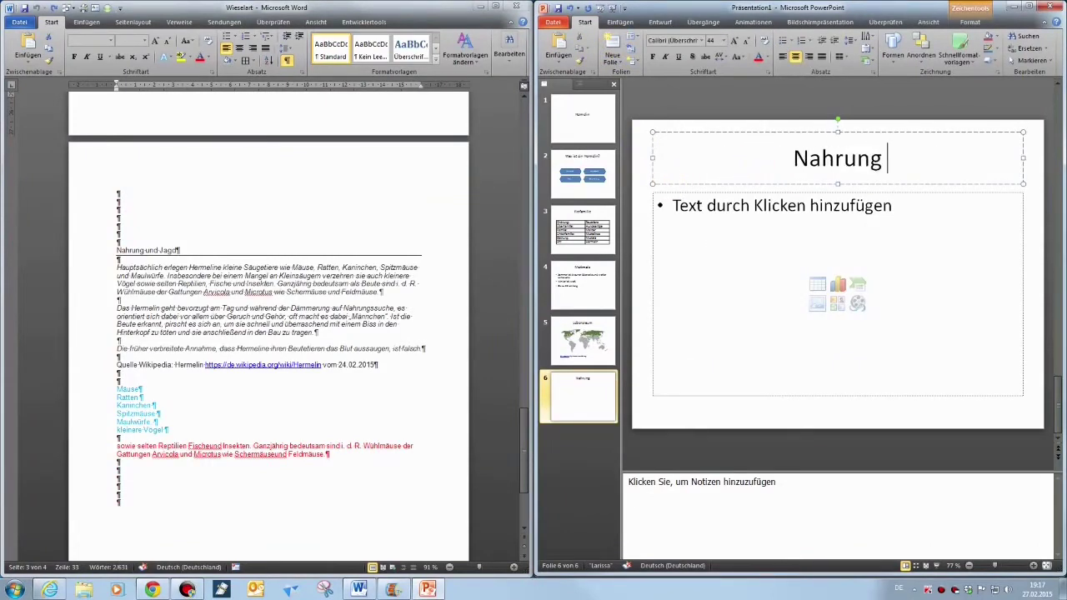
pyautogui.write(' und Jags')
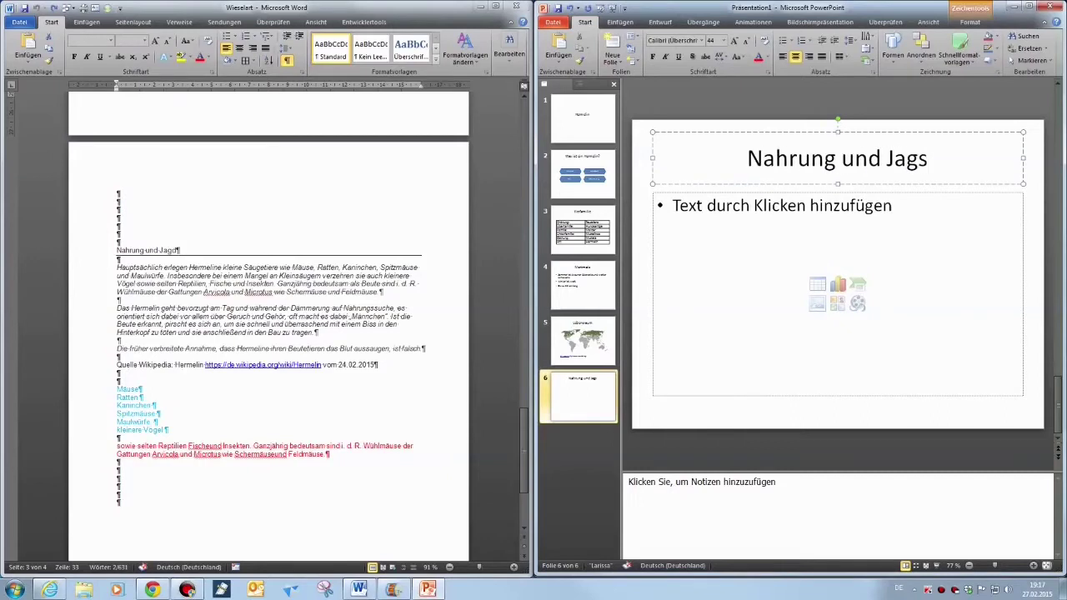
pyautogui.press('BackSpace')
pyautogui.write('d')
# Paste the Word prey list, Mäuse to kleinere Vögel, as the slide's bullets
pyautogui.click(127, 390)
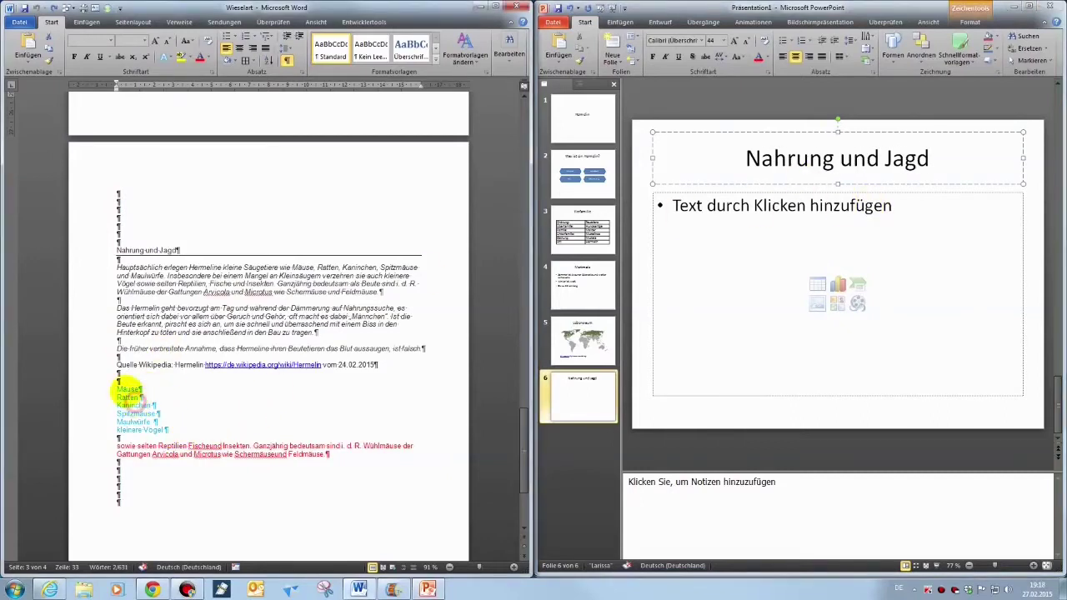
pyautogui.moveTo(117, 389); pyautogui.dragTo(170, 430)
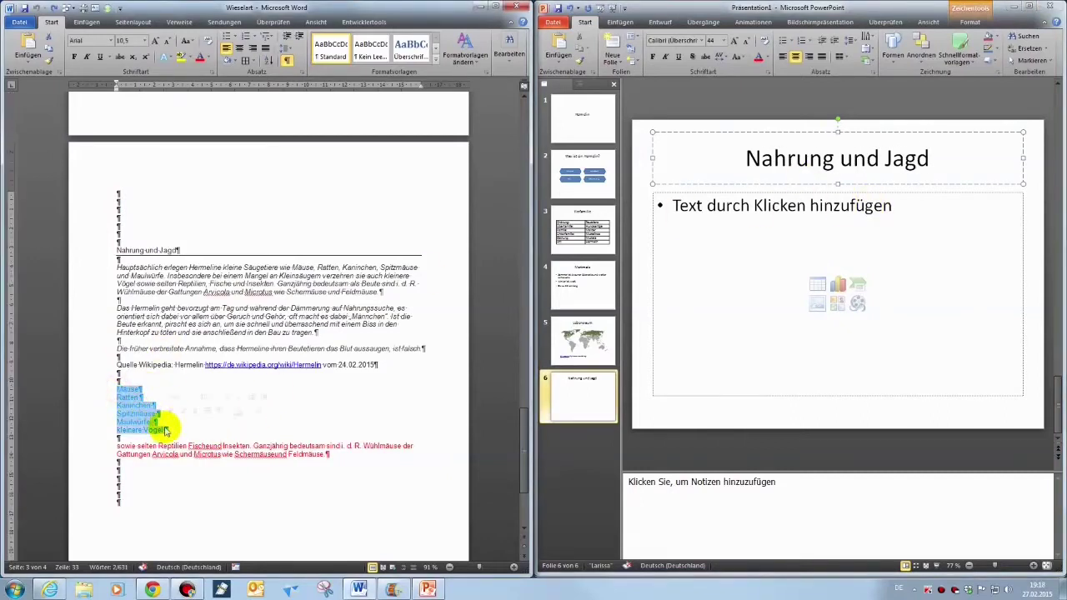
pyautogui.click(691, 205)
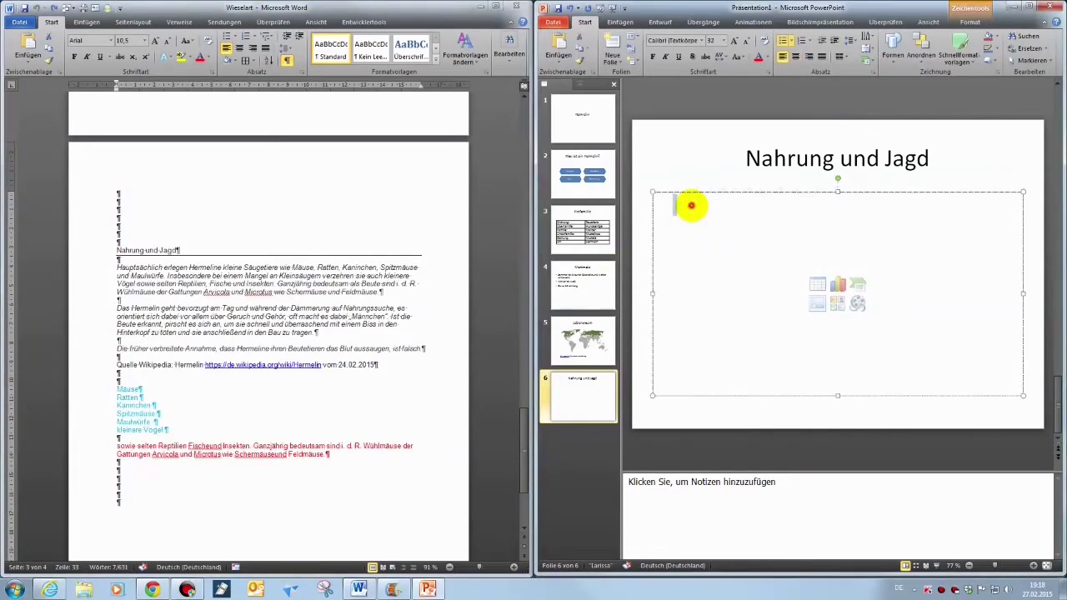
pyautogui.write('Mäuse Ratten Kaninchen Spitzmäuse Maulwürfe. kleinere Vögel')
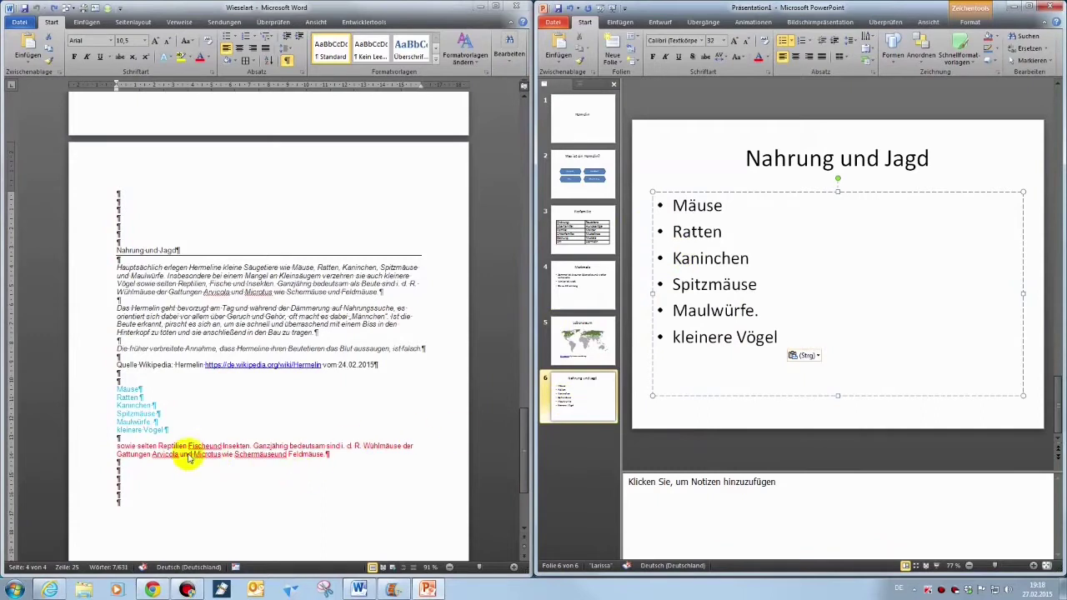
# Paste the red sentence about reptiles and voles into the slide notes
pyautogui.click(133, 451)
pyautogui.moveTo(113, 445); pyautogui.dragTo(306, 455)
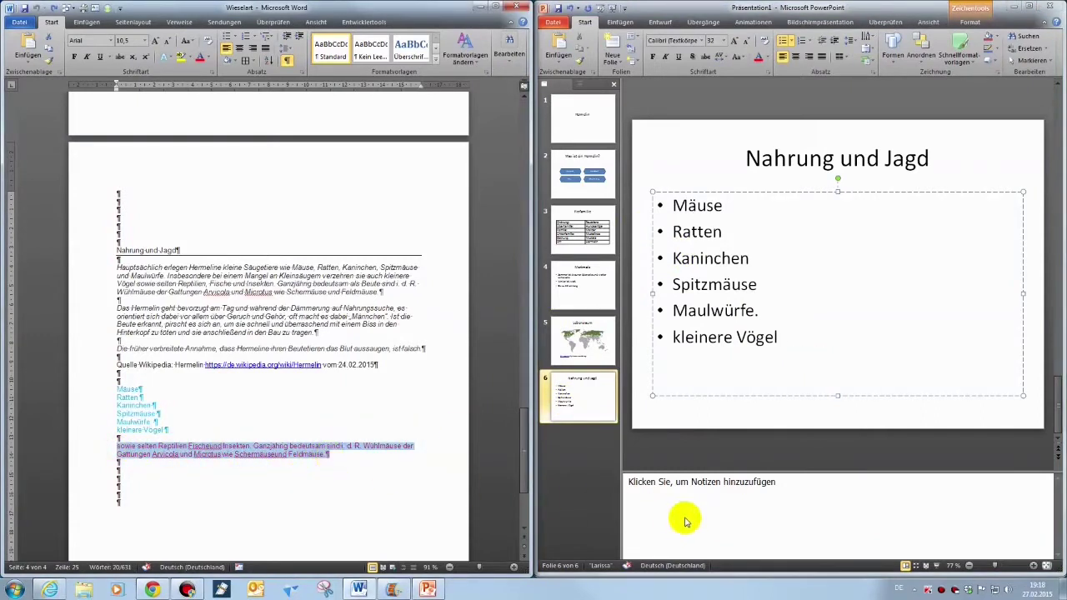
pyautogui.click(671, 484)
pyautogui.write('sowie selten Reptilien Fischeund Insekten. Ganzjährig bedeutsam sind i. d. R. Wühlmäuse der Gattungen Arvicola und Microtus wie Schermäuseund Feldmäuse.')
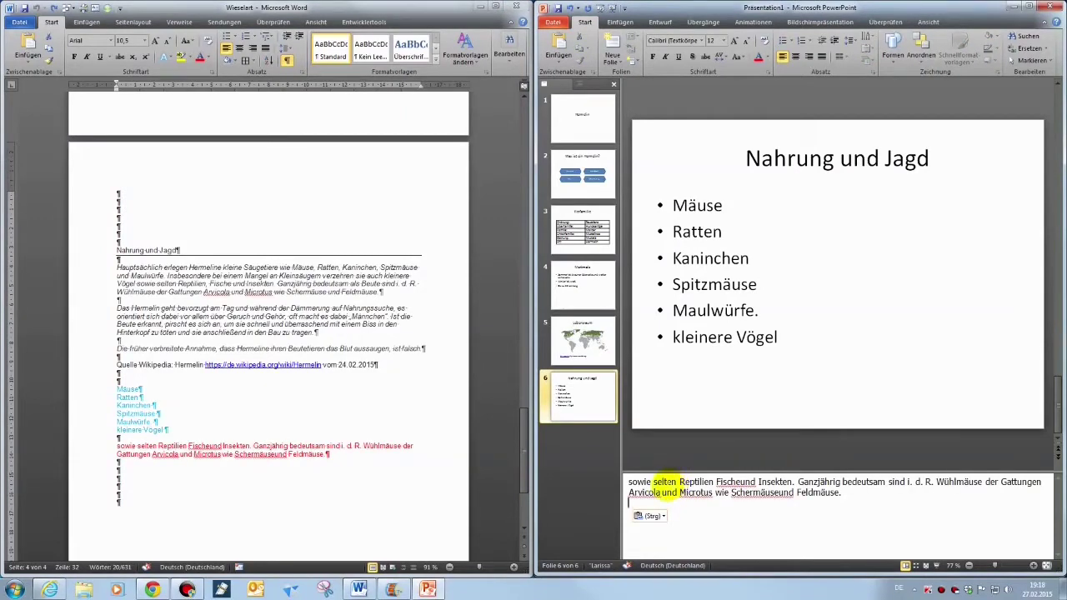
# Review all six slides and maximize the PowerPoint window
pyautogui.click(604, 114)
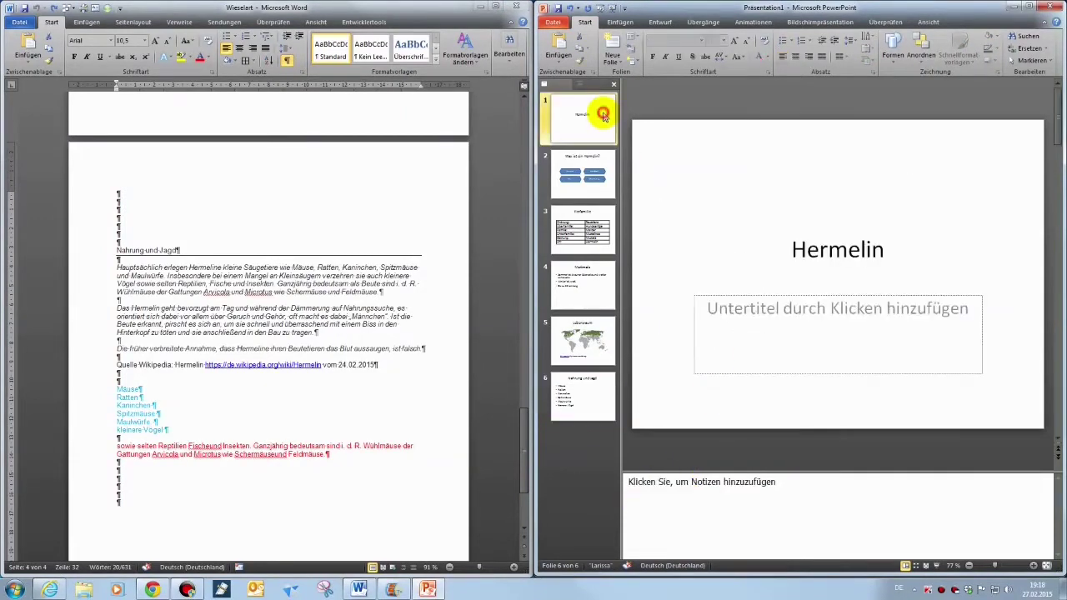
pyautogui.click(601, 182)
pyautogui.click(601, 226)
pyautogui.click(595, 280)
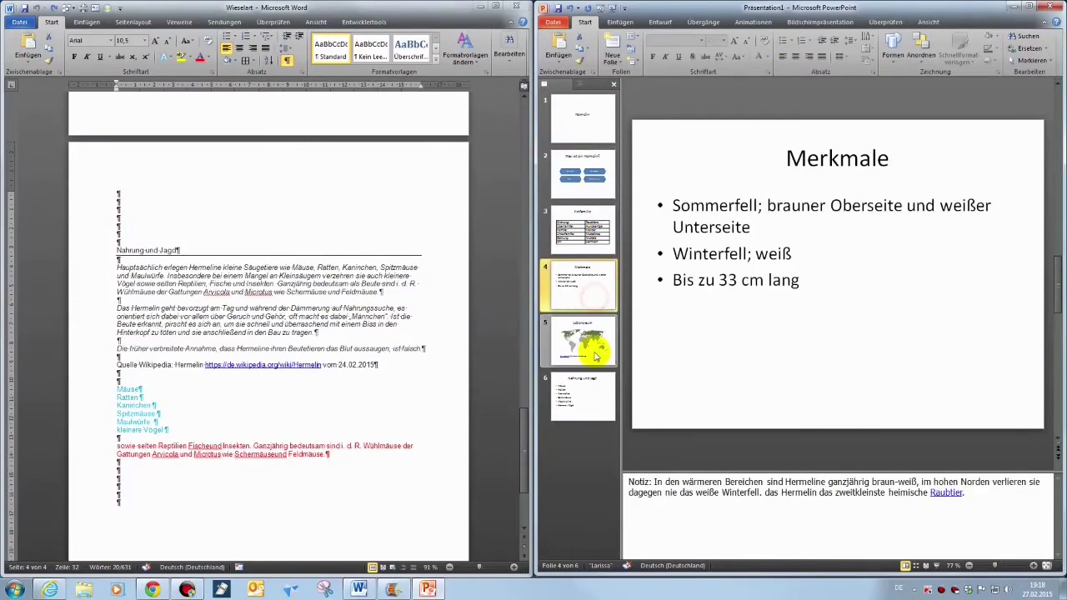
pyautogui.click(595, 333)
pyautogui.click(601, 382)
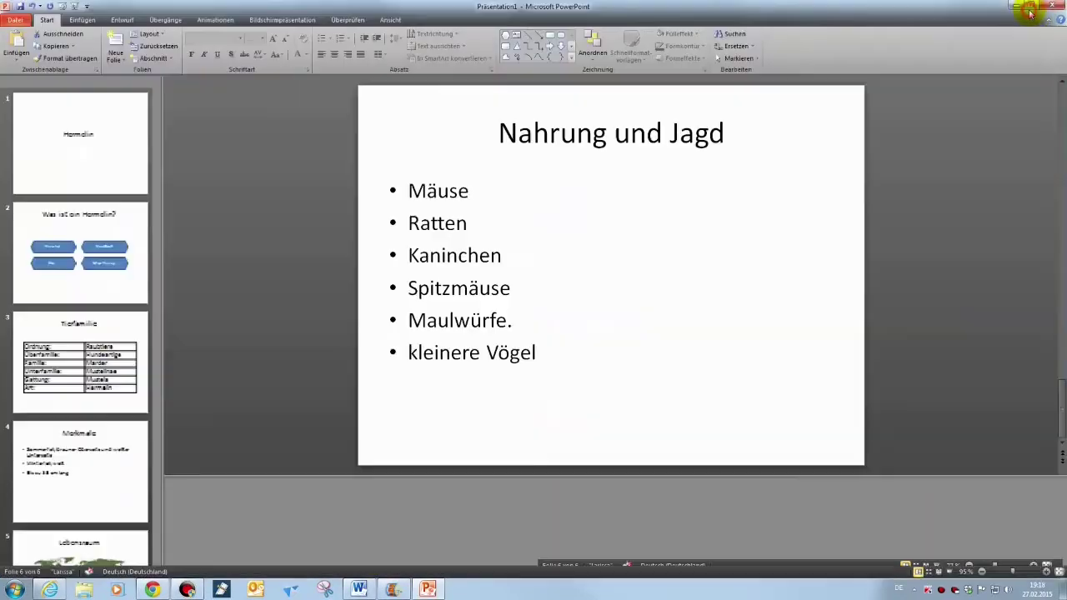
pyautogui.click(1044, 6)
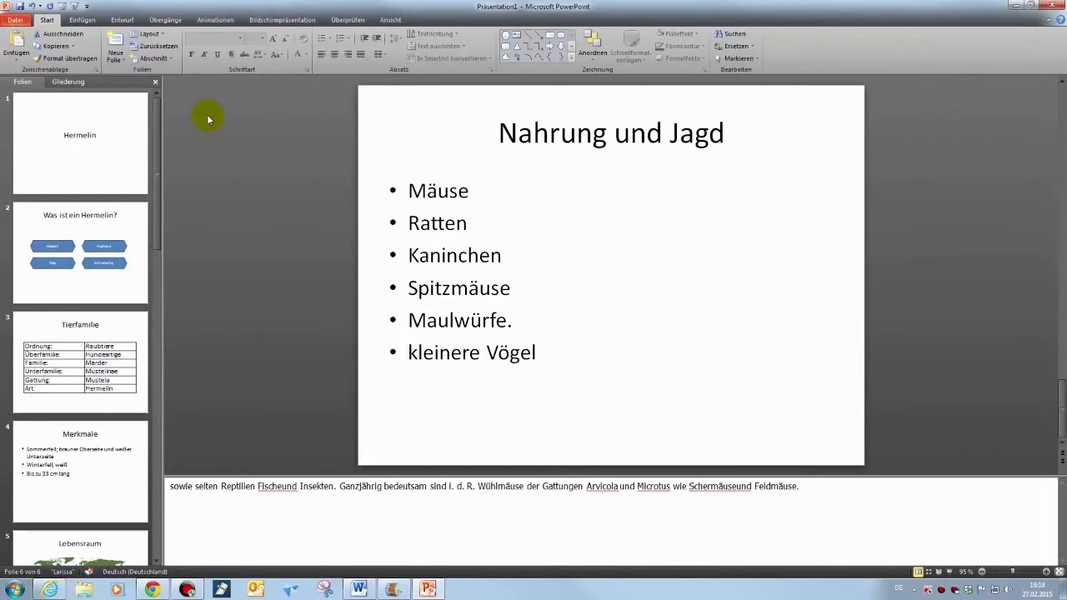
# Try a green theme, then the grey Apotheke theme, checking how the slides look
pyautogui.click(117, 126)
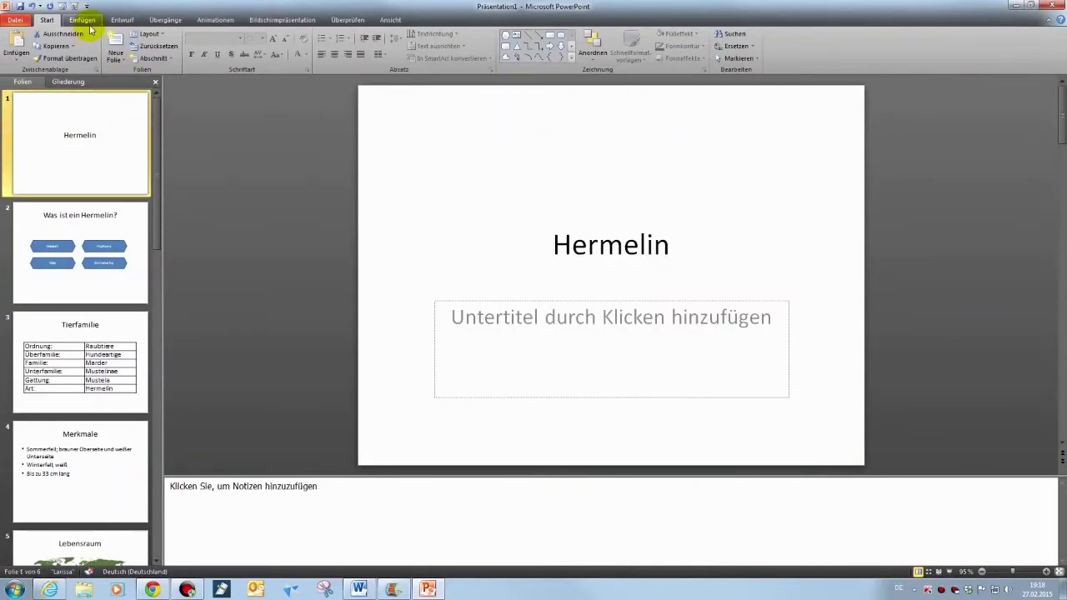
pyautogui.click(83, 19)
pyautogui.click(122, 21)
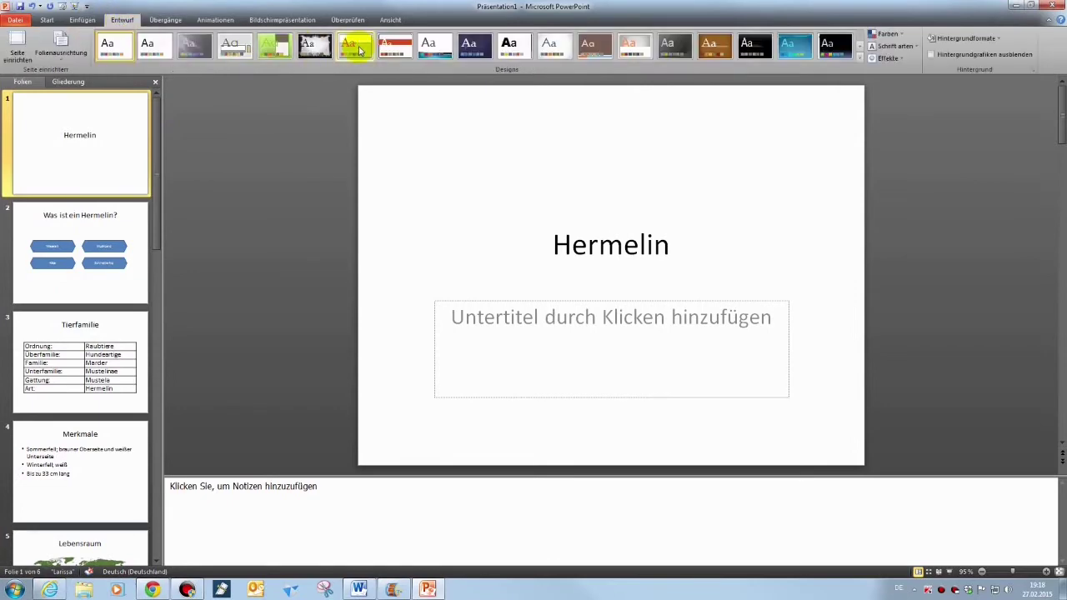
pyautogui.click(860, 56)
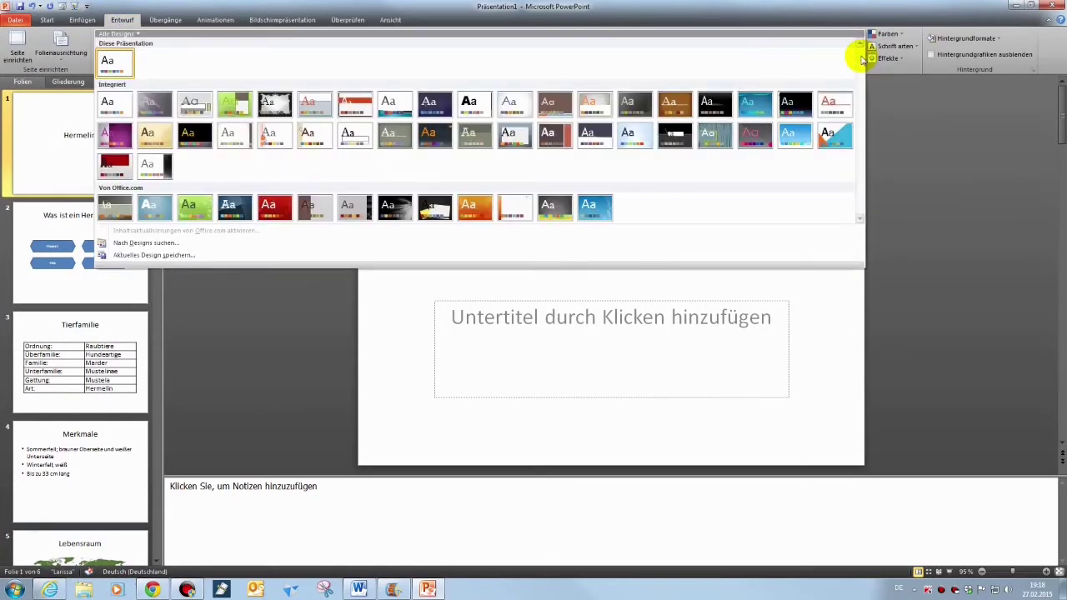
pyautogui.click(234, 105)
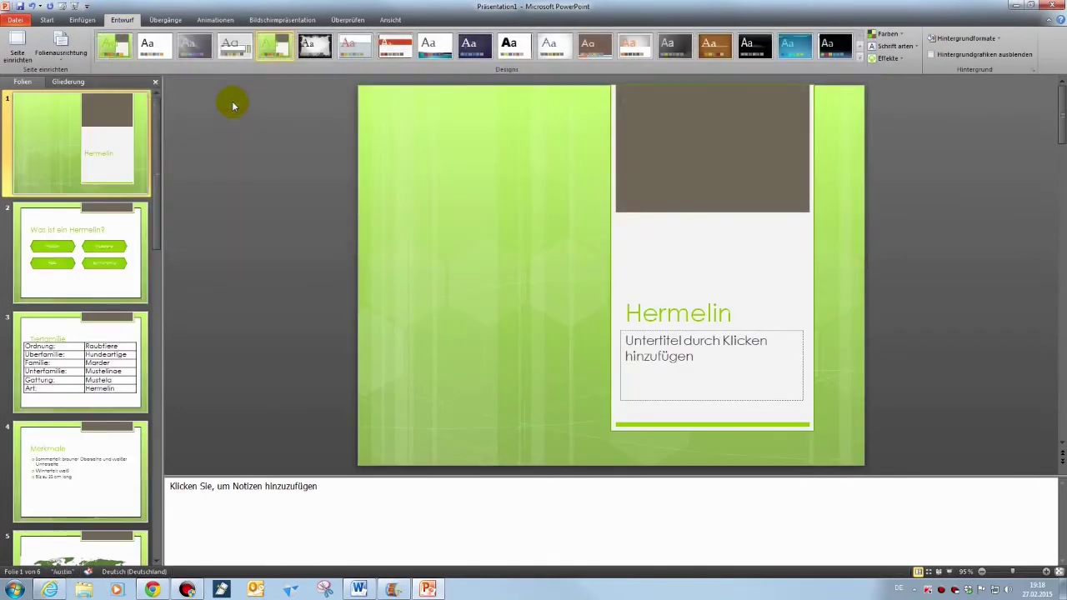
pyautogui.click(236, 45)
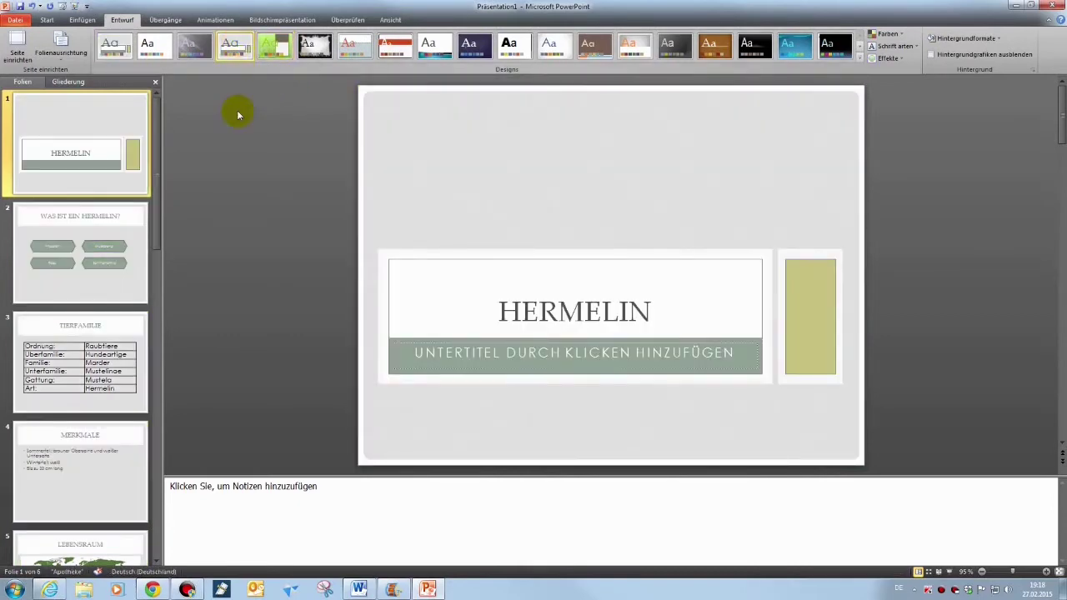
pyautogui.click(109, 330)
pyautogui.click(108, 452)
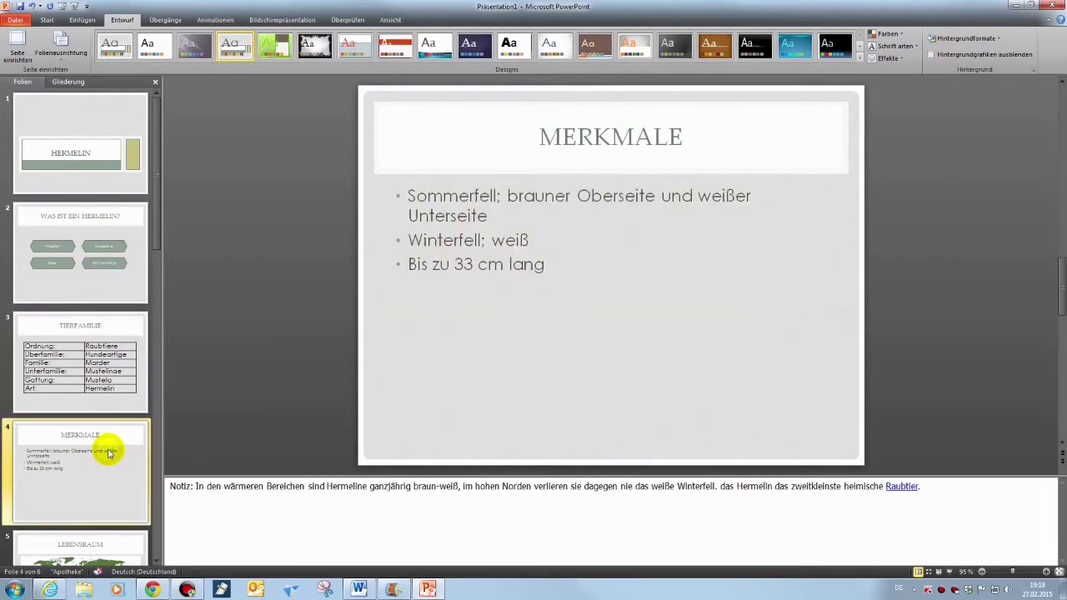
pyautogui.scroll(-2, 125, 498)
pyautogui.click(121, 488)
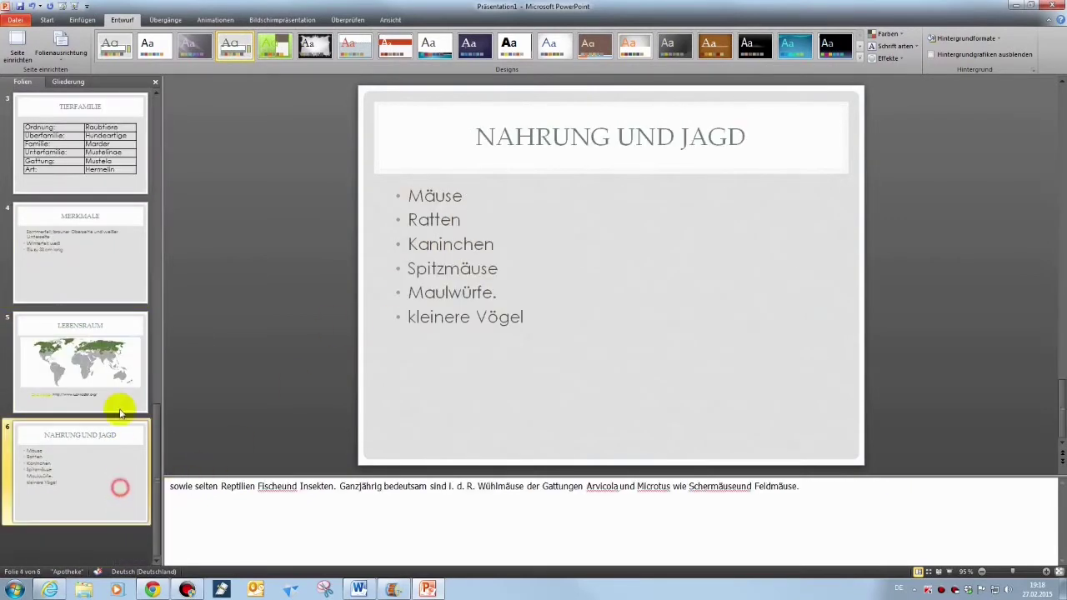
pyautogui.click(111, 368)
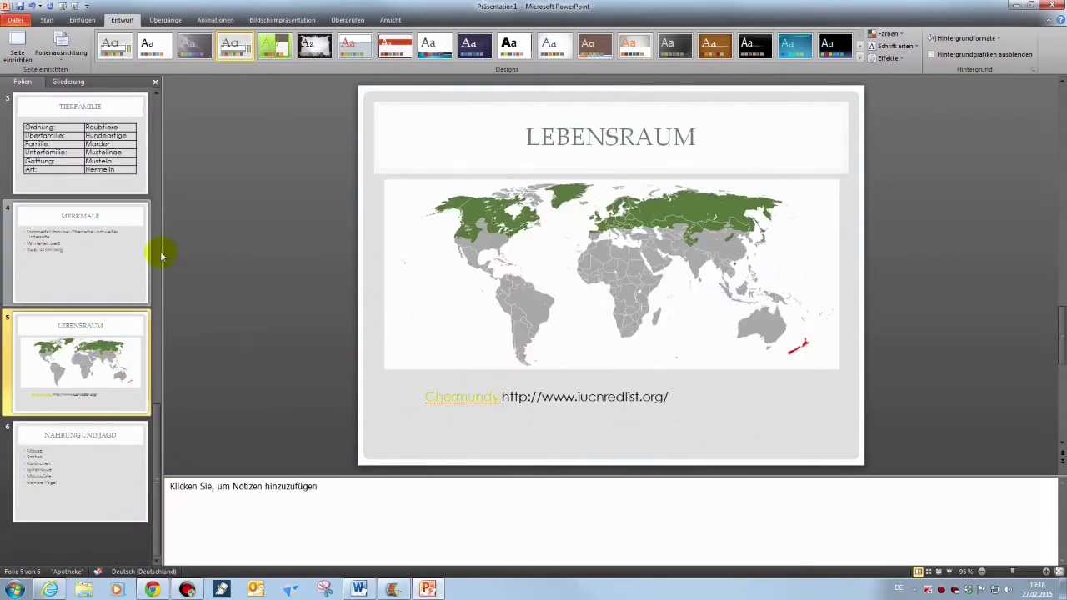
pyautogui.press('Home')
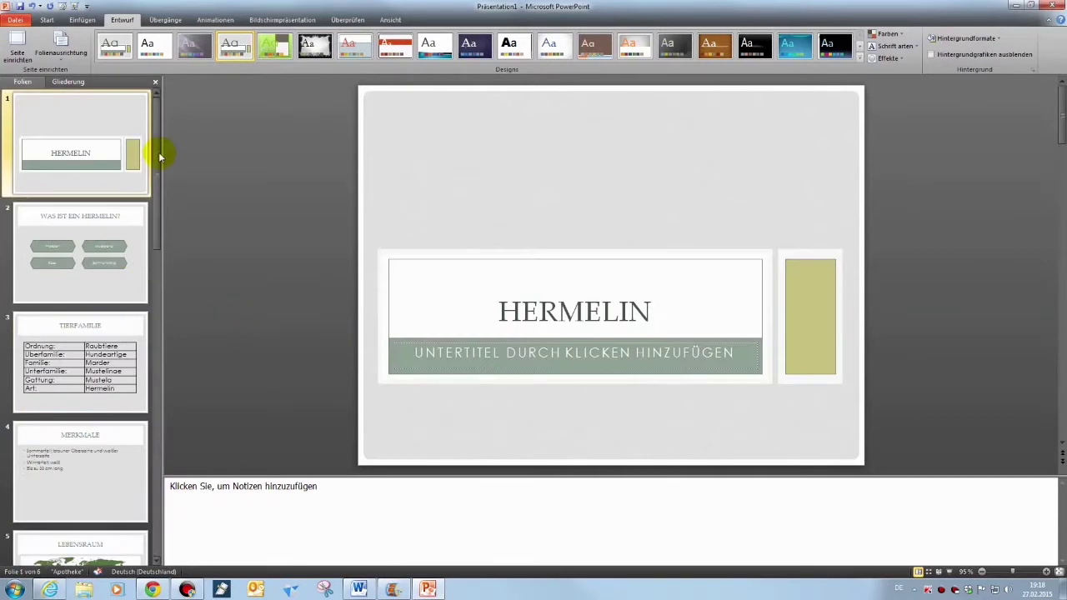
# Try dark grey, red-teal, Couture and Ganymed themes, then settle on the green butterfly Spring theme
pyautogui.click(191, 43)
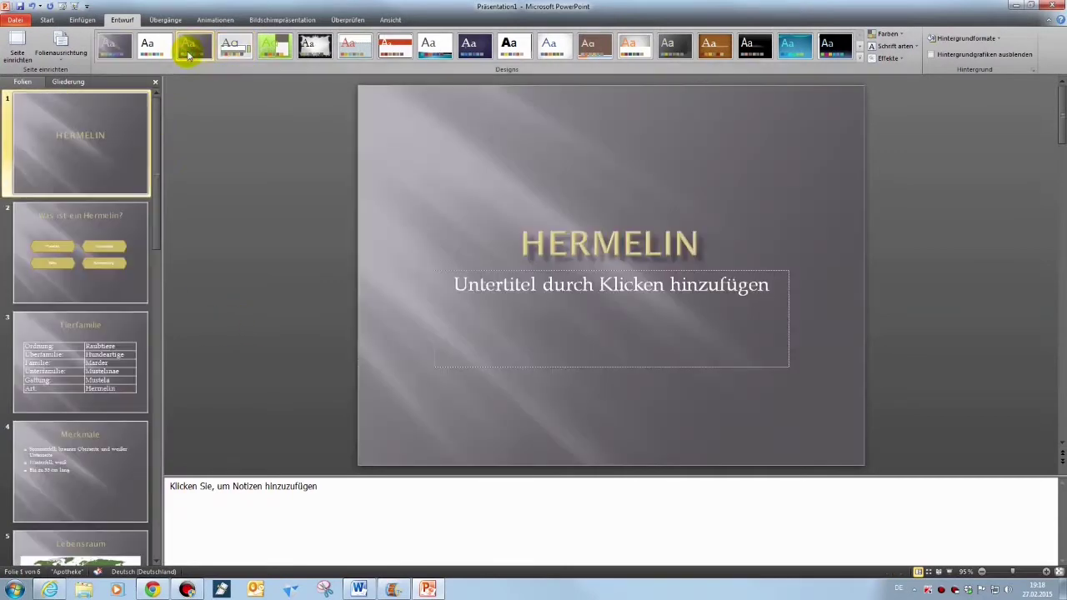
pyautogui.click(352, 45)
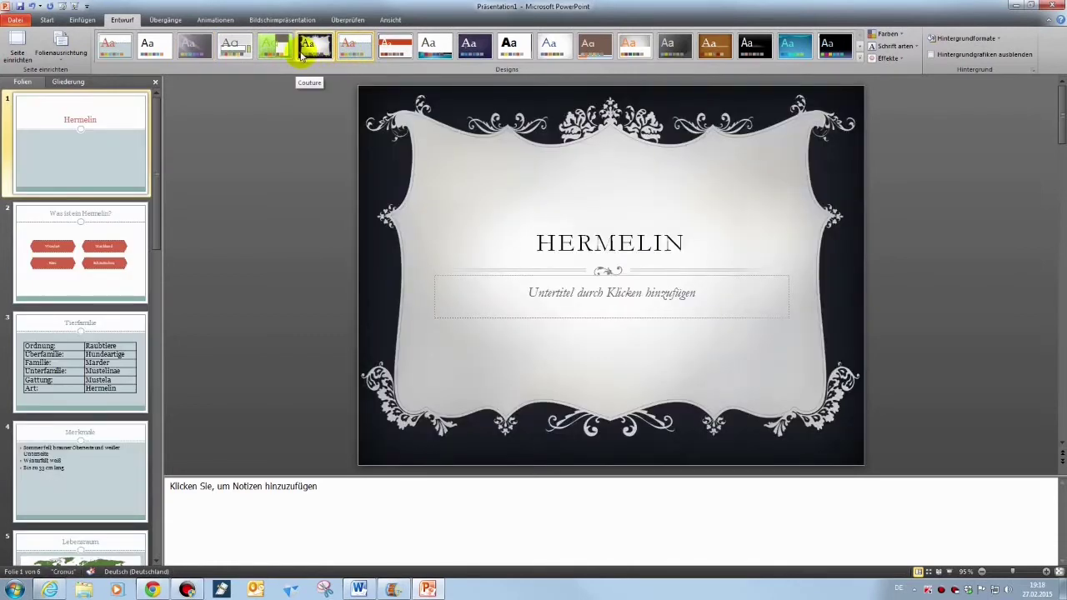
pyautogui.click(302, 54)
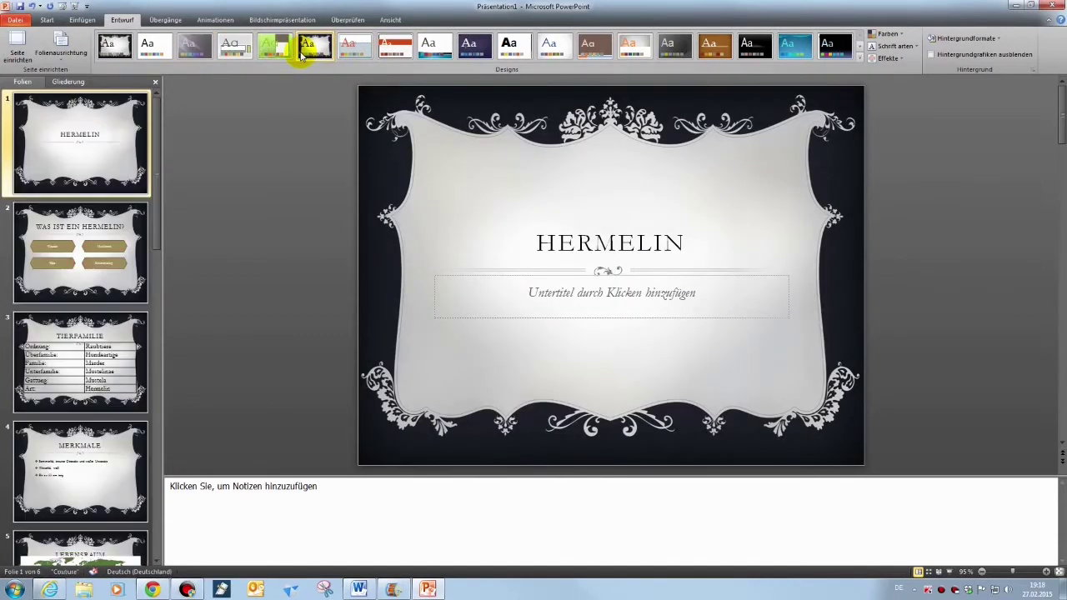
pyautogui.click(643, 50)
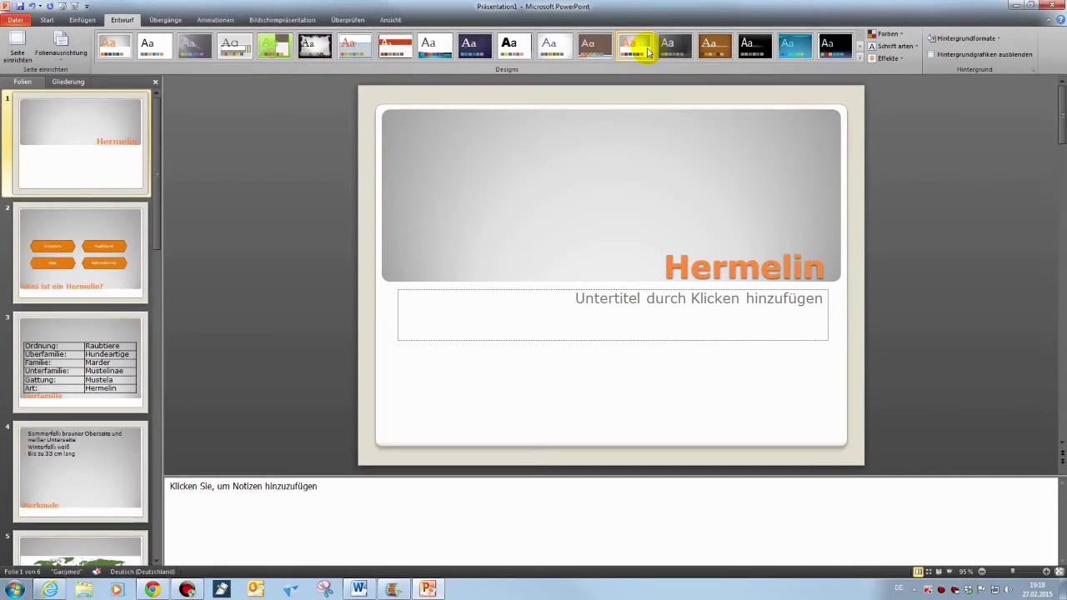
pyautogui.click(858, 58)
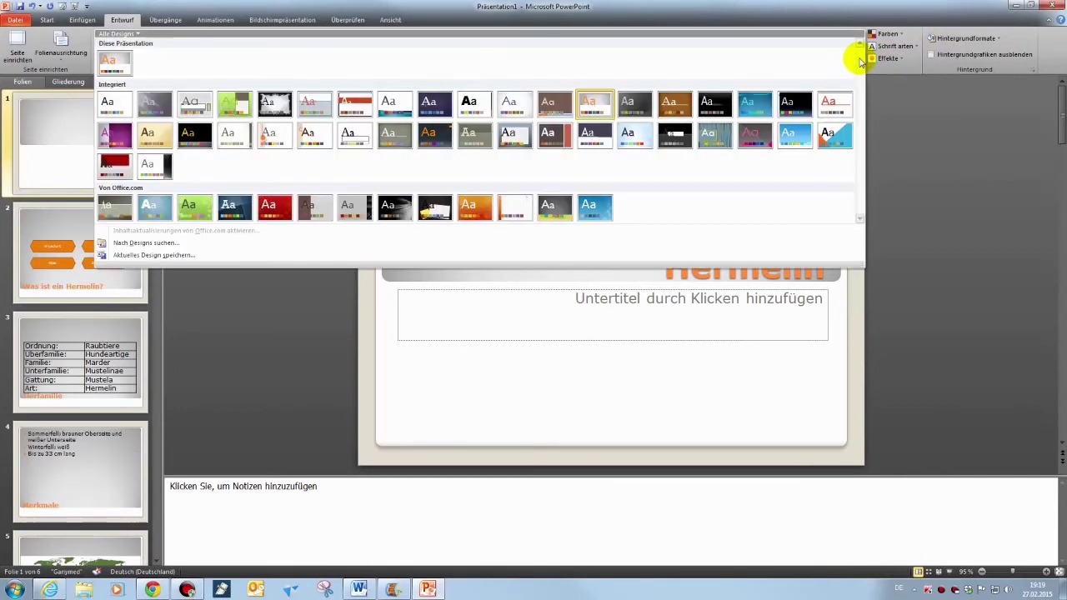
pyautogui.click(208, 209)
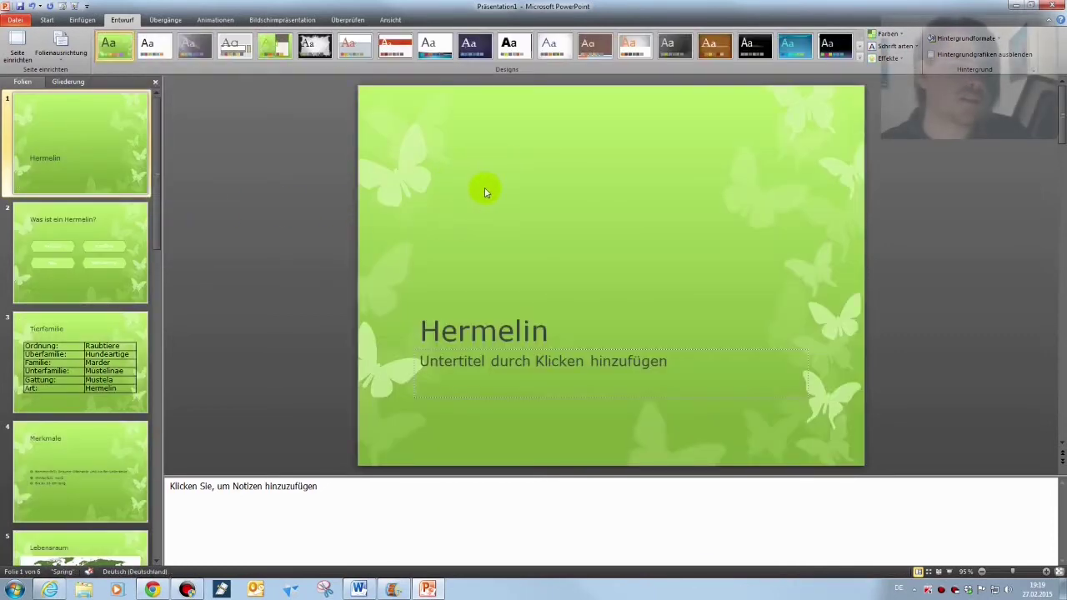
# Frame the Lebensraum slide's world map with a black picture border
pyautogui.click(121, 230)
pyautogui.click(123, 322)
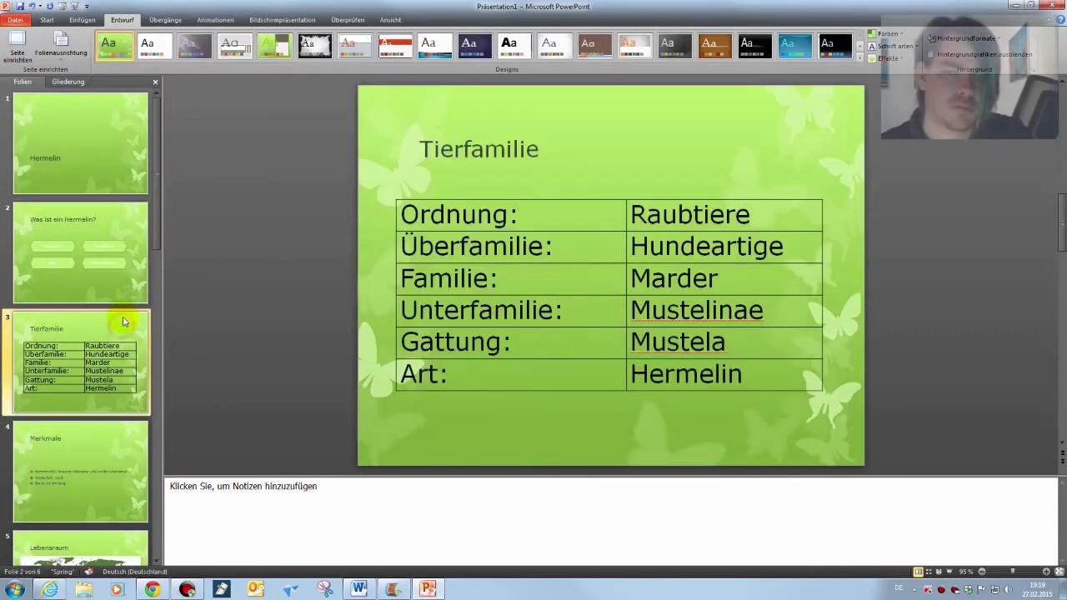
pyautogui.click(90, 439)
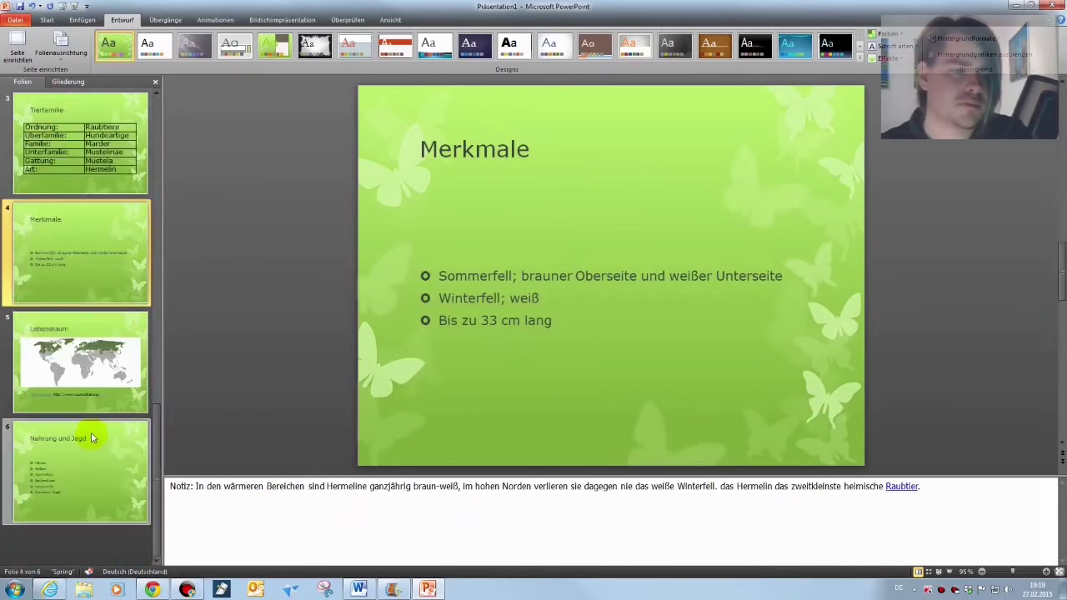
pyautogui.click(92, 403)
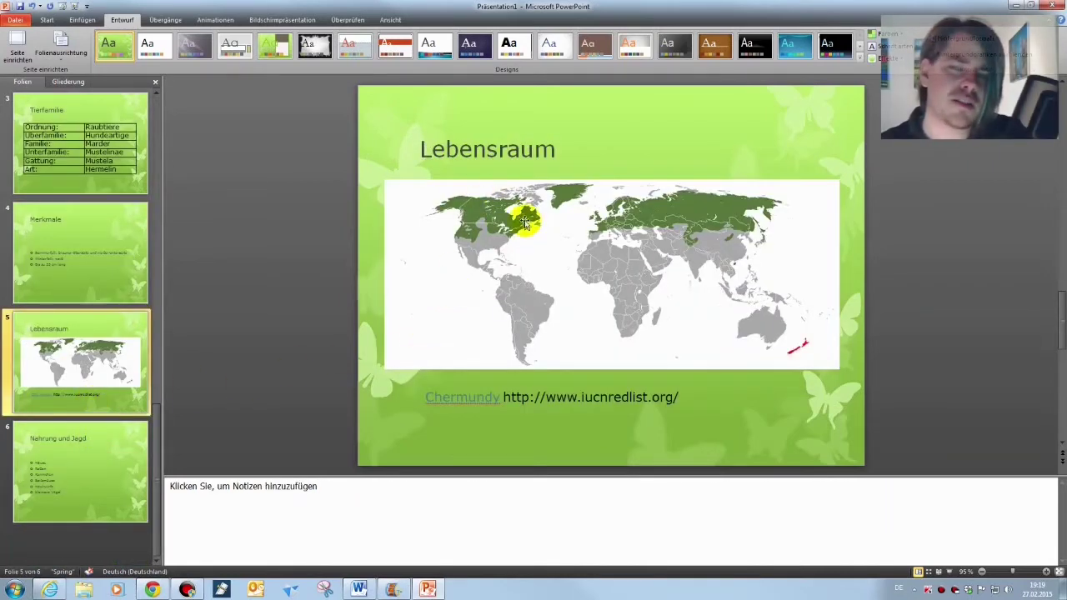
pyautogui.click(449, 257)
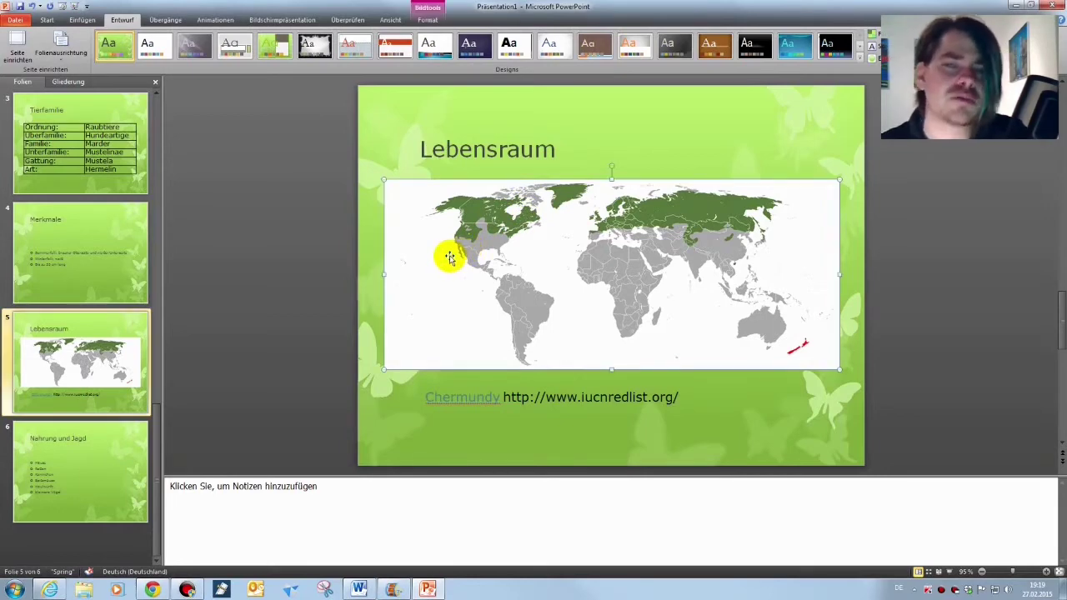
pyautogui.click(427, 19)
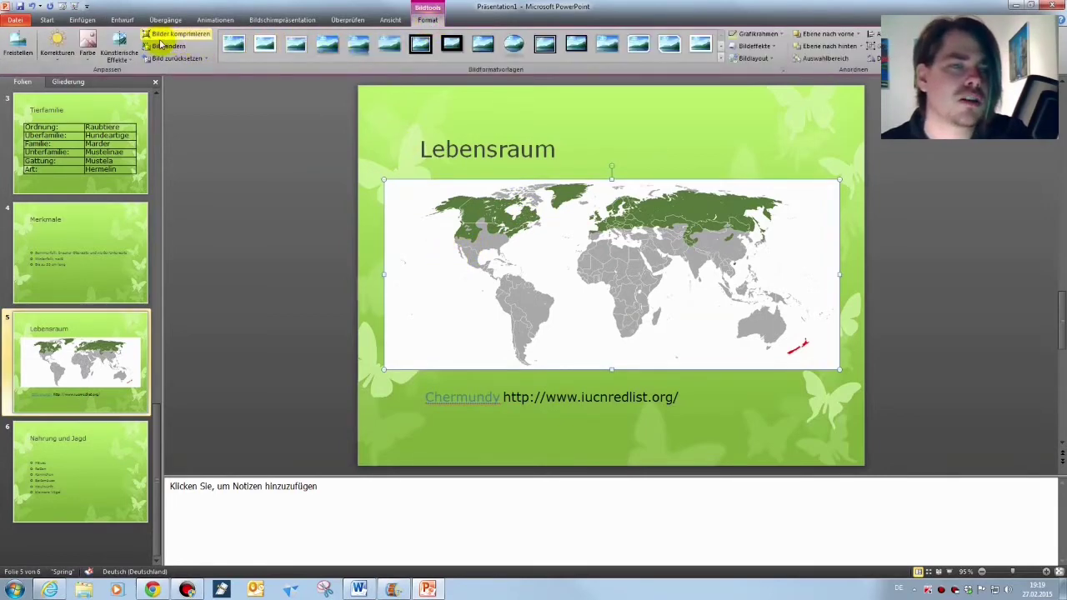
pyautogui.click(778, 35)
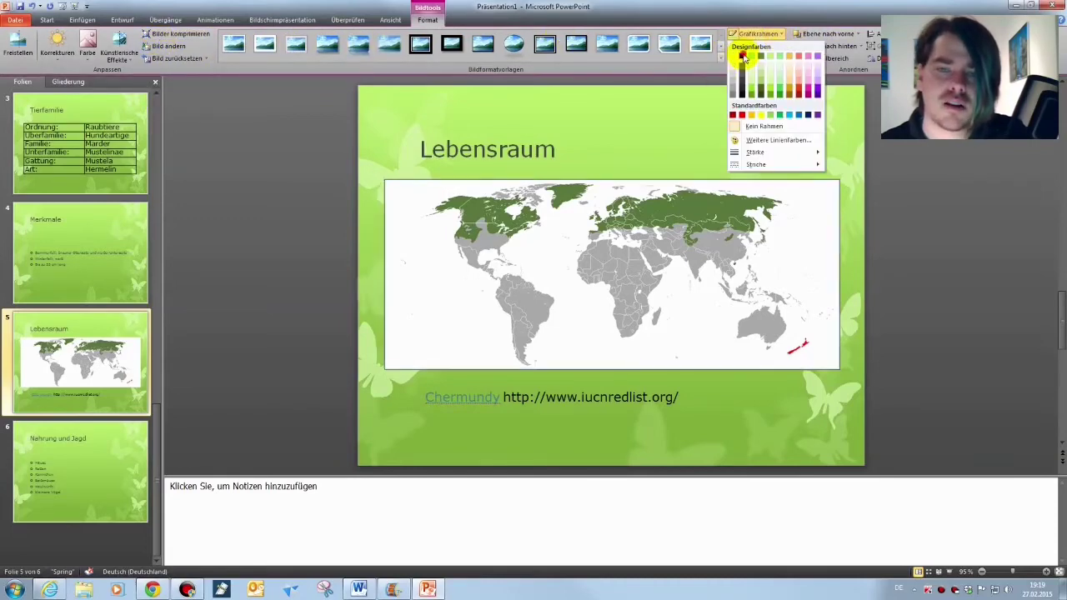
pyautogui.click(741, 55)
pyautogui.click(917, 142)
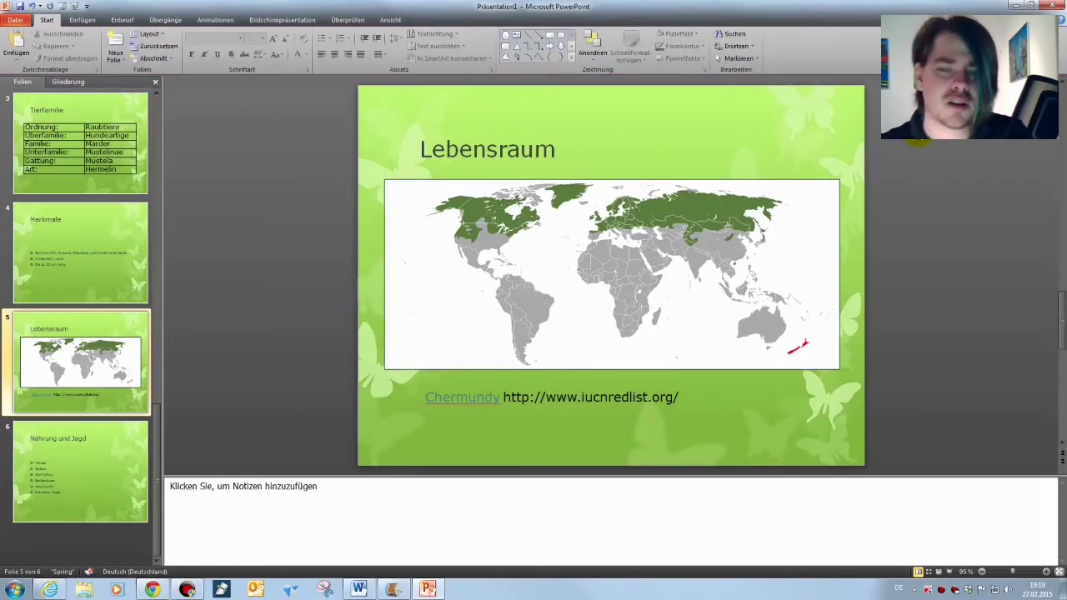
pyautogui.click(825, 264)
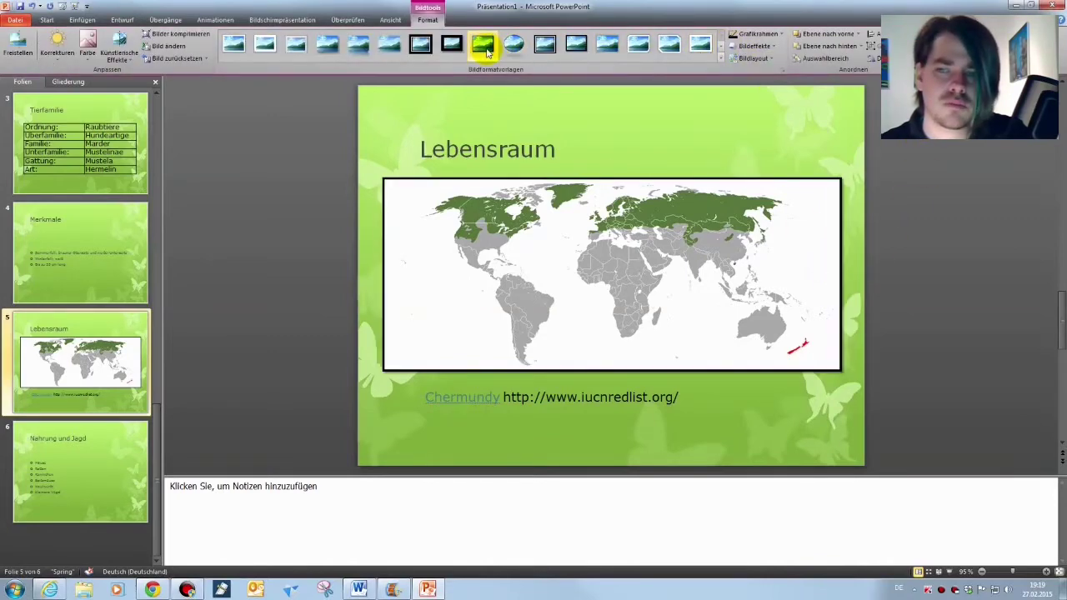
pyautogui.click(901, 333)
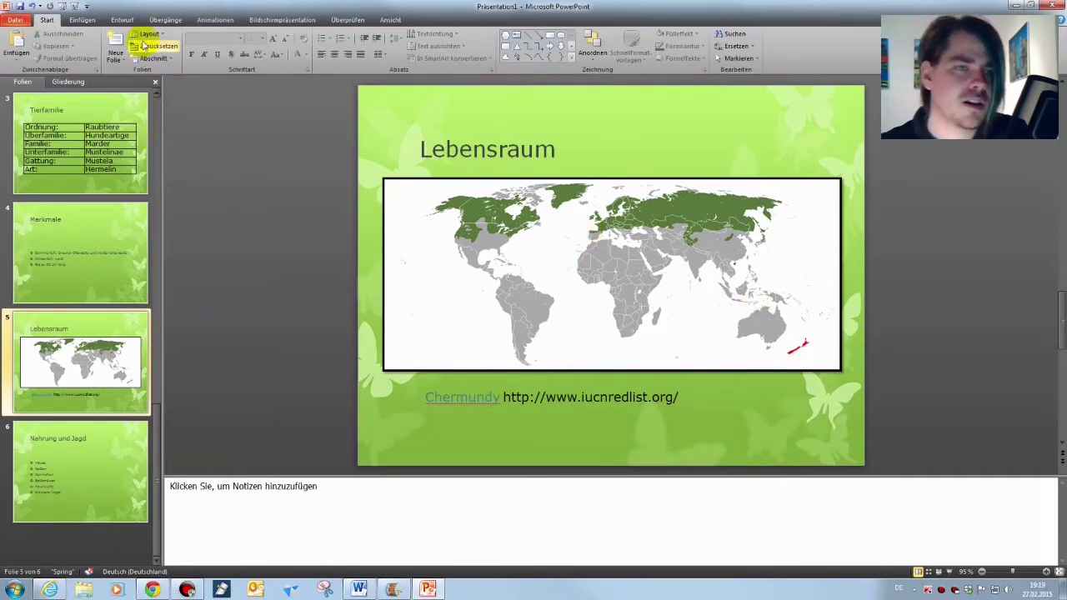
pyautogui.click(129, 20)
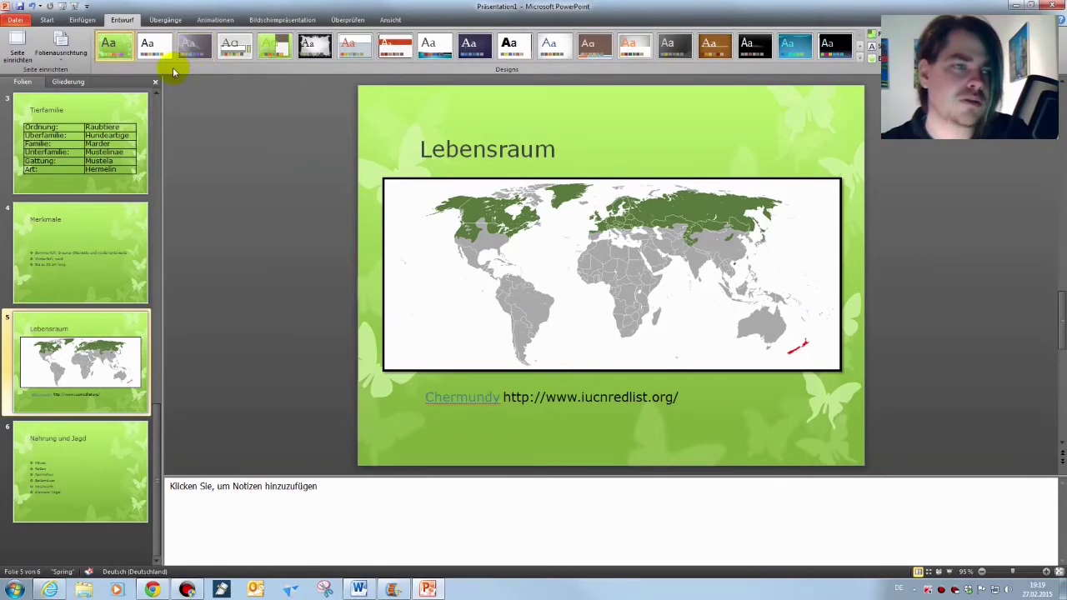
# Try the 16:9 widescreen slide size, then undo it to keep the original format
pyautogui.click(15, 48)
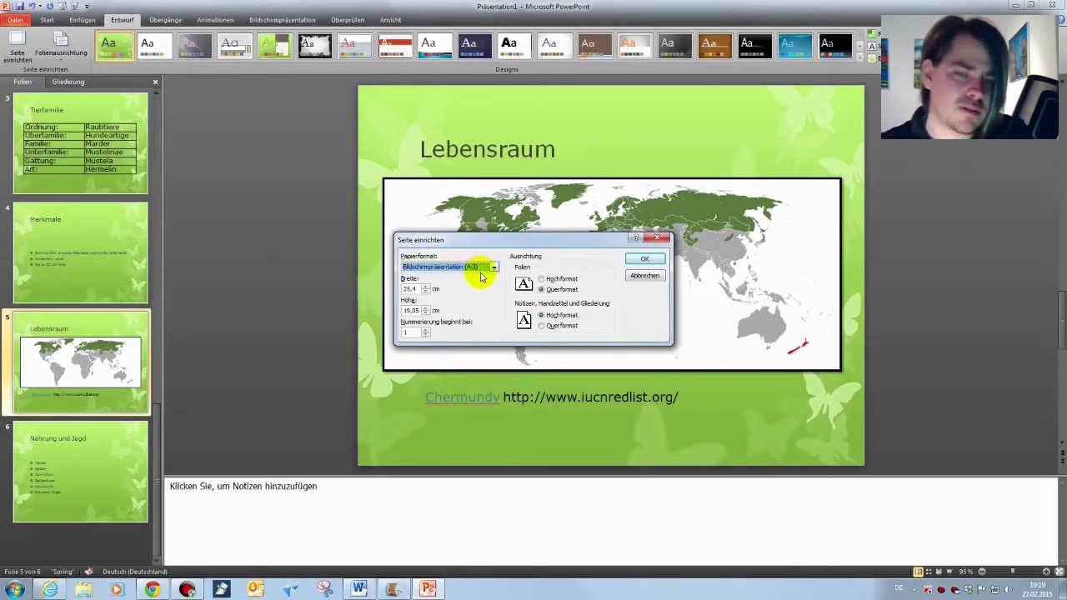
pyautogui.click(489, 268)
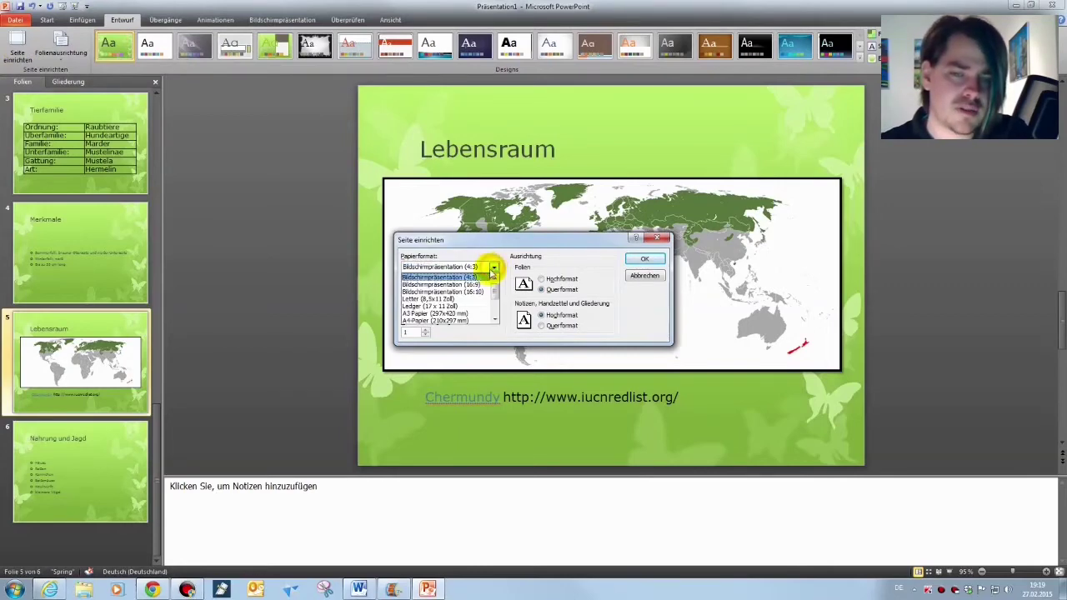
pyautogui.click(481, 284)
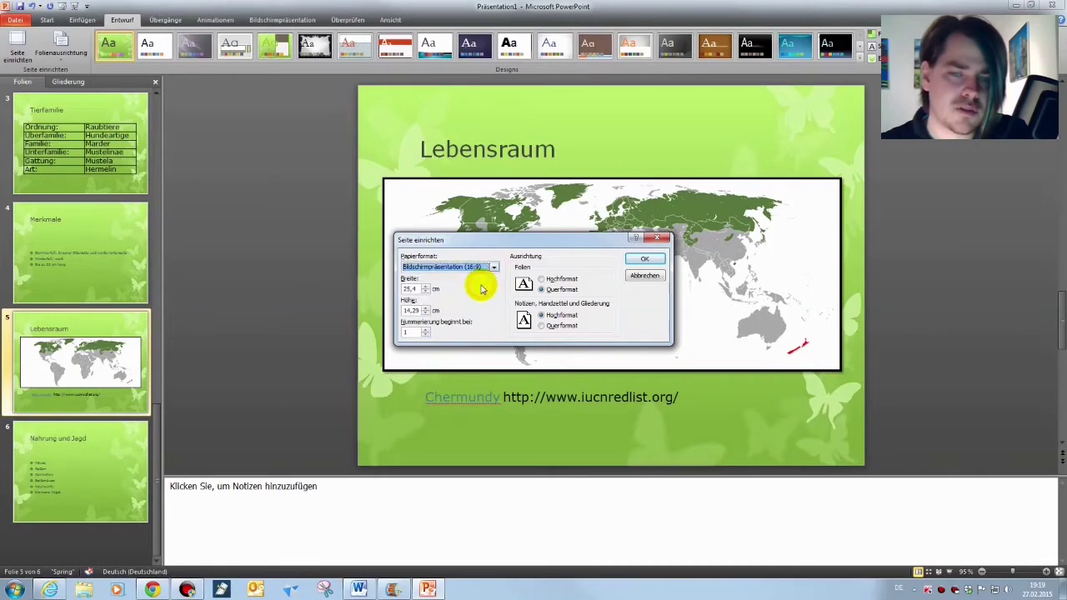
pyautogui.click(642, 259)
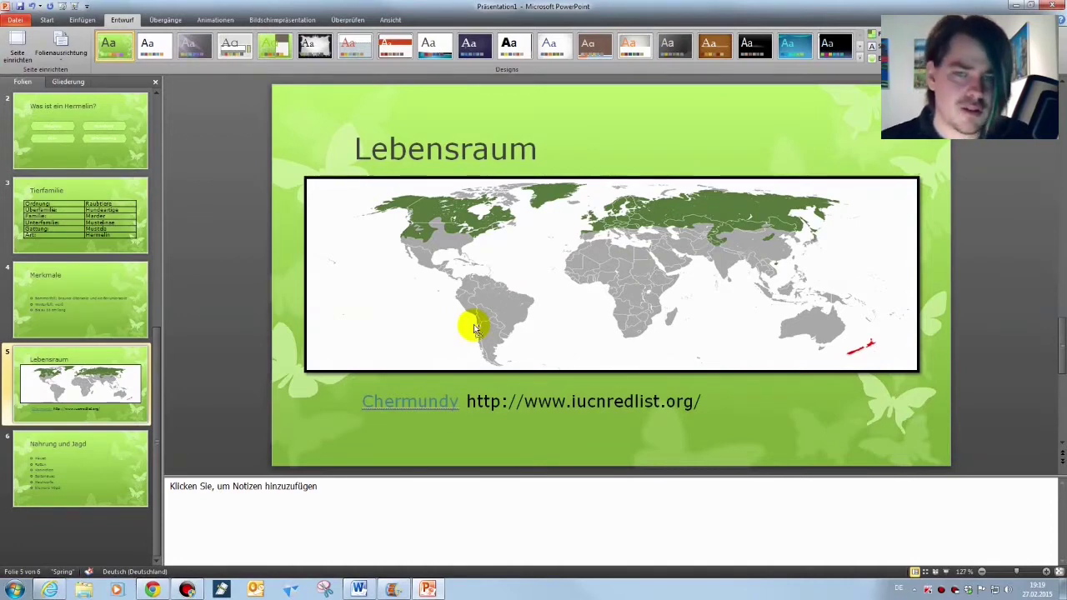
pyautogui.hotkey('ctrl', 'z')
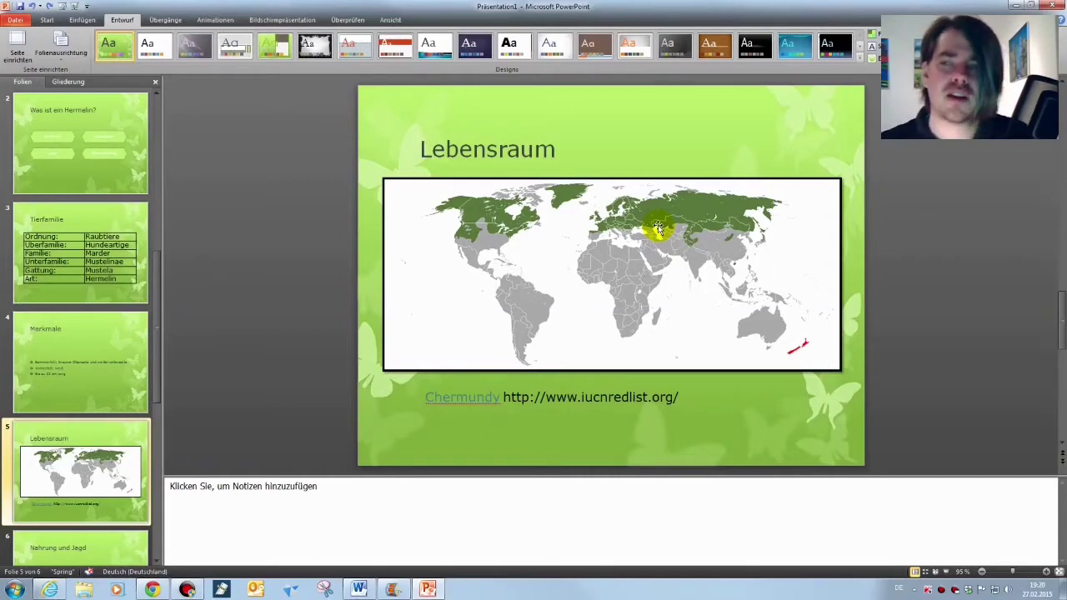
# Preview the Schnitt, Verblassen, Schieben, Wischen, Teilen and Anzeigen transitions on the slide
pyautogui.click(167, 20)
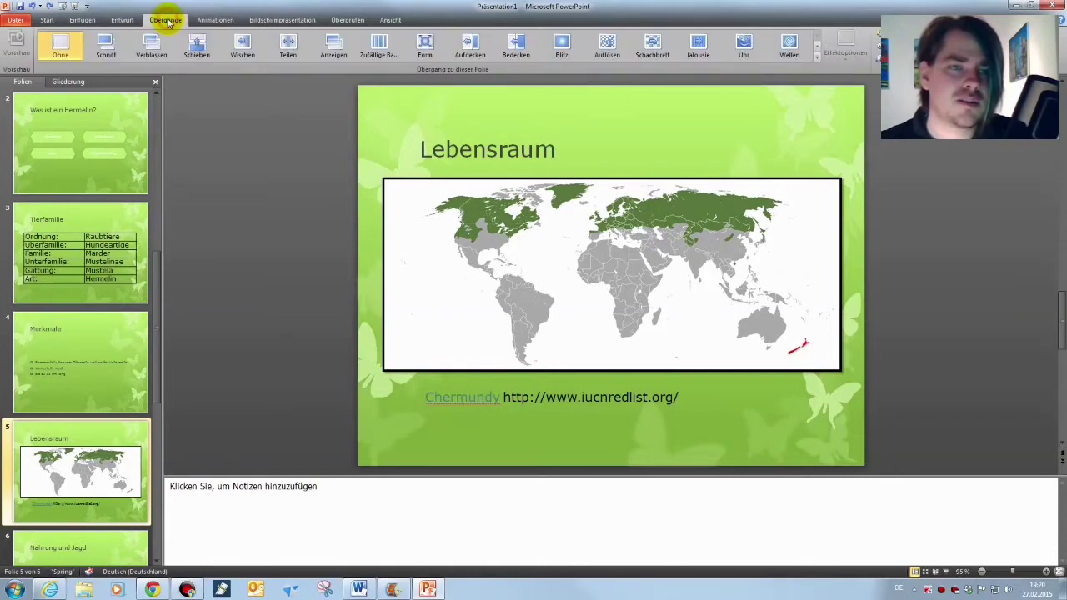
pyautogui.click(106, 48)
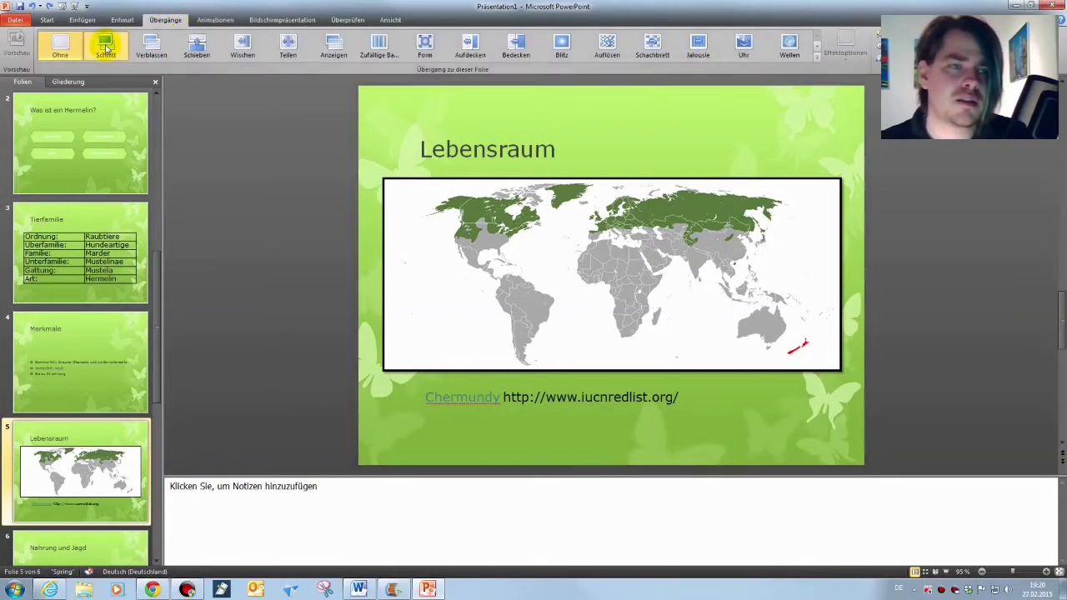
pyautogui.click(152, 48)
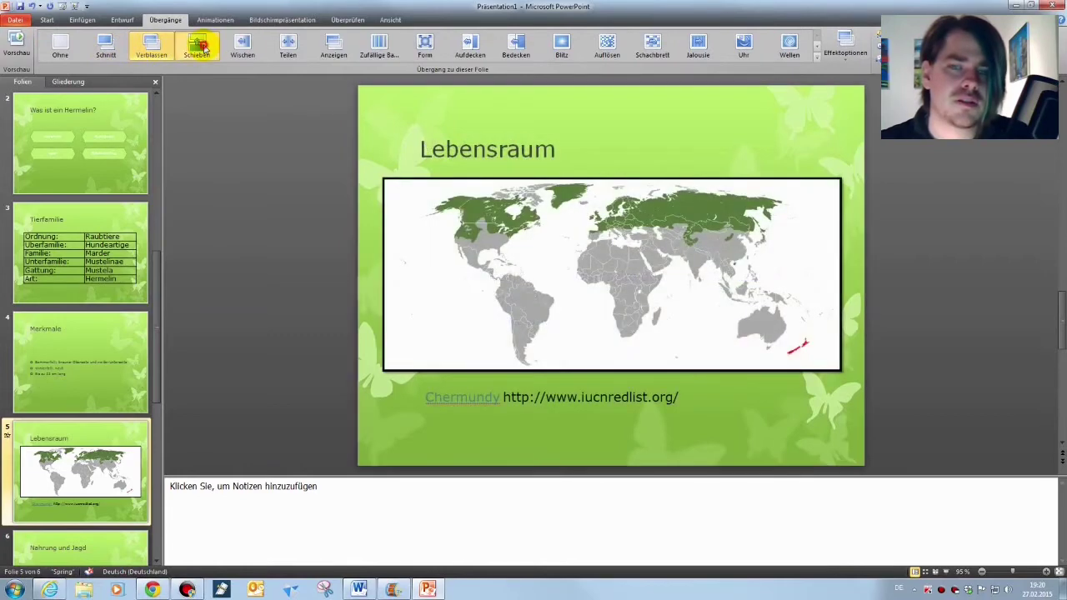
pyautogui.click(200, 48)
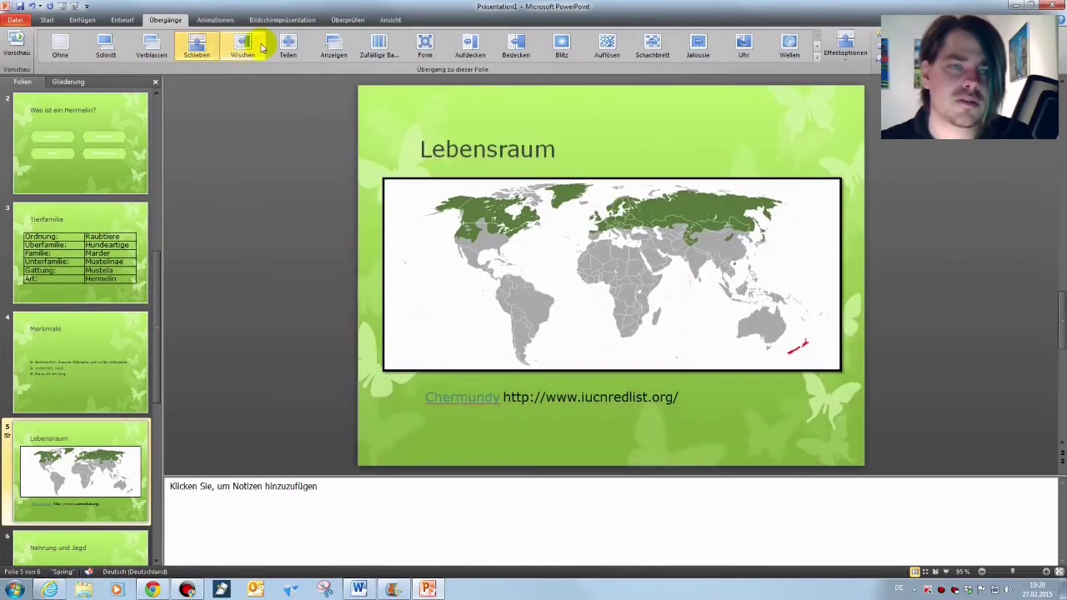
pyautogui.click(244, 48)
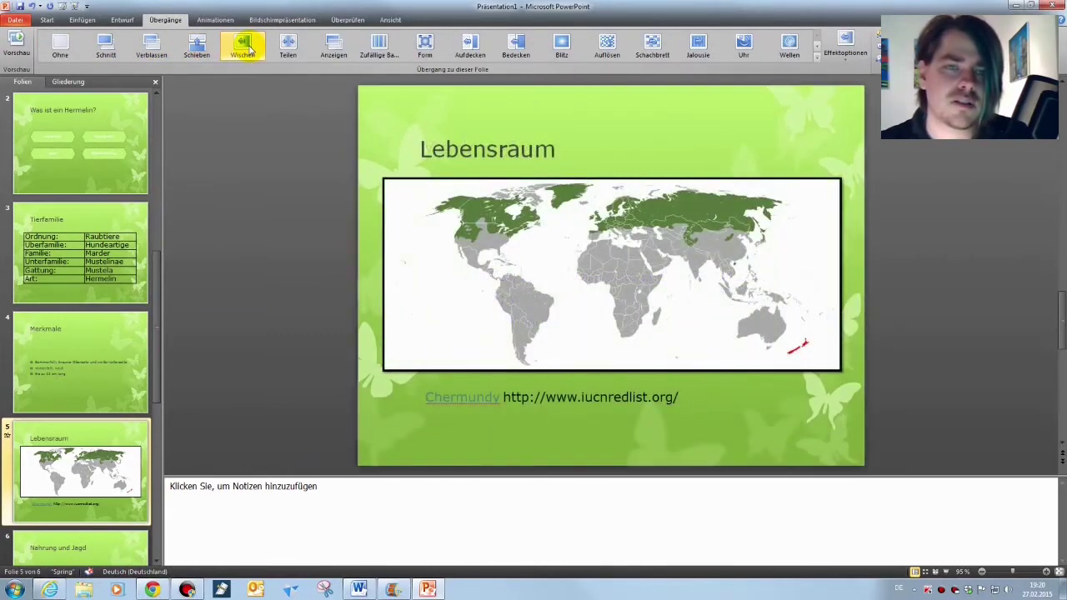
pyautogui.click(299, 48)
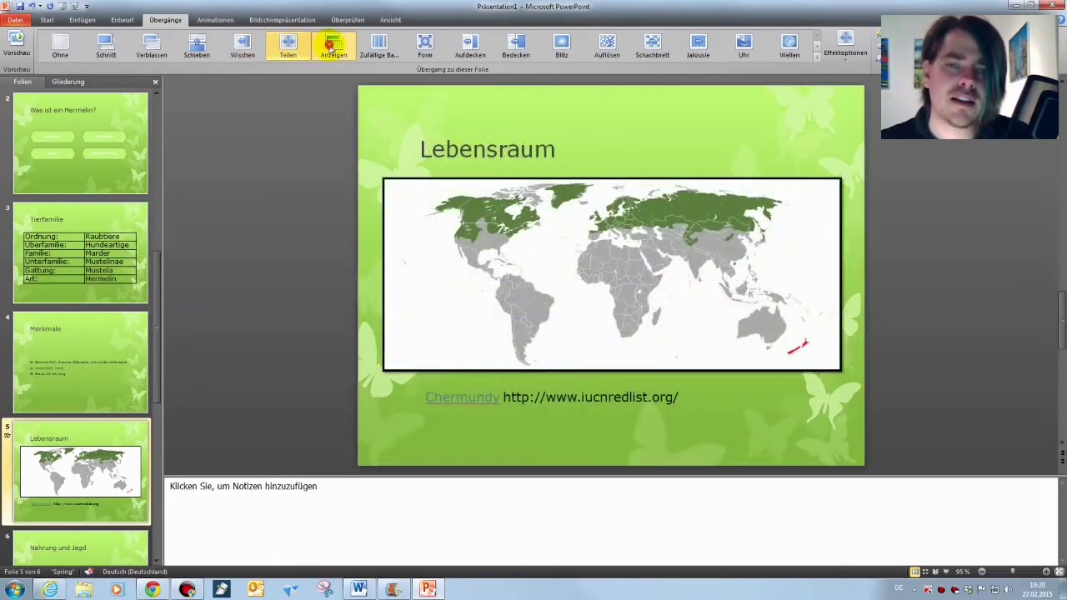
pyautogui.click(331, 48)
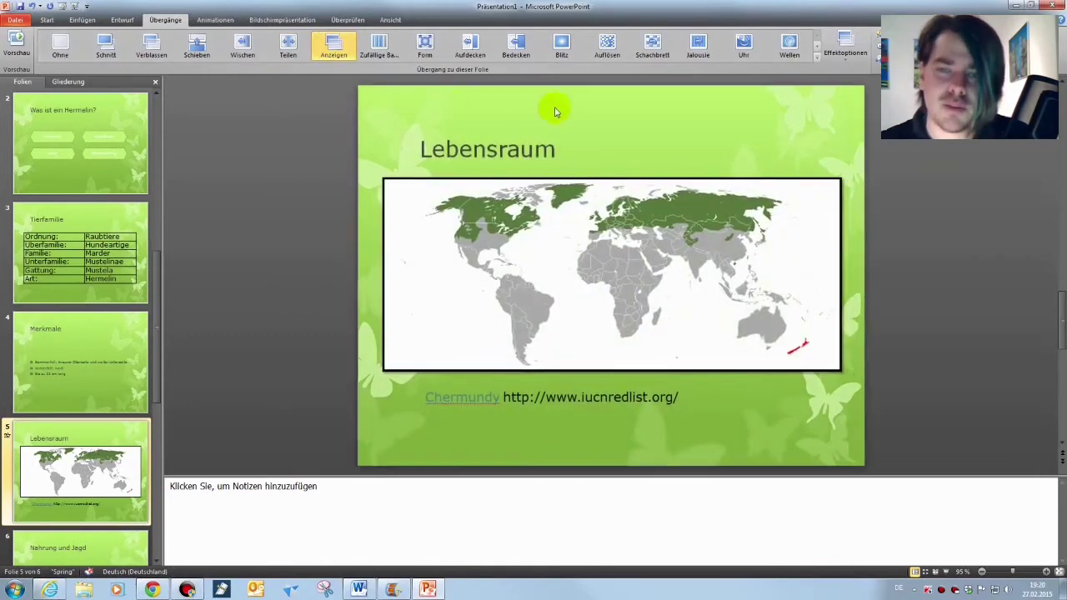
# Try Form, Glitzern and Fenster, settle on Orbit, and go to slide 2
pyautogui.click(425, 42)
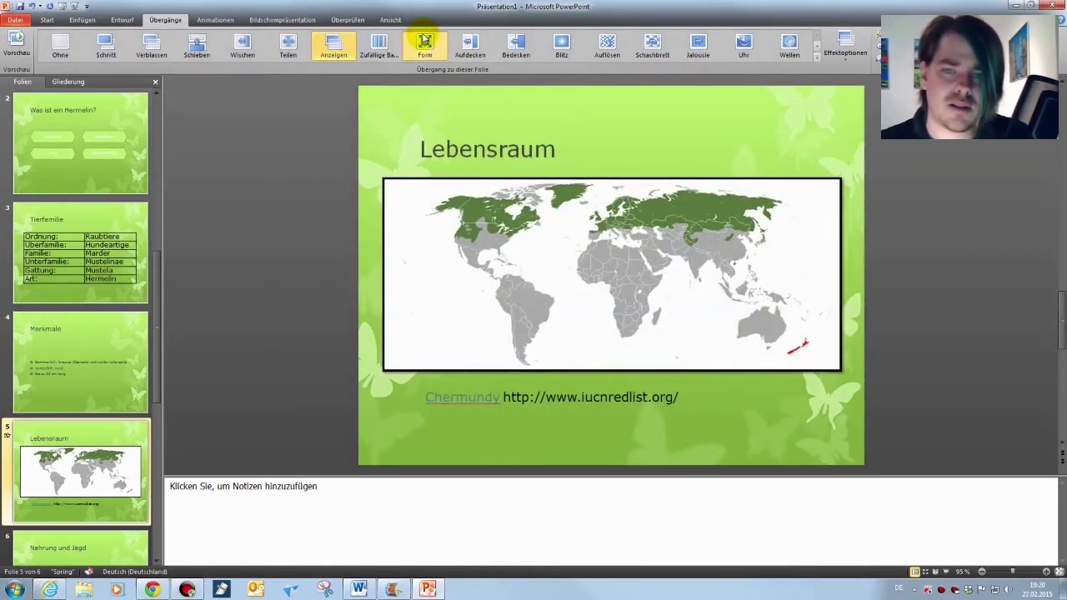
pyautogui.click(817, 58)
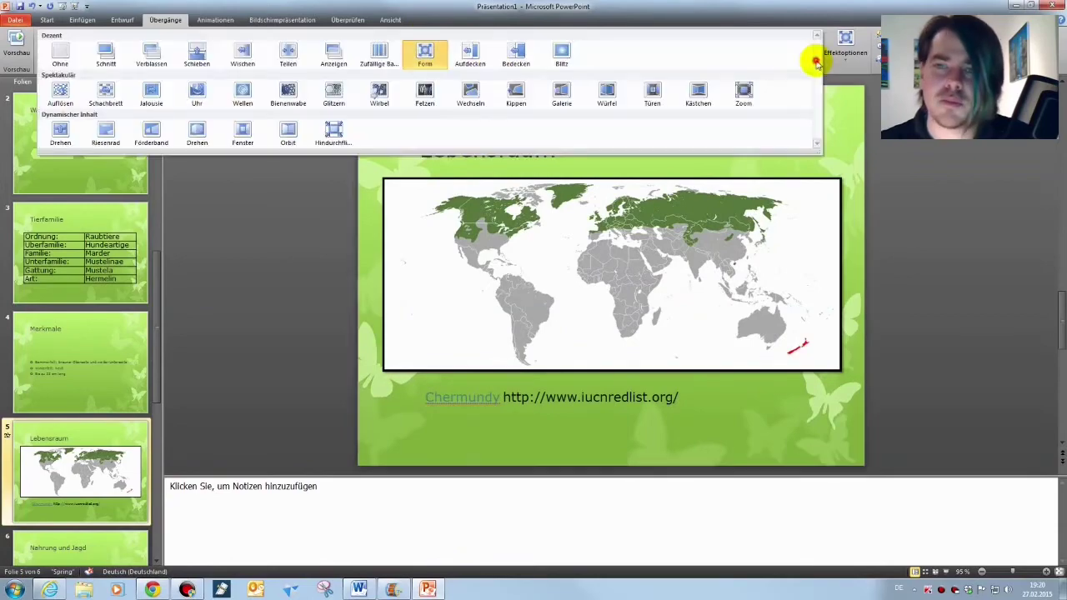
pyautogui.click(335, 94)
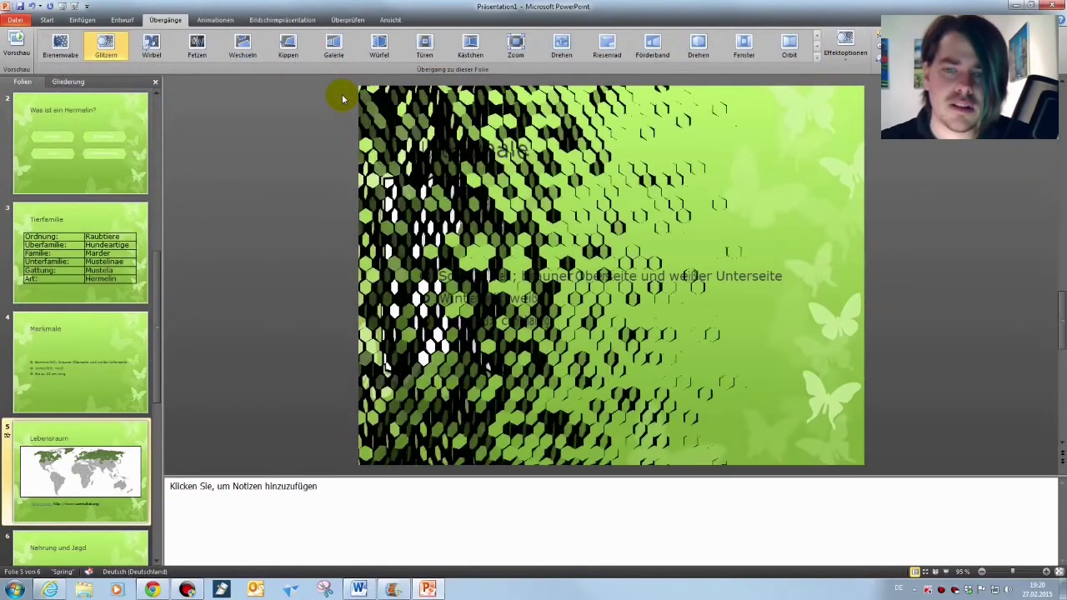
pyautogui.click(817, 60)
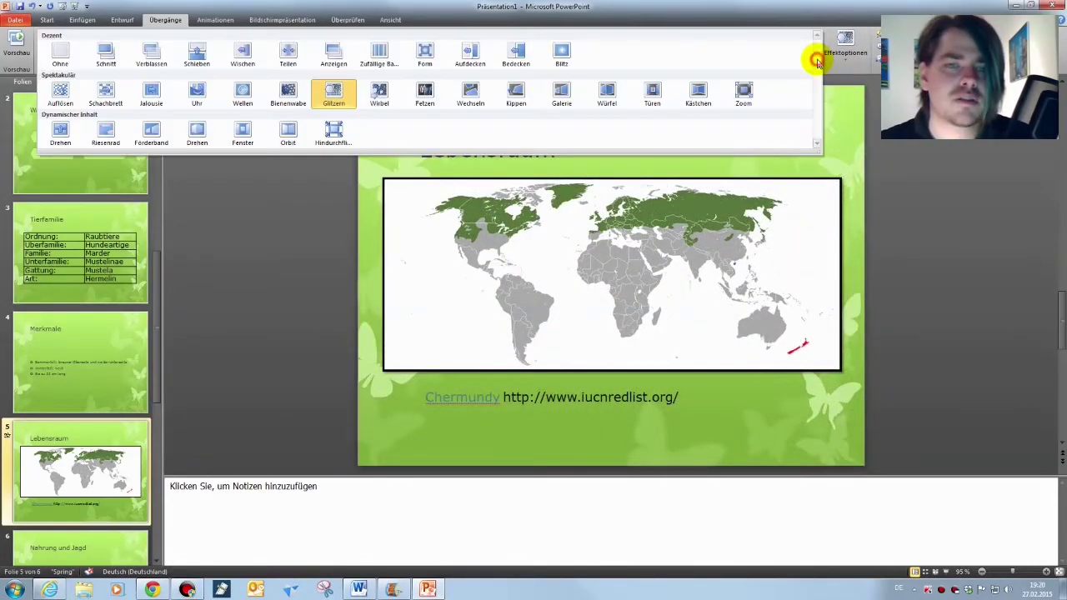
pyautogui.click(248, 132)
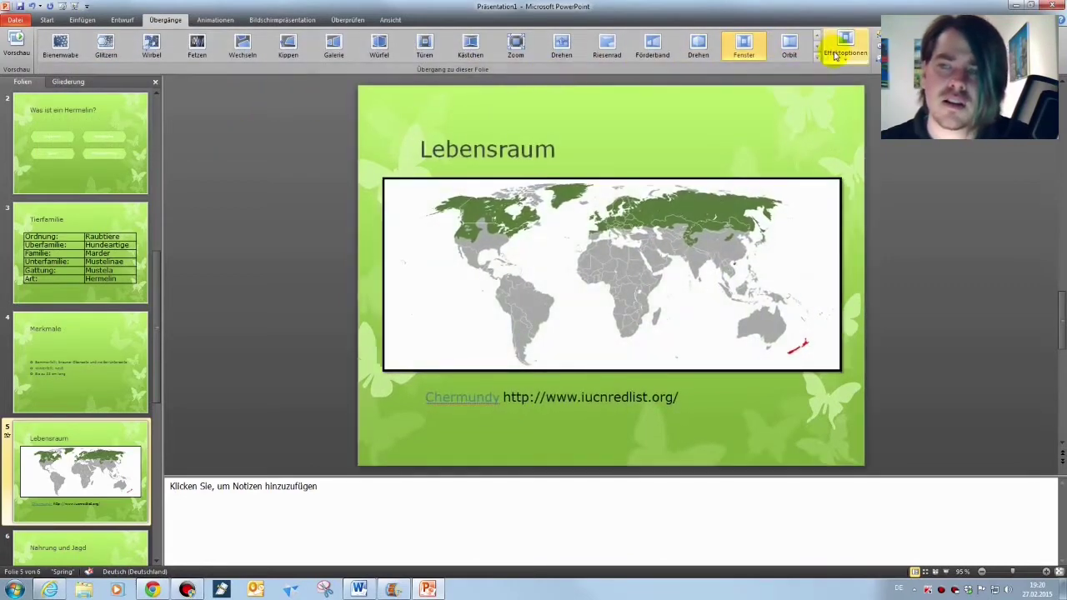
pyautogui.click(789, 49)
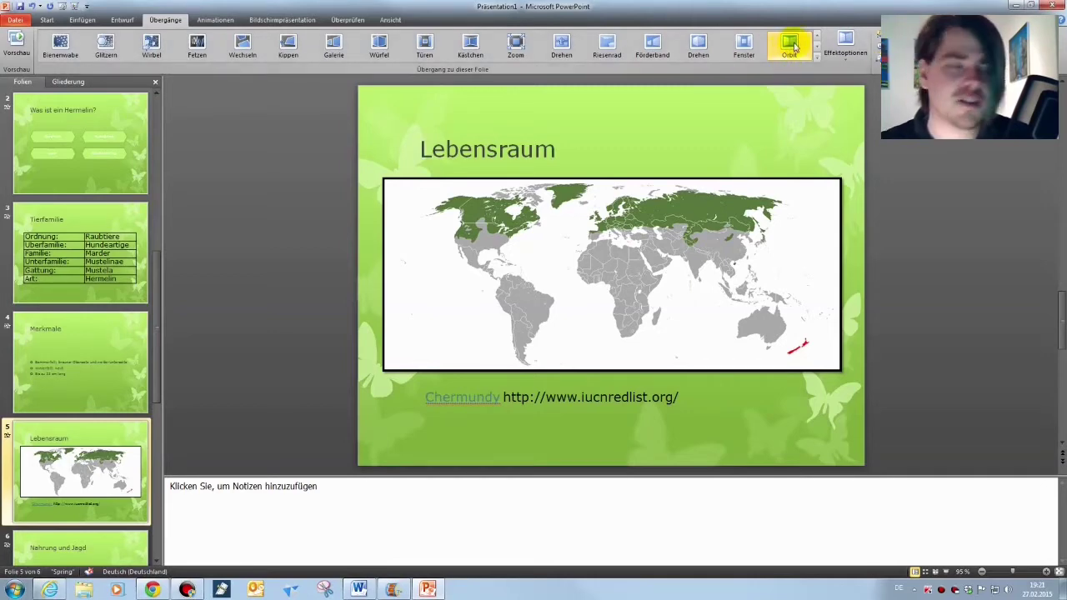
pyautogui.click(127, 118)
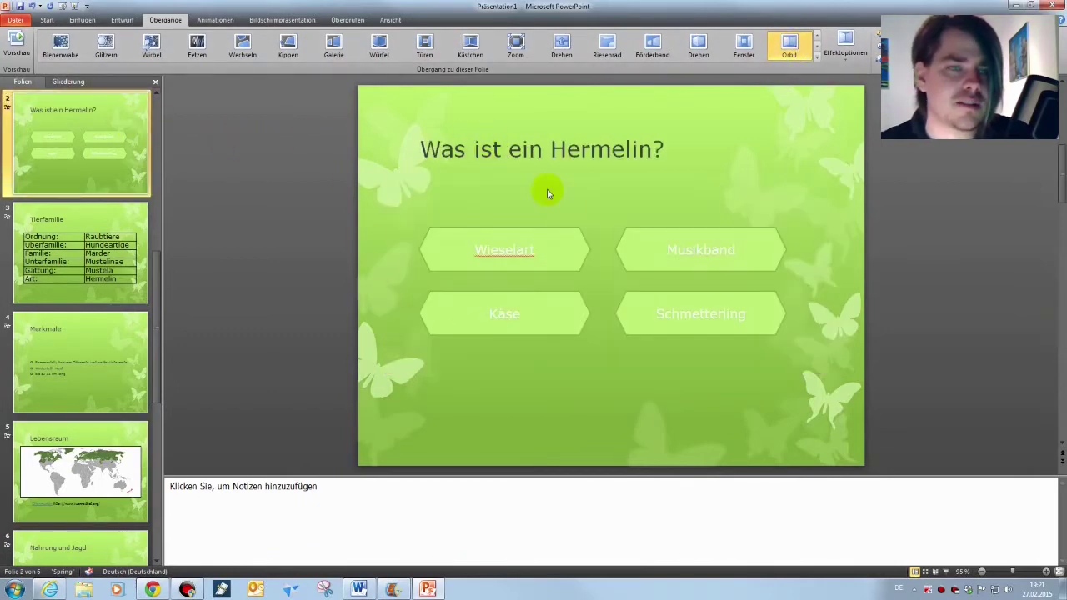
# On the Was ist ein Hermelin? slide, select all four answer shapes together
pyautogui.click(227, 21)
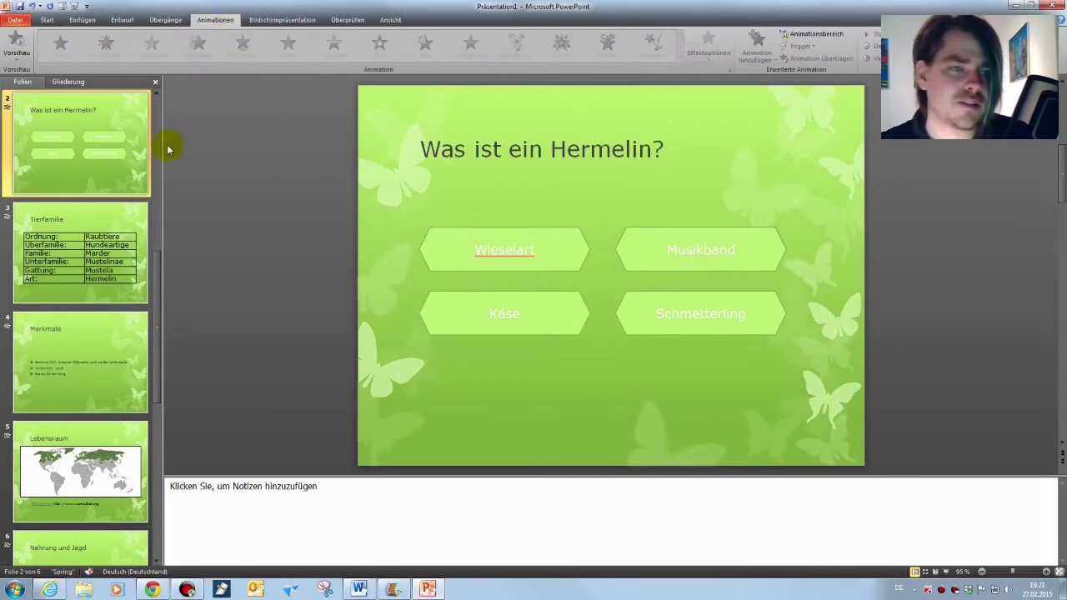
pyautogui.moveTo(156, 256); pyautogui.dragTo(158, 100)
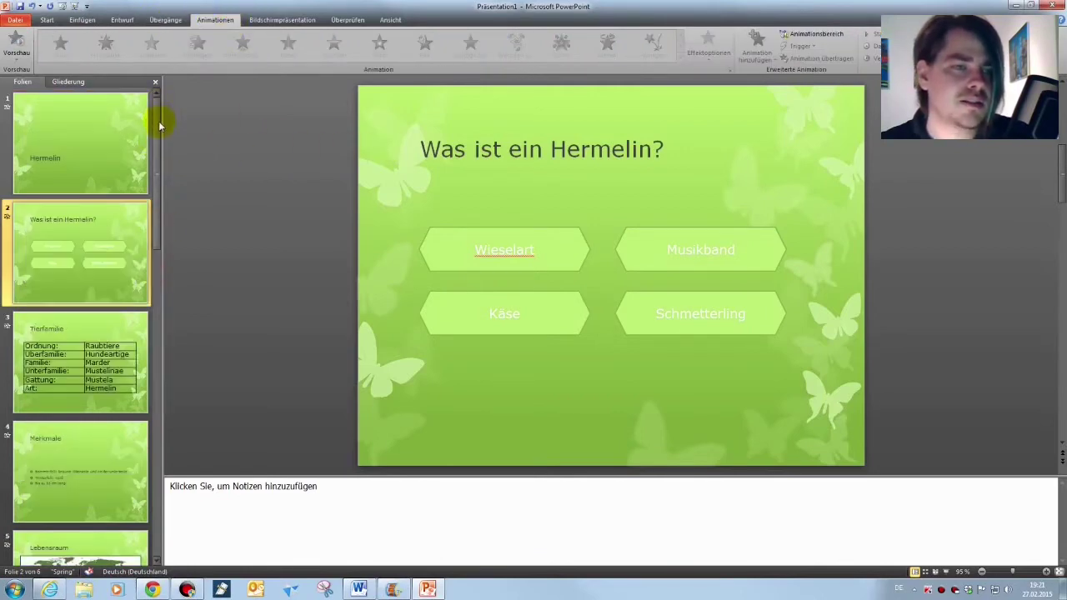
pyautogui.click(71, 158)
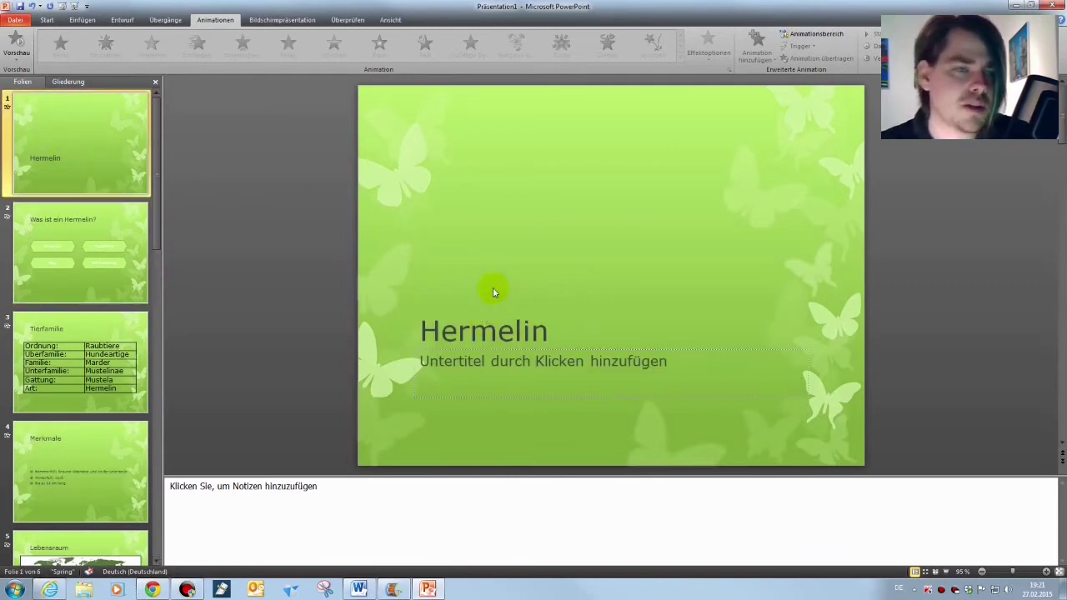
pyautogui.click(113, 237)
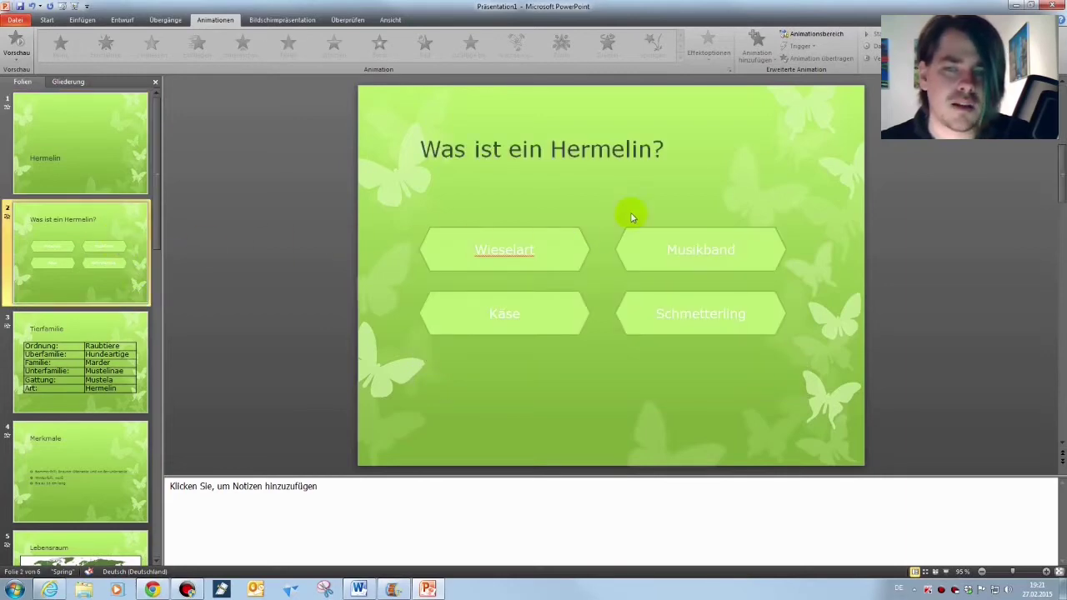
pyautogui.click(567, 251)
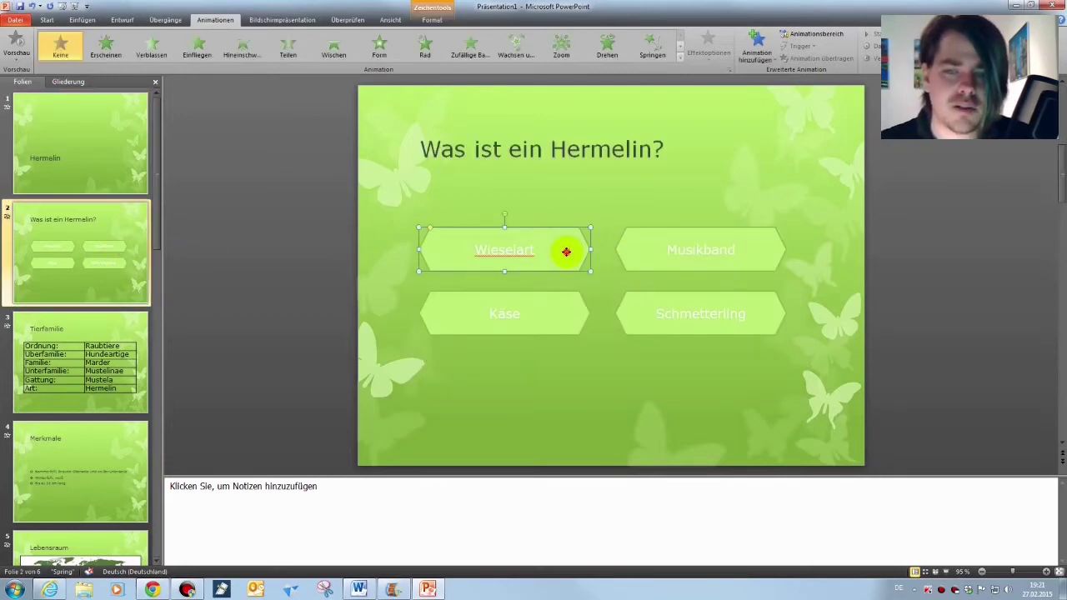
pyautogui.click(401, 202)
pyautogui.moveTo(398, 204); pyautogui.dragTo(829, 388)
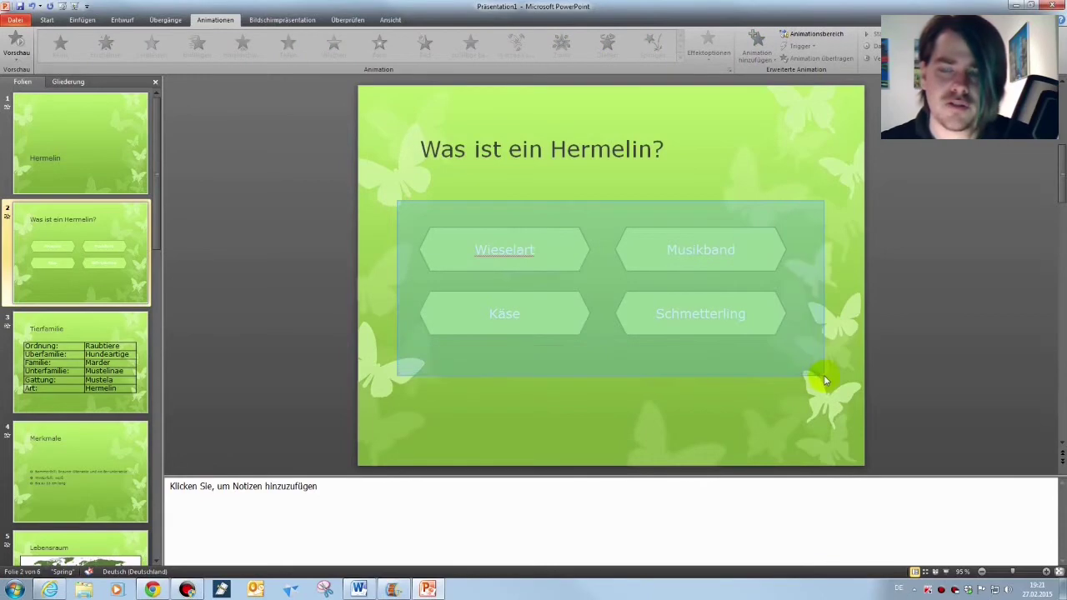
# Set the answer text colour to black, then reselect the four answer shapes
pyautogui.click(46, 19)
pyautogui.click(305, 54)
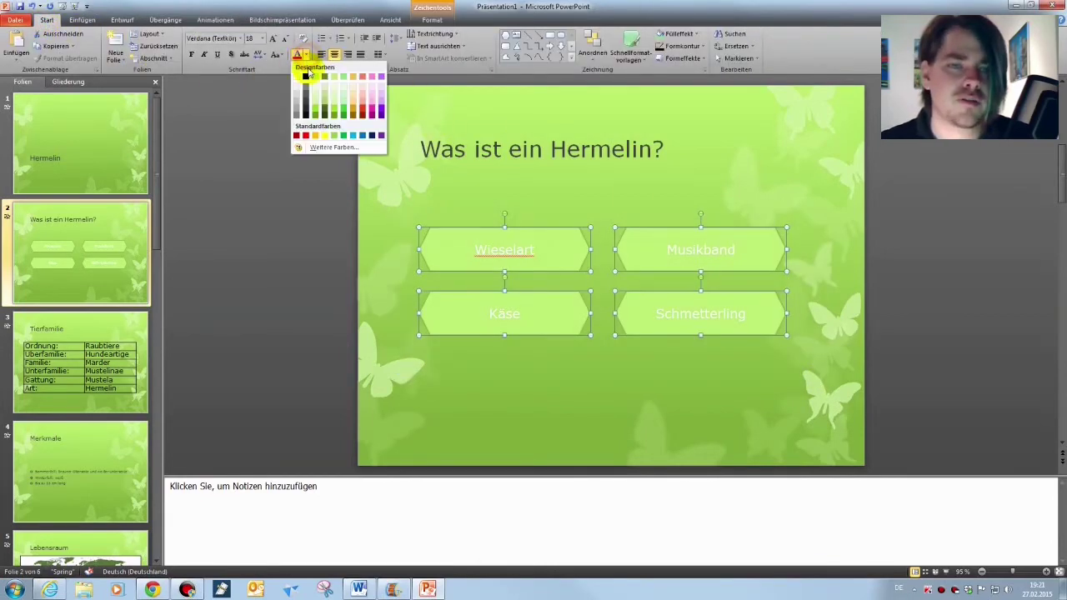
pyautogui.click(307, 83)
pyautogui.click(719, 172)
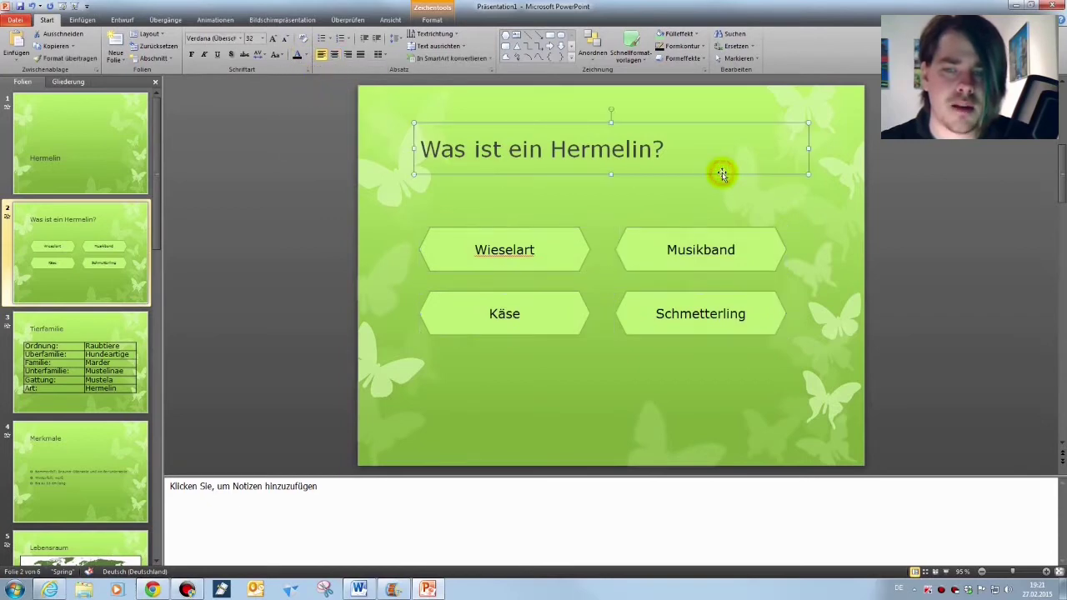
pyautogui.moveTo(405, 207); pyautogui.dragTo(810, 358)
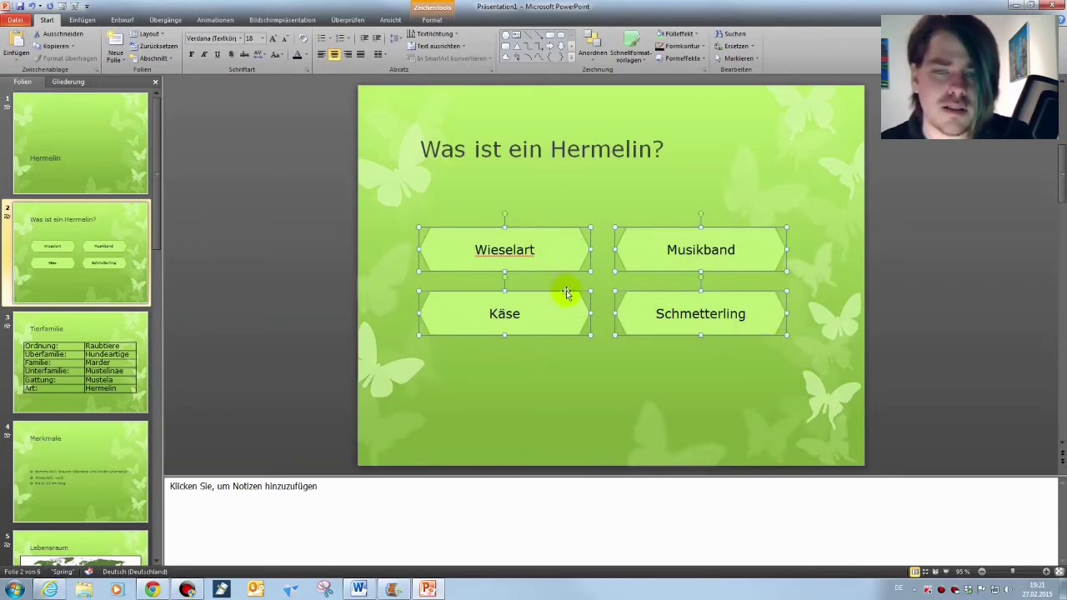
# Apply the Füllfarbe emphasis animation from the full effects gallery to the four answer hexagons
pyautogui.click(204, 26)
pyautogui.click(680, 58)
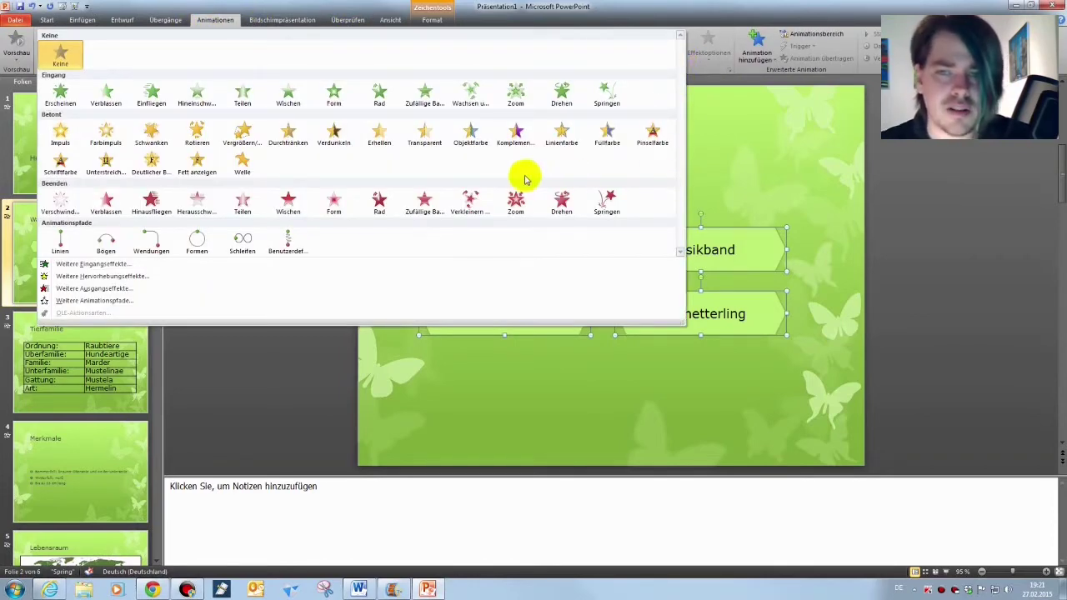
pyautogui.click(607, 135)
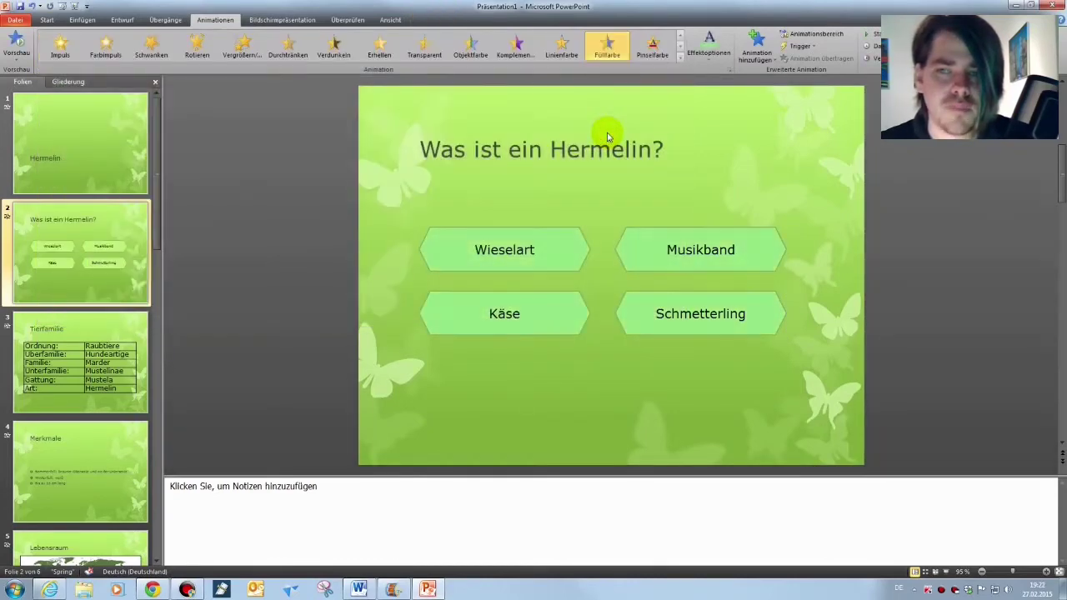
pyautogui.click(63, 8)
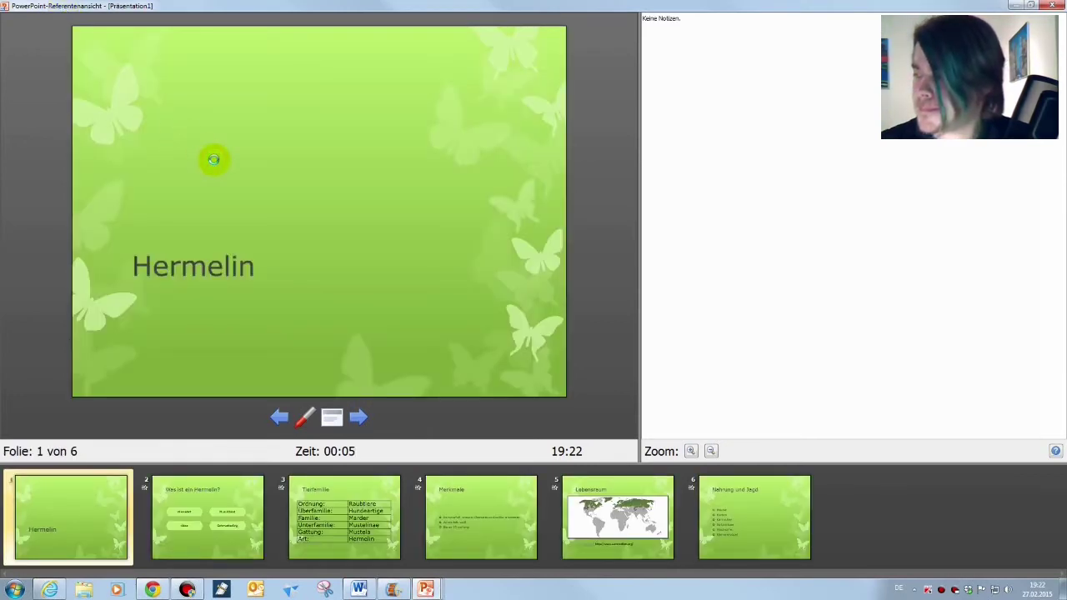
pyautogui.click(213, 159)
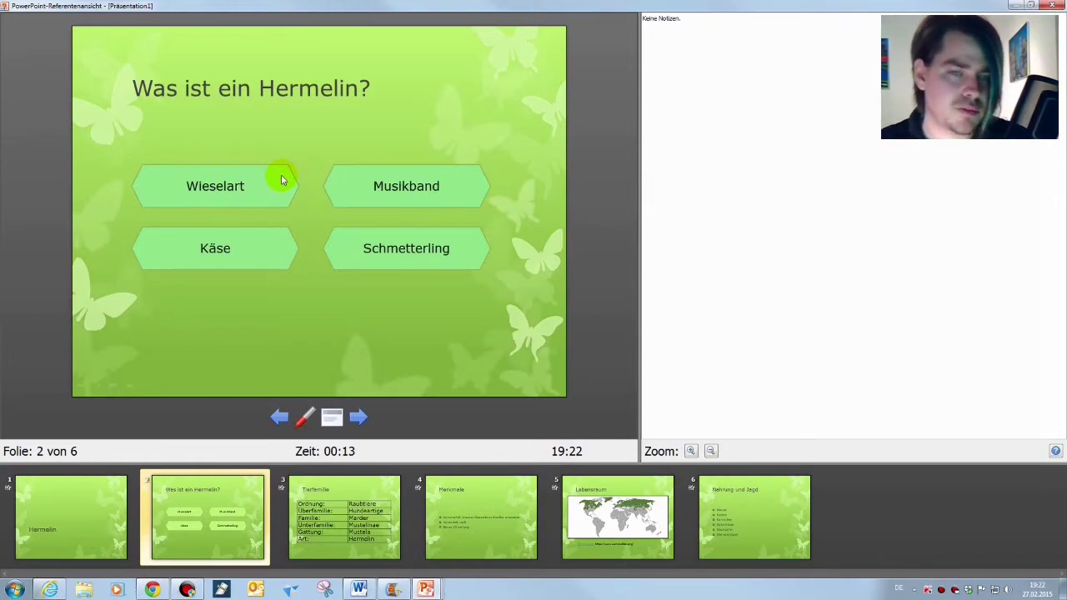
pyautogui.press('Escape')
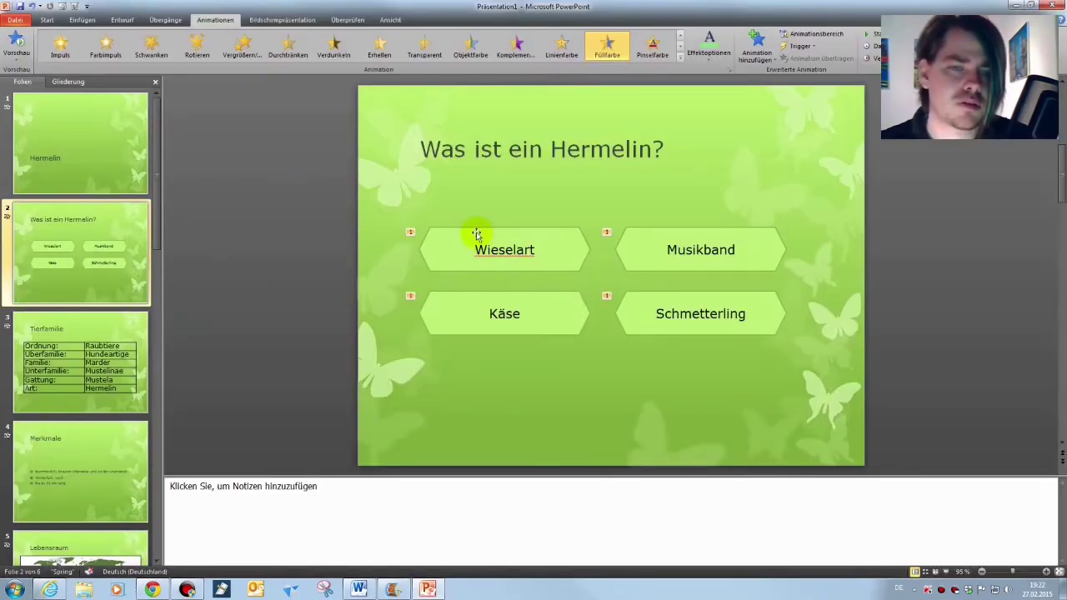
# Set the Füllfarbe emphasis colour to red and switch the display mode to Doppelt
pyautogui.click(720, 58)
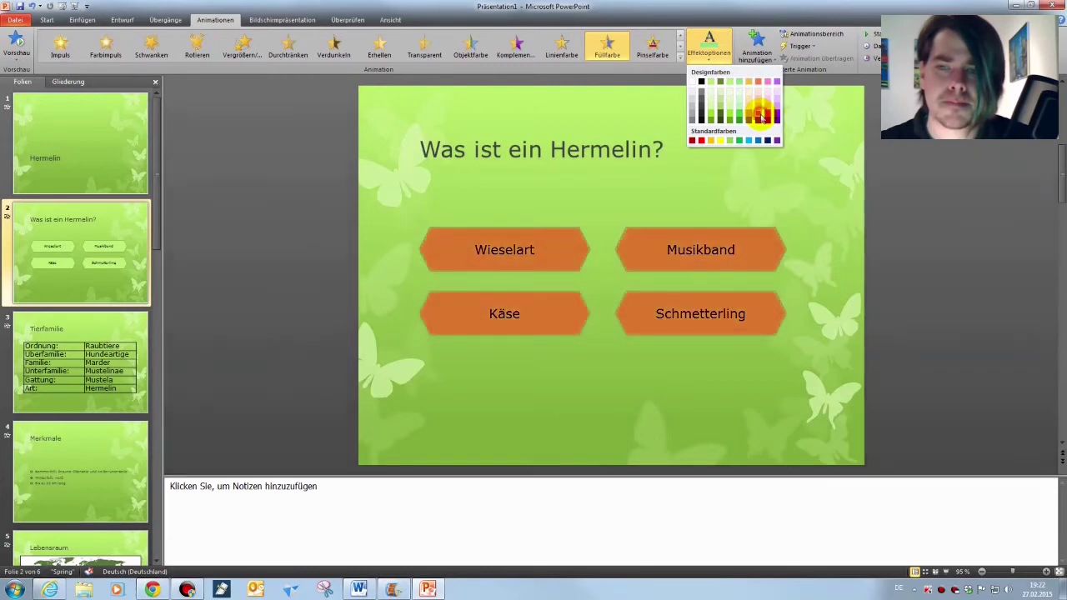
pyautogui.click(760, 117)
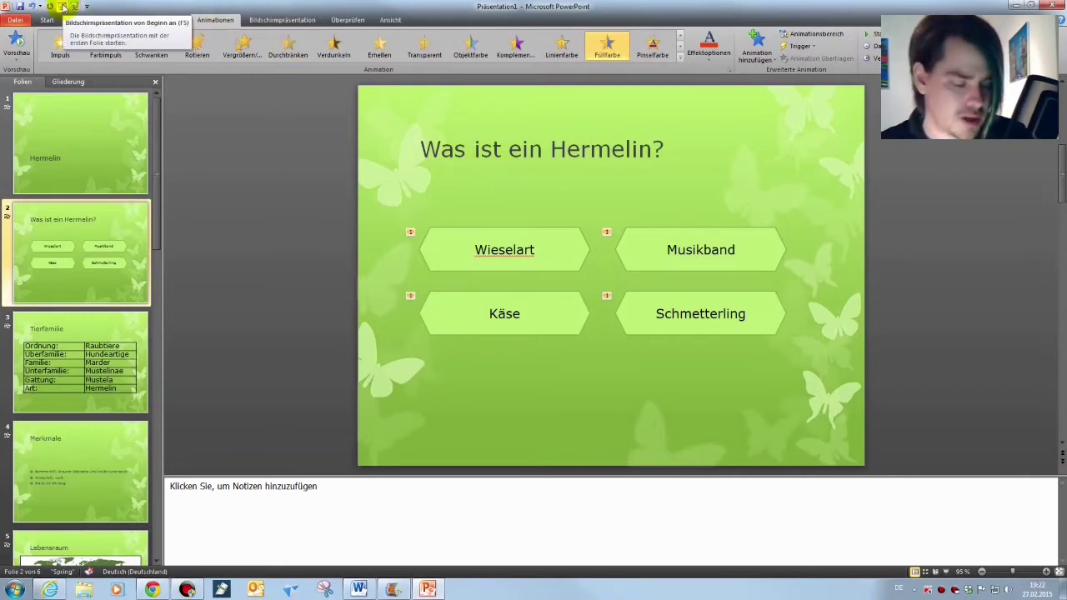
pyautogui.press('super+p')
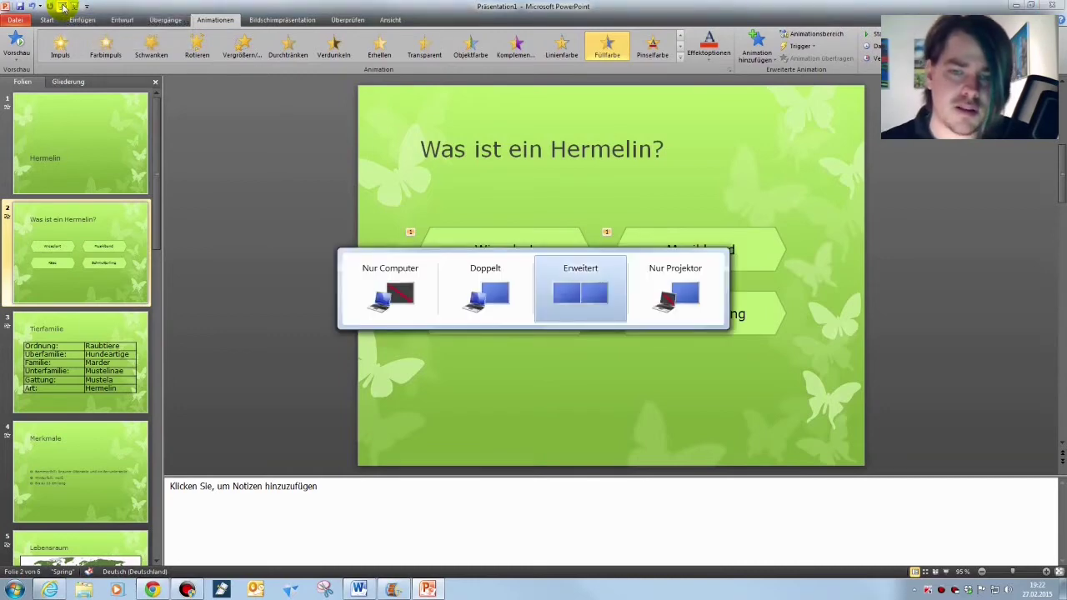
pyautogui.click(490, 285)
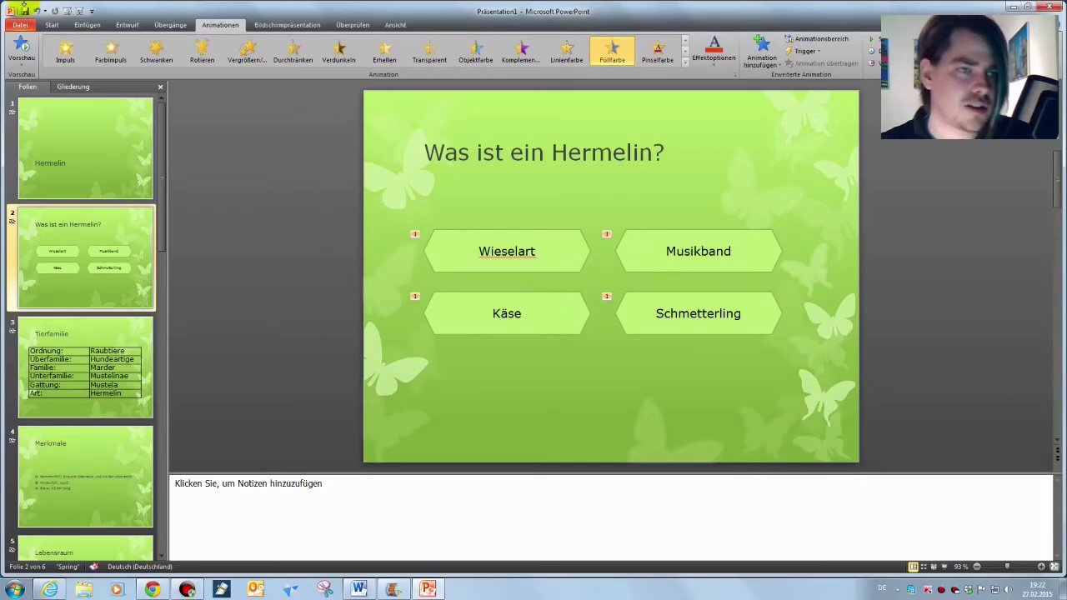
pyautogui.click(68, 10)
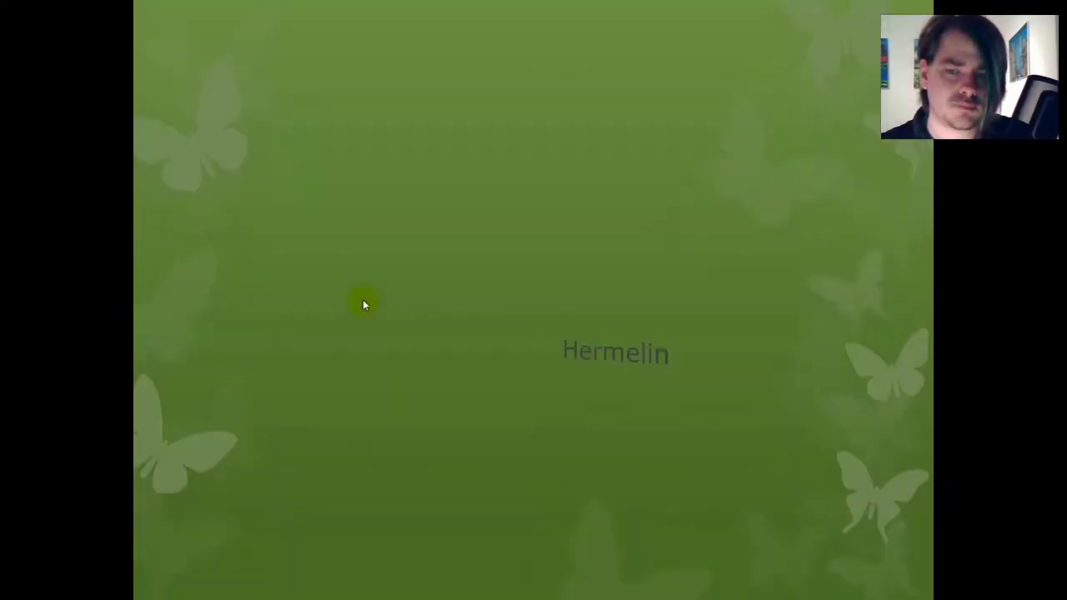
pyautogui.press('Right')
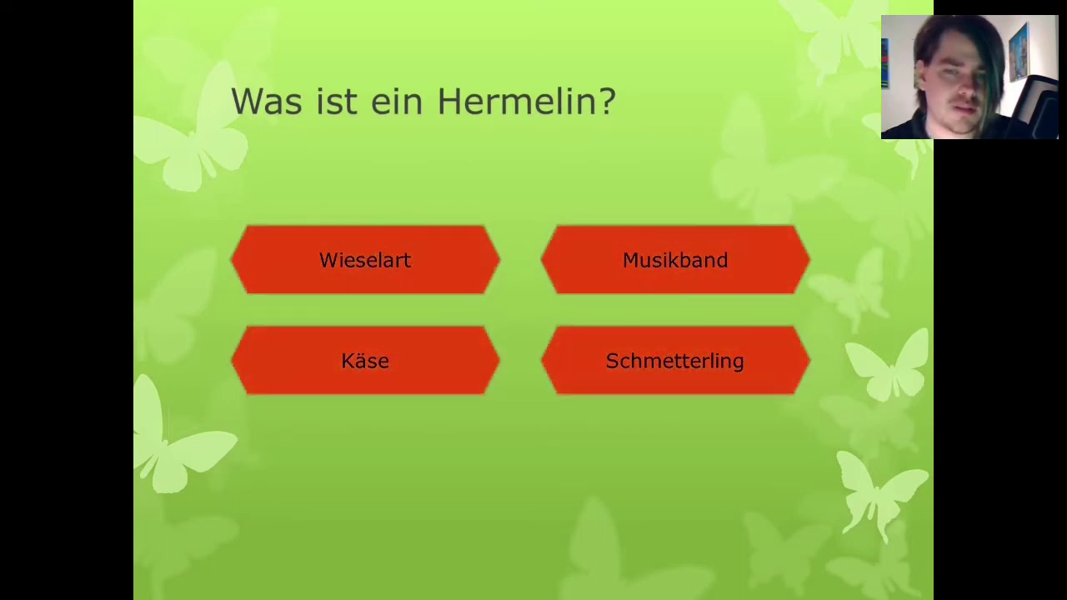
pyautogui.press('Escape')
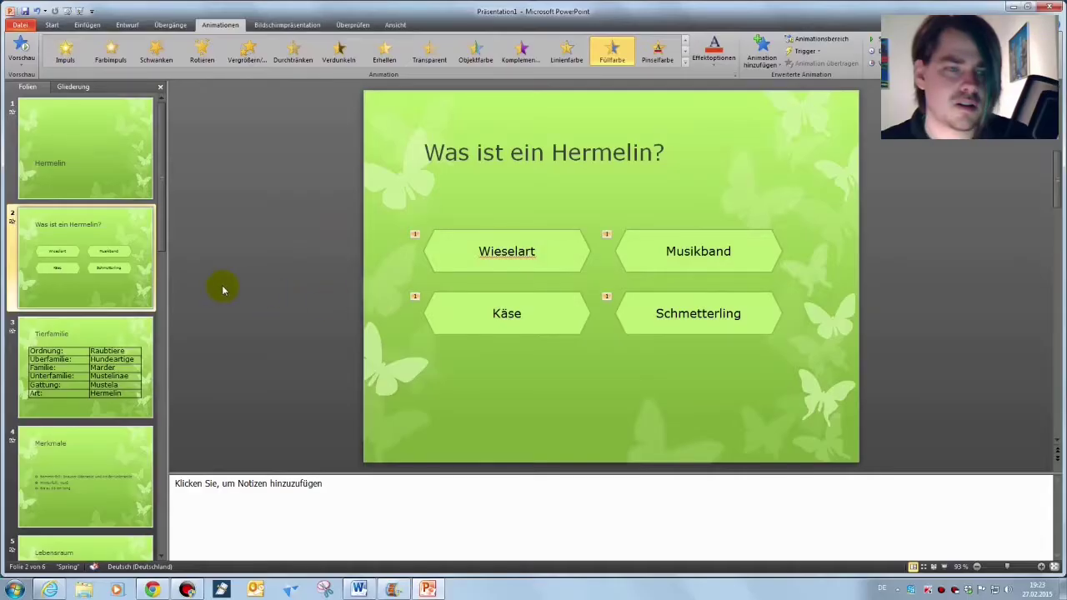
# Give the Tierfamilie taxonomy table an Erscheinen entrance animation
pyautogui.click(88, 325)
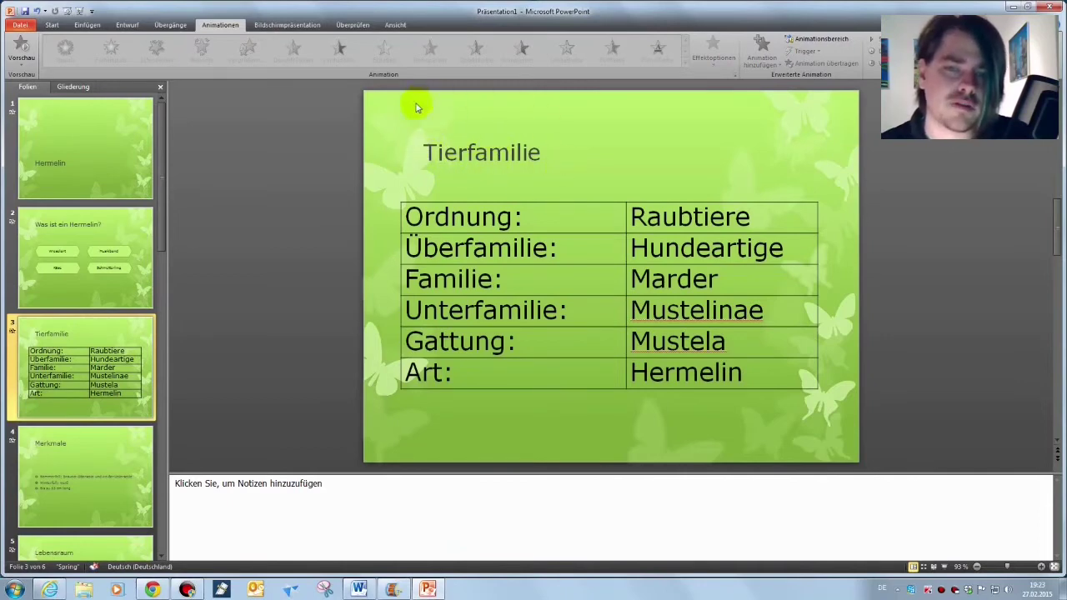
pyautogui.click(420, 210)
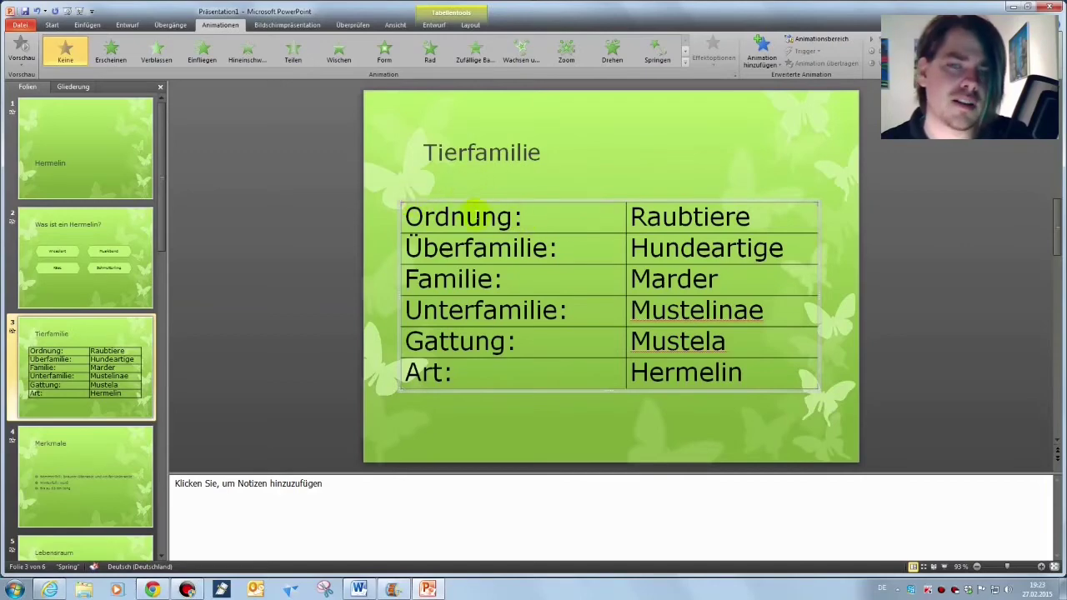
pyautogui.click(108, 55)
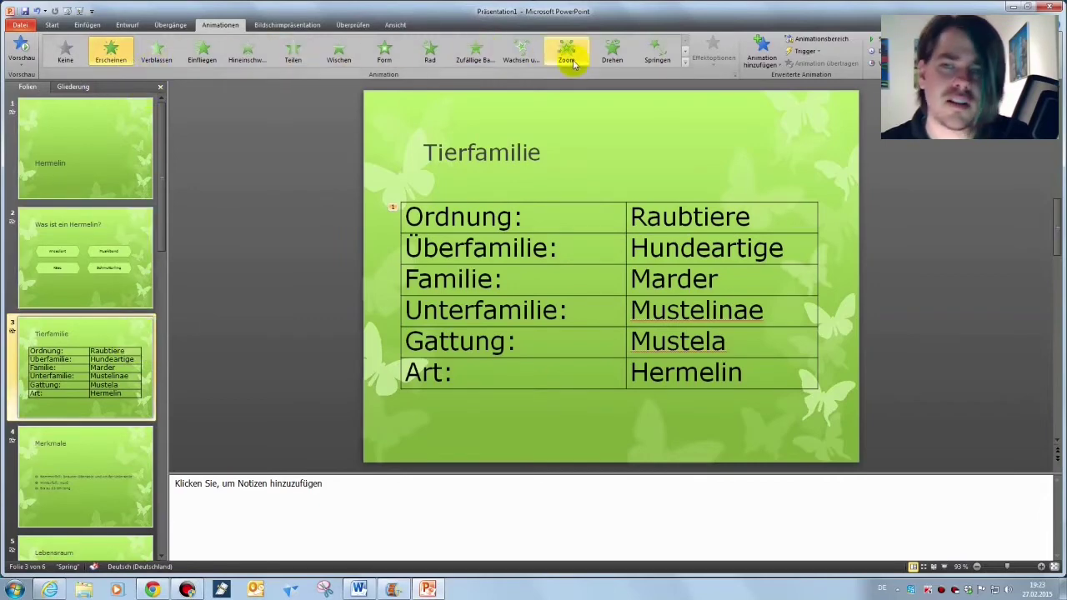
# Give the Merkmale bullet list an Erscheinen entrance, replacing the trial Springen effect
pyautogui.click(86, 471)
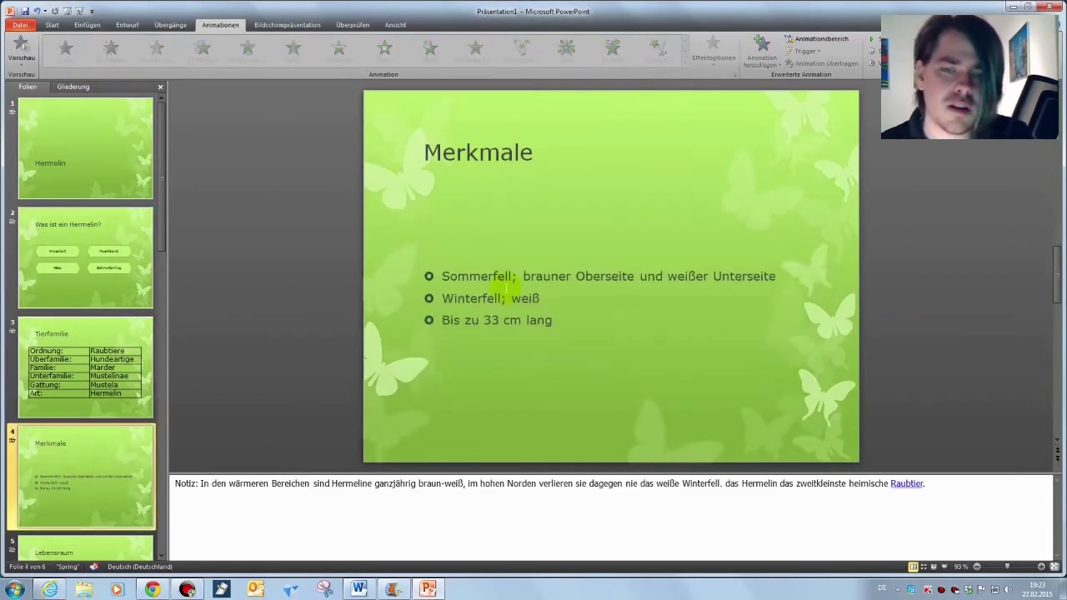
pyautogui.click(515, 290)
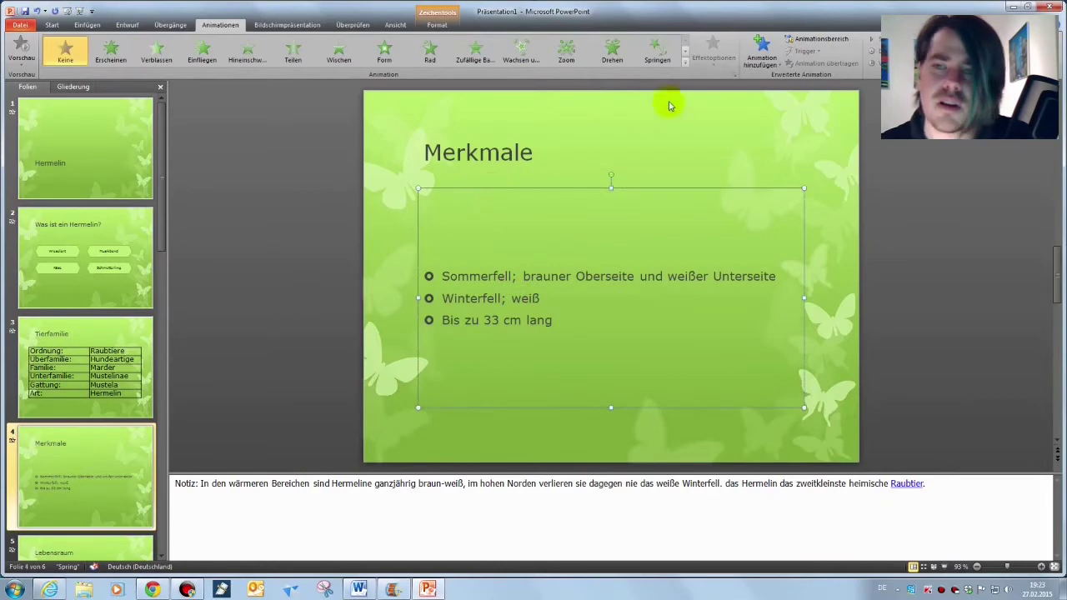
pyautogui.click(659, 48)
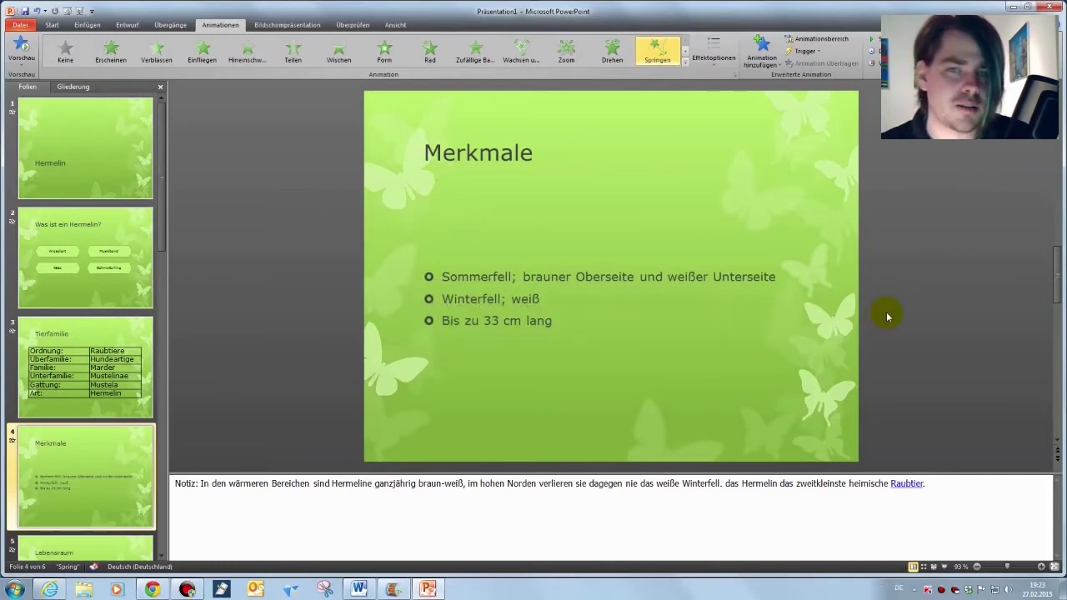
pyautogui.click(104, 55)
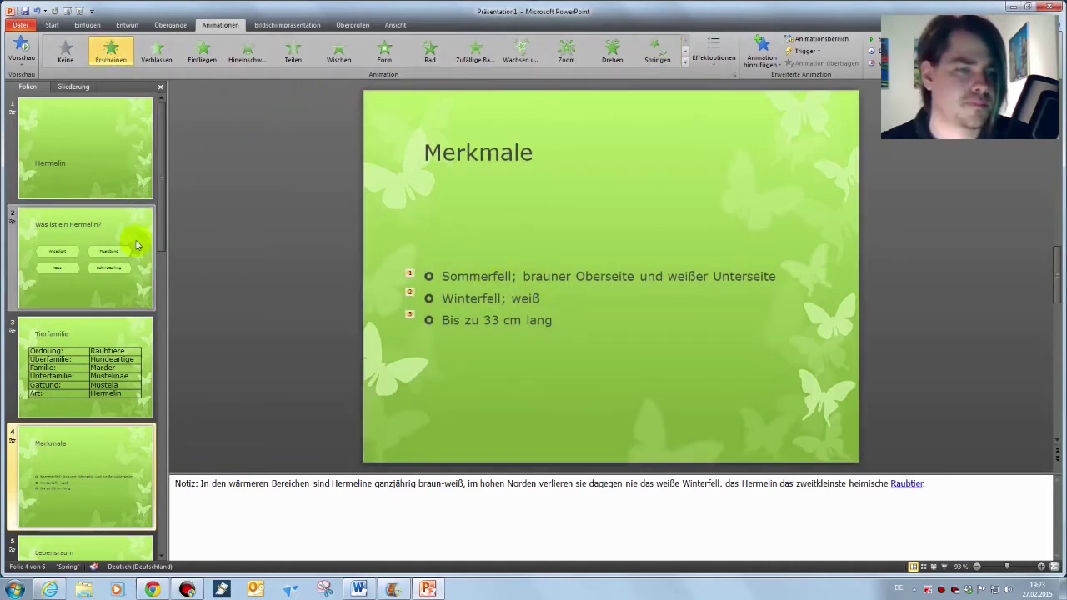
pyautogui.click(162, 219)
pyautogui.scroll(-2, 162, 275)
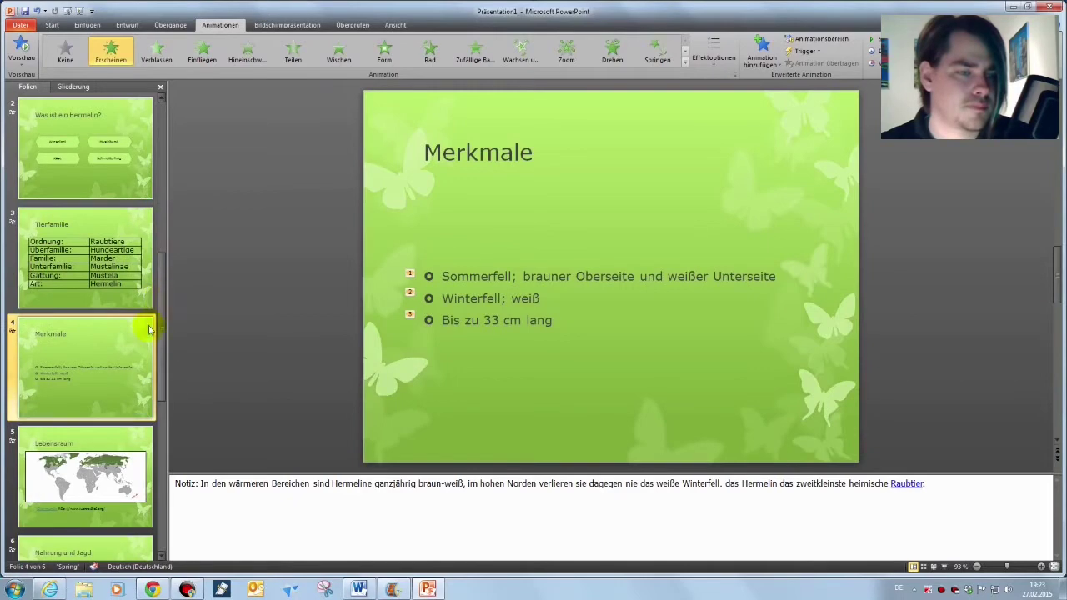
pyautogui.click(122, 468)
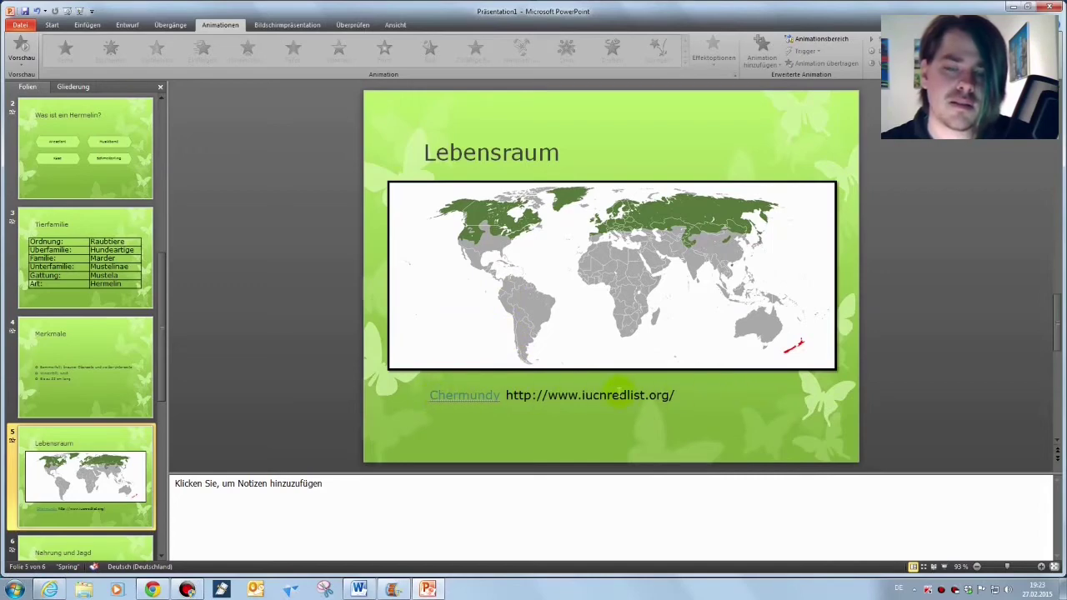
# Make the Lebensraum world map enter with the Wischen effect
pyautogui.click(477, 352)
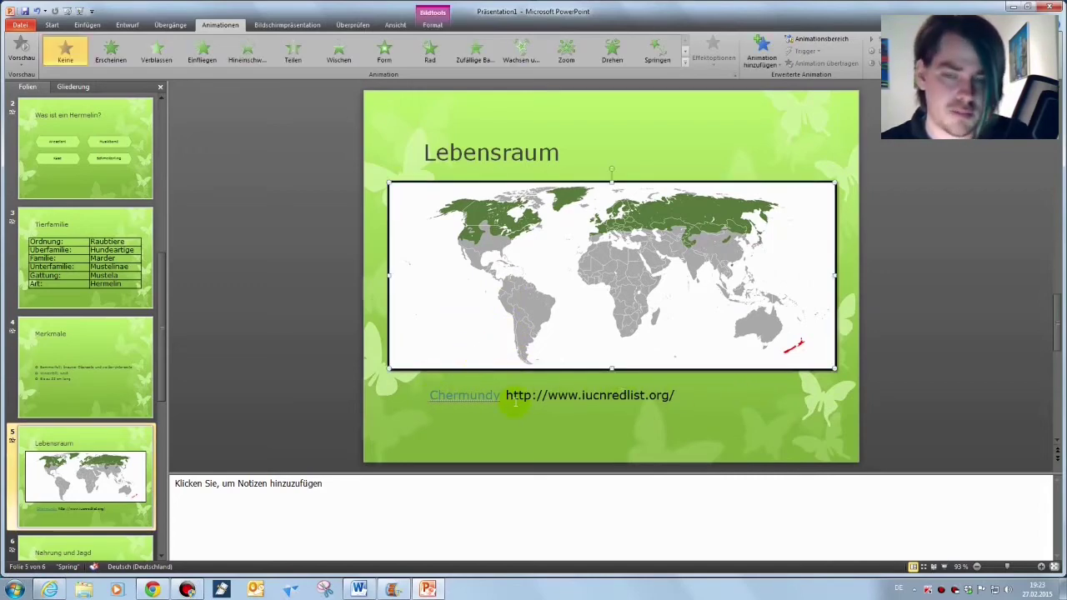
pyautogui.click(683, 64)
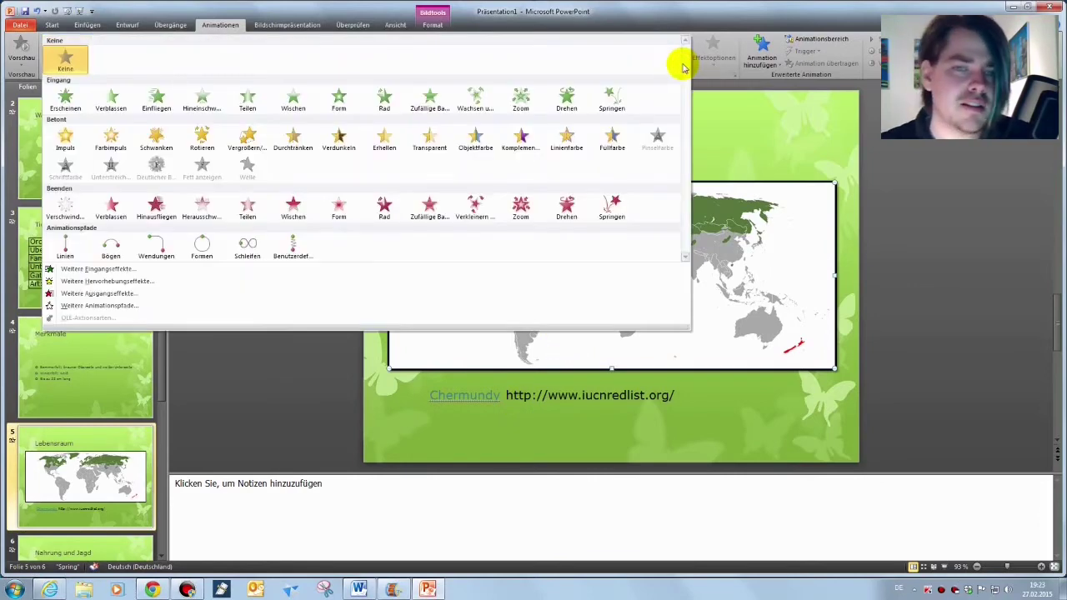
pyautogui.click(293, 97)
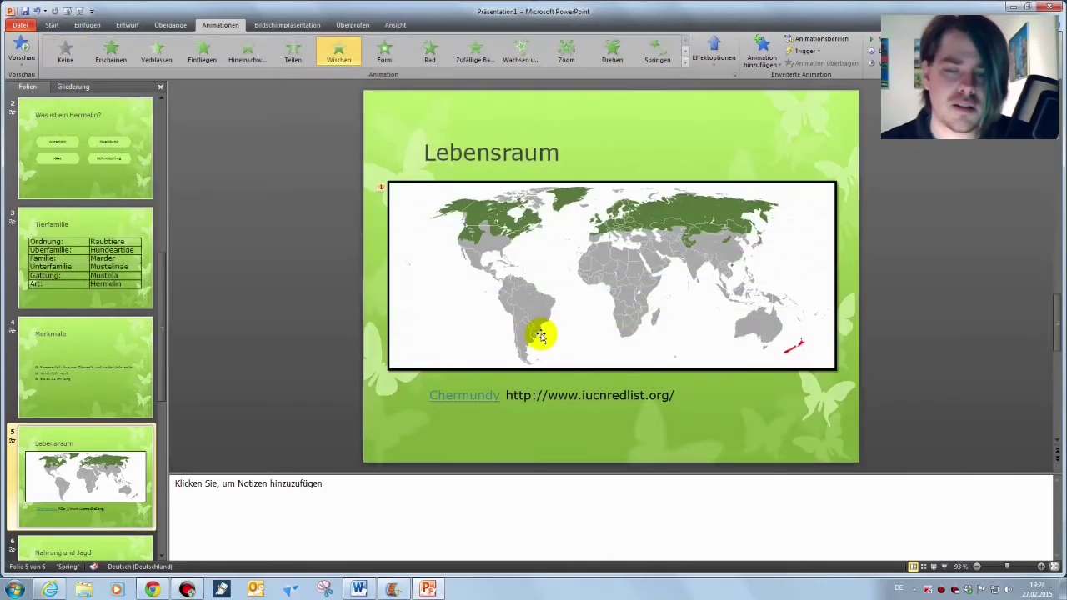
# Give the source caption beneath the map an Erscheinen entrance animation
pyautogui.click(490, 394)
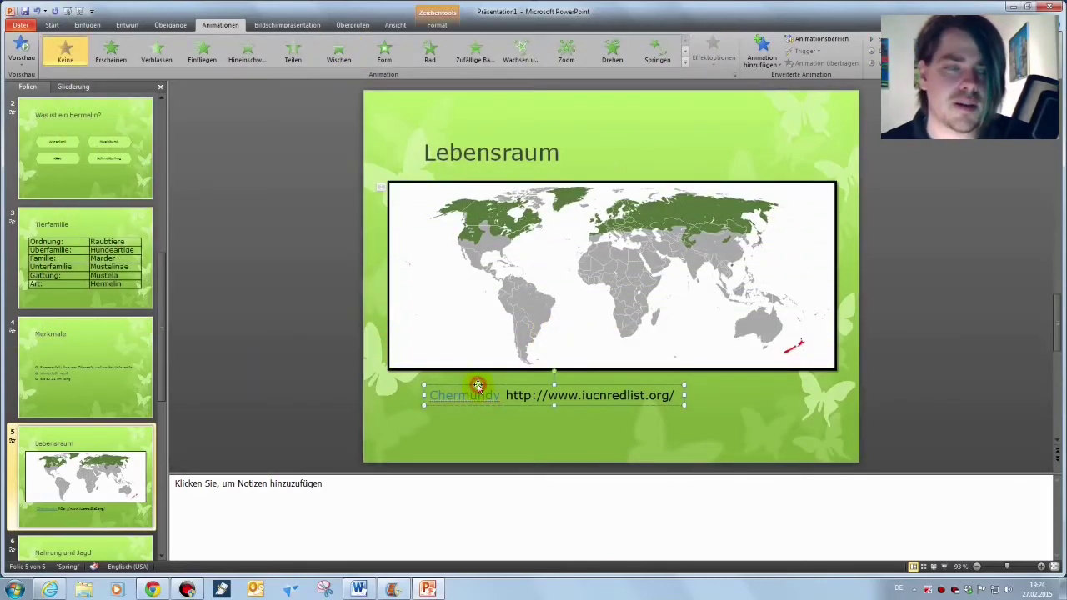
pyautogui.click(119, 42)
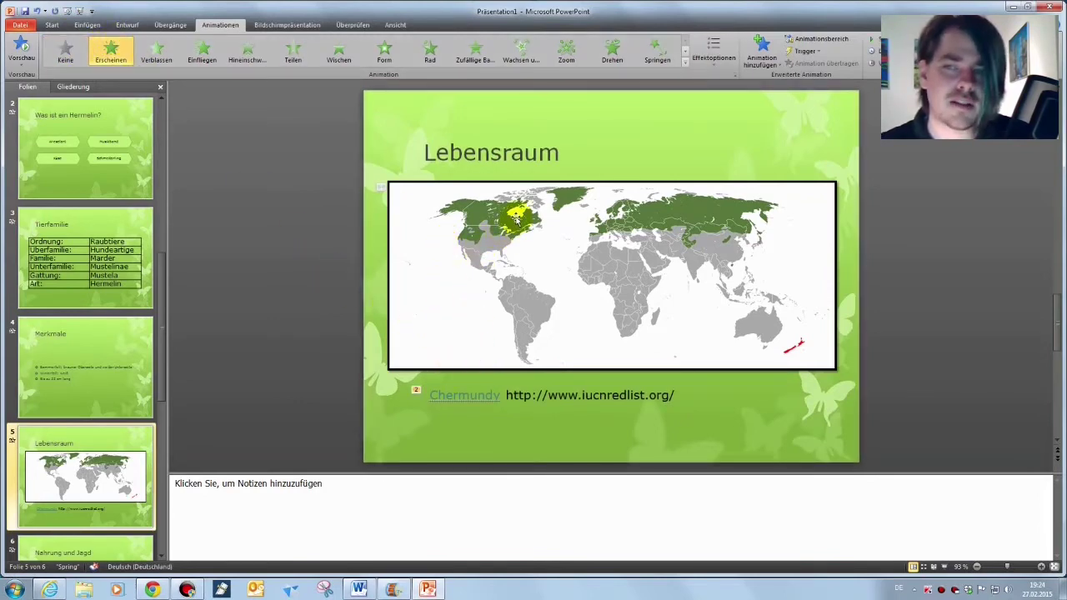
pyautogui.click(473, 393)
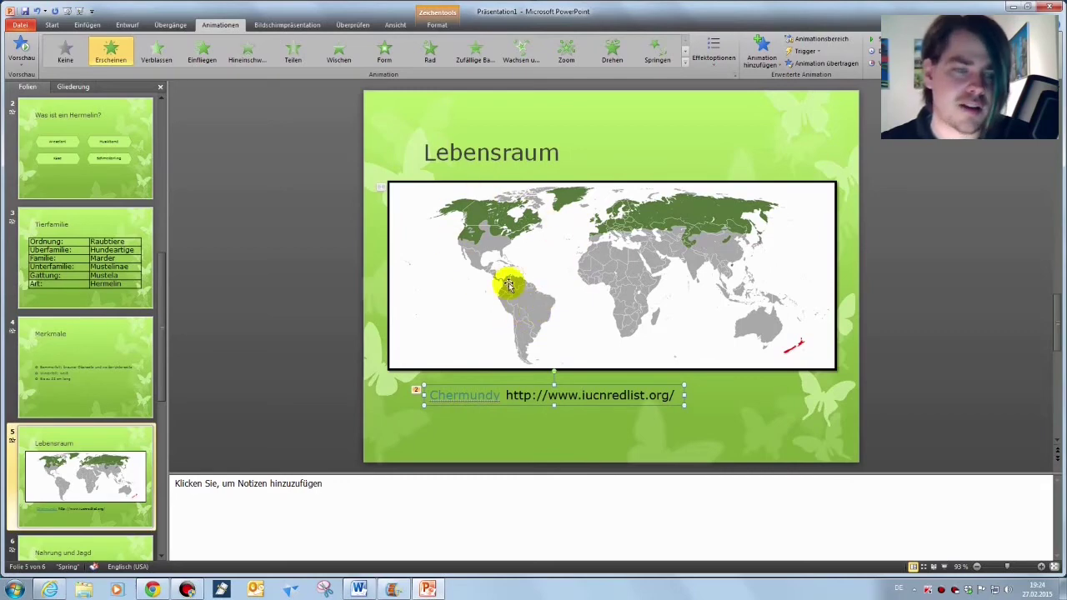
pyautogui.click(160, 427)
pyautogui.scroll(-2, 165, 421)
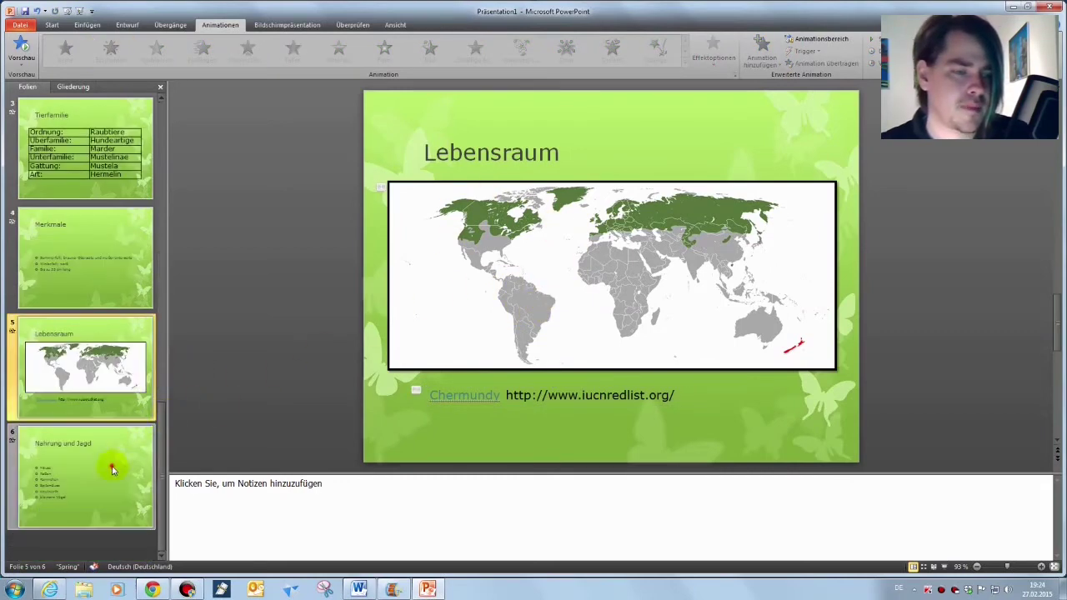
# Animate the six Nahrung und Jagd prey bullets with Erscheinen, then run the slideshow with F5
pyautogui.click(114, 464)
pyautogui.click(465, 241)
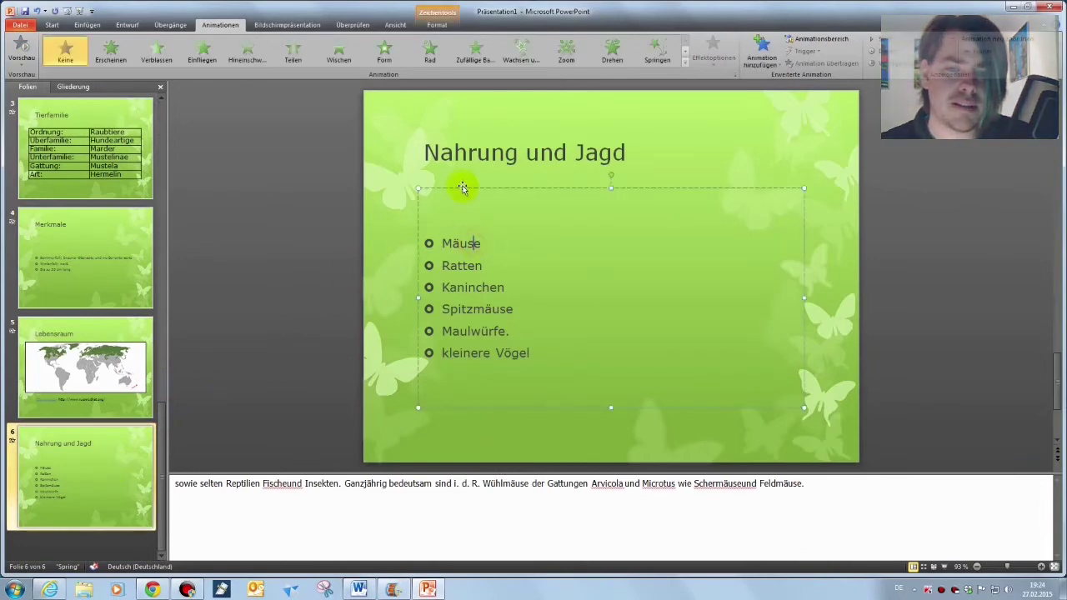
pyautogui.click(111, 51)
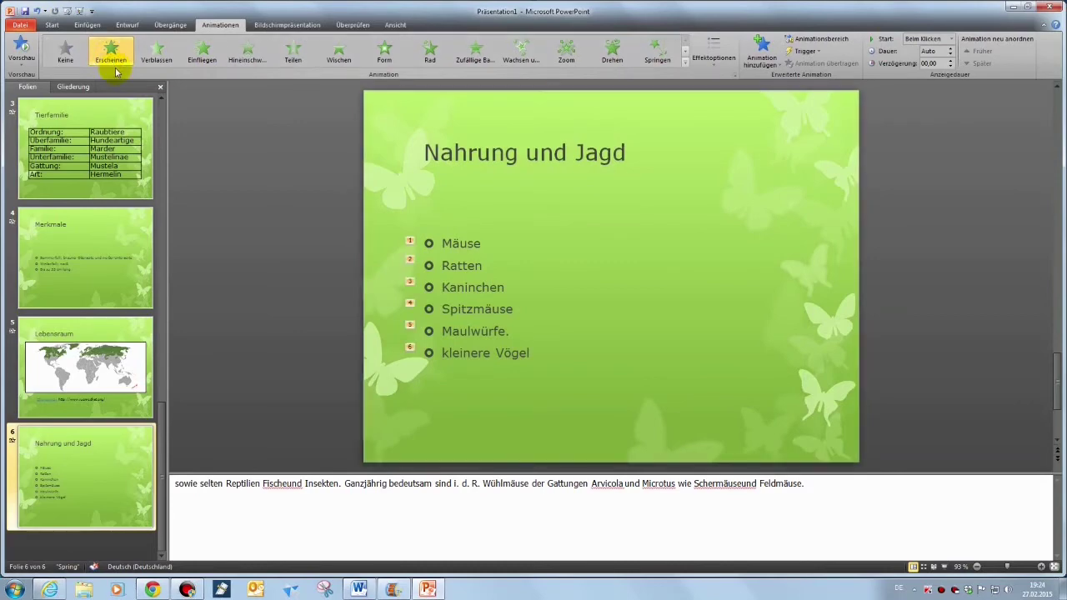
pyautogui.press('F5')
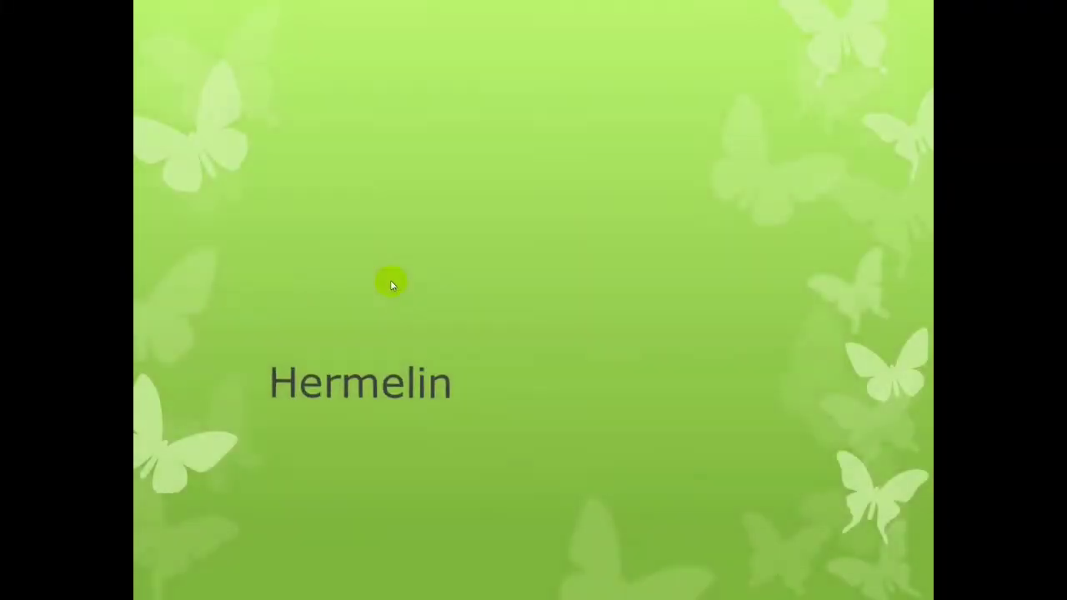
pyautogui.click(390, 280)
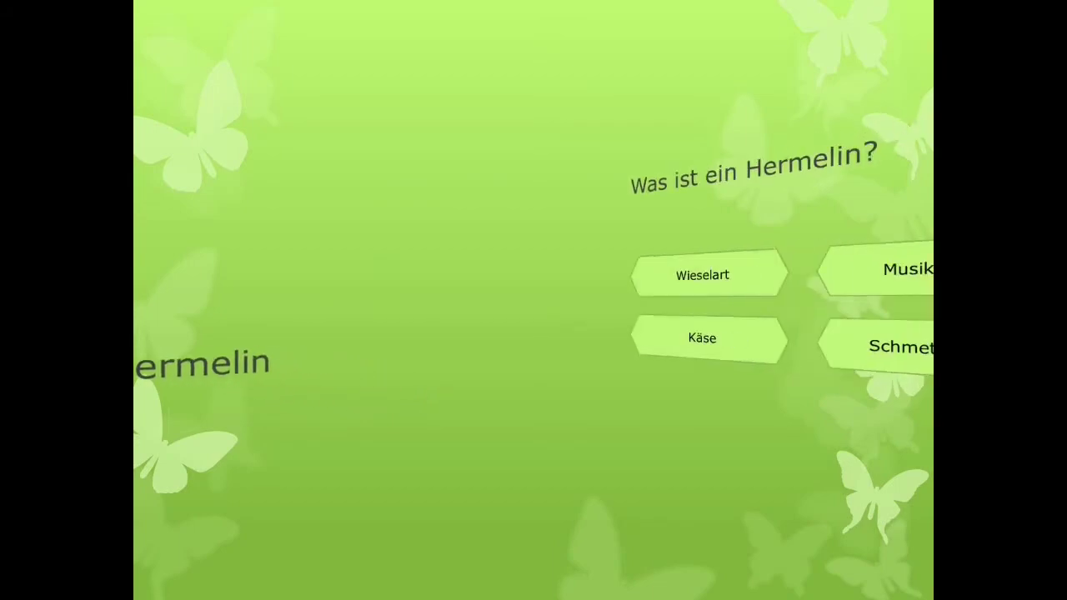
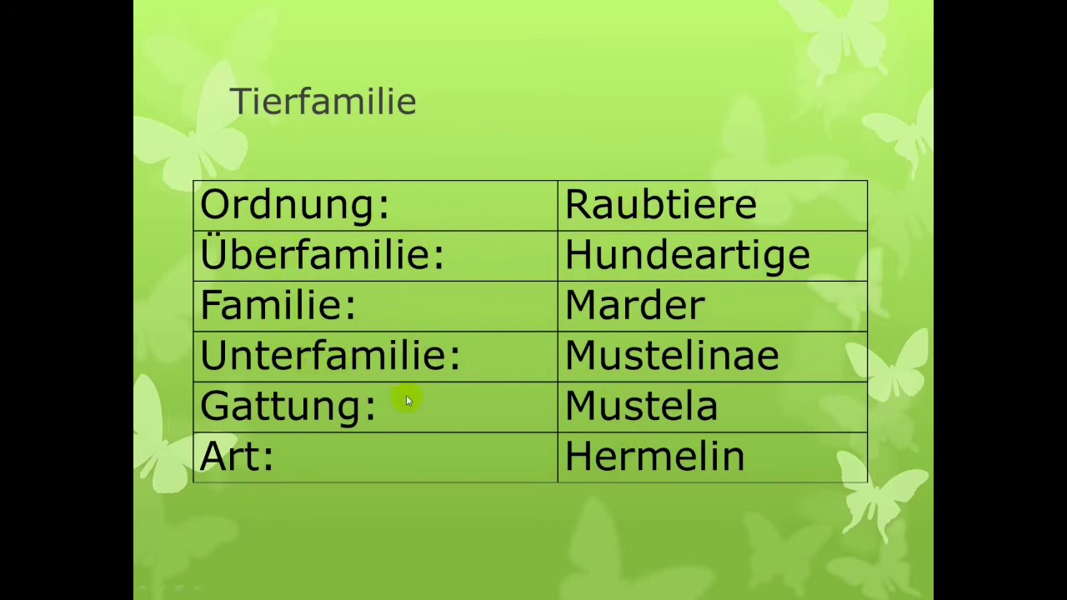
# Advance to the Merkmale slide and reveal its three bullets
pyautogui.click(375, 433)
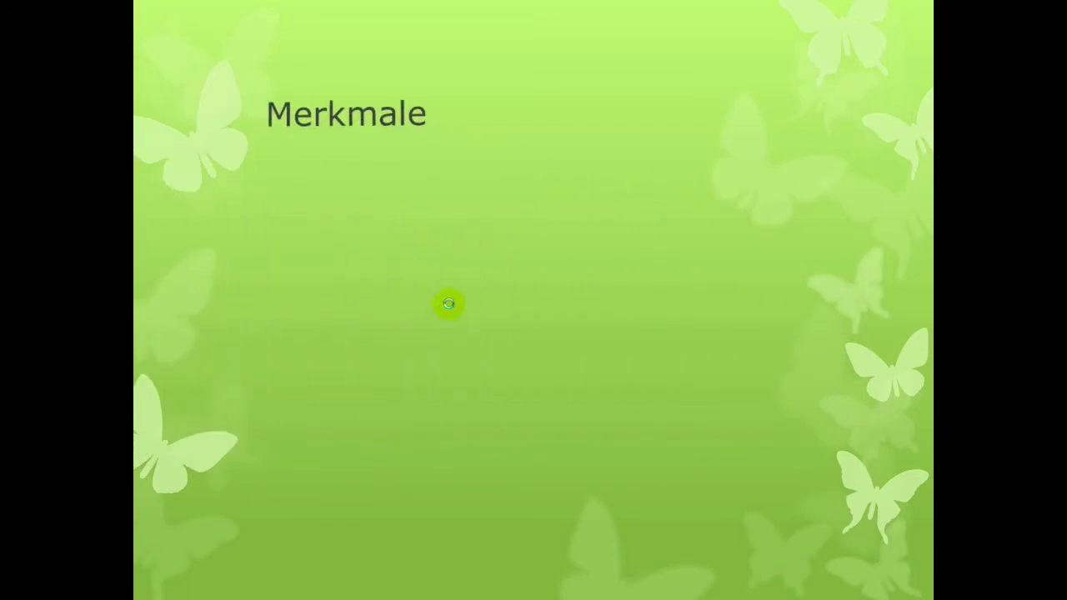
pyautogui.click(449, 304)
pyautogui.click(448, 298)
pyautogui.click(448, 298)
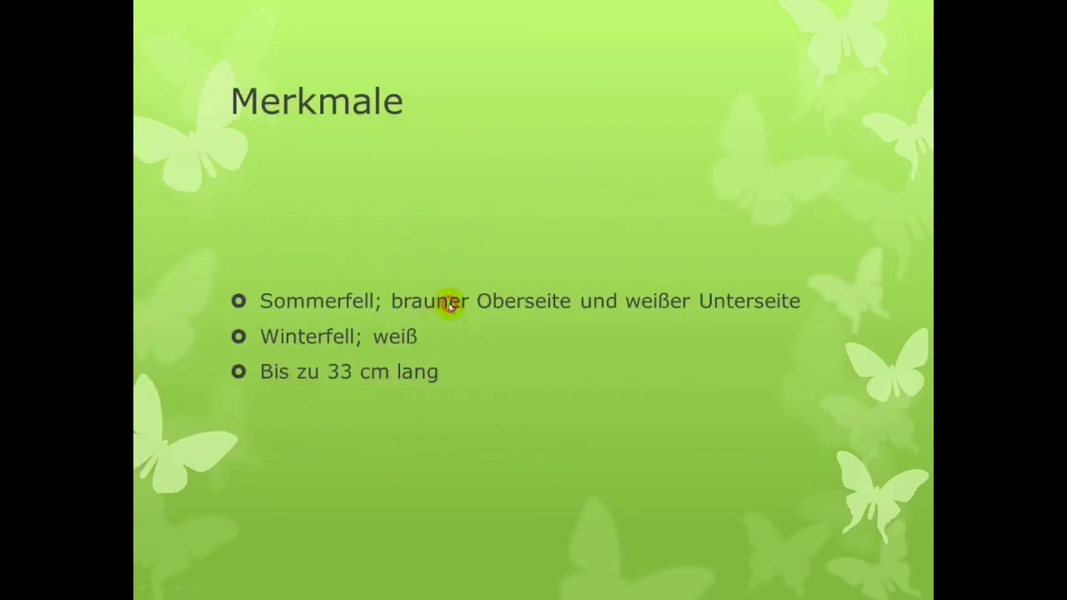
# Play Lebensraum's world map and caption, then Nahrung und Jagd's Mäuse bullet, to the end screen
pyautogui.click(625, 161)
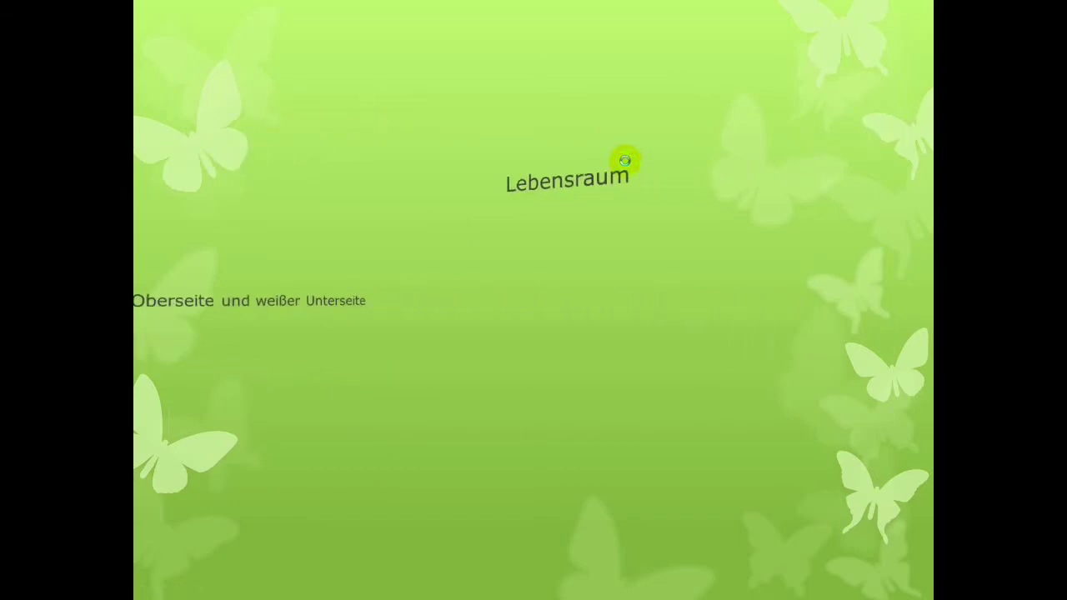
pyautogui.click(626, 162)
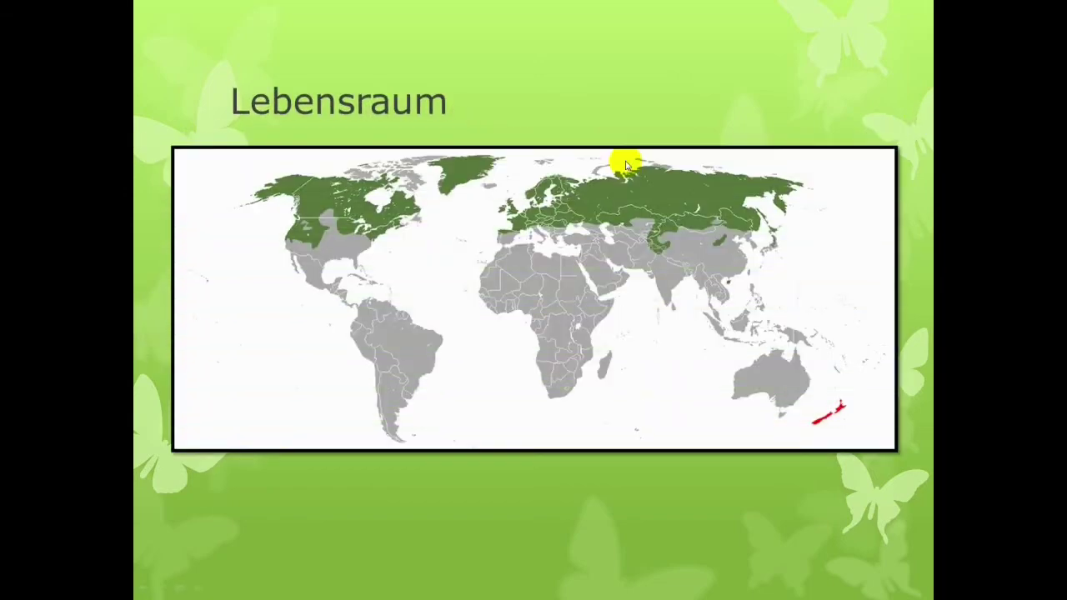
pyautogui.click(626, 162)
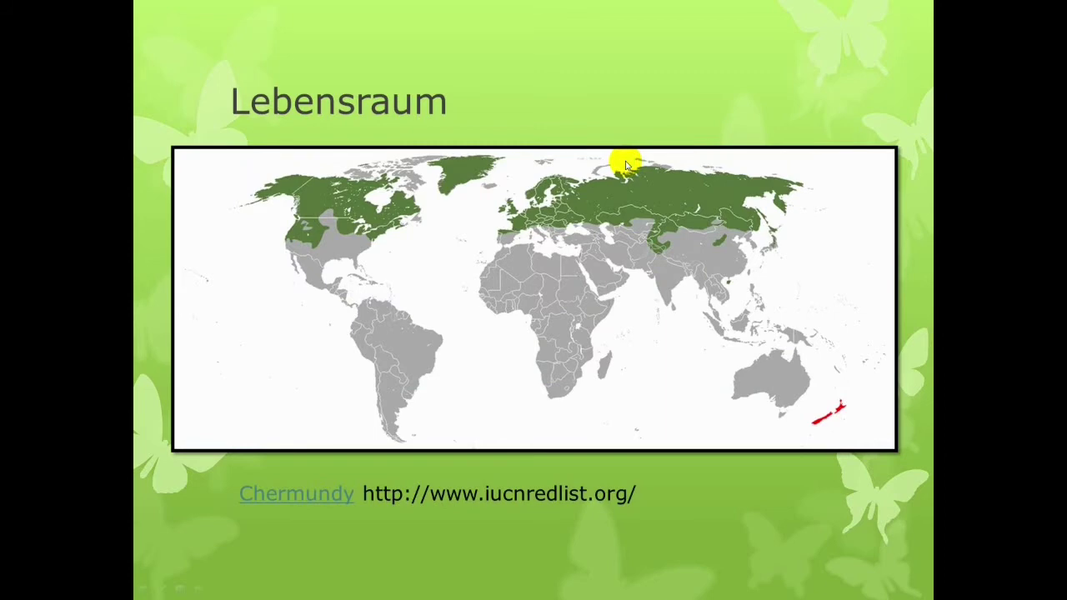
pyautogui.click(642, 113)
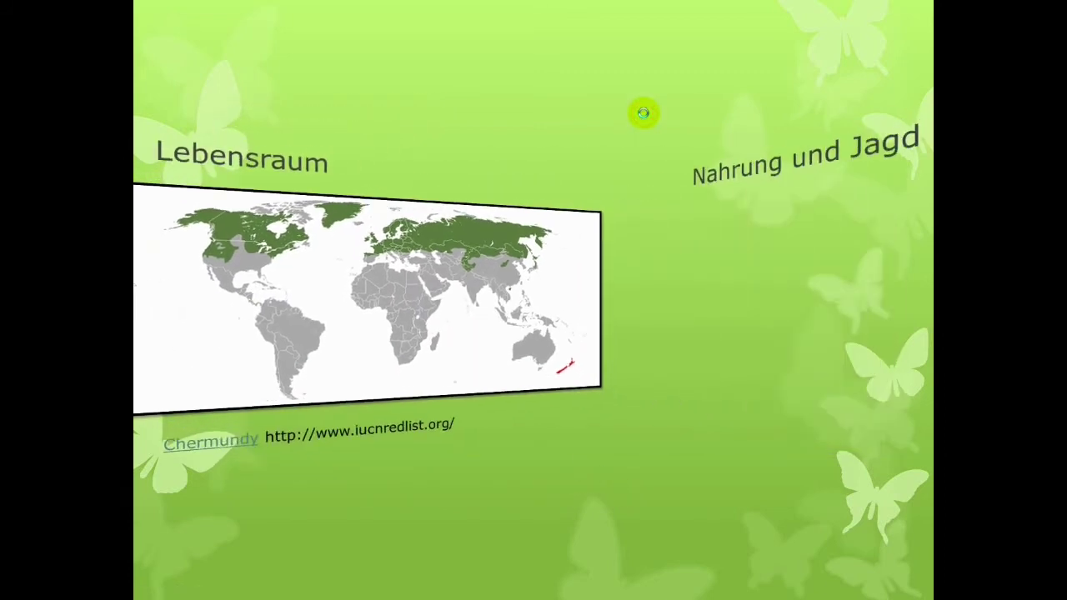
pyautogui.click(643, 114)
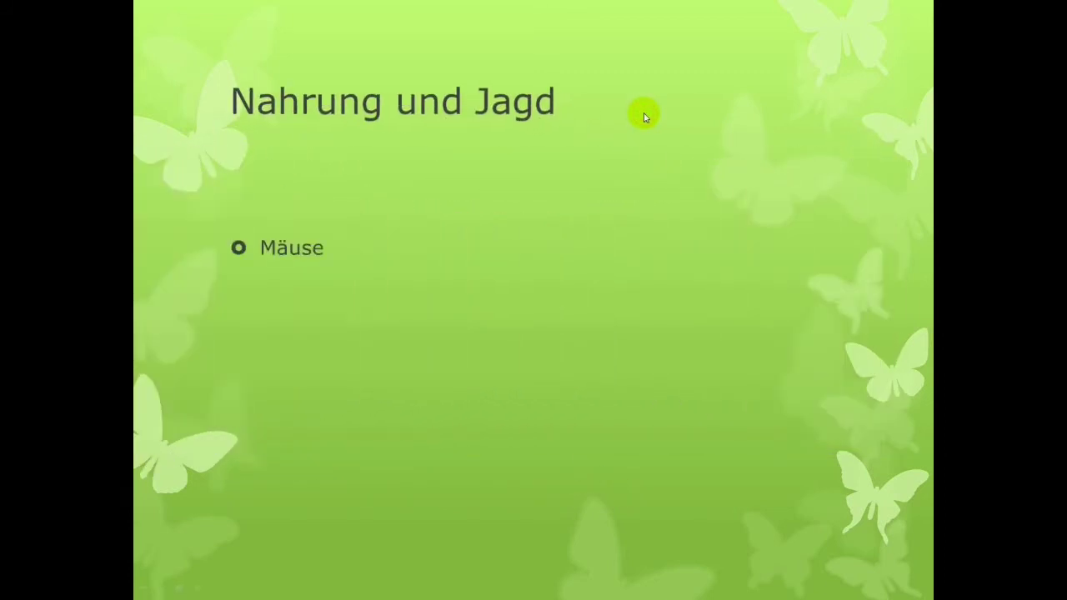
pyautogui.click(643, 116)
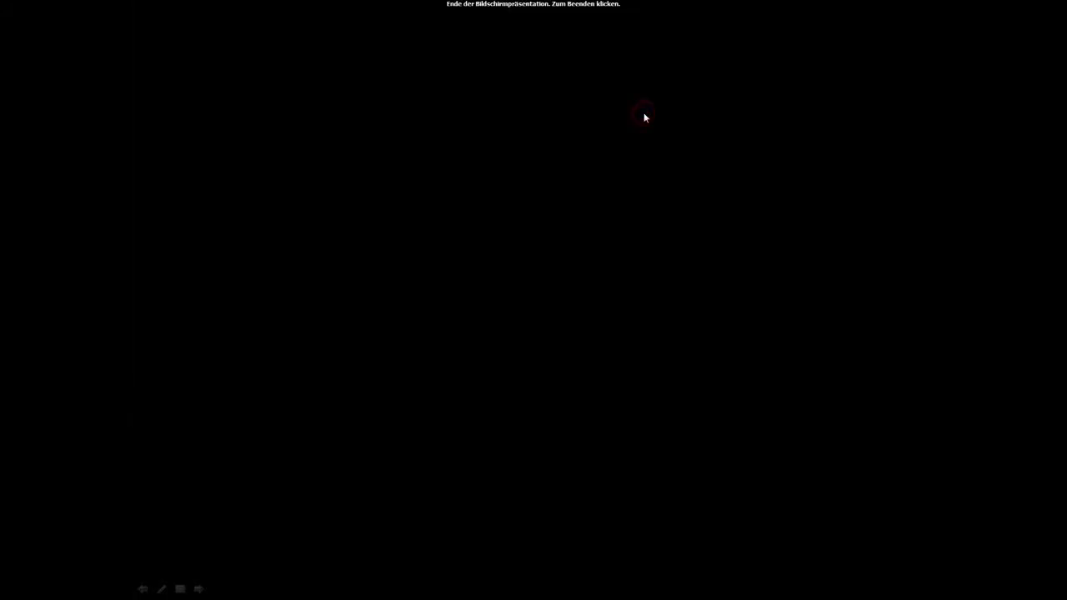
# Return to editing and set the bullet list's Erscheinen effect to group text 'As One Object'
pyautogui.click(644, 116)
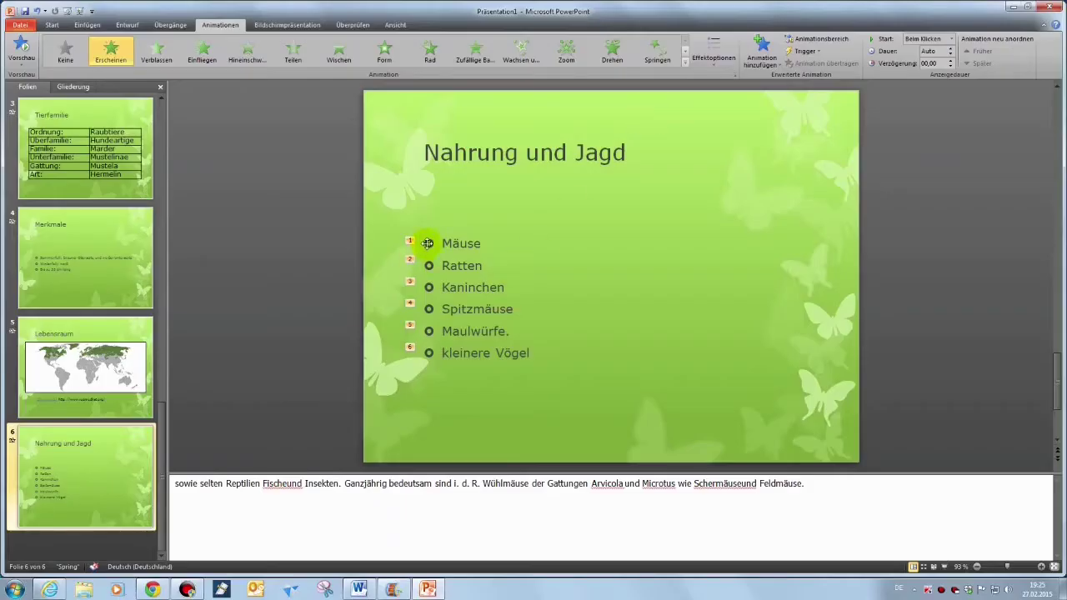
pyautogui.click(819, 44)
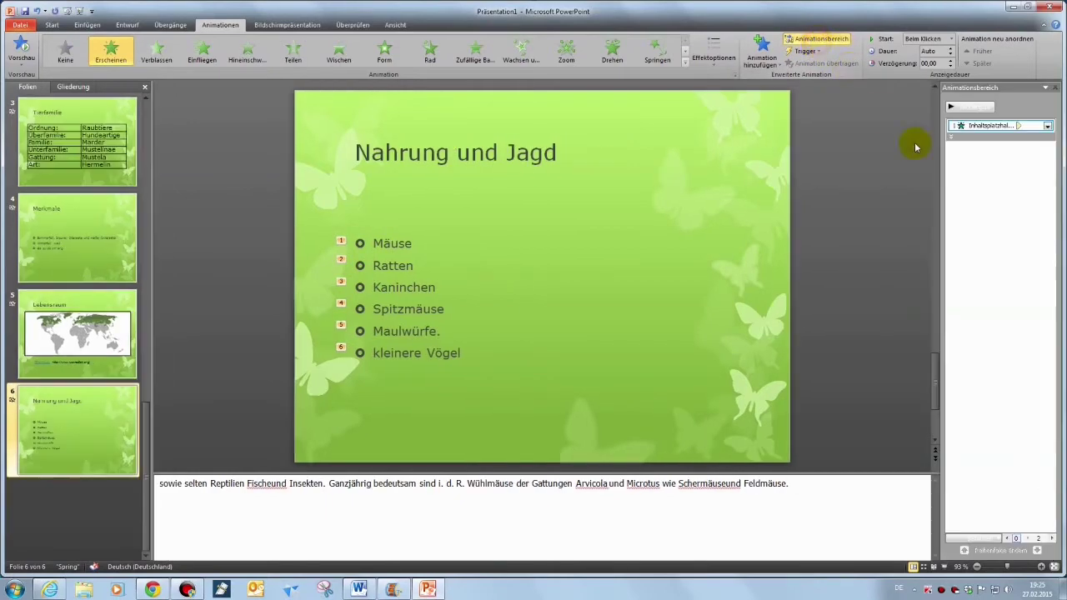
pyautogui.click(1046, 126)
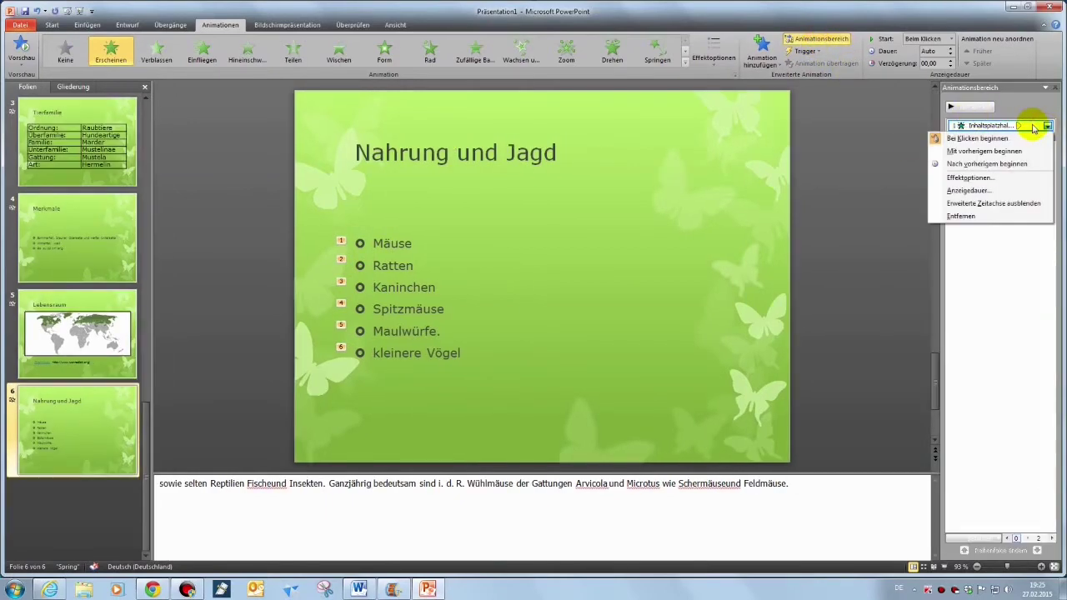
pyautogui.click(981, 179)
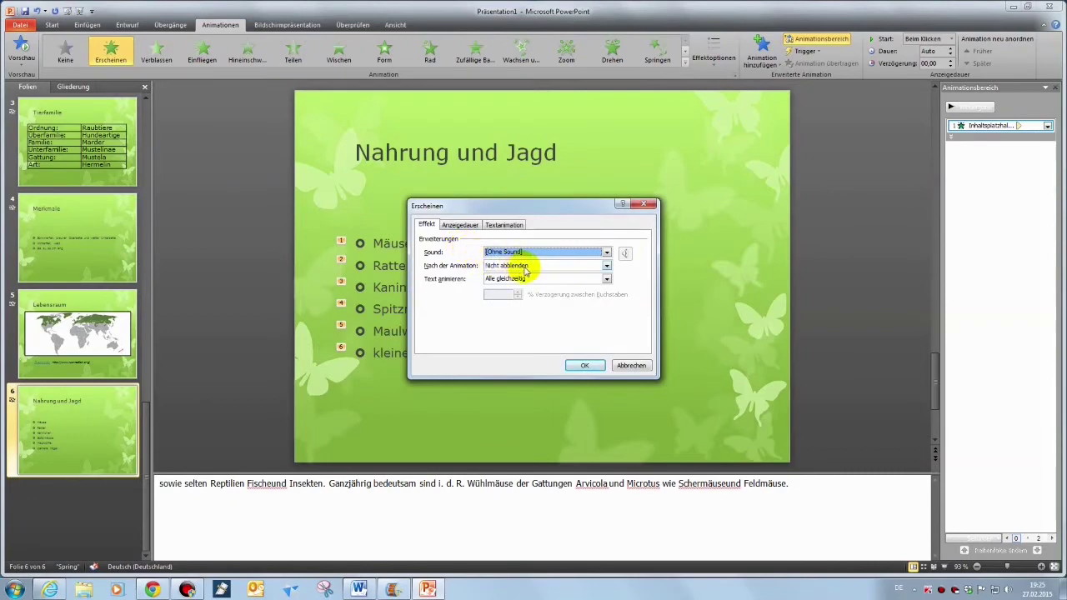
pyautogui.click(460, 225)
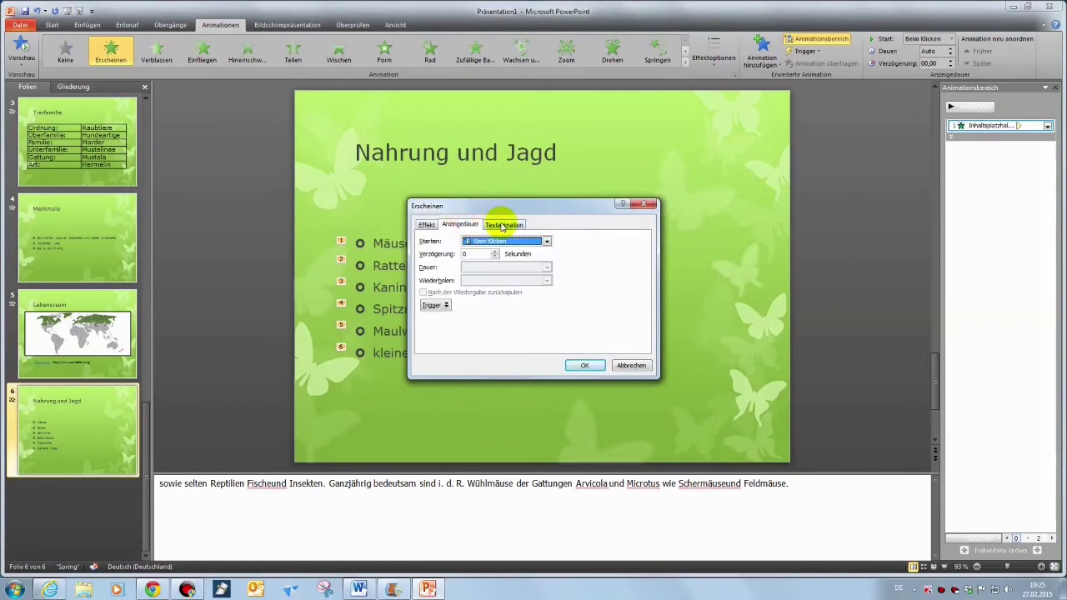
pyautogui.click(503, 225)
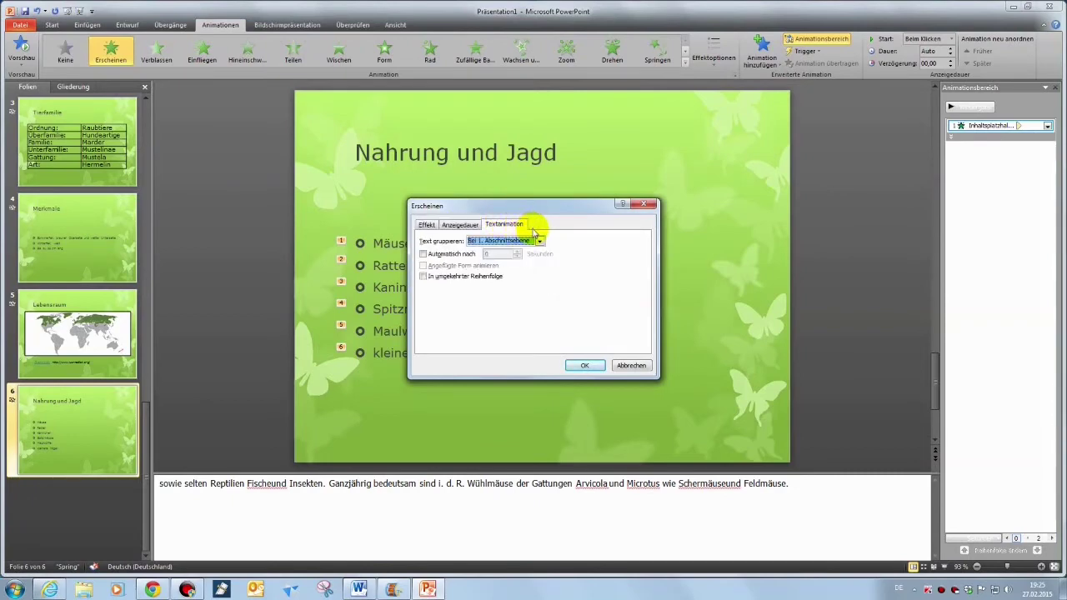
pyautogui.click(538, 242)
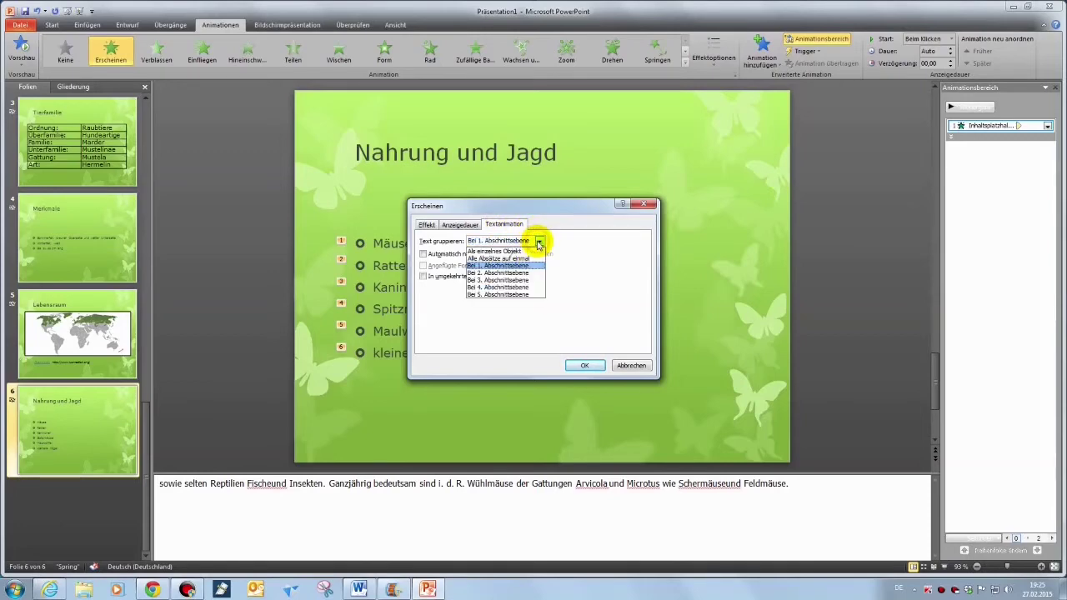
pyautogui.click(510, 251)
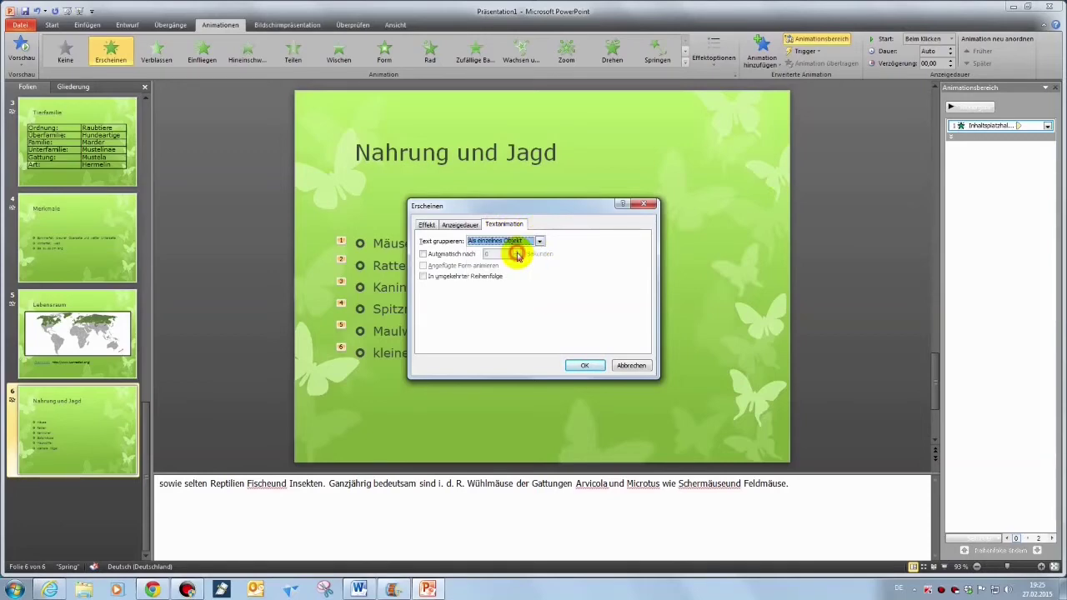
pyautogui.click(584, 366)
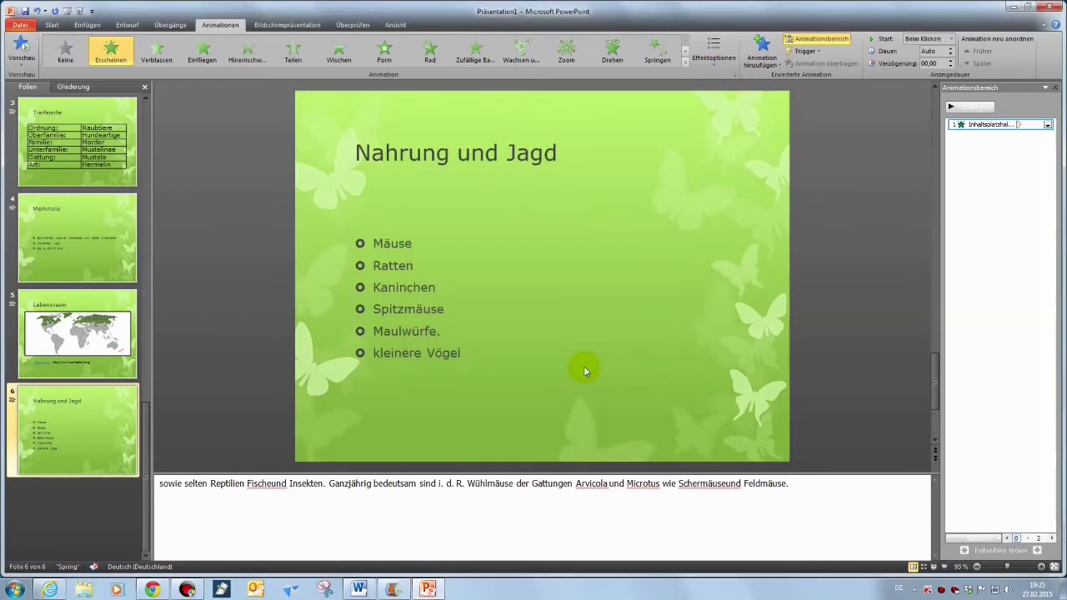
pyautogui.click(80, 12)
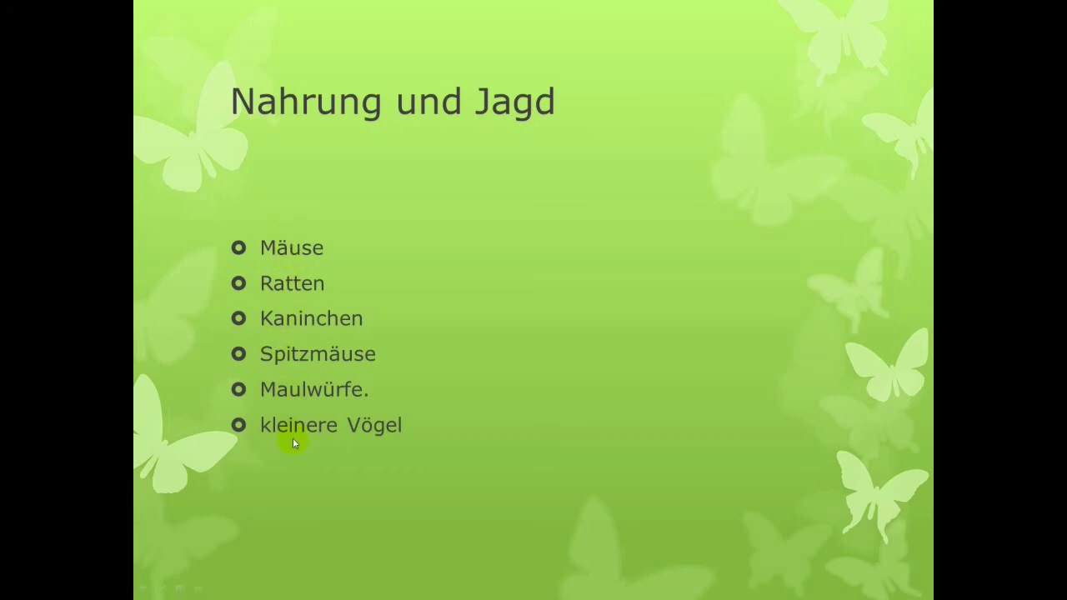
pyautogui.press('Escape')
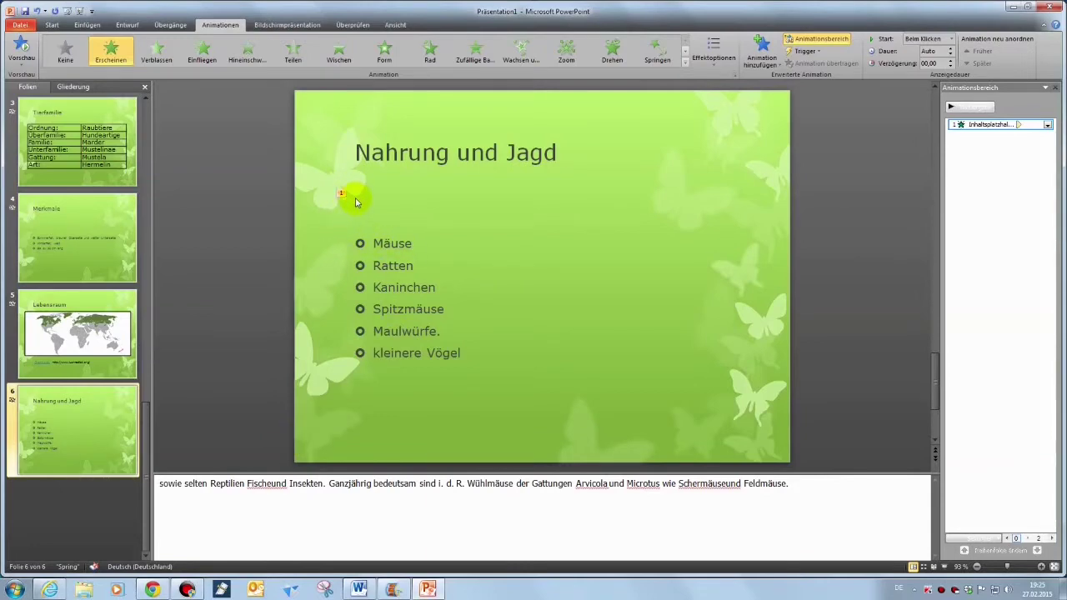
pyautogui.click(852, 234)
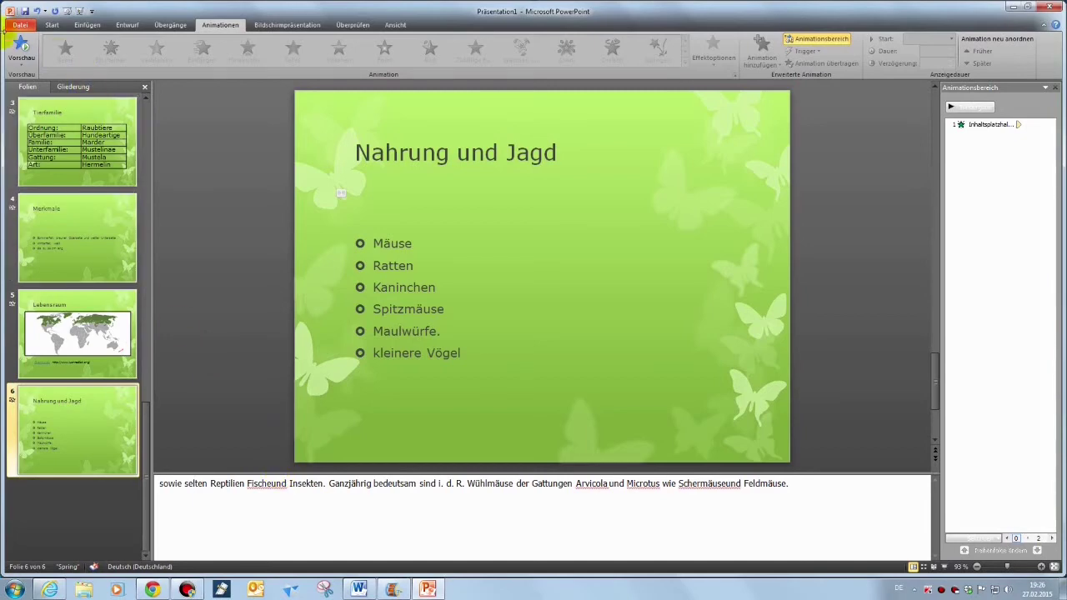
# Export the presentation to a Word handout using the 'Notizen neben den Folien' layout
pyautogui.click(22, 27)
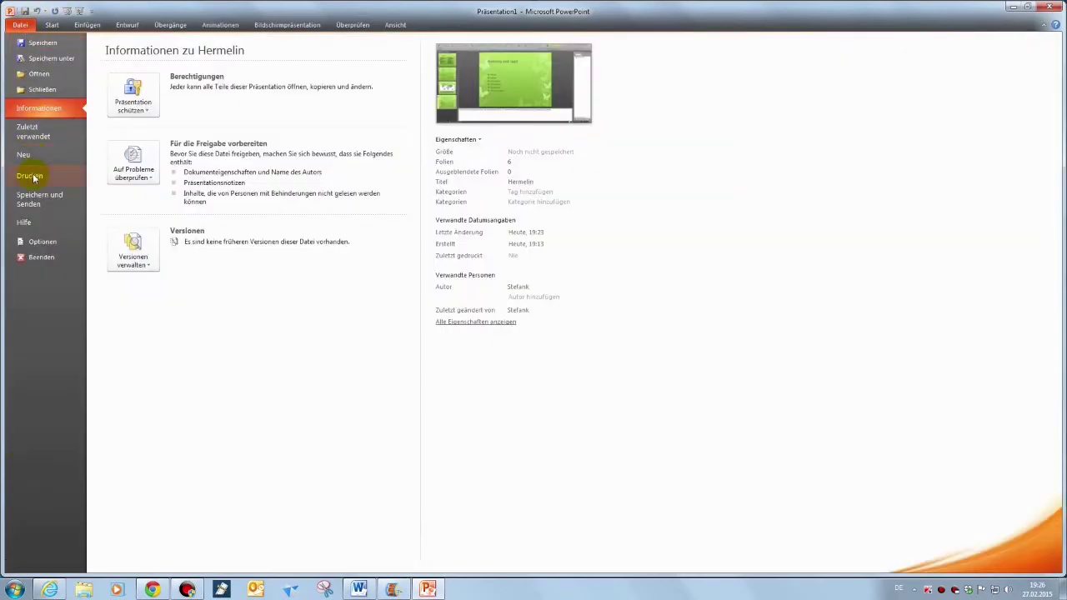
pyautogui.click(41, 205)
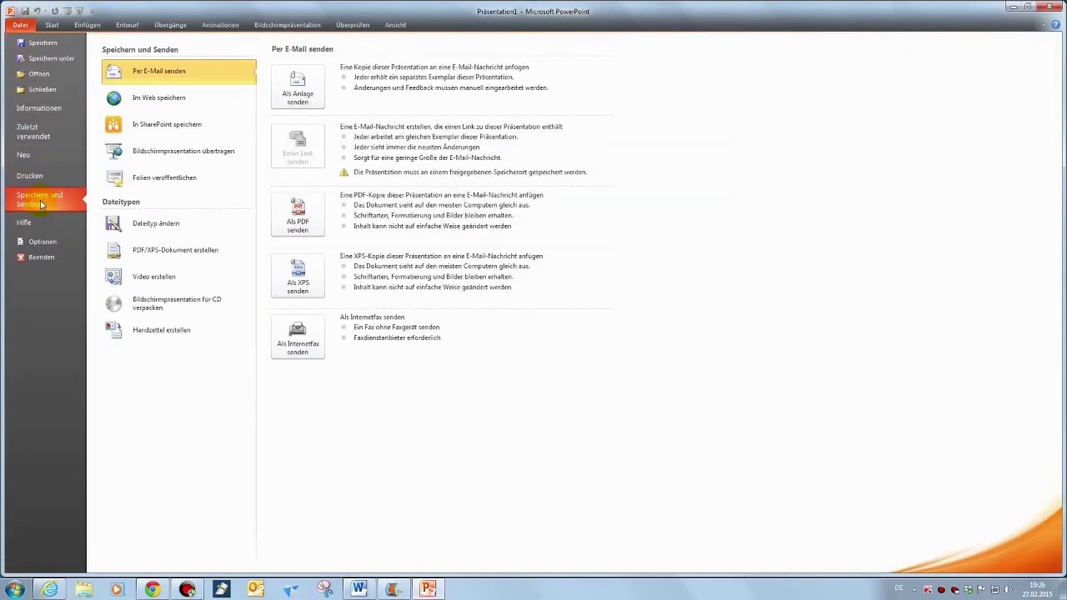
pyautogui.click(155, 338)
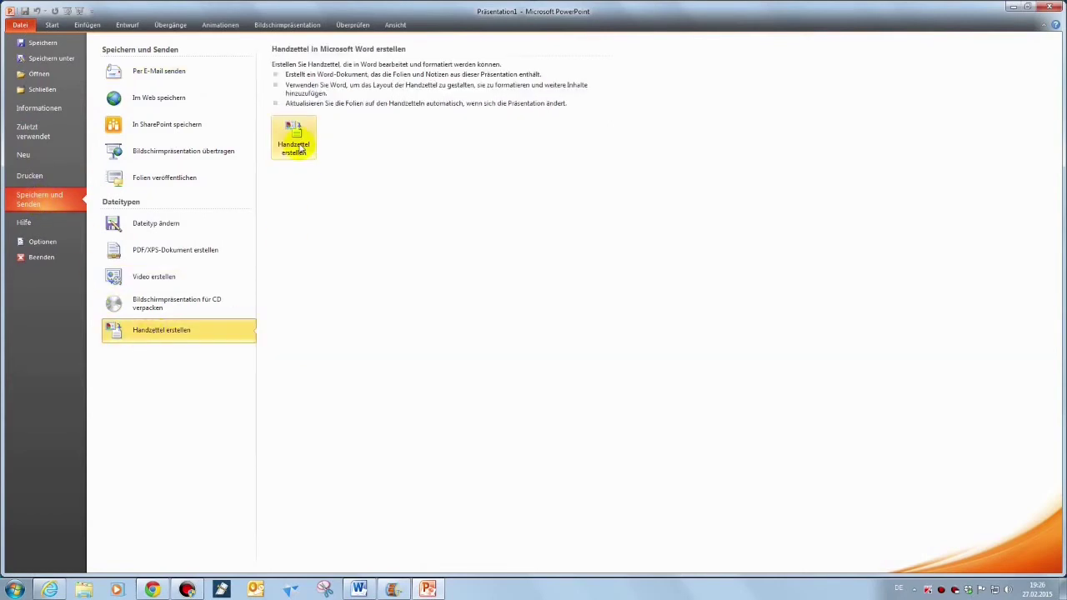
pyautogui.click(296, 141)
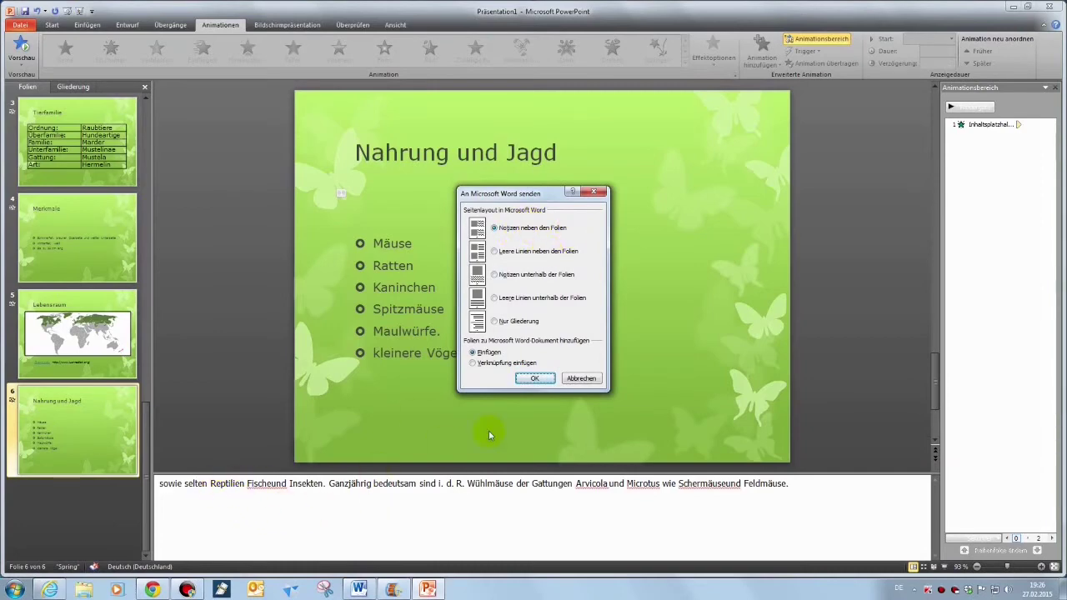
pyautogui.click(535, 377)
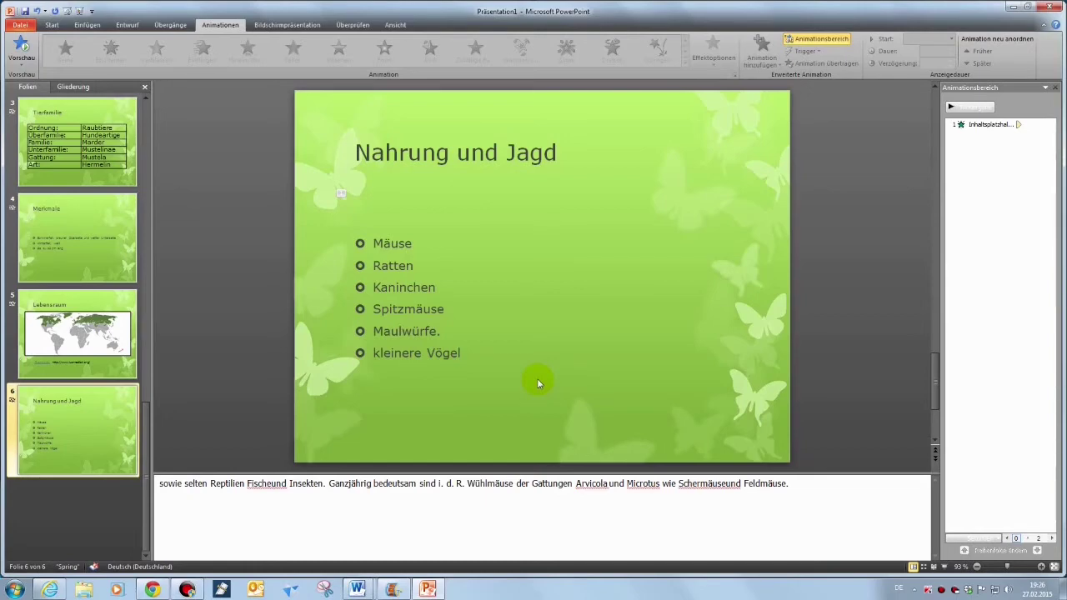
# Bring the Word handout forward, maximize the window and zoom to 90 %
pyautogui.moveTo(356, 590)
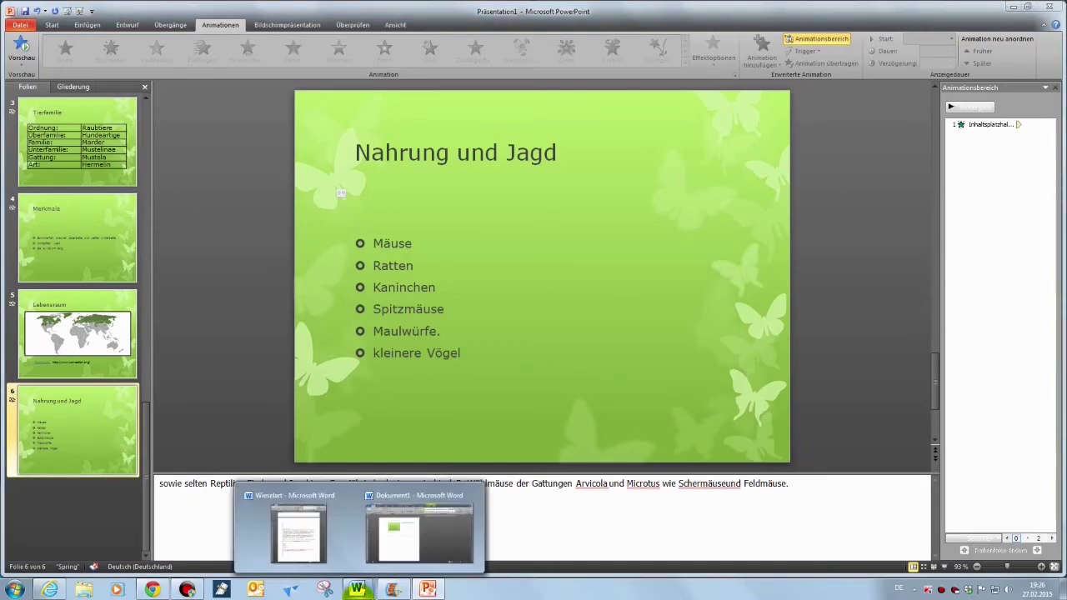
pyautogui.click(391, 542)
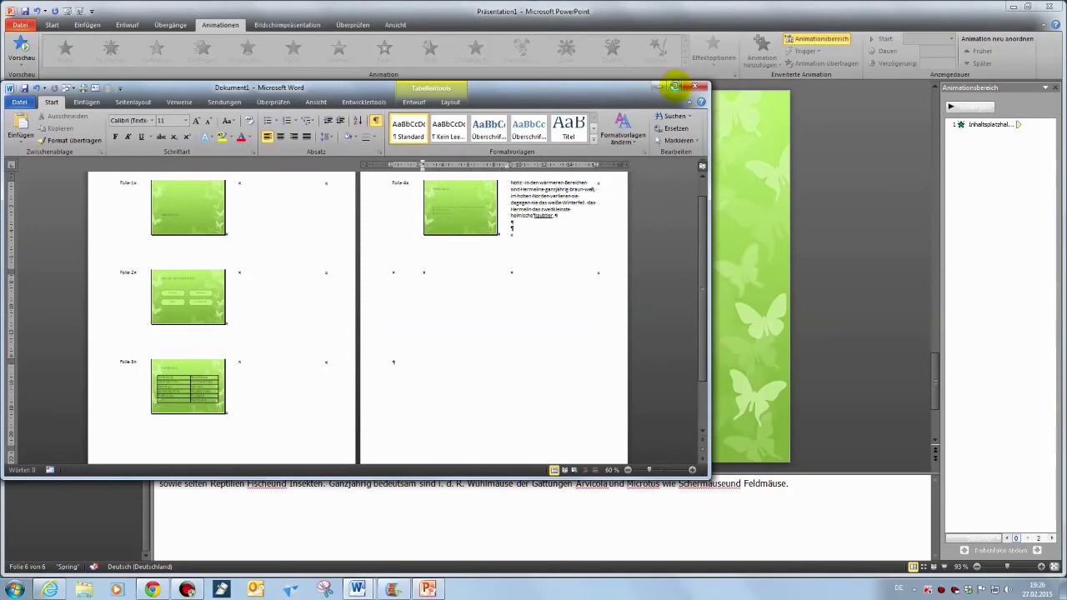
pyautogui.click(675, 86)
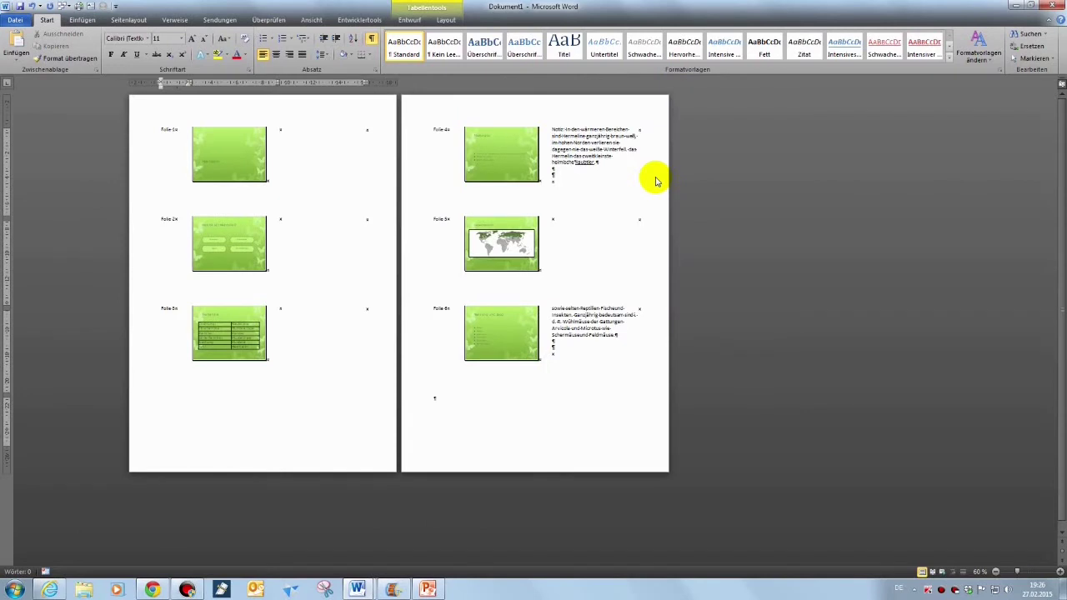
pyautogui.click(1060, 574)
pyautogui.click(1059, 574)
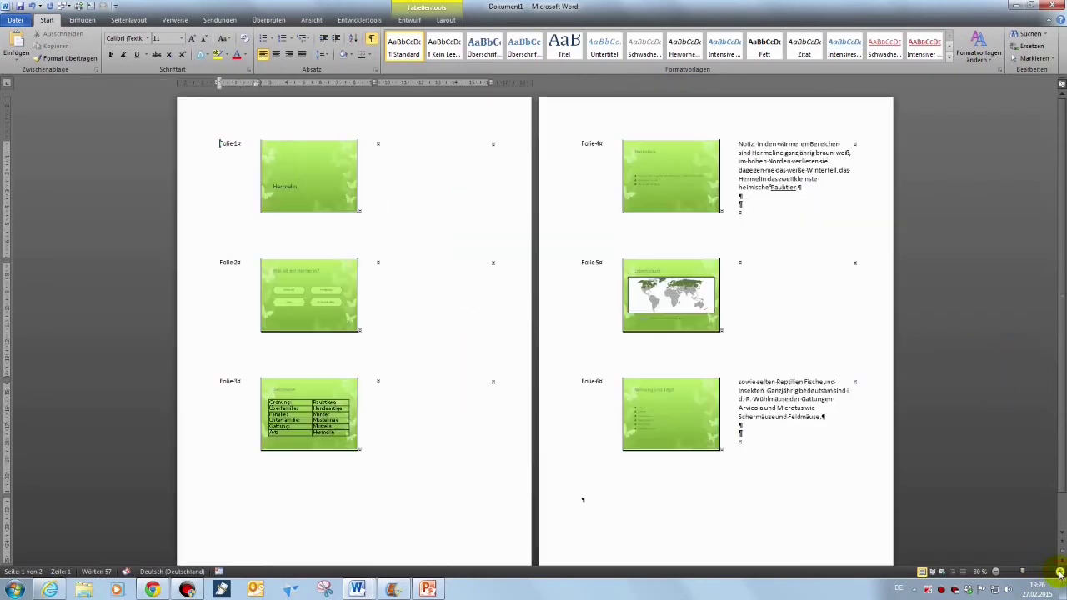
pyautogui.click(1060, 574)
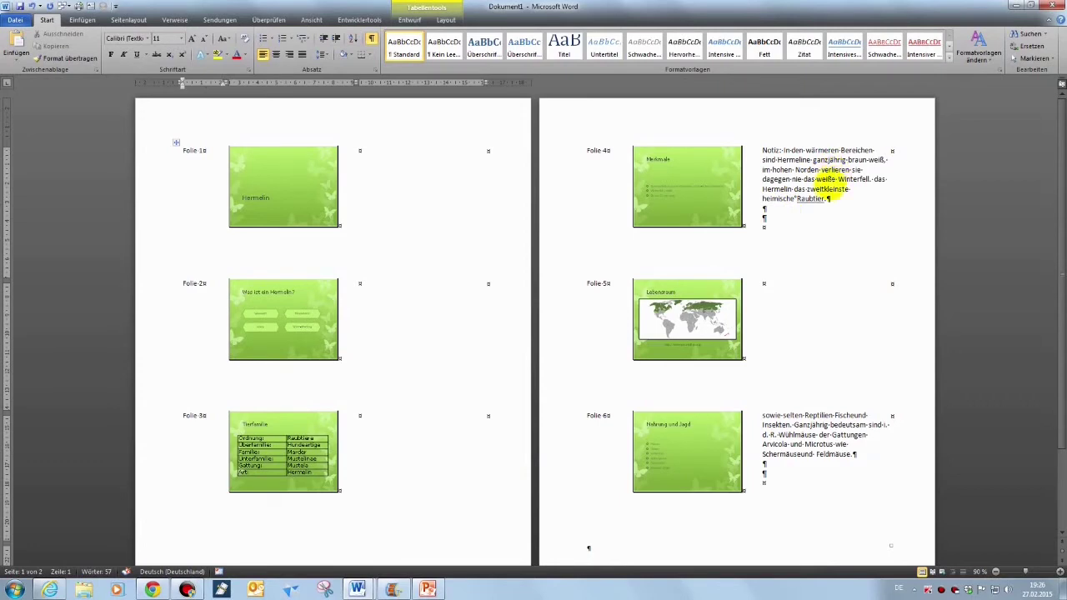
# Select the whole handout table and apply Alle Rahmenlinien borders
pyautogui.click(175, 148)
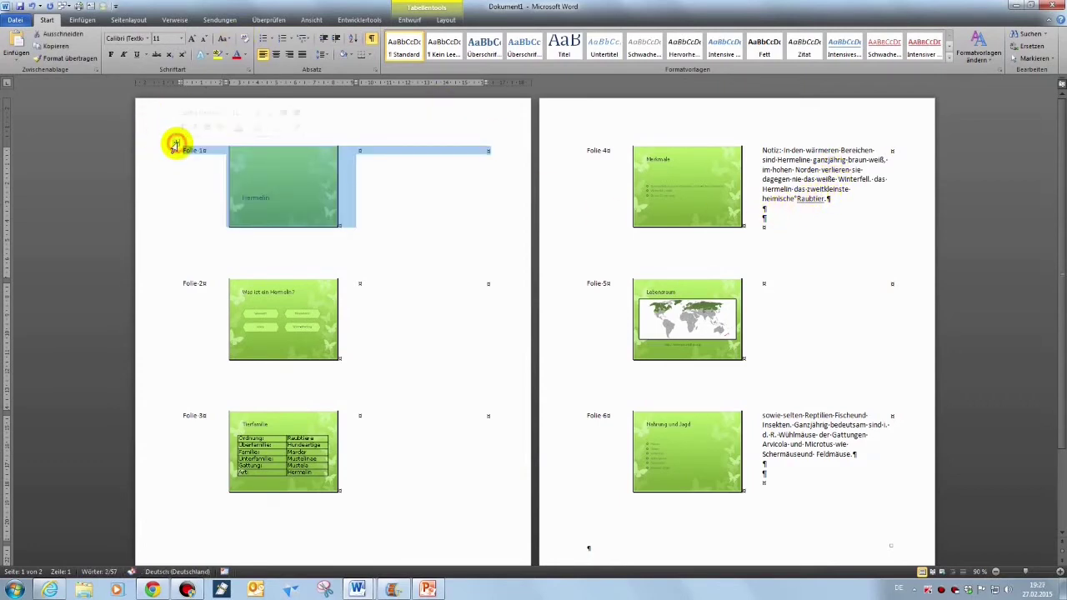
pyautogui.click(176, 142)
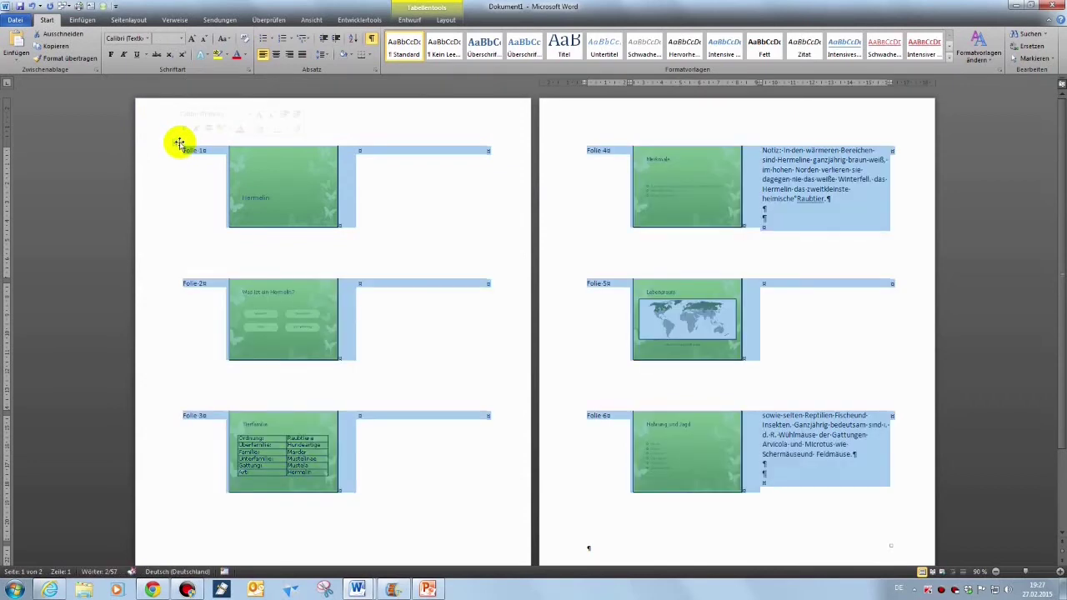
pyautogui.click(372, 59)
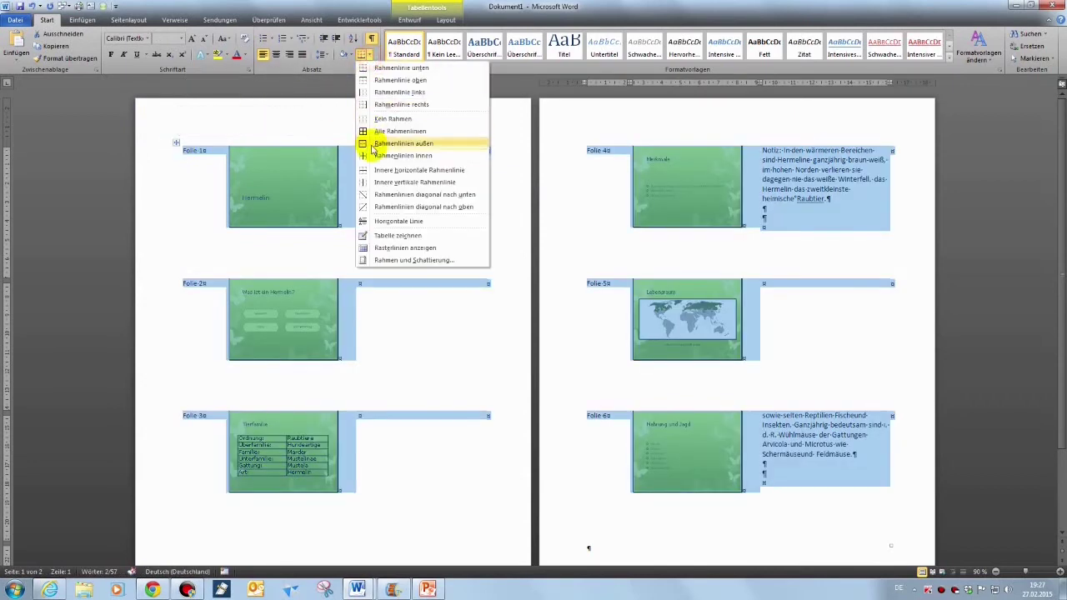
pyautogui.click(372, 135)
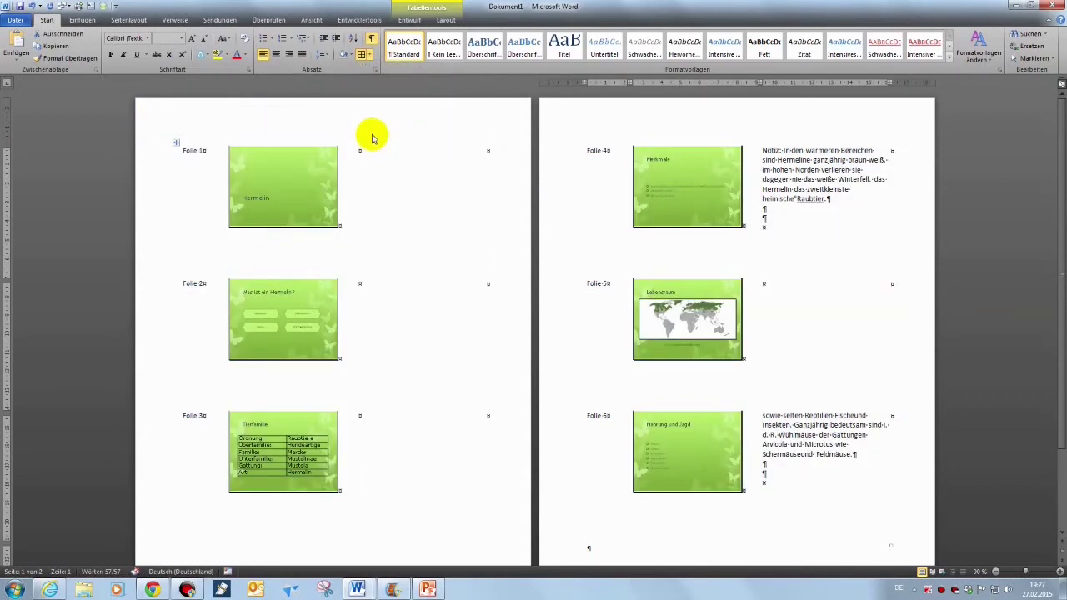
pyautogui.click(498, 176)
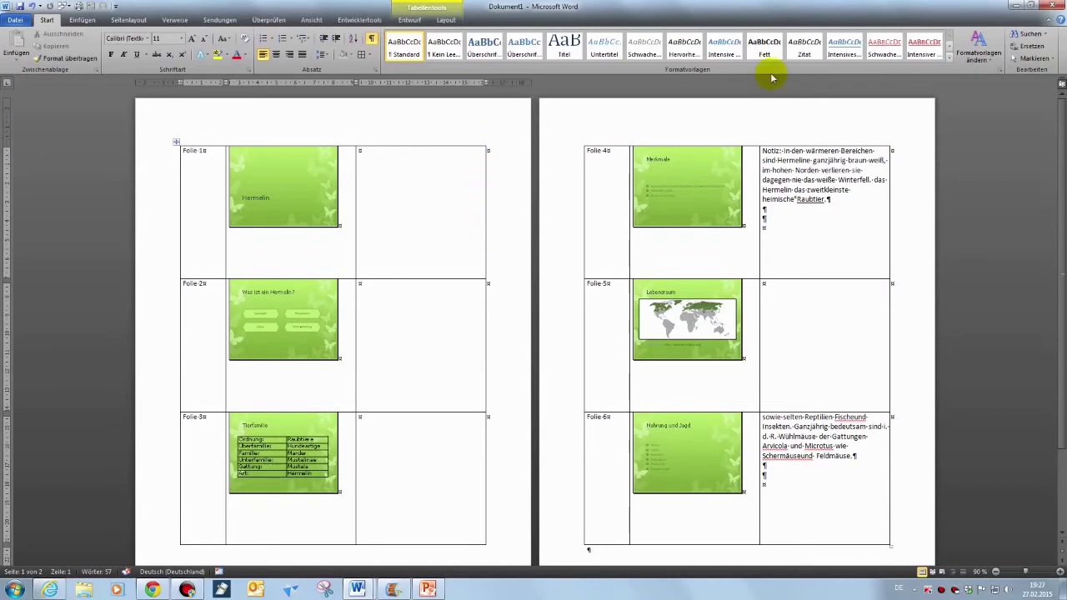
# Close Word without saving, then set PowerPoint to print all slides as Handzettel with 3 slides per page
pyautogui.click(1057, 7)
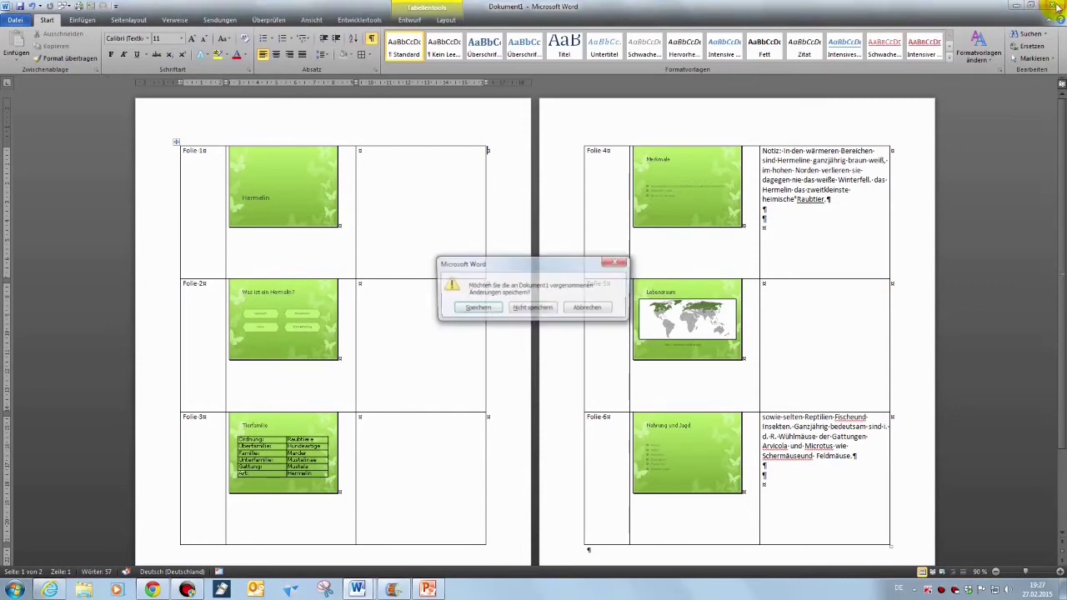
pyautogui.click(540, 310)
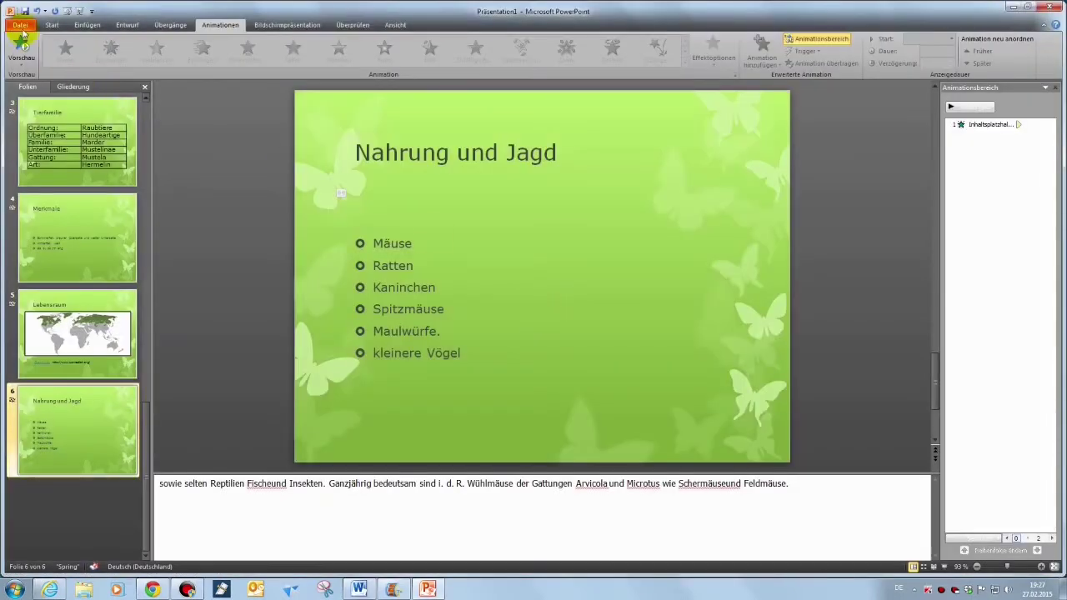
pyautogui.click(30, 26)
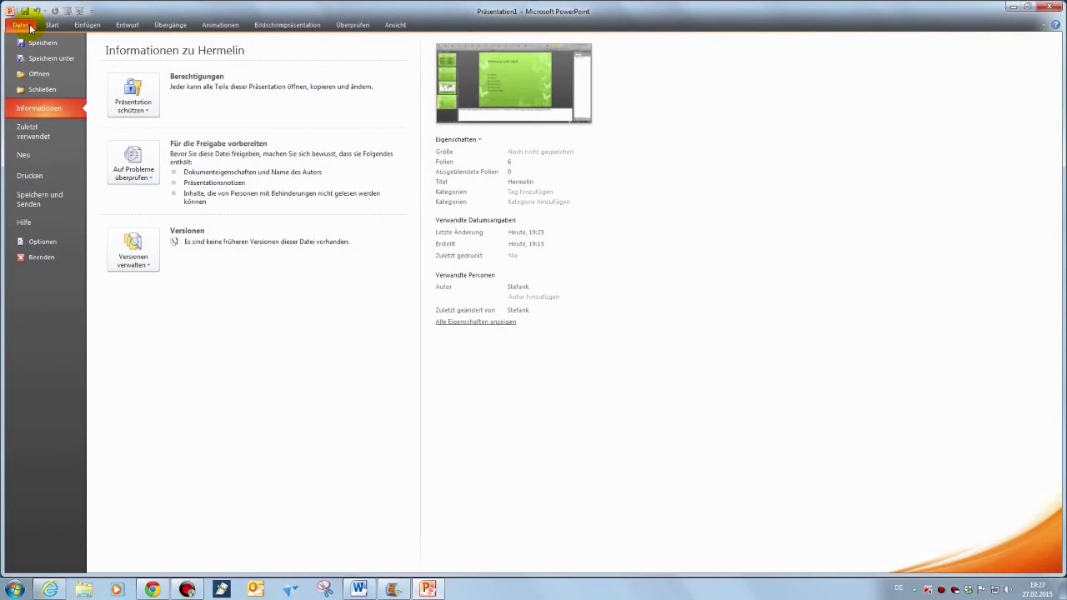
pyautogui.click(51, 173)
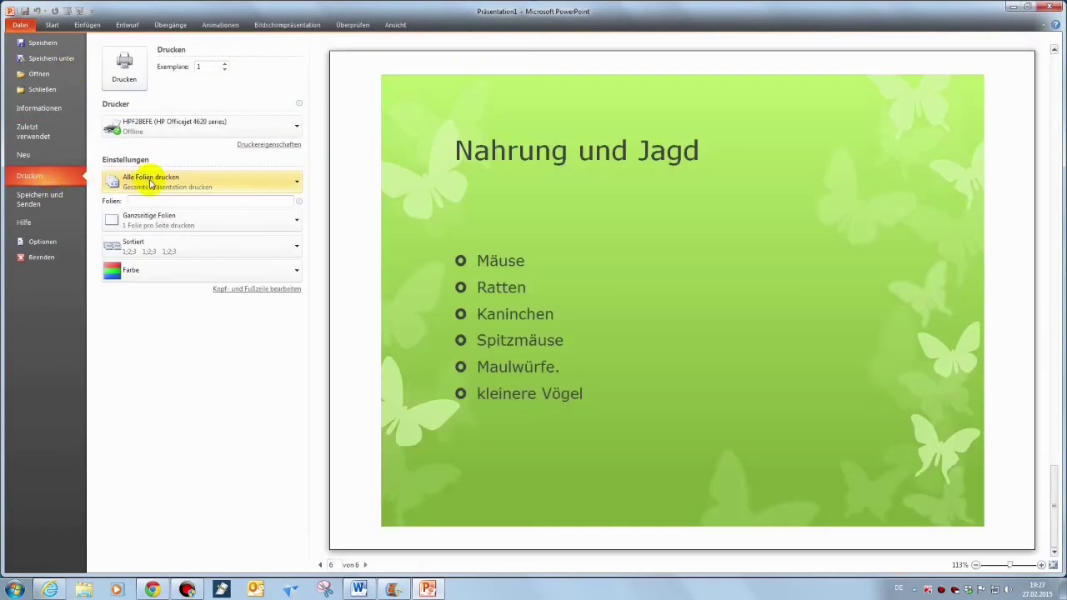
pyautogui.click(150, 183)
pyautogui.click(155, 211)
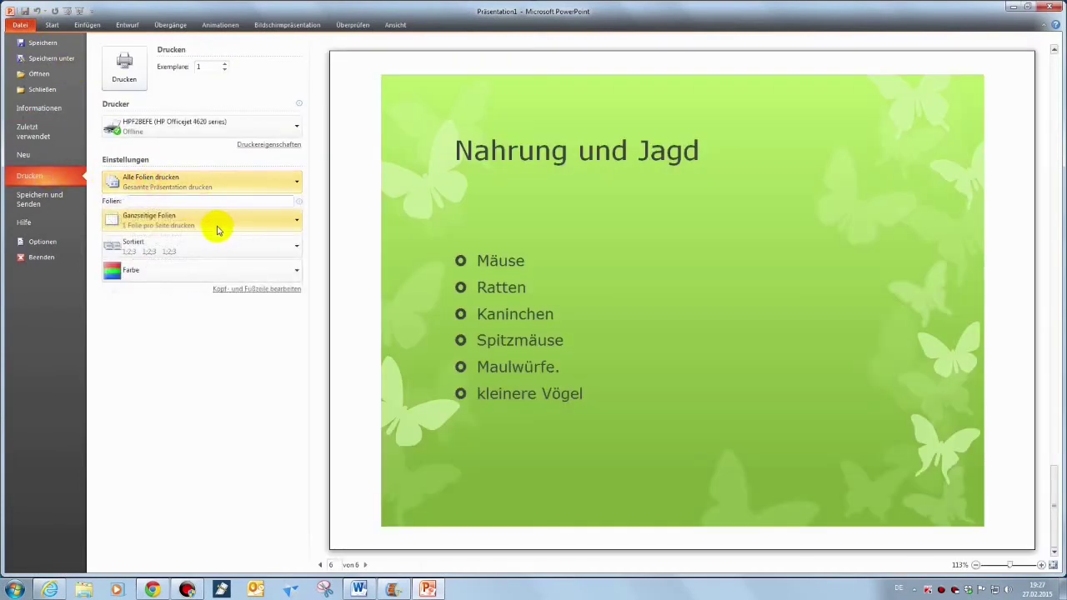
pyautogui.click(216, 226)
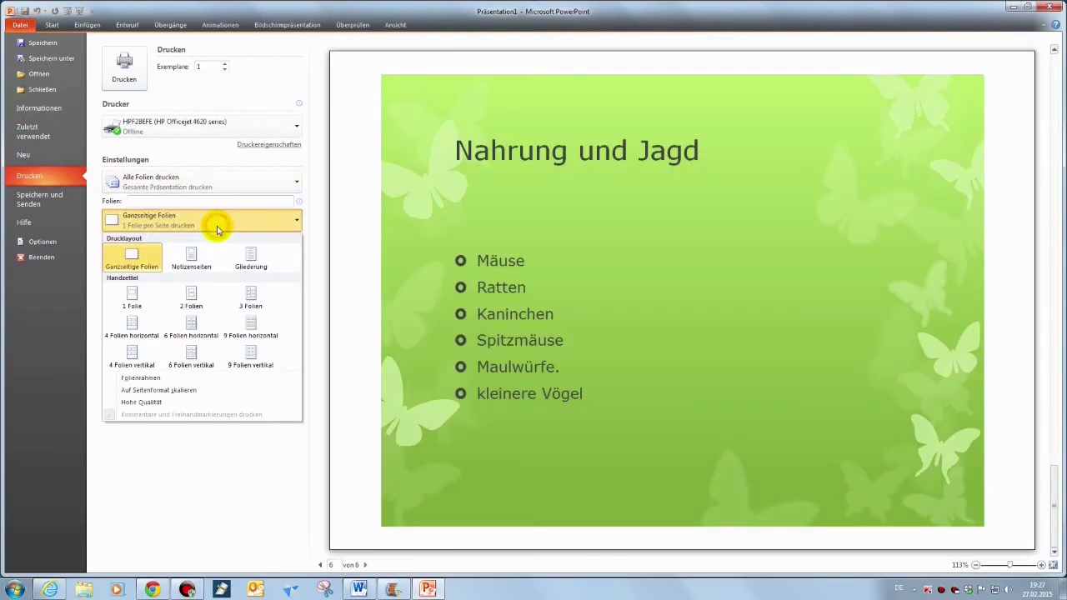
pyautogui.click(251, 300)
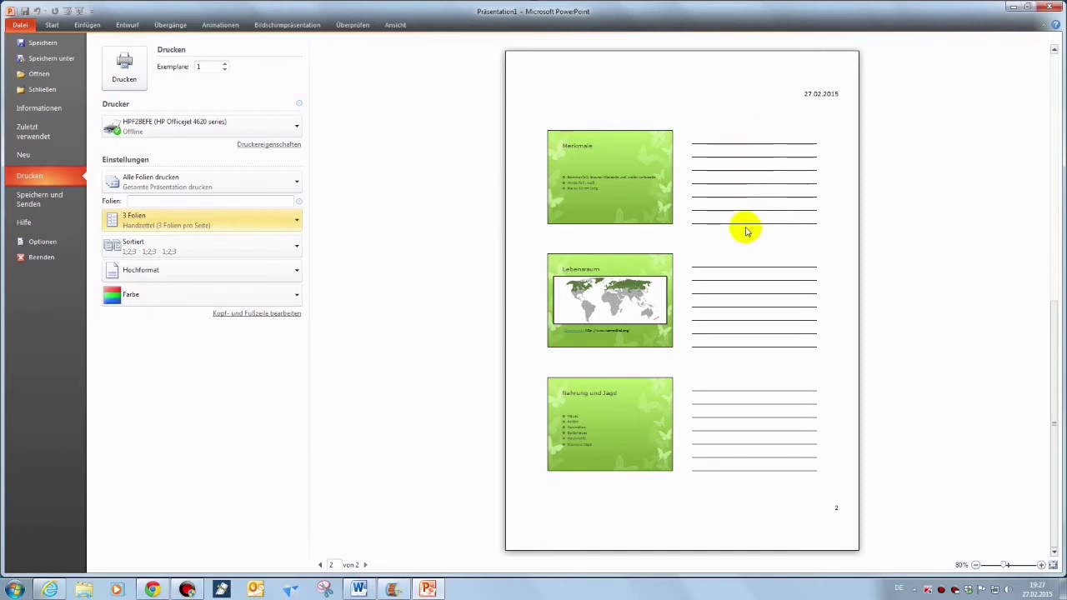
pyautogui.click(56, 27)
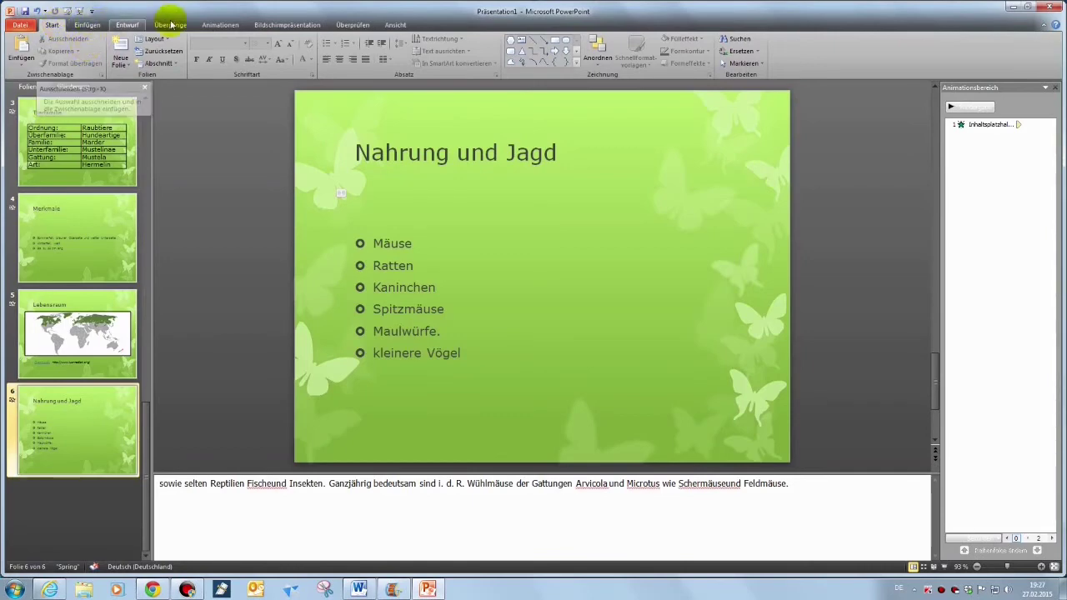
# Set the display mode to Erweitert to extend the desktop onto the second monitor
pyautogui.click(312, 26)
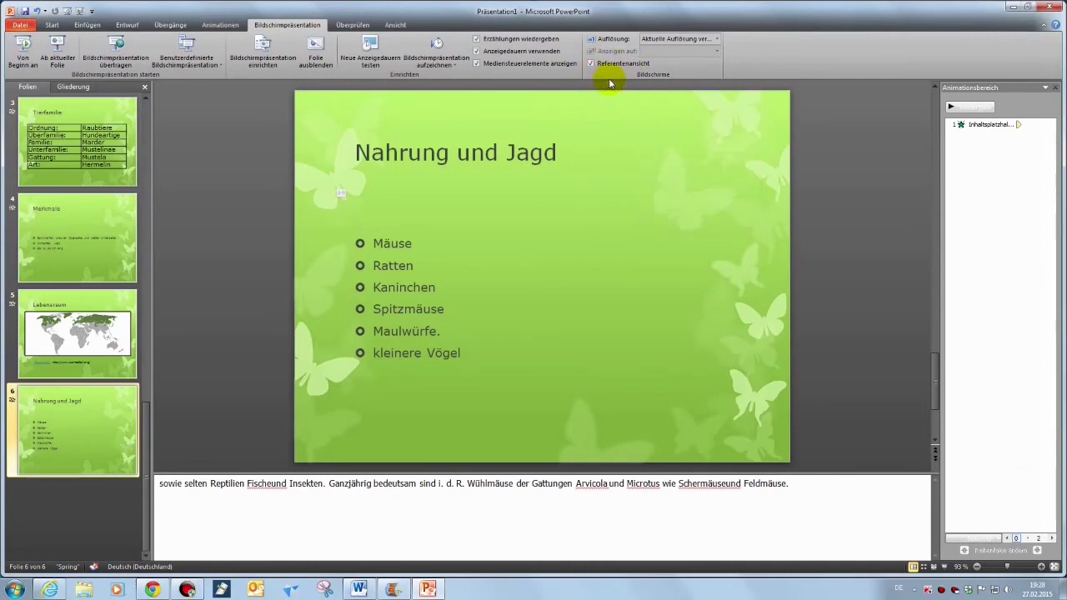
pyautogui.press('super+p')
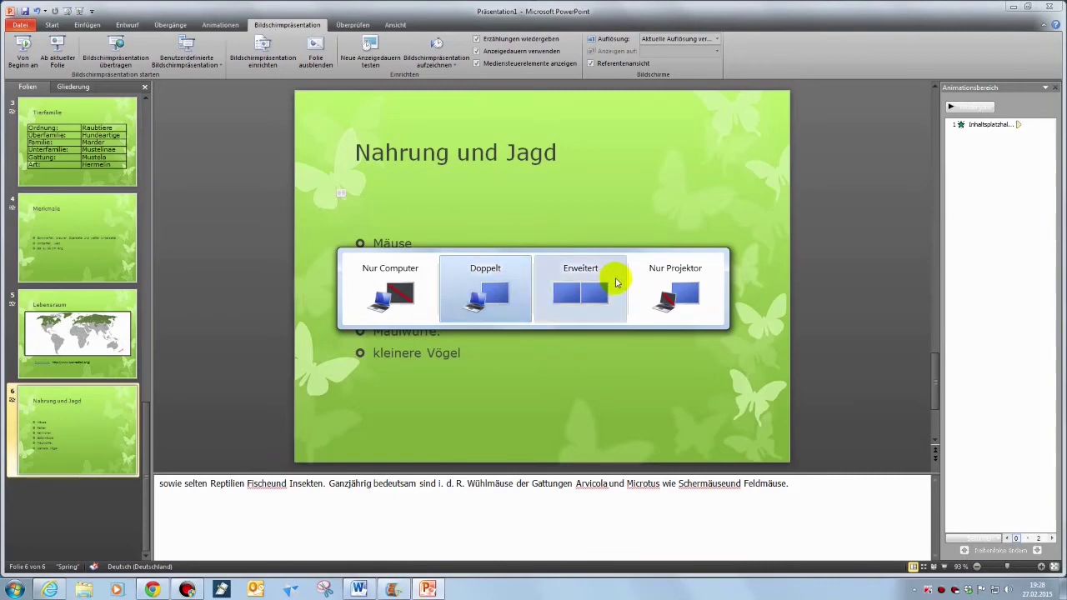
pyautogui.click(582, 281)
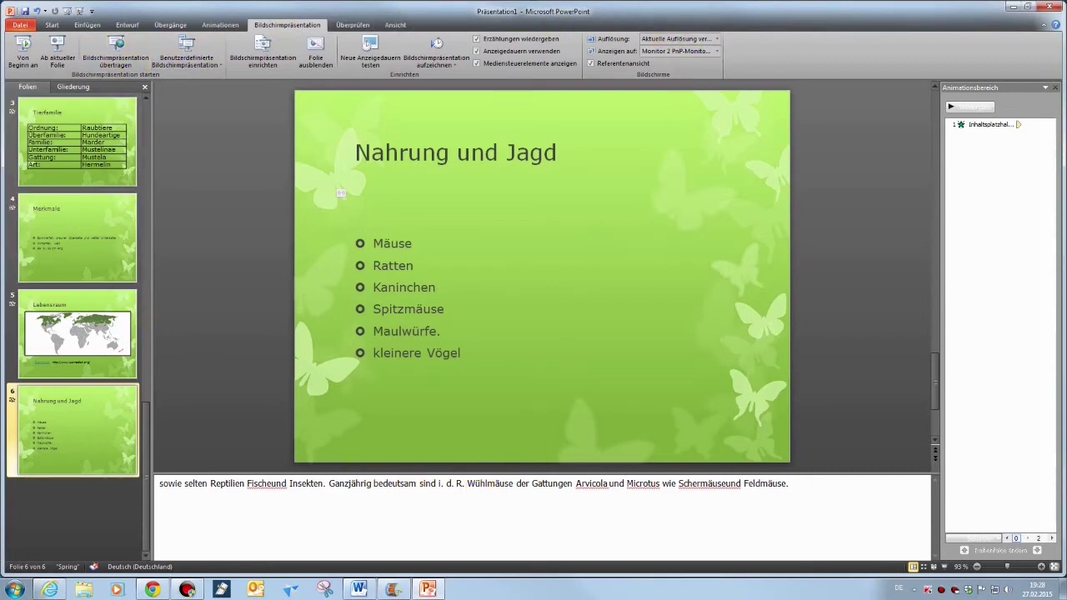
# Drag the PowerPoint window aside, re-maximize it, and launch the slideshow in presenter view
pyautogui.doubleClick(655, 11)
pyautogui.moveTo(662, 30); pyautogui.dragTo(1063, 106)
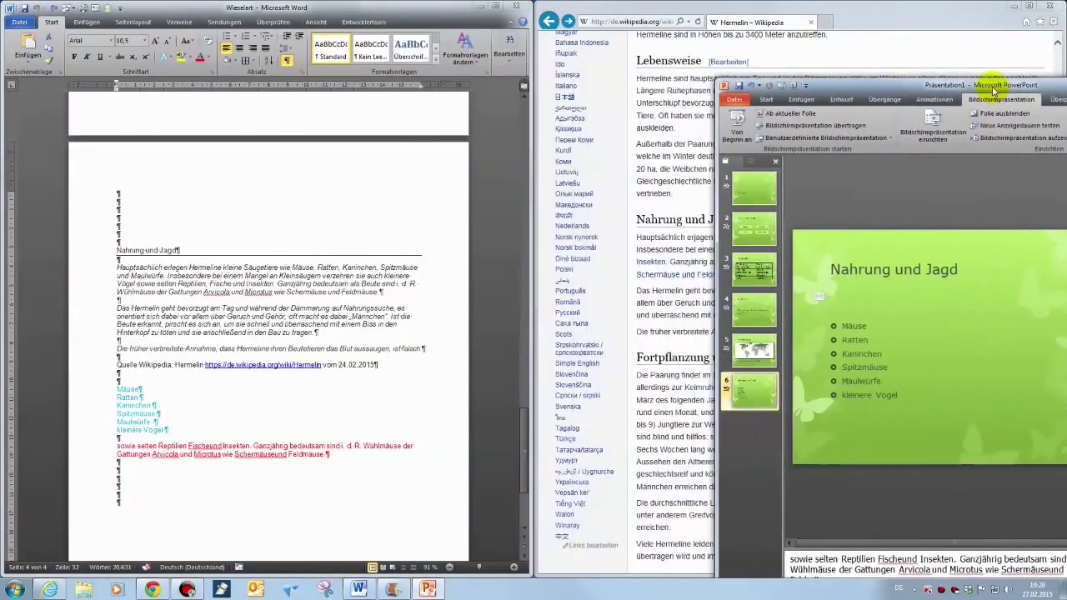
pyautogui.moveTo(915, 86); pyautogui.dragTo(1039, 87)
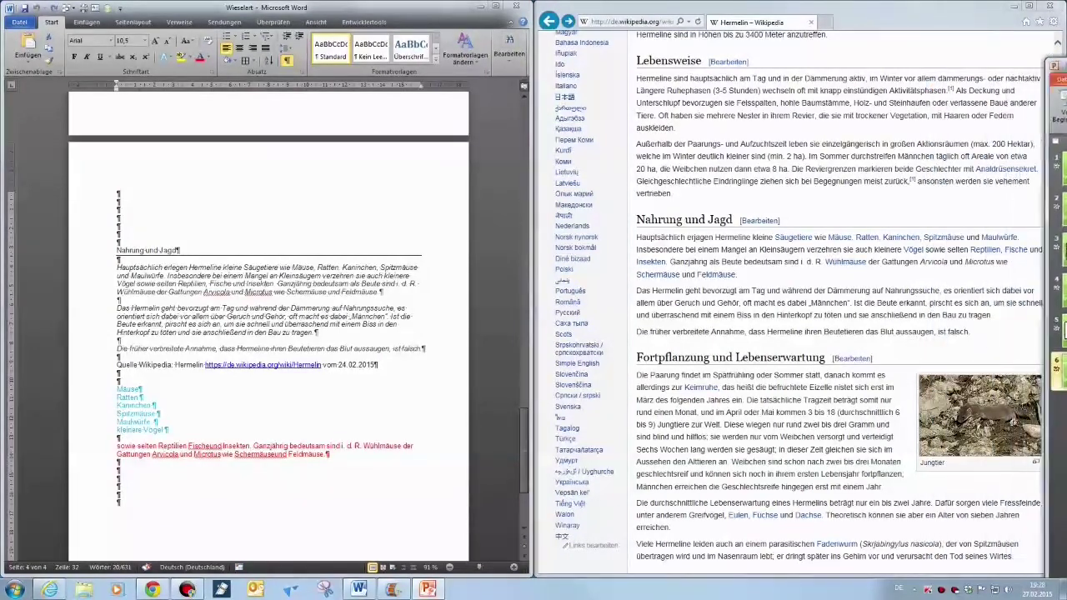
pyautogui.moveTo(1039, 87)
pyautogui.mouseDown()
pyautogui.moveTo(1066, 84)
pyautogui.moveTo(832, 41)
pyautogui.moveTo(271, 38)
pyautogui.mouseUp()
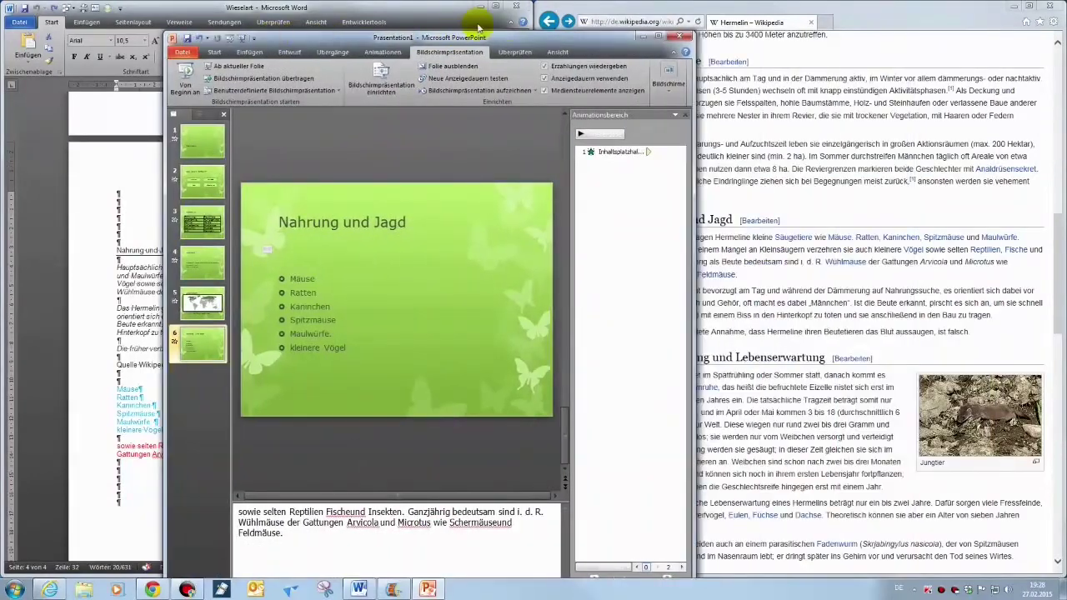
pyautogui.click(658, 37)
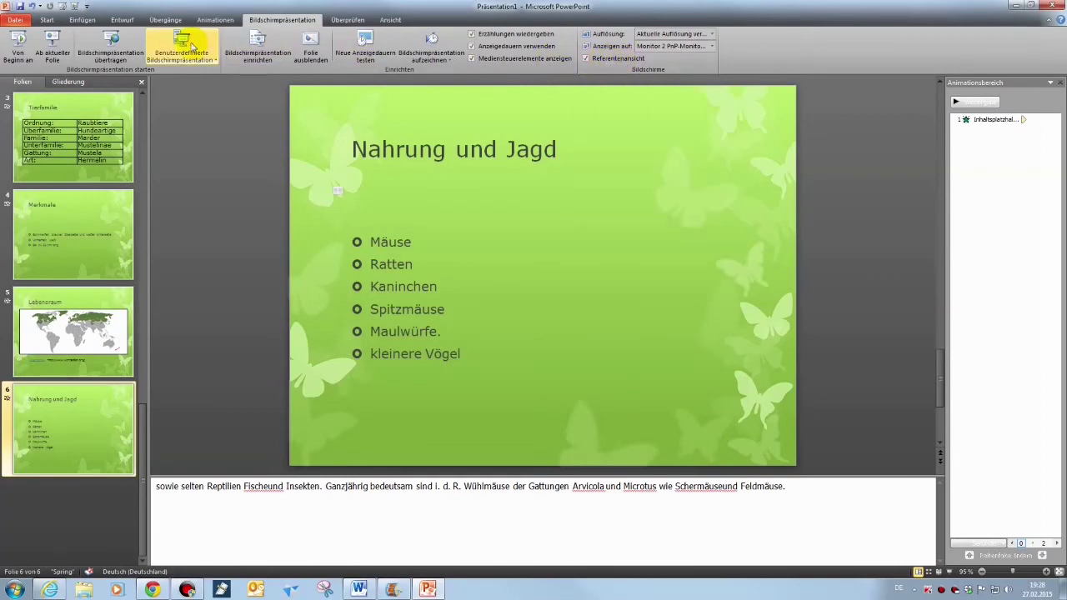
pyautogui.click(62, 7)
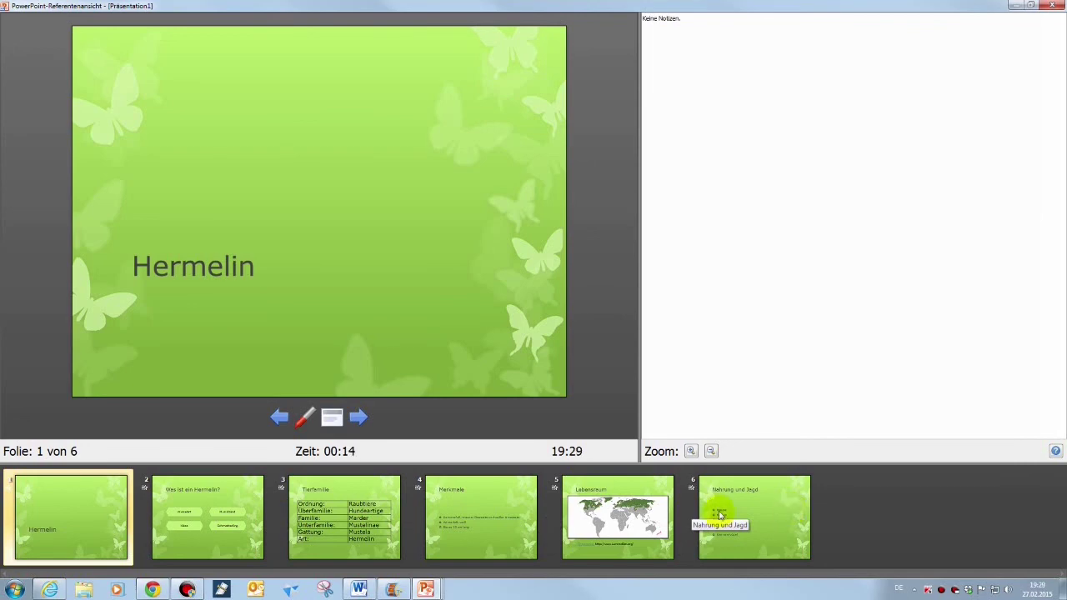
# Jump through slides 2 and 3 to slide 4, Merkmale, via the thumbnails
pyautogui.click(209, 496)
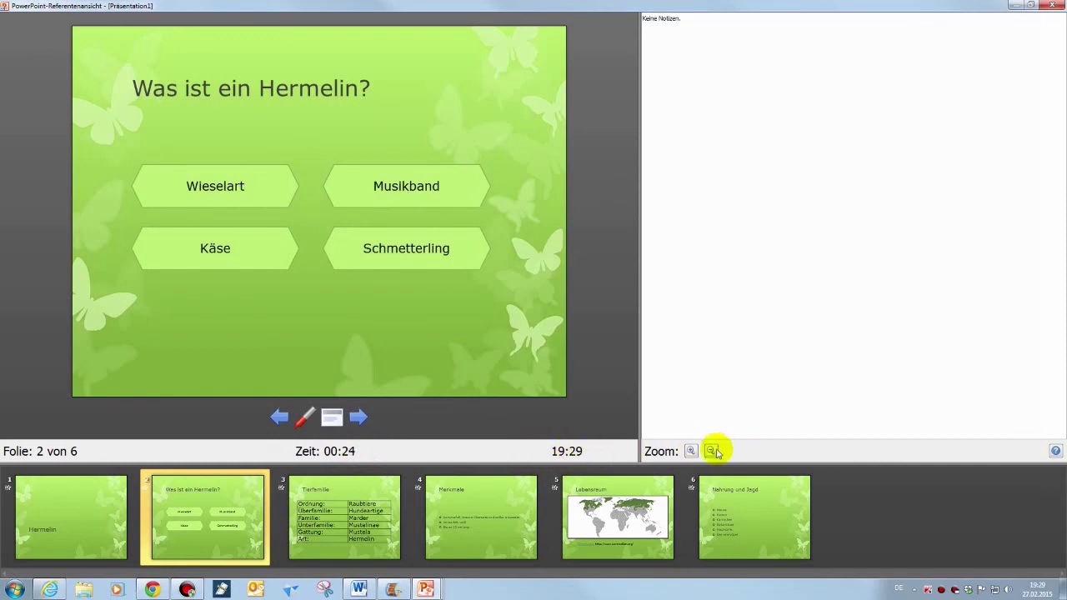
pyautogui.click(325, 532)
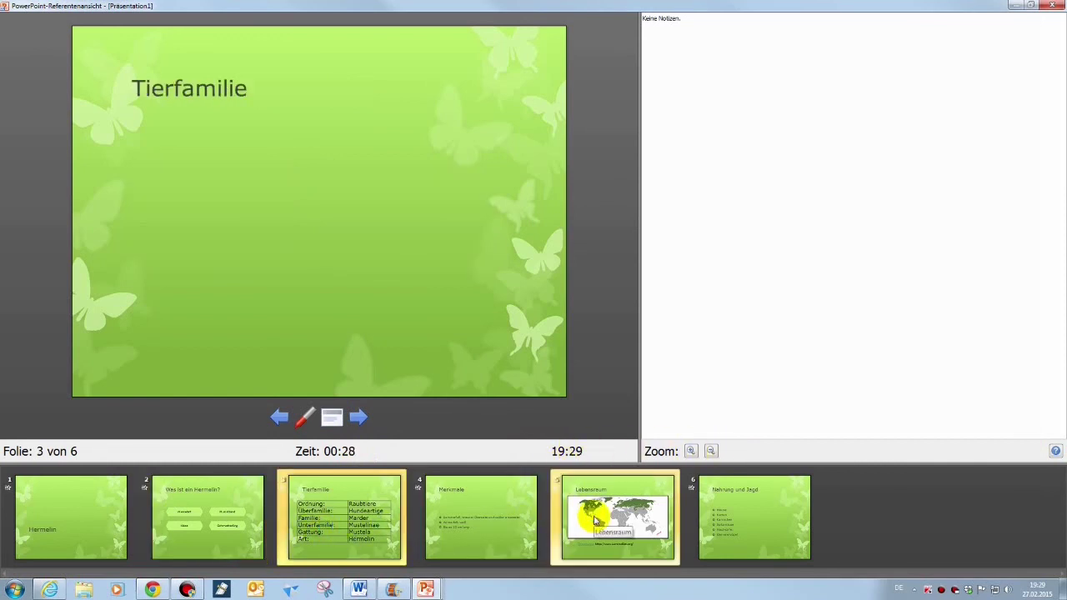
pyautogui.click(467, 518)
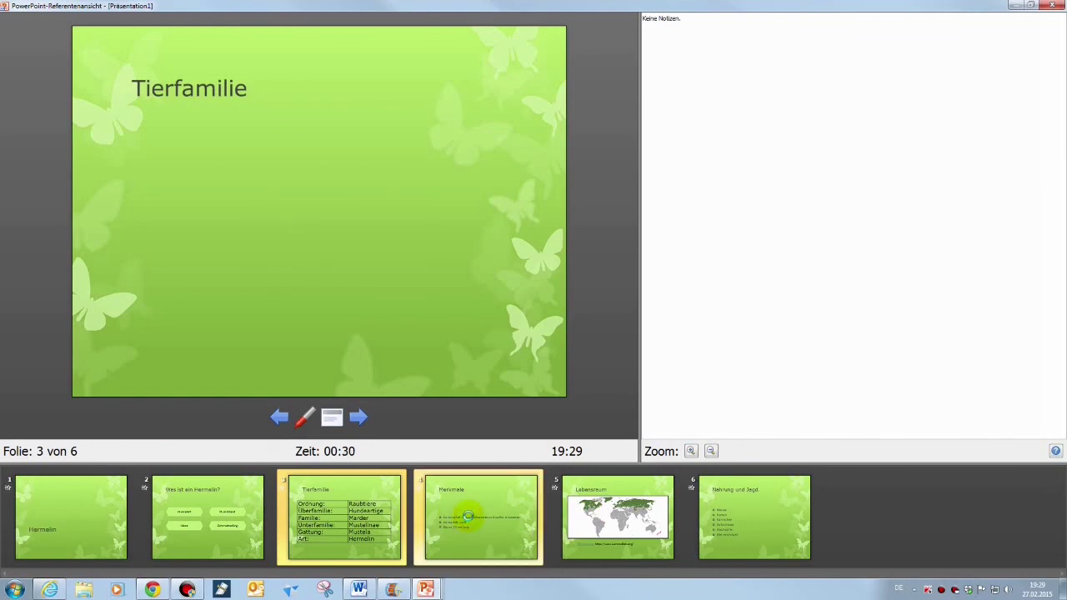
# Zoom the speaker notes in three times to enlarge the Merkmale note text
pyautogui.click(690, 451)
pyautogui.click(691, 451)
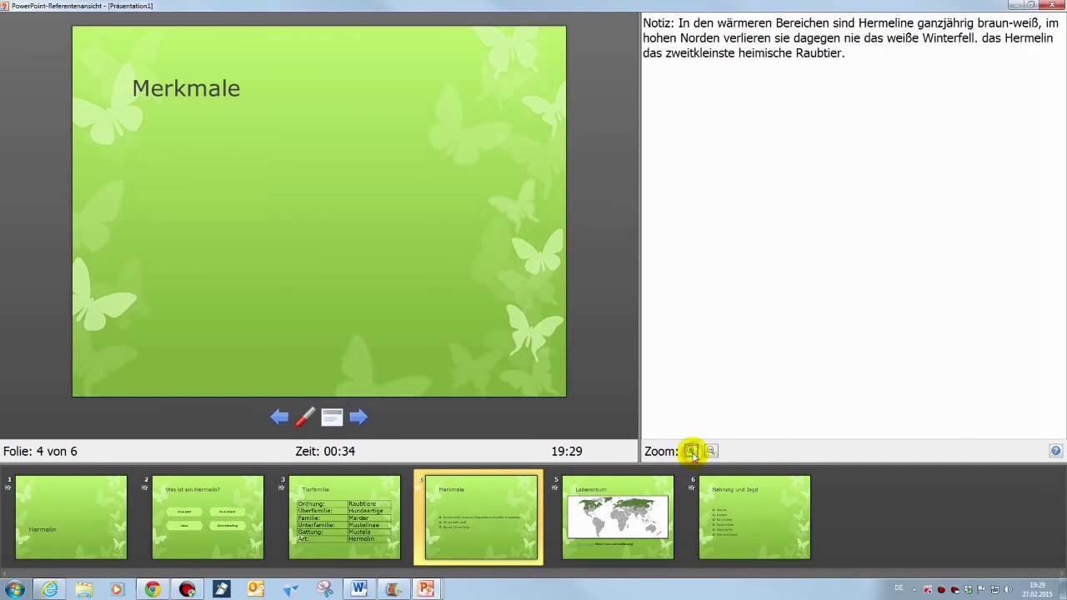
pyautogui.click(690, 450)
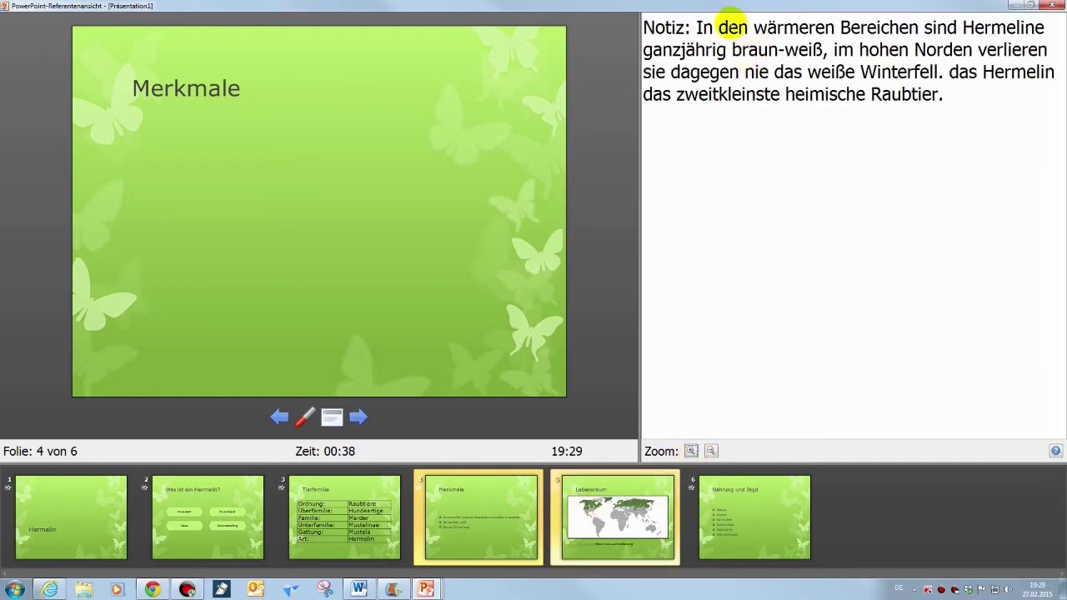
pyautogui.moveTo(693, 28); pyautogui.dragTo(656, 27)
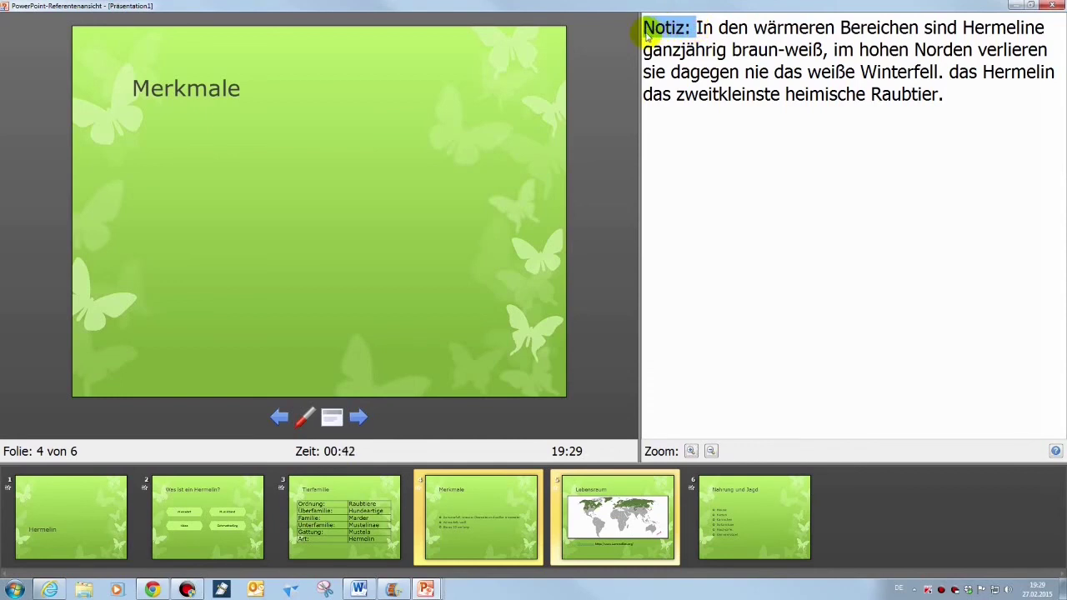
pyautogui.click(695, 28)
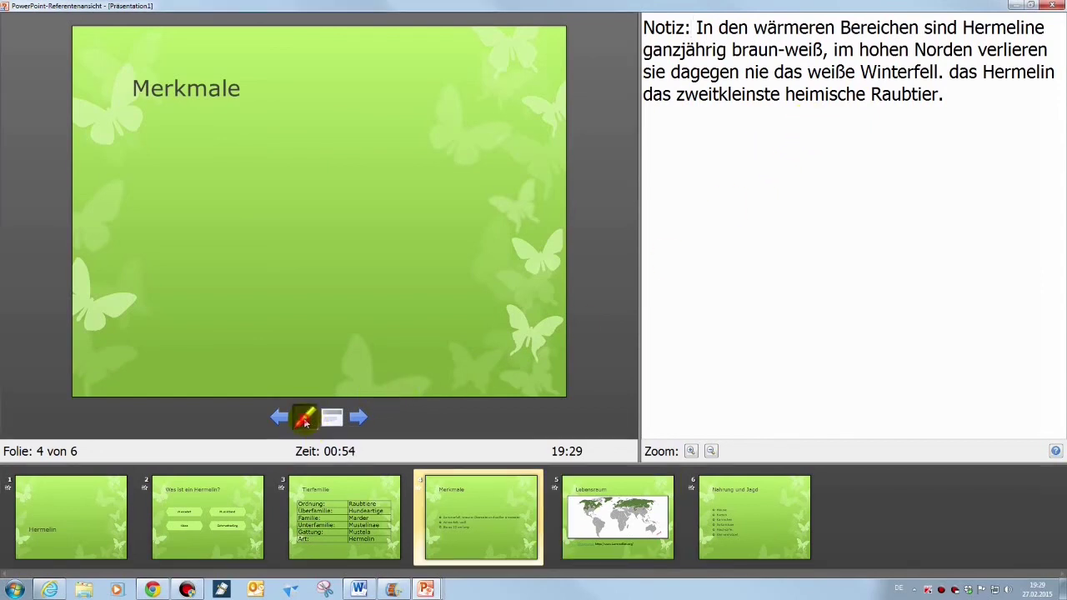
# Highlight the Merkmale title in yellow with the Textmarker
pyautogui.click(305, 419)
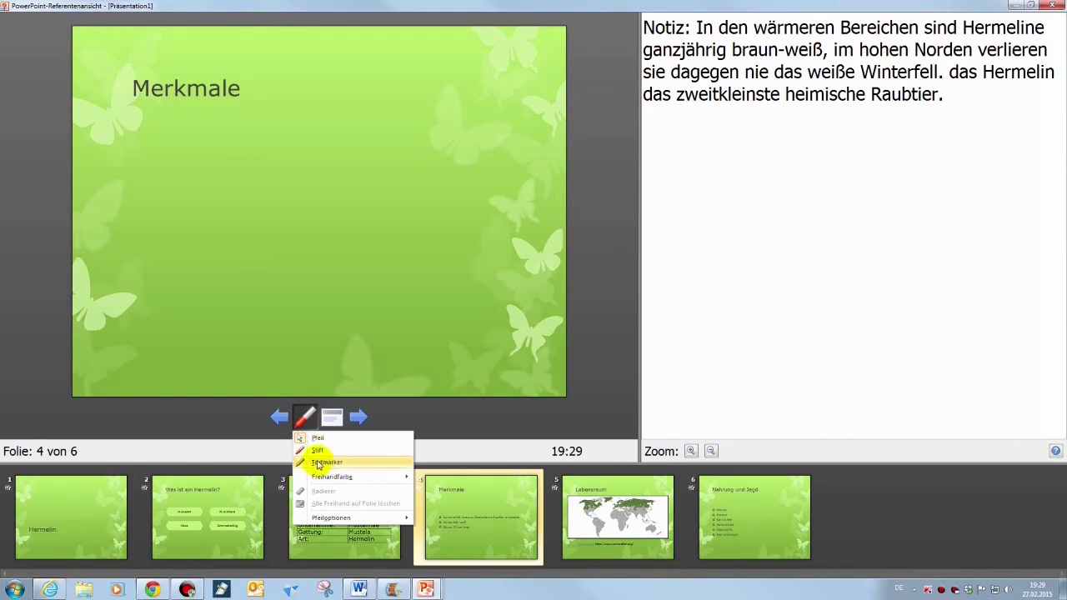
pyautogui.click(302, 464)
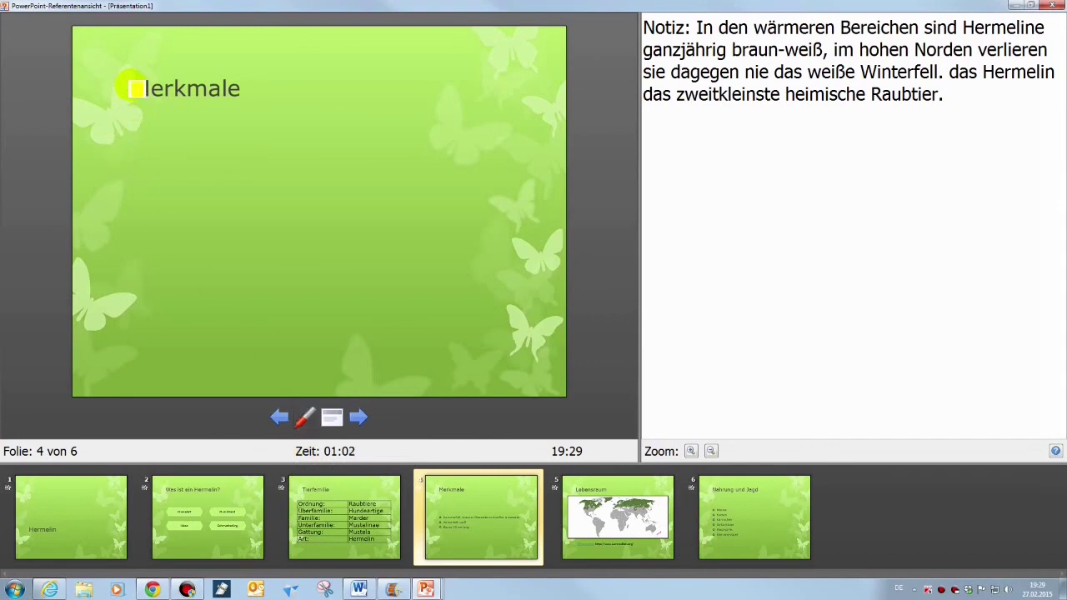
pyautogui.moveTo(135, 88); pyautogui.dragTo(219, 98)
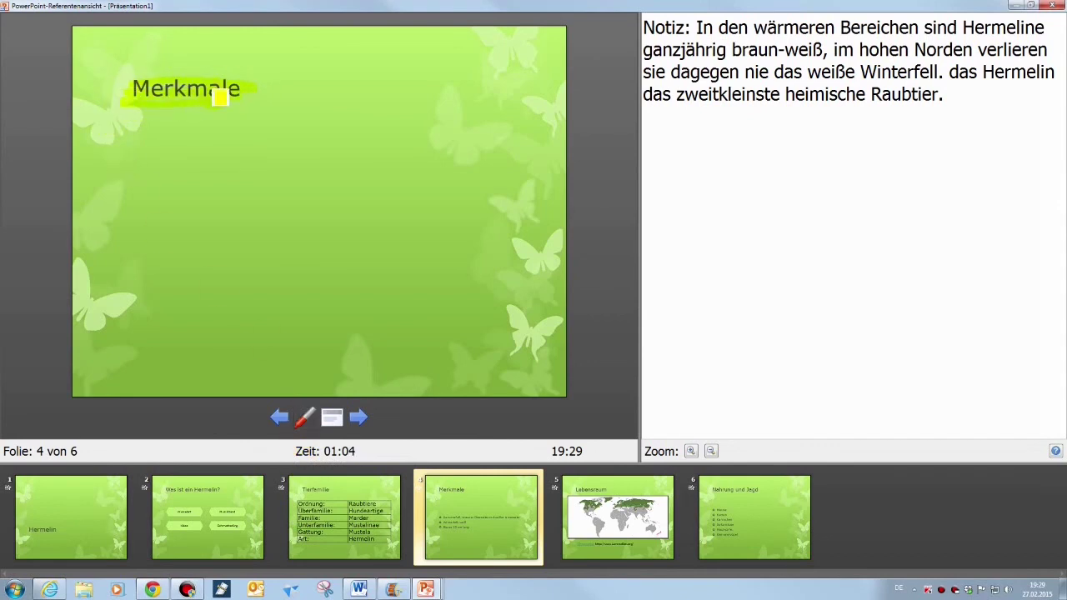
# Circle the Merkmale title in red with the Stift pen
pyautogui.click(305, 417)
pyautogui.click(307, 451)
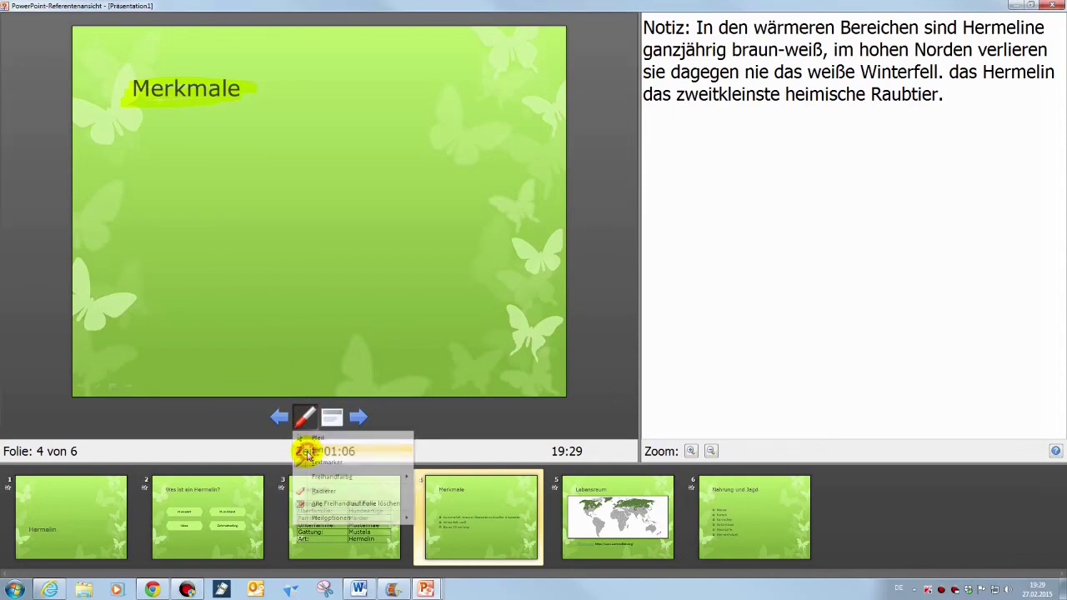
pyautogui.moveTo(134, 97); pyautogui.dragTo(198, 72)
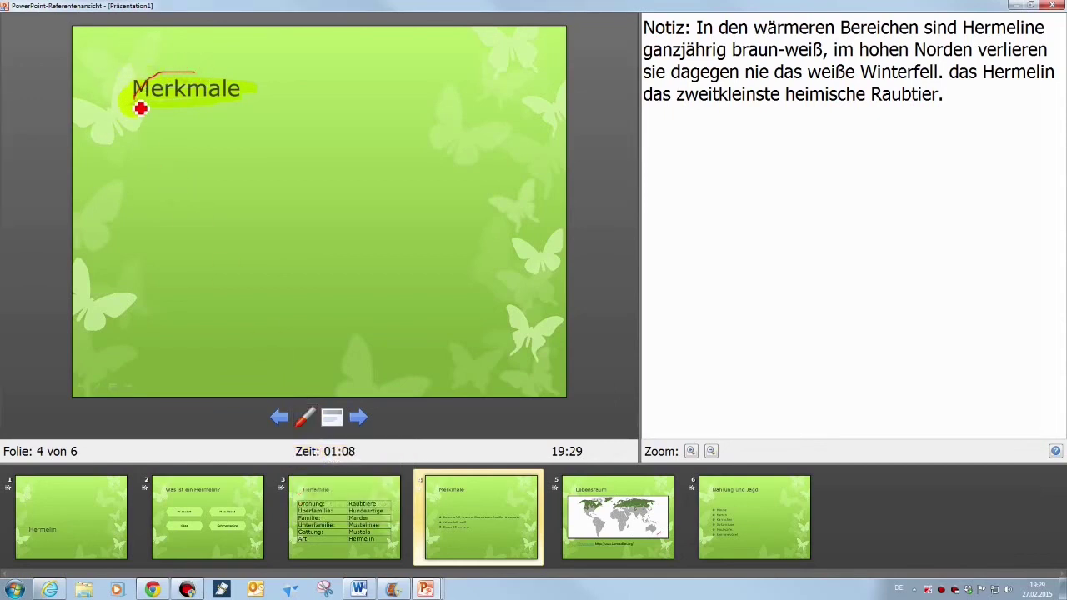
pyautogui.moveTo(140, 108); pyautogui.dragTo(294, 105)
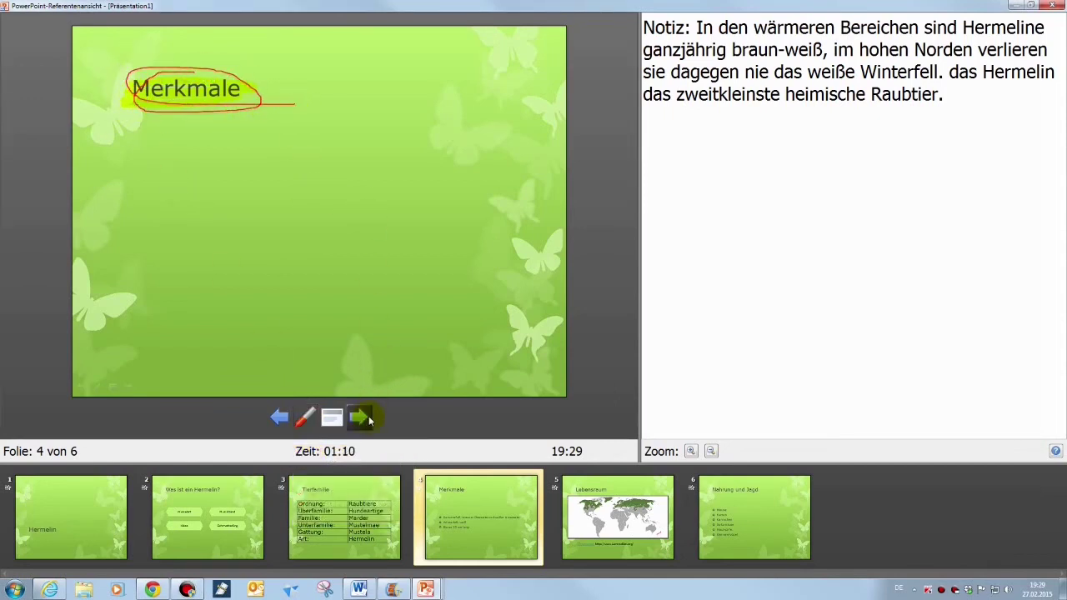
# Reveal the three bullets: summer coat, Winterfell; weiß, and Bis zu 33 cm lang
pyautogui.click(365, 421)
pyautogui.click(362, 421)
pyautogui.click(362, 421)
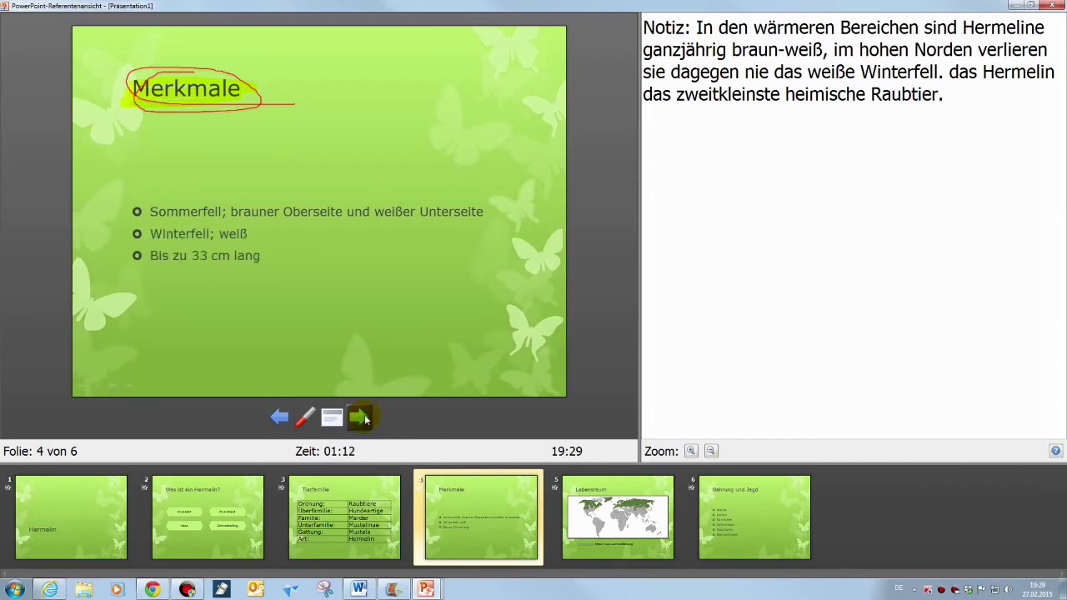